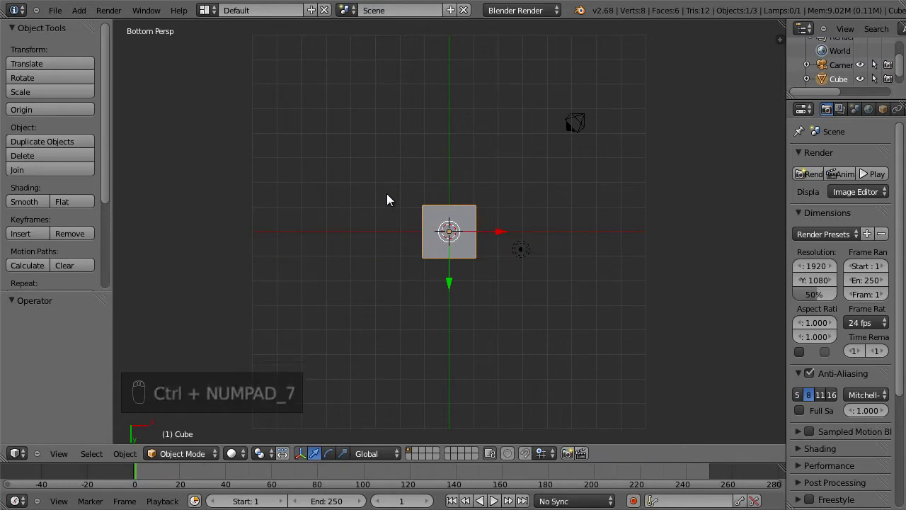
pyautogui.press('KP_5')
pyautogui.press('KP_5')
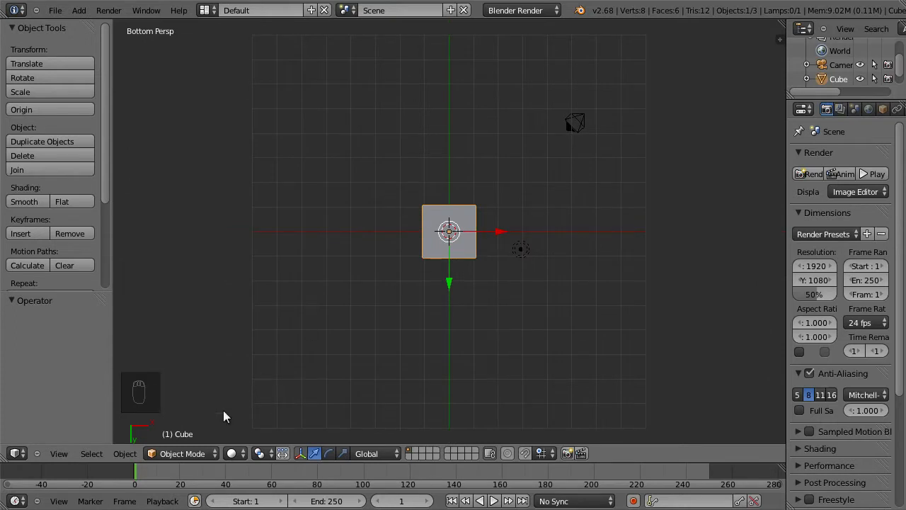
pyautogui.click(59, 454)
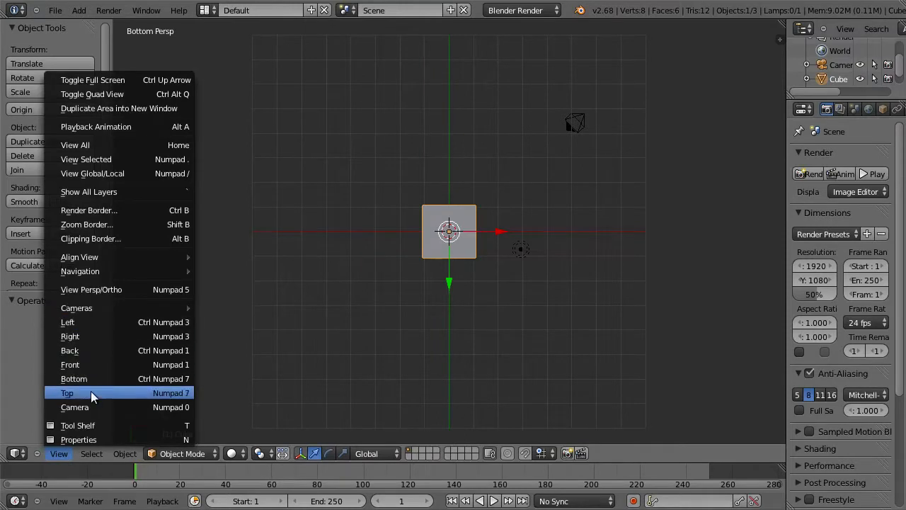
pyautogui.click(314, 344)
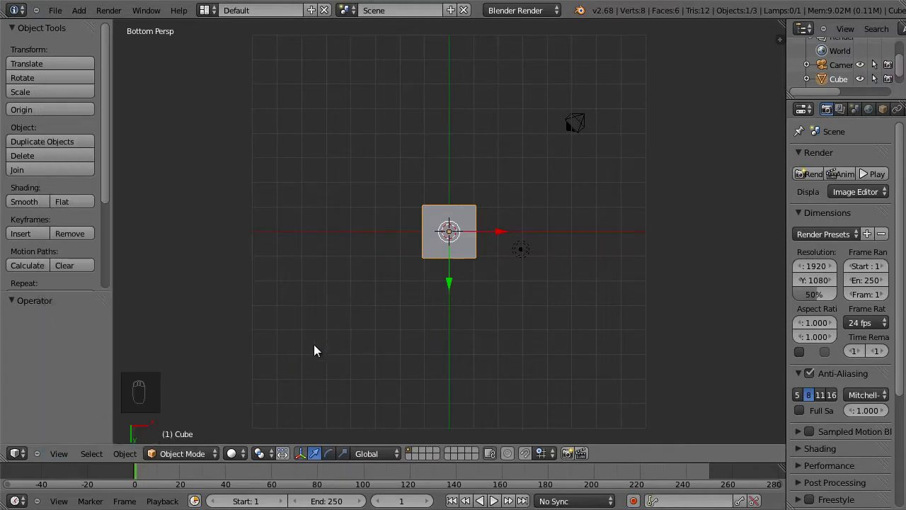
# Step: Enable Emulate Numpad in the input settings of the user preferences
pyautogui.click(54, 12)
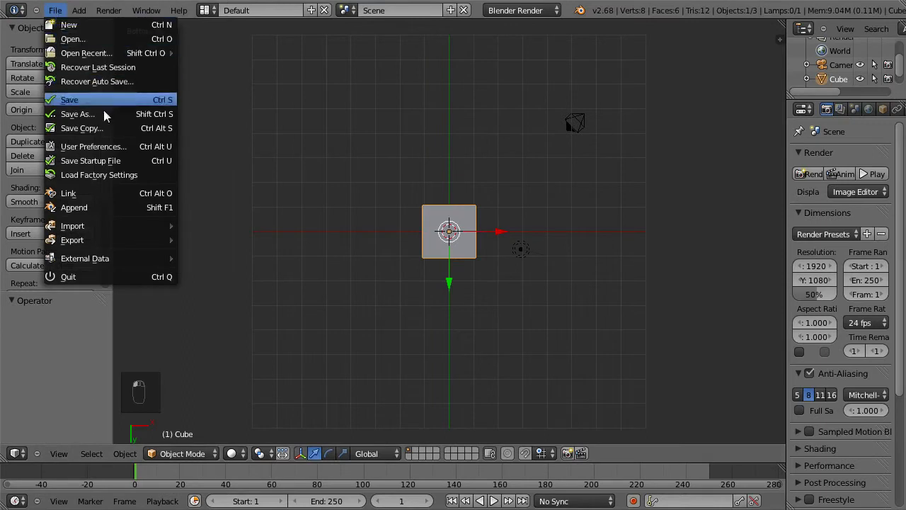
pyautogui.click(113, 143)
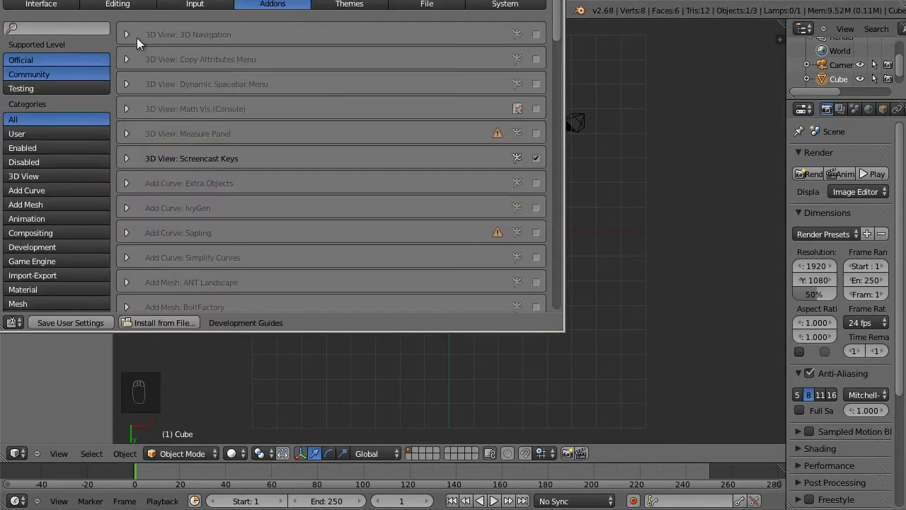
pyautogui.click(189, 4)
pyautogui.click(11, 211)
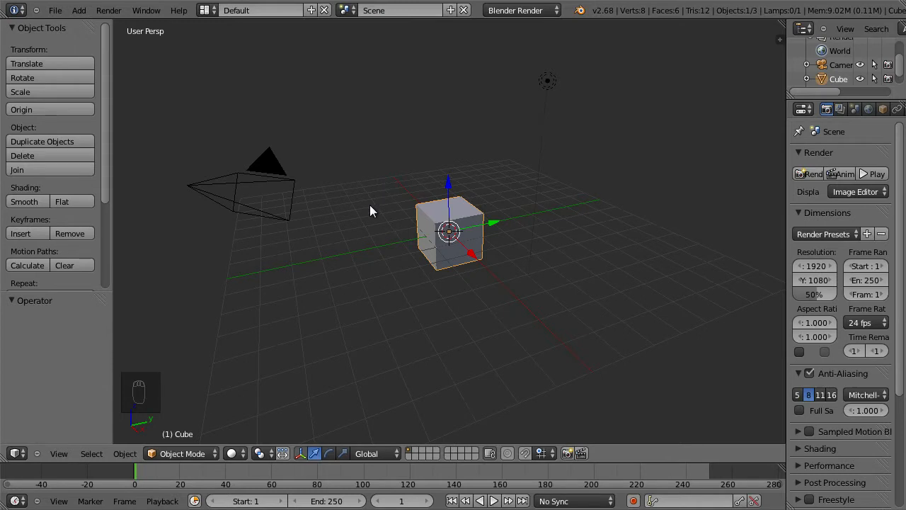
pyautogui.moveTo(369, 205); pyautogui.dragTo(423, 220, button='middle')
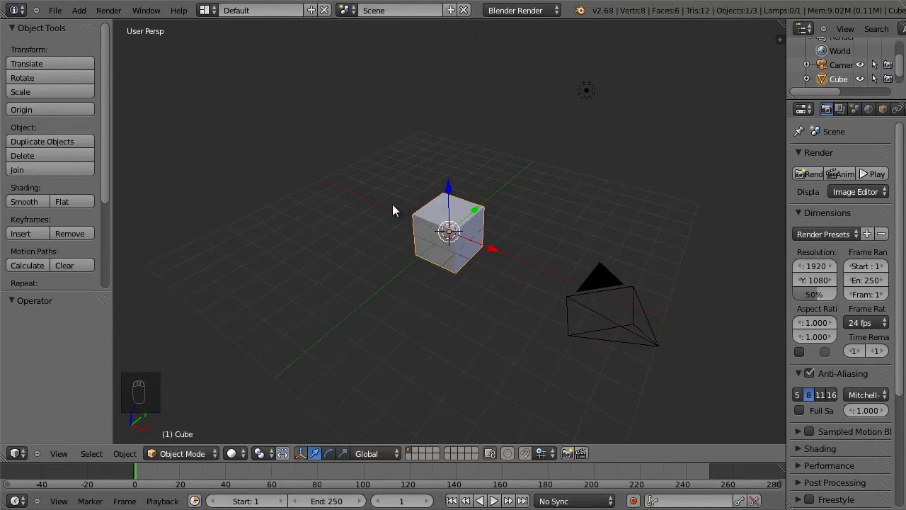
pyautogui.moveTo(389, 209); pyautogui.dragTo(428, 195, button='middle')
pyautogui.scroll(2, 429, 194)
pyautogui.scroll(-3, 428, 195)
pyautogui.moveTo(409, 196); pyautogui.dragTo(405, 170, button='middle')
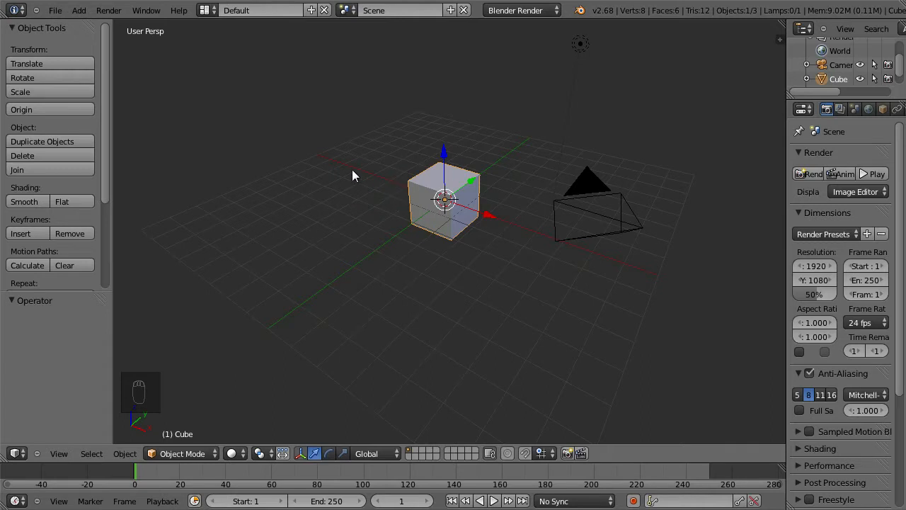
# Step: Enable Emulate 3 Button Mouse in the input settings of the user preferences and save the user settings
pyautogui.click(56, 12)
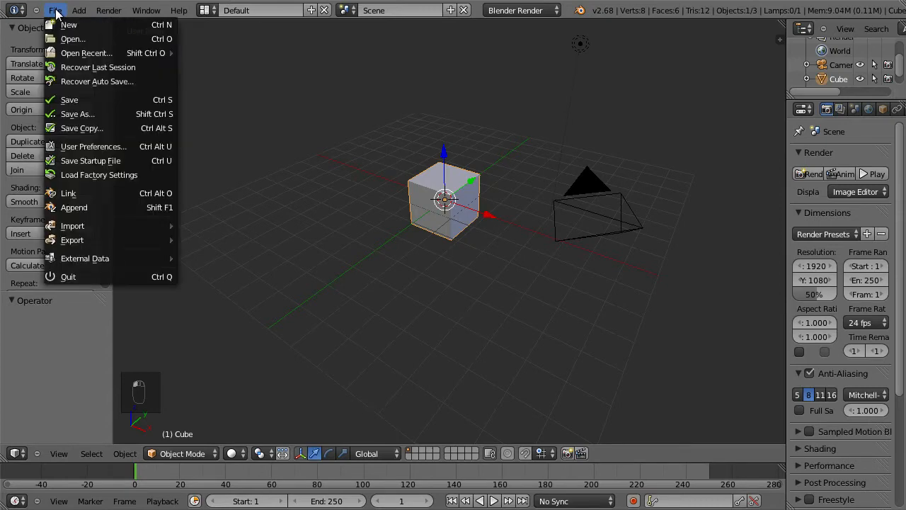
pyautogui.click(114, 148)
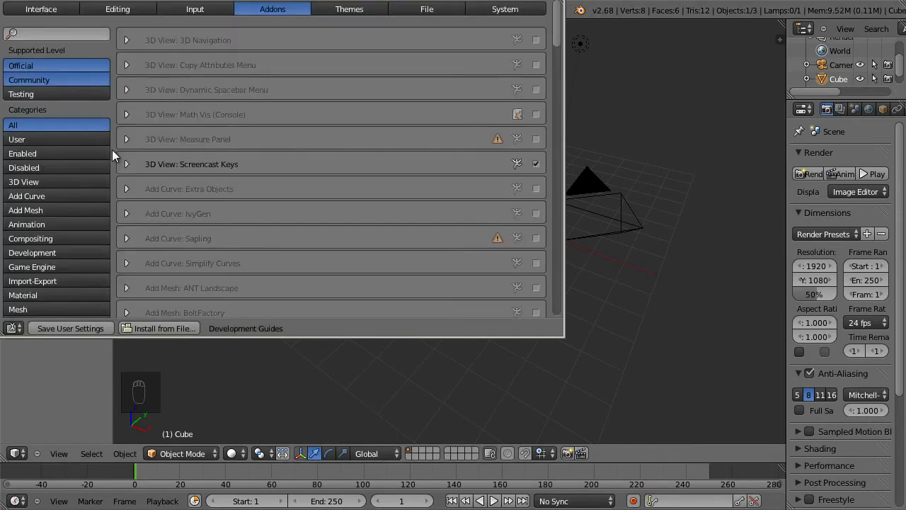
pyautogui.click(197, 10)
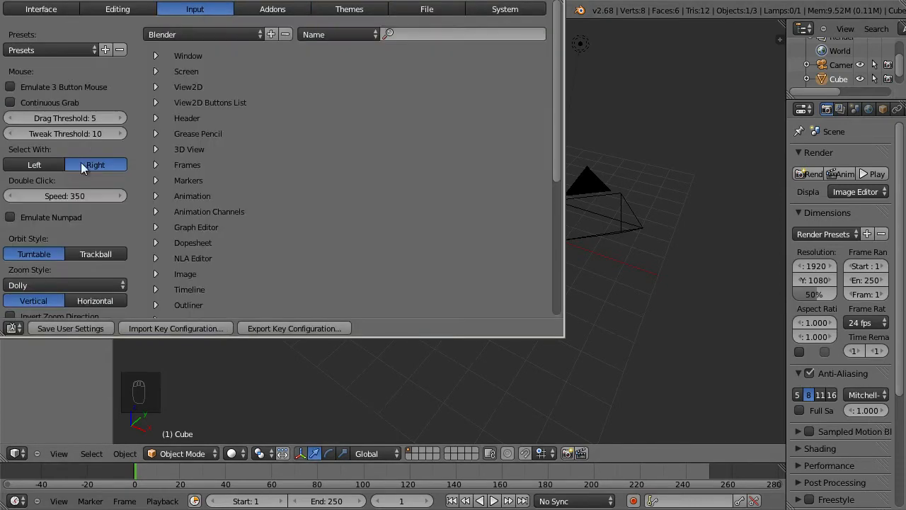
pyautogui.click(23, 87)
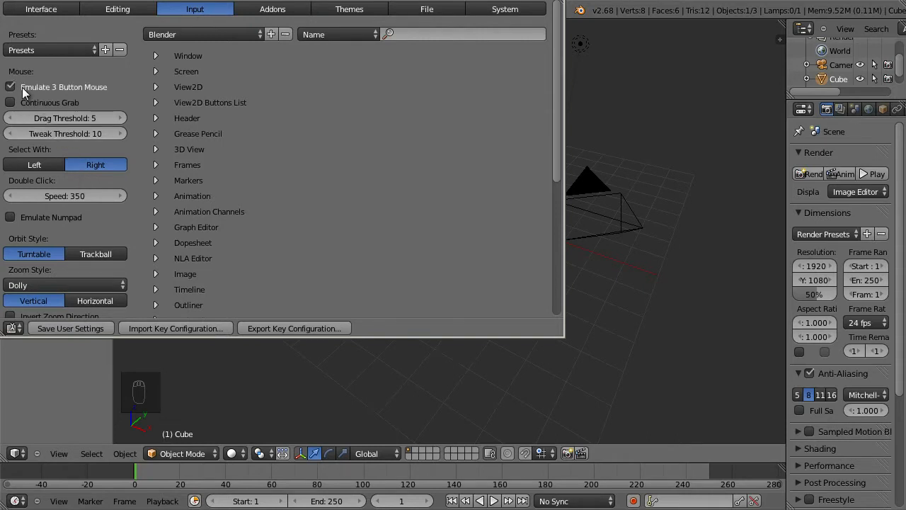
pyautogui.click(78, 328)
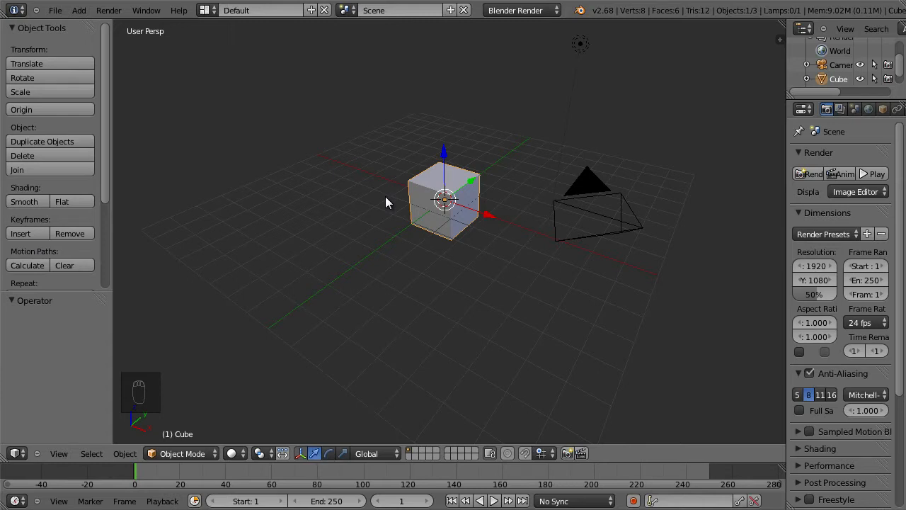
pyautogui.moveTo(386, 196); pyautogui.dragTo(347, 178, button='middle')
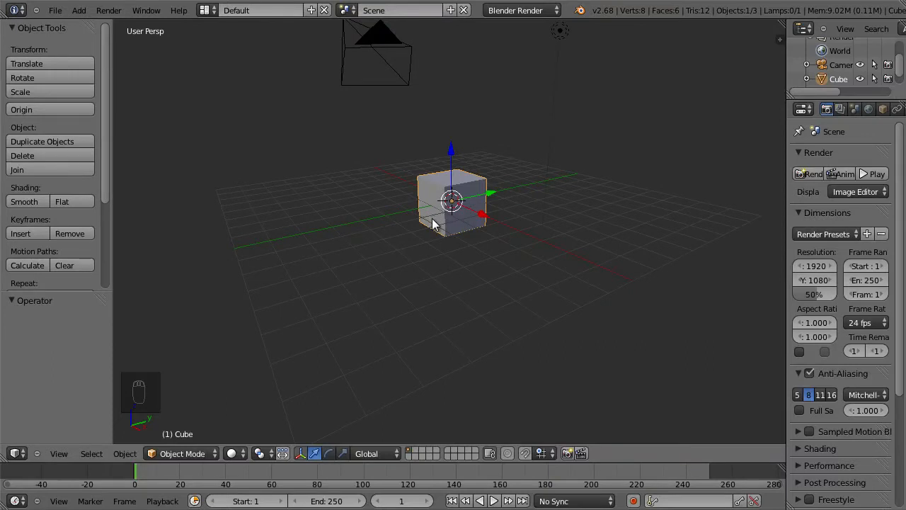
pyautogui.moveTo(424, 226); pyautogui.dragTo(527, 219, button='middle')
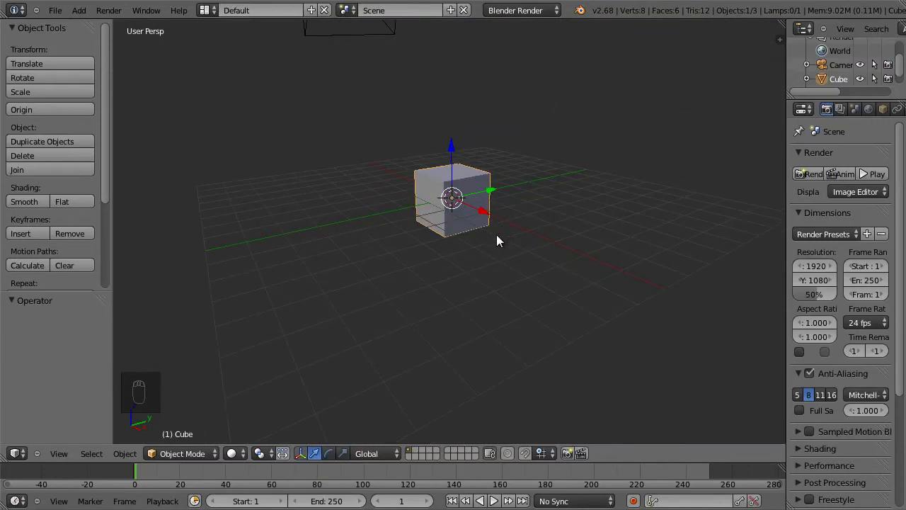
pyautogui.moveTo(497, 236)
pyautogui.mouseDown(button='middle')
pyautogui.moveTo(490, 277)
pyautogui.moveTo(571, 222)
pyautogui.moveTo(546, 257)
pyautogui.moveTo(437, 273)
pyautogui.moveTo(535, 219)
pyautogui.moveTo(539, 318)
pyautogui.moveTo(477, 252)
pyautogui.moveTo(506, 301)
pyautogui.moveTo(477, 244)
pyautogui.moveTo(522, 250)
pyautogui.moveTo(500, 249)
pyautogui.mouseUp(button='middle')
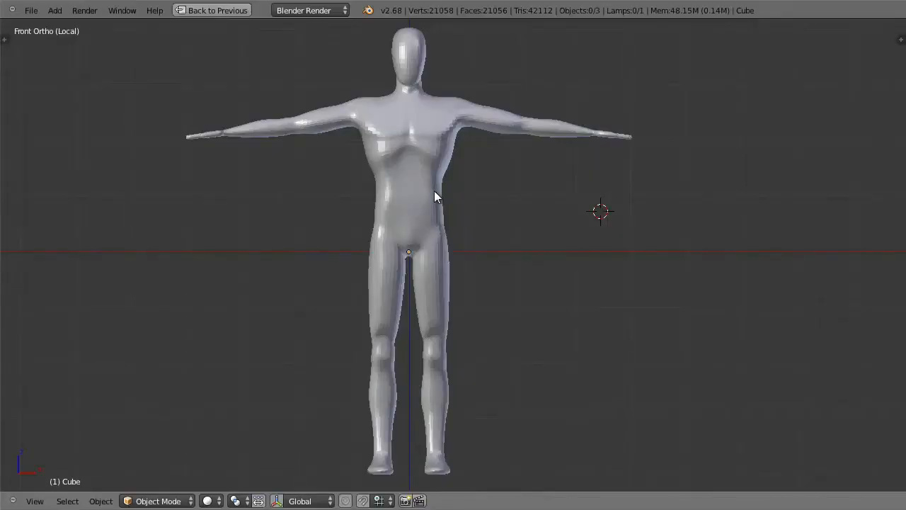
pyautogui.moveTo(429, 201); pyautogui.dragTo(339, 220, button='middle')
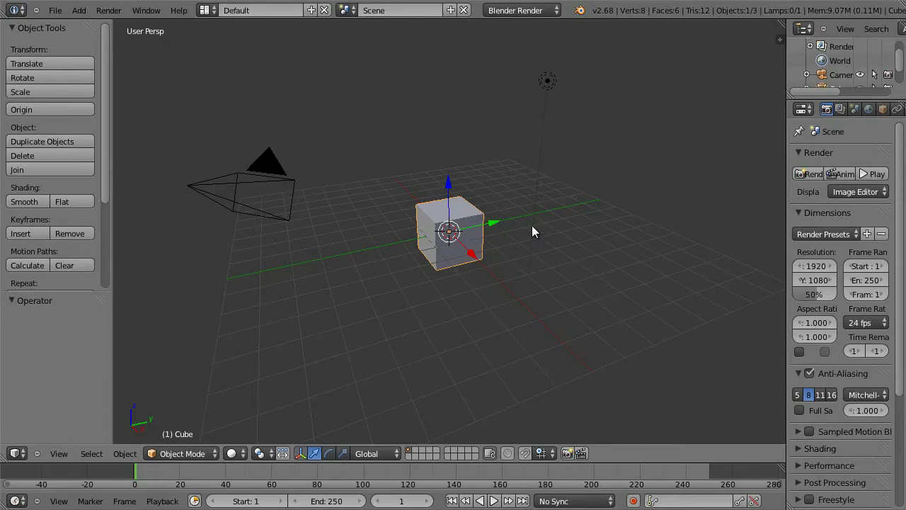
# Step: In front orthographic view, enter Edit Mode and add one centred vertical loop cut through the cube
pyautogui.press('KP_1')
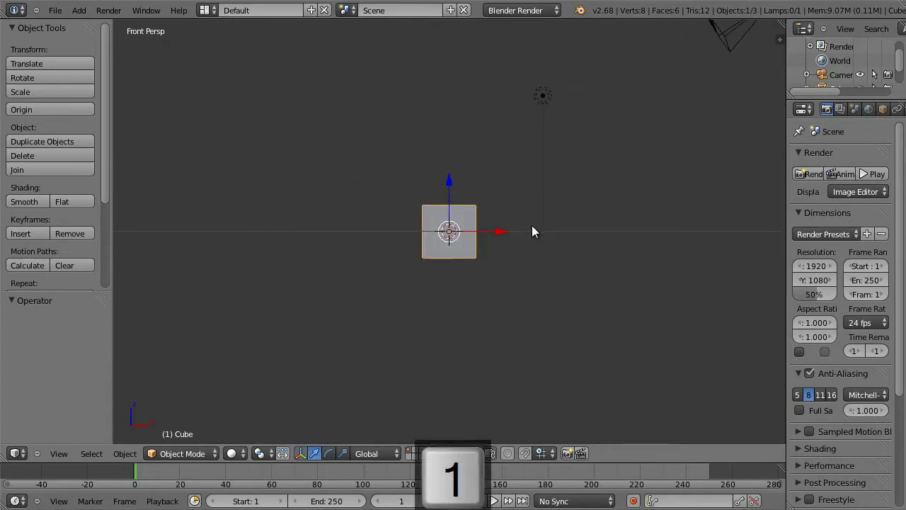
pyautogui.press('KP_5')
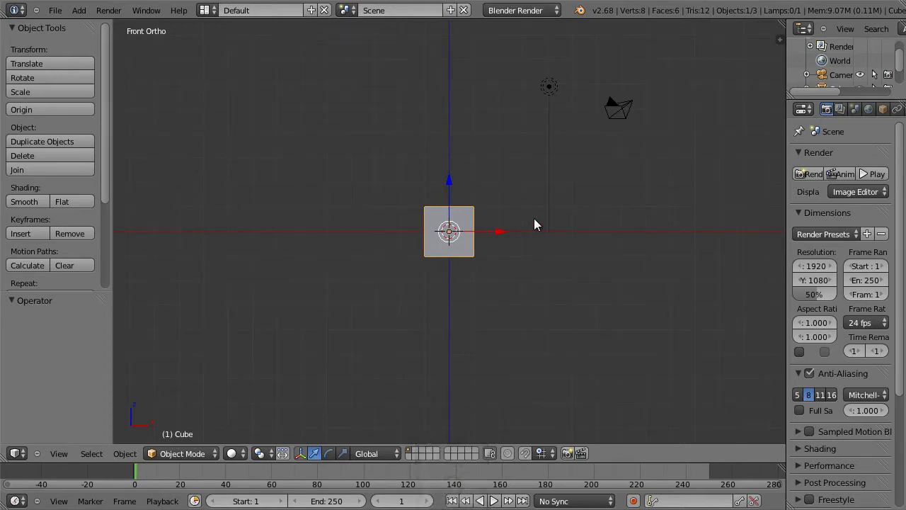
pyautogui.scroll(5, 536, 210)
pyautogui.scroll(1, 536, 211)
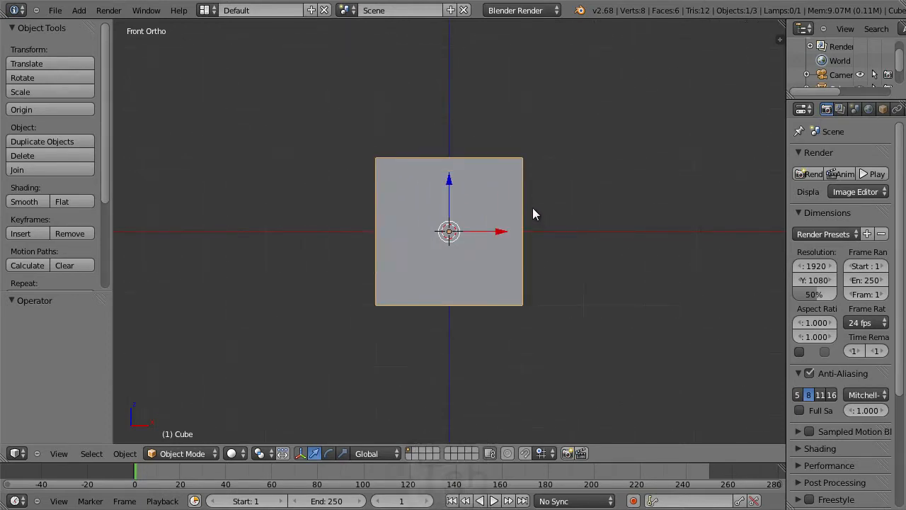
pyautogui.press('Tab')
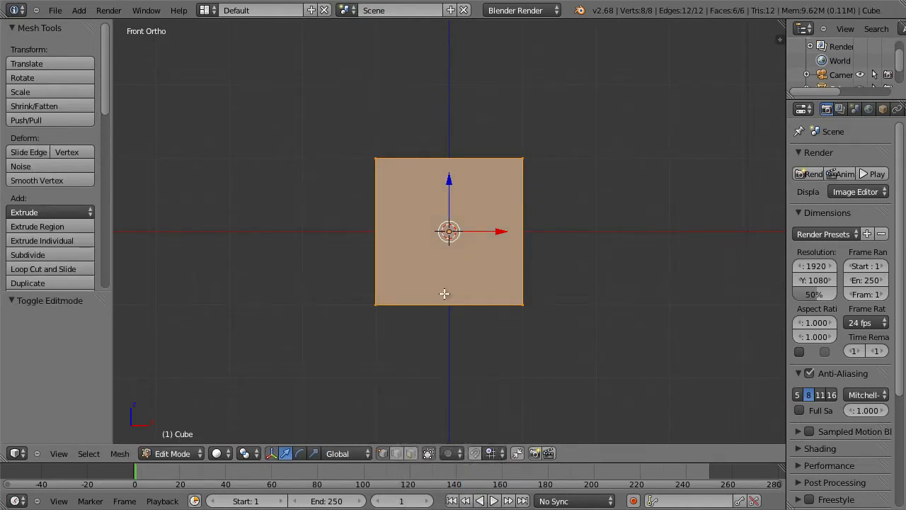
pyautogui.hotkey('ctrl', 'r')
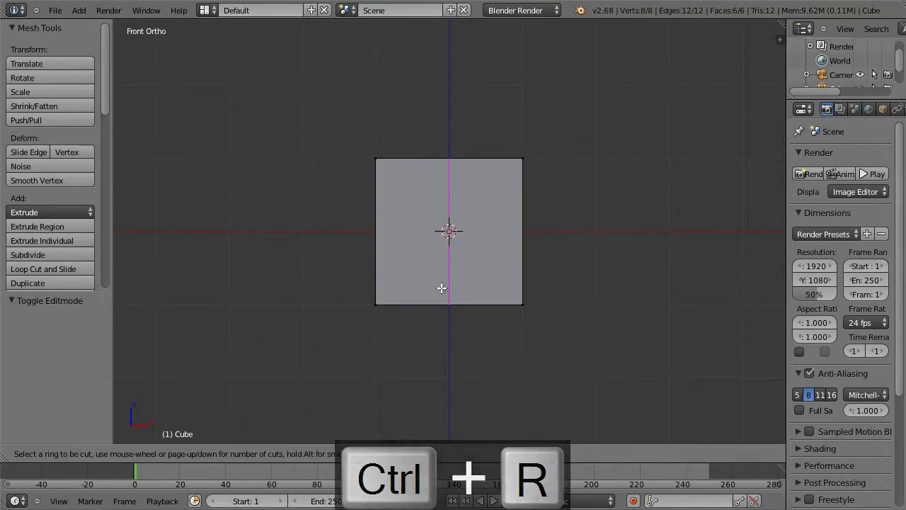
pyautogui.click(441, 287)
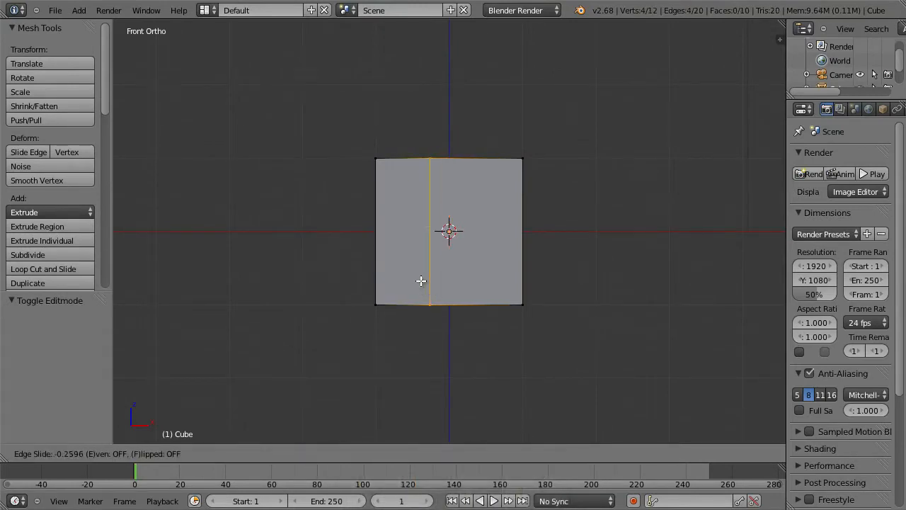
pyautogui.press('Escape')
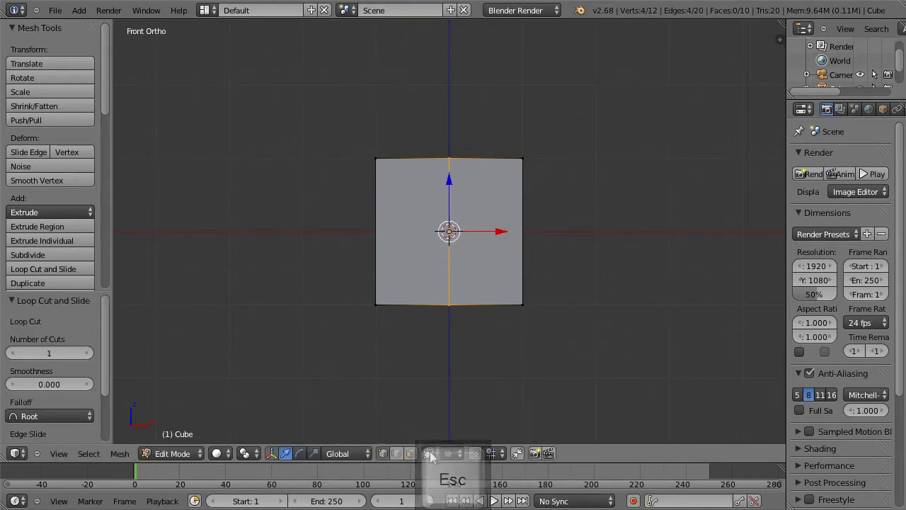
# Step: Turn off limiting selection to visible and delete the vertices on the left side of the cube, through its full depth
pyautogui.click(429, 453)
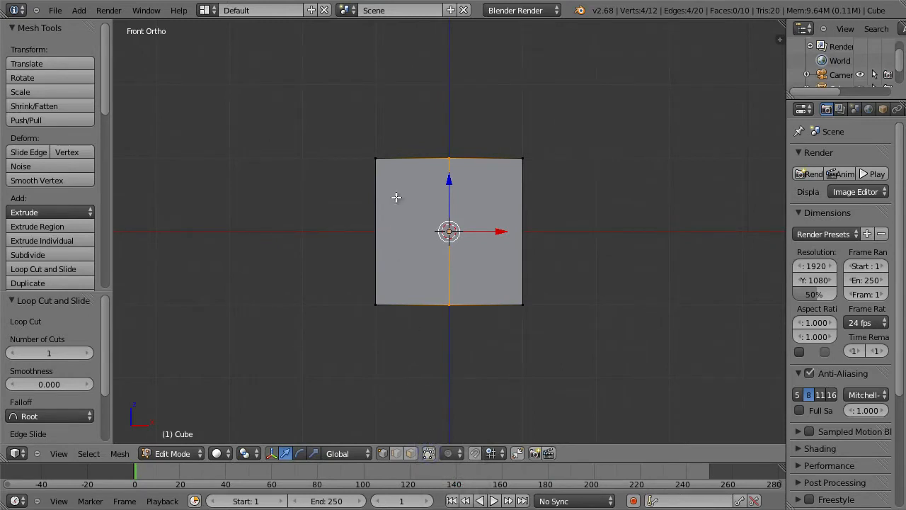
pyautogui.press('a')
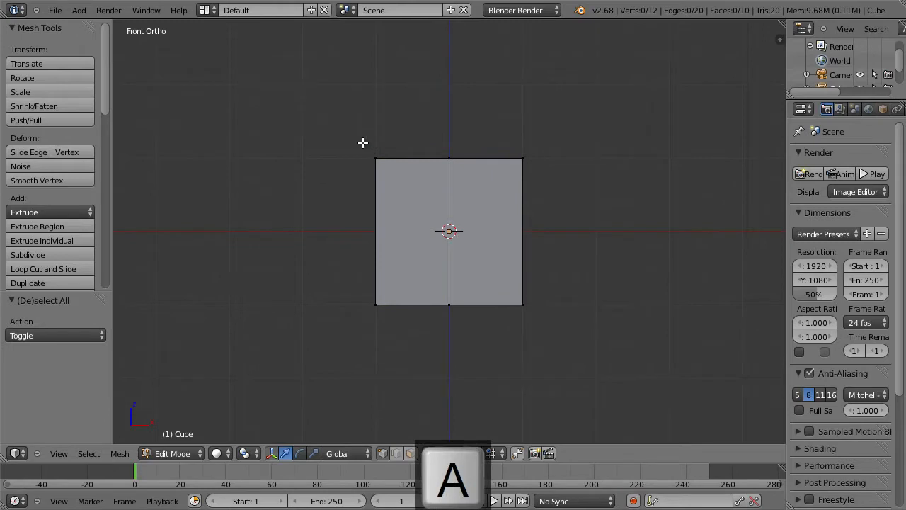
pyautogui.press('b')
pyautogui.moveTo(358, 136); pyautogui.dragTo(390, 350)
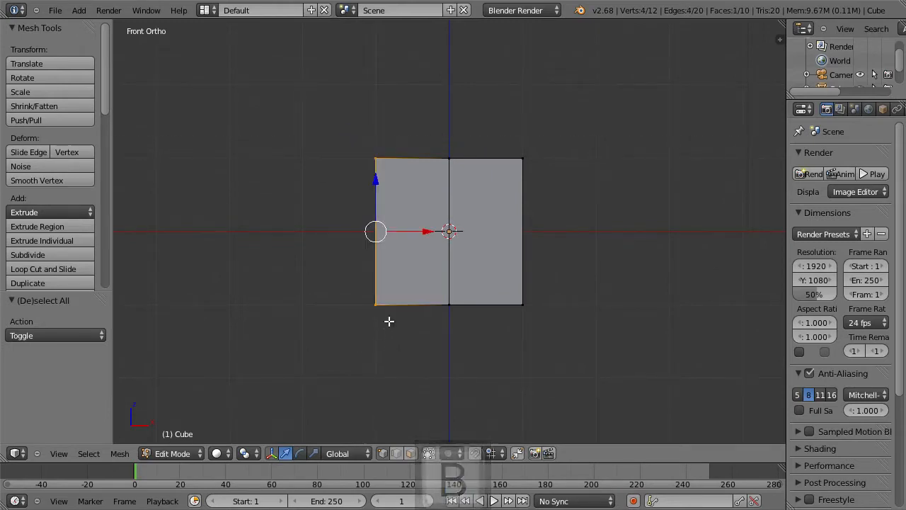
pyautogui.press('x')
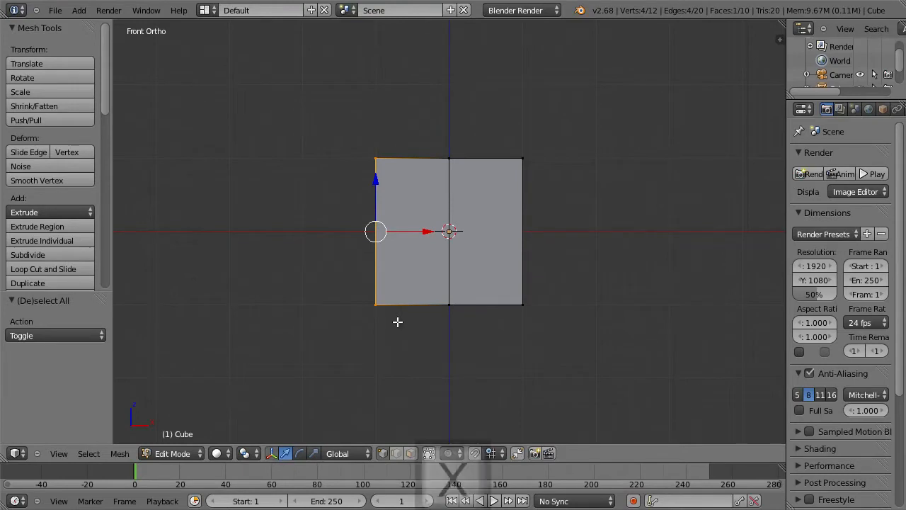
pyautogui.click(399, 323)
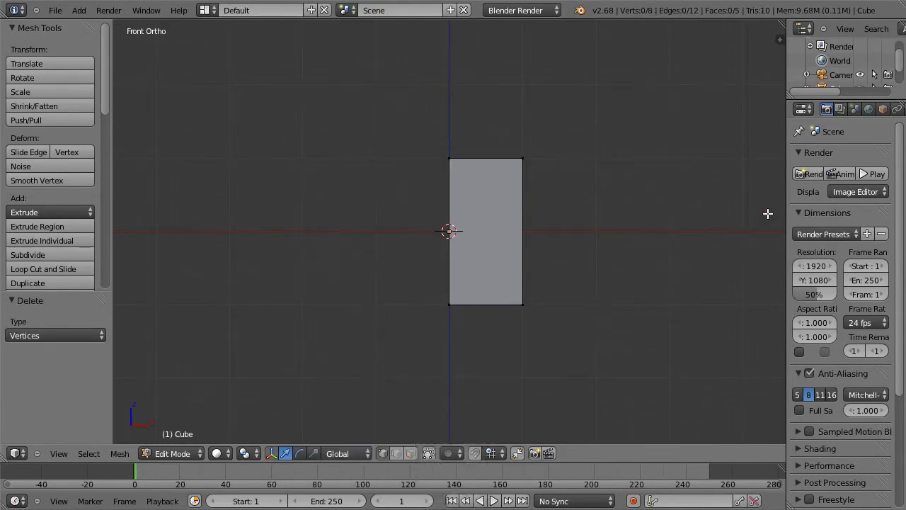
# Step: Add a Mirror modifier along X to the half cube, with Clipping enabled and the edit cage adjusted to the modifier result
pyautogui.moveTo(786, 196); pyautogui.dragTo(719, 196)
pyautogui.click(845, 107)
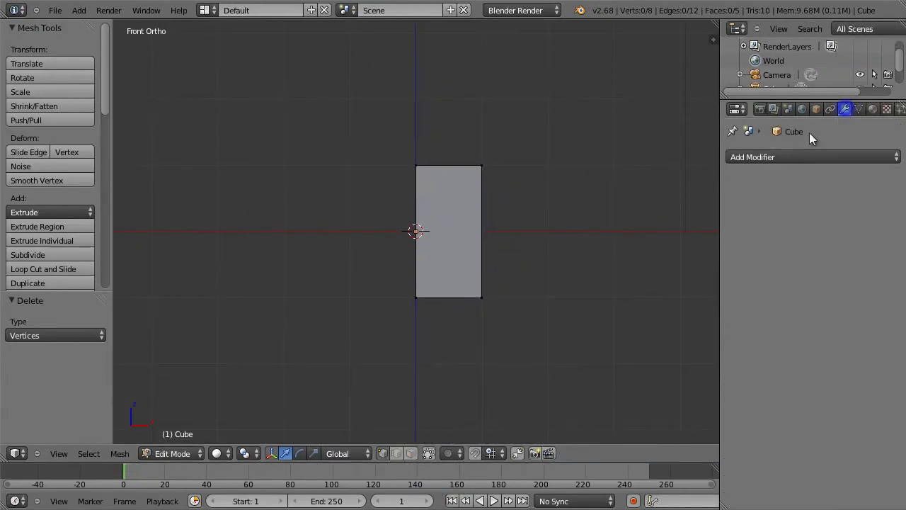
pyautogui.click(771, 156)
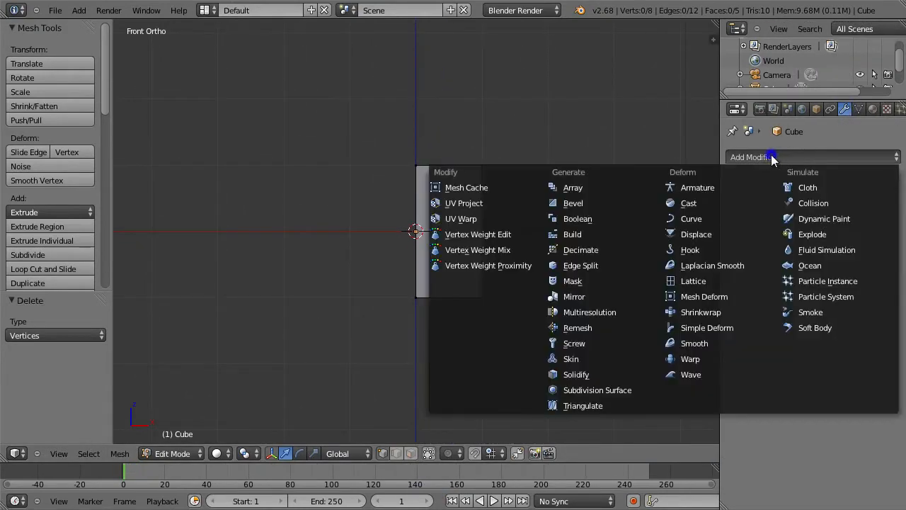
pyautogui.click(613, 295)
pyautogui.click(784, 252)
pyautogui.click(840, 179)
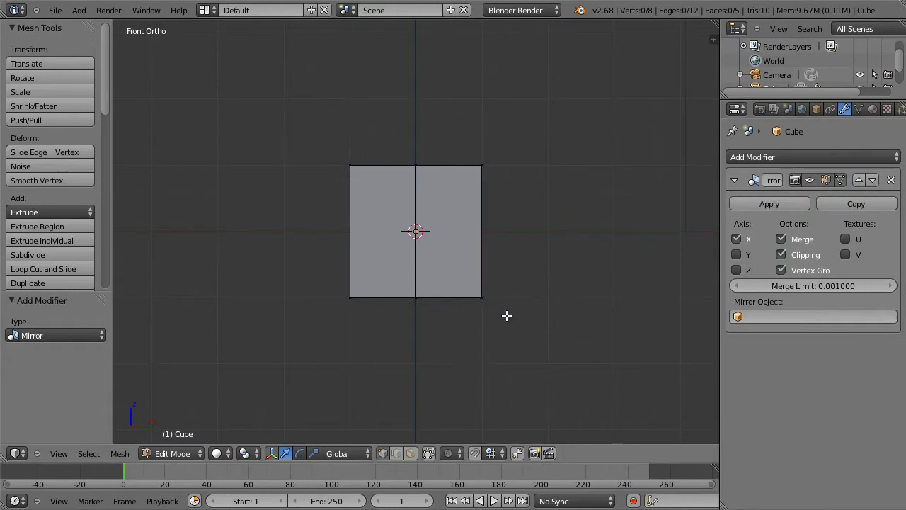
# Step: Hide the 3D manipulator and move the whole mesh up about 1.03 units and inward about 0.17, placing its base at the X axis
pyautogui.scroll(-2, 522, 291)
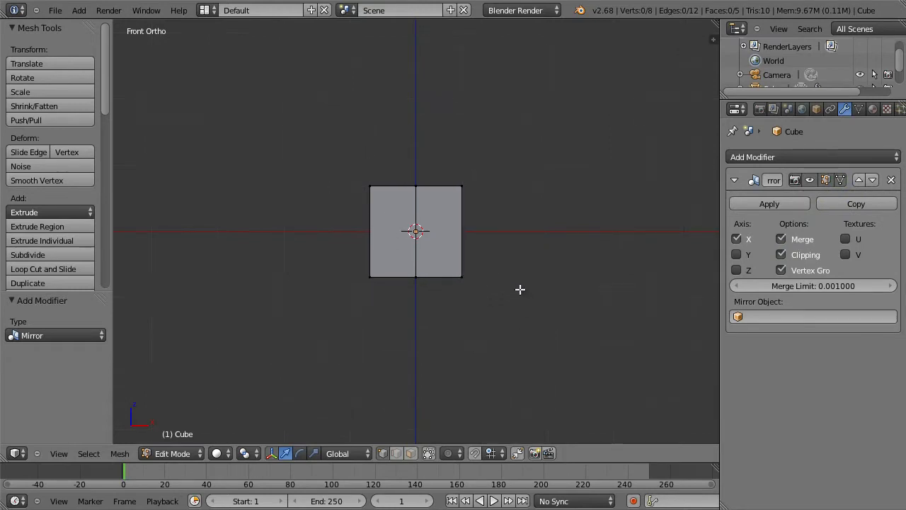
pyautogui.keyDown('shift'); pyautogui.moveTo(512, 220); pyautogui.dragTo(505, 287, button='middle'); pyautogui.keyUp('shift')
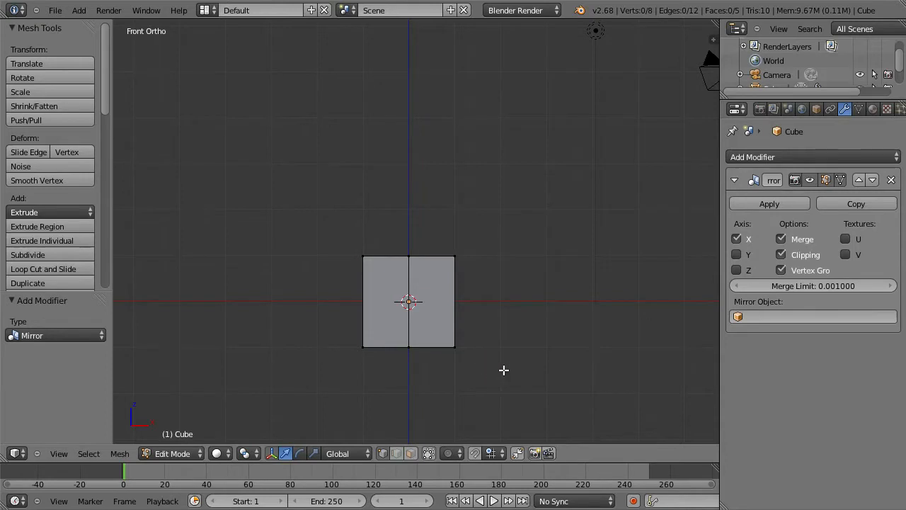
pyautogui.press('b')
pyautogui.moveTo(492, 358); pyautogui.dragTo(418, 268)
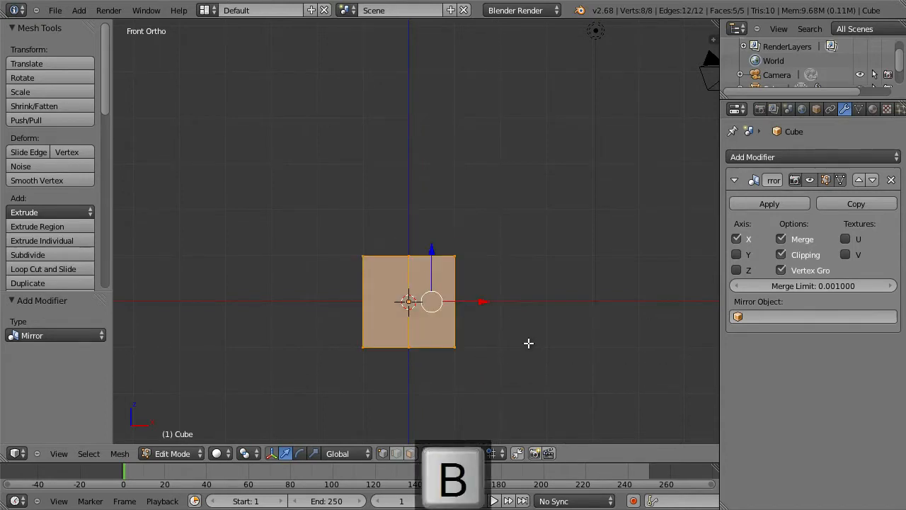
pyautogui.click(272, 453)
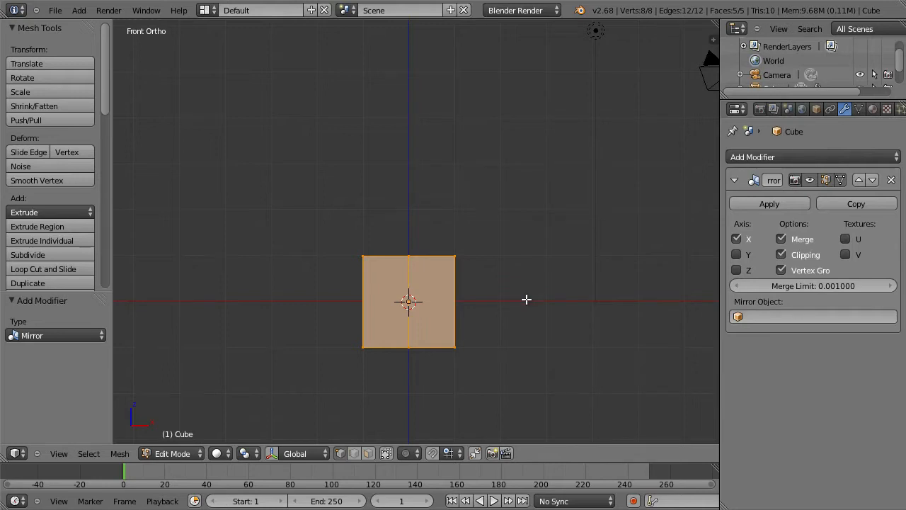
pyautogui.press('g')
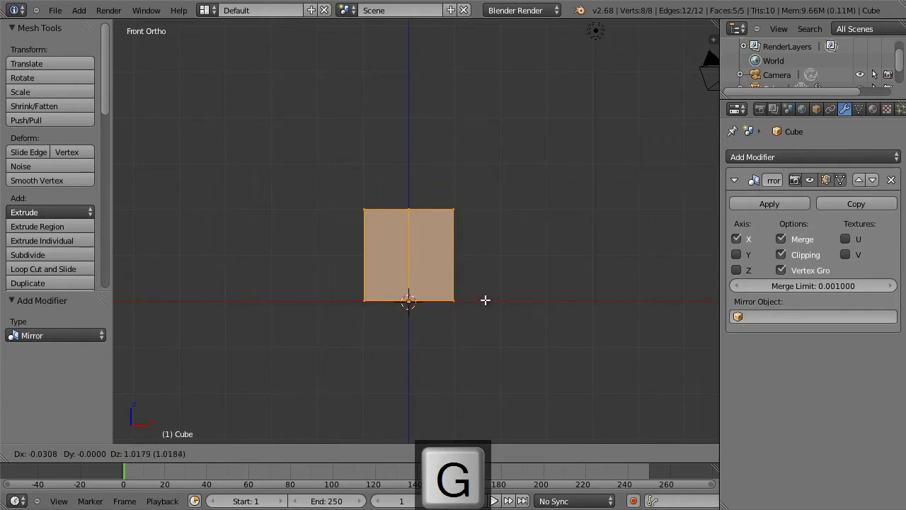
pyautogui.click(479, 299)
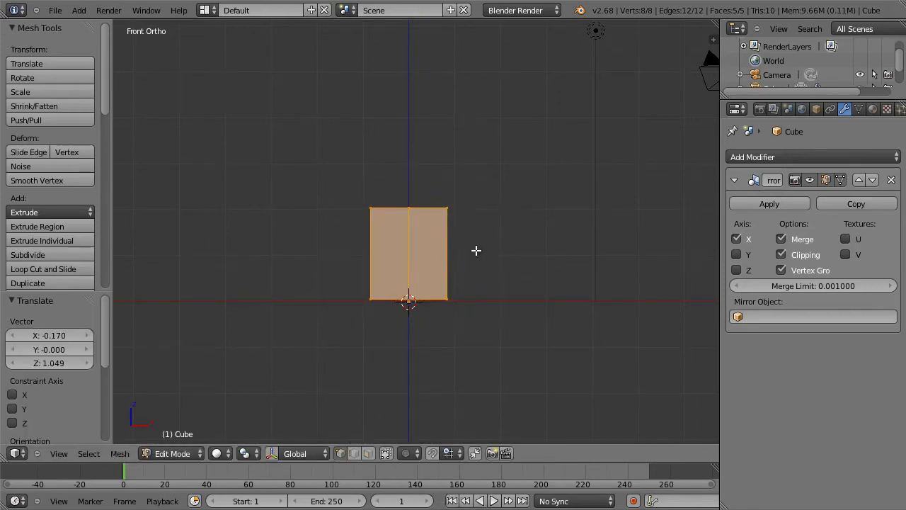
pyautogui.press('g')
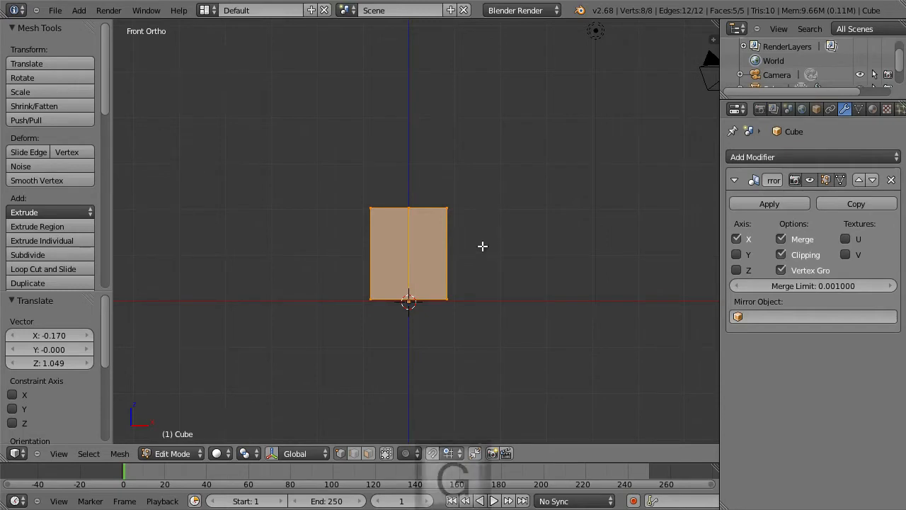
pyautogui.click(483, 246)
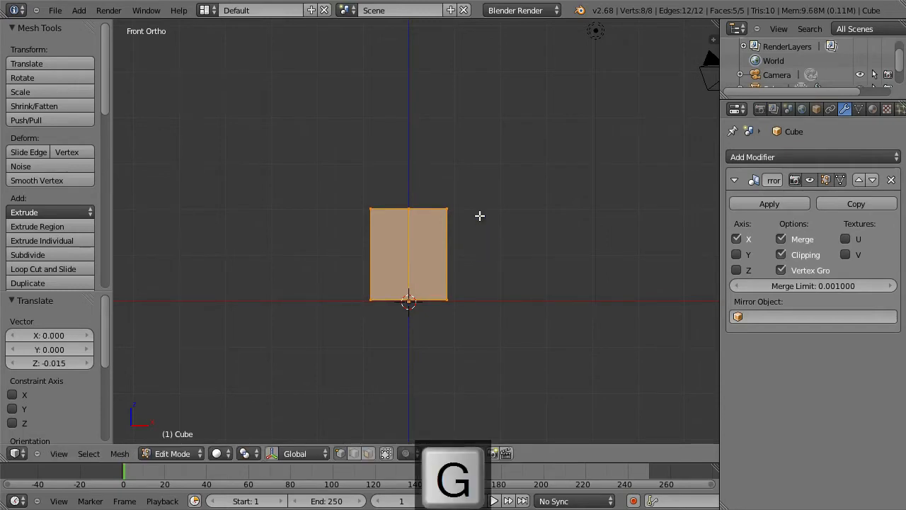
# Step: Move the top vertices up about 0.83 and outward about 0.2 to make the block a taller, tapered torso
pyautogui.press('a')
pyautogui.press('b')
pyautogui.moveTo(488, 196); pyautogui.dragTo(401, 228)
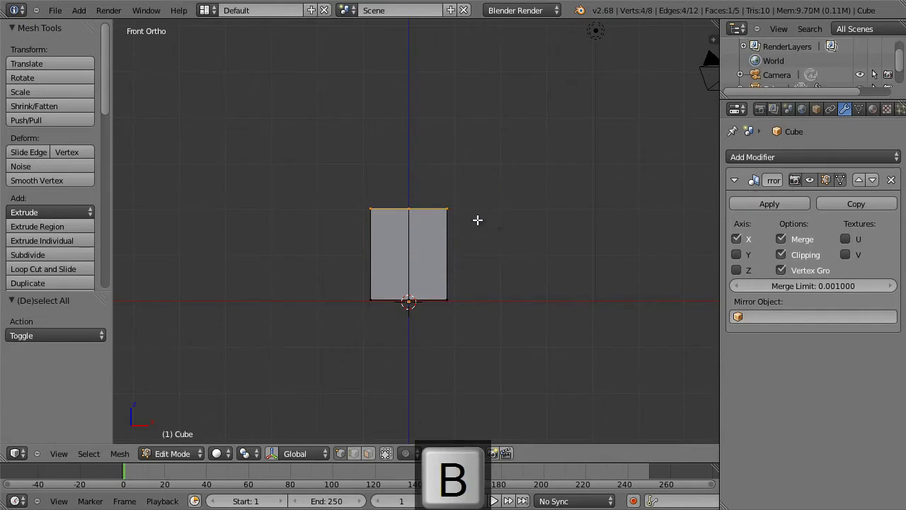
pyautogui.press('g')
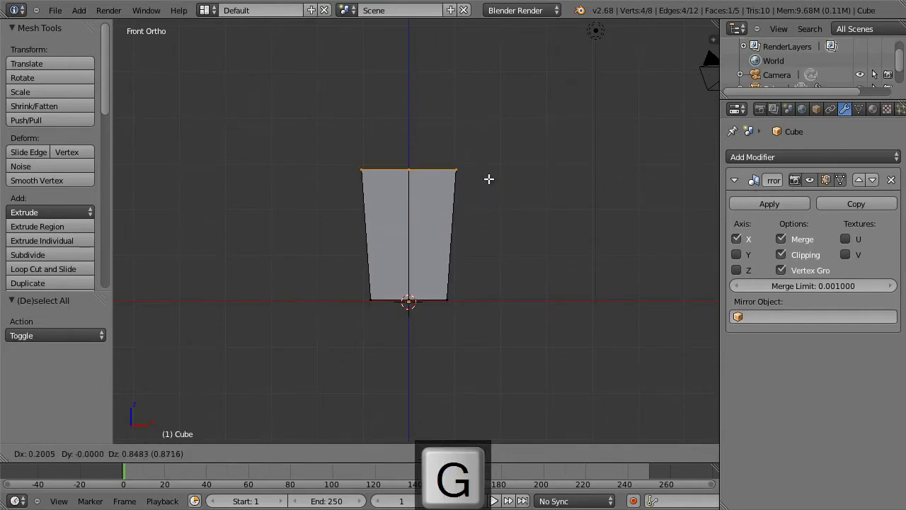
pyautogui.click(488, 180)
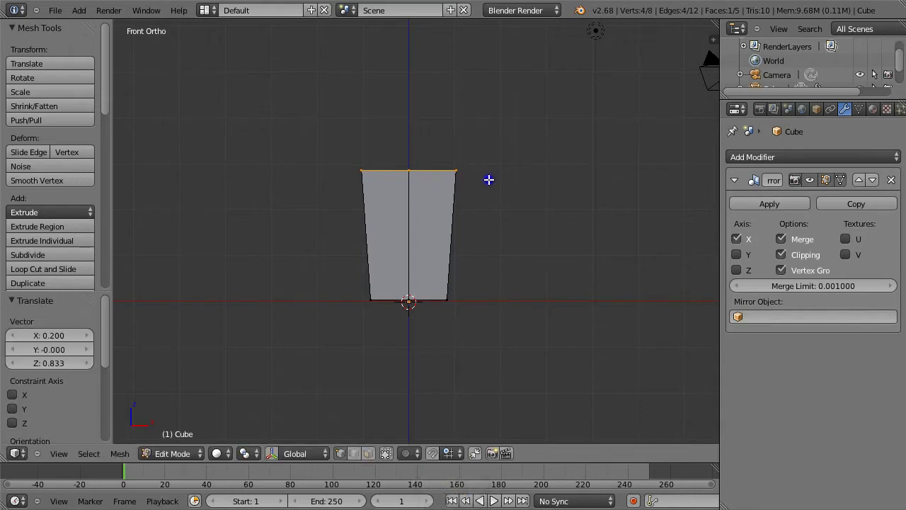
# Step: Move the bottom outer vertices inward and slightly up so the base of the torso forms a shallow V
pyautogui.press('a')
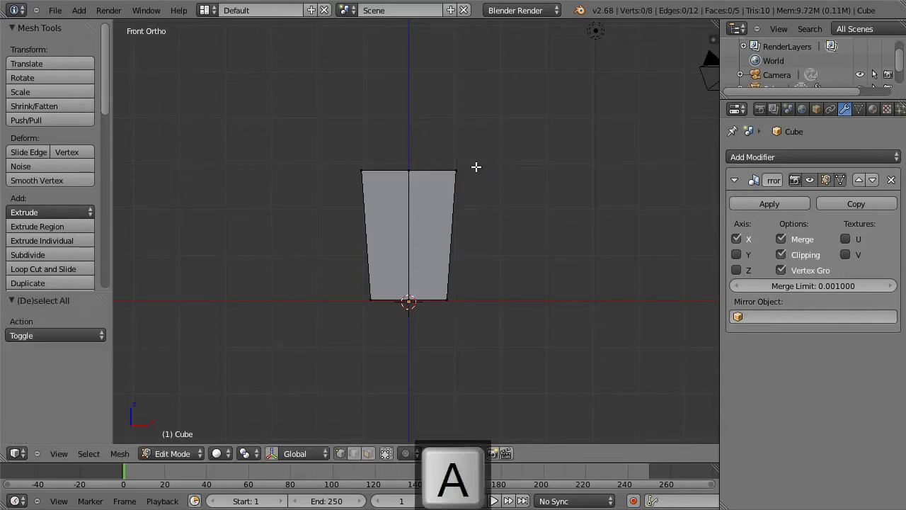
pyautogui.press('b')
pyautogui.moveTo(472, 316); pyautogui.dragTo(434, 280)
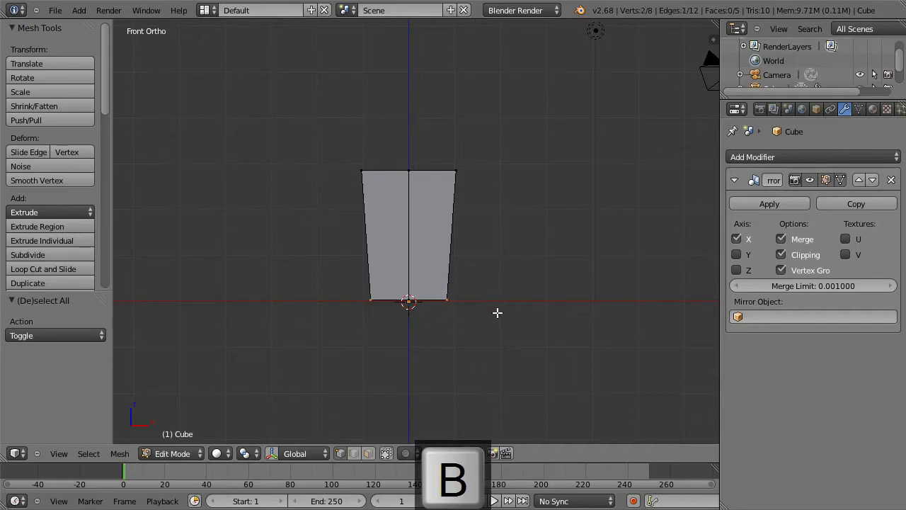
pyautogui.press('g')
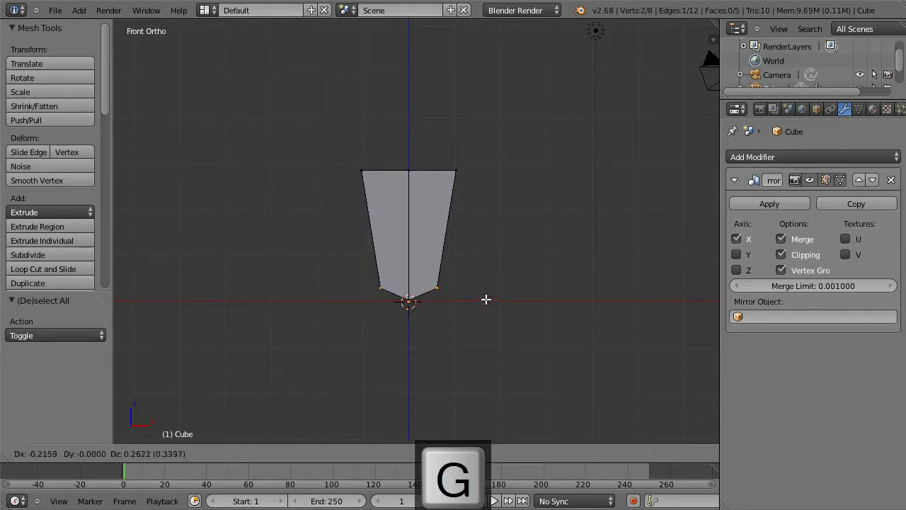
pyautogui.click(488, 300)
pyautogui.press('a')
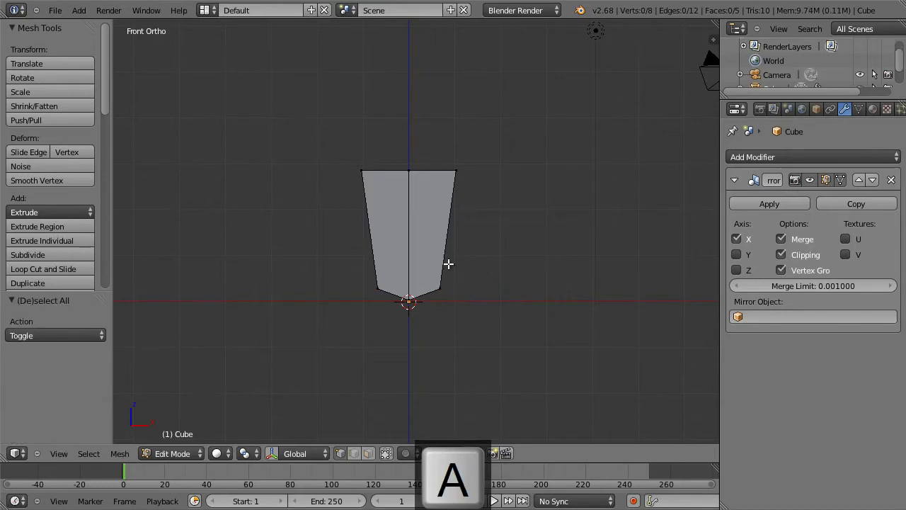
# Step: Add a horizontal loop cut low on the torso, rotate it about 13° to level it, and scale it to about 0.73 along X
pyautogui.hotkey('ctrl', 'r')
pyautogui.click(433, 255)
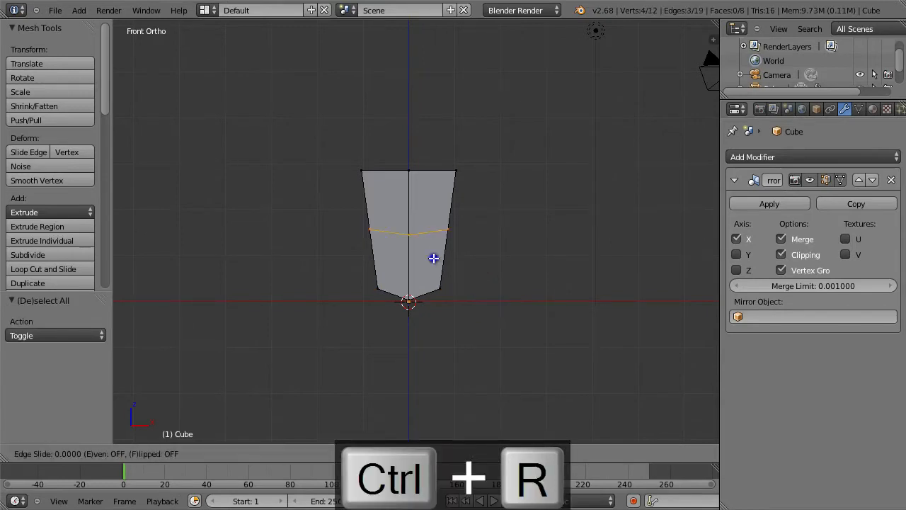
pyautogui.click(434, 284)
pyautogui.press('r')
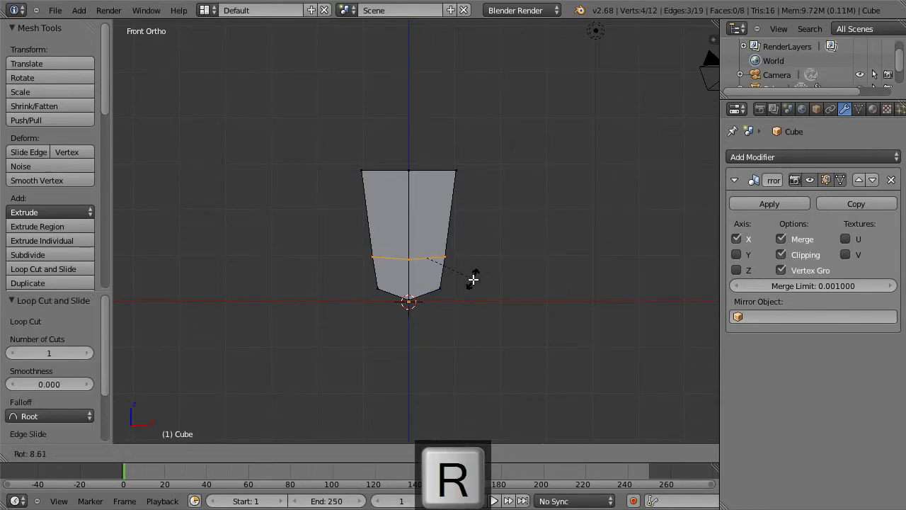
pyautogui.click(471, 284)
pyautogui.press('s')
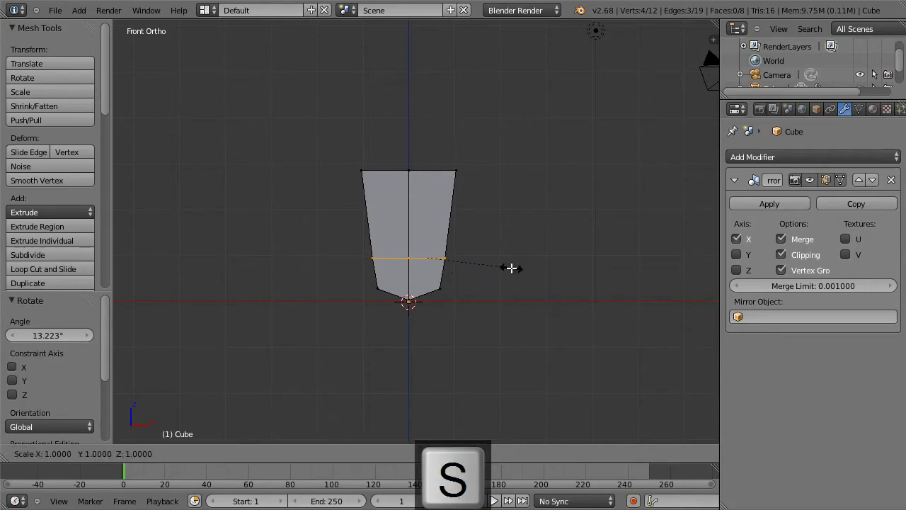
pyautogui.press('x')
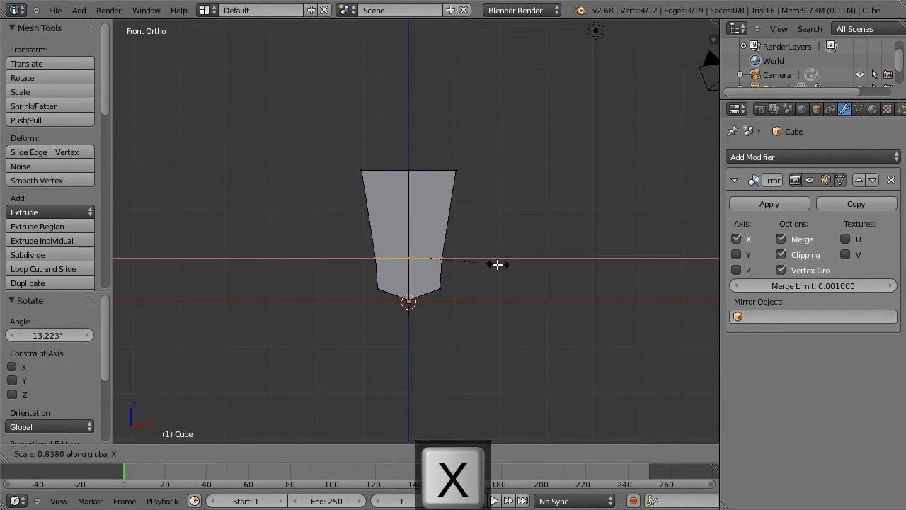
pyautogui.click(489, 265)
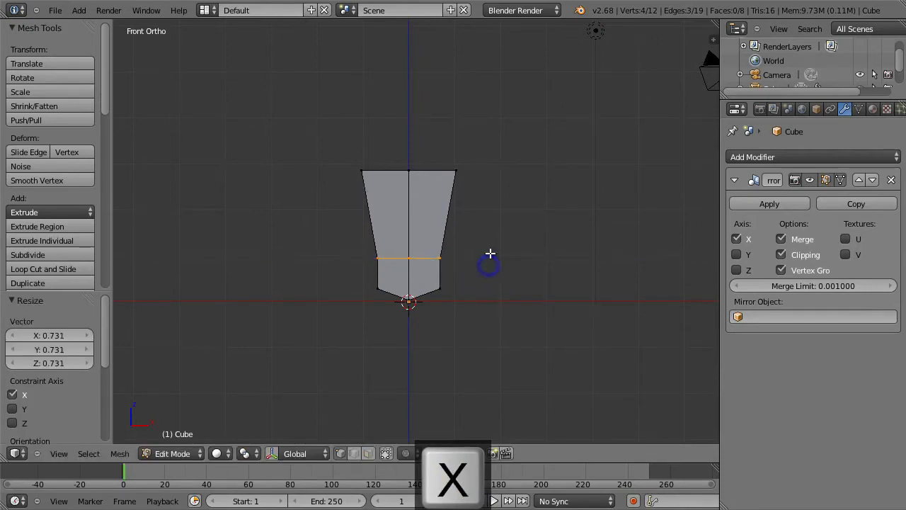
pyautogui.press('a')
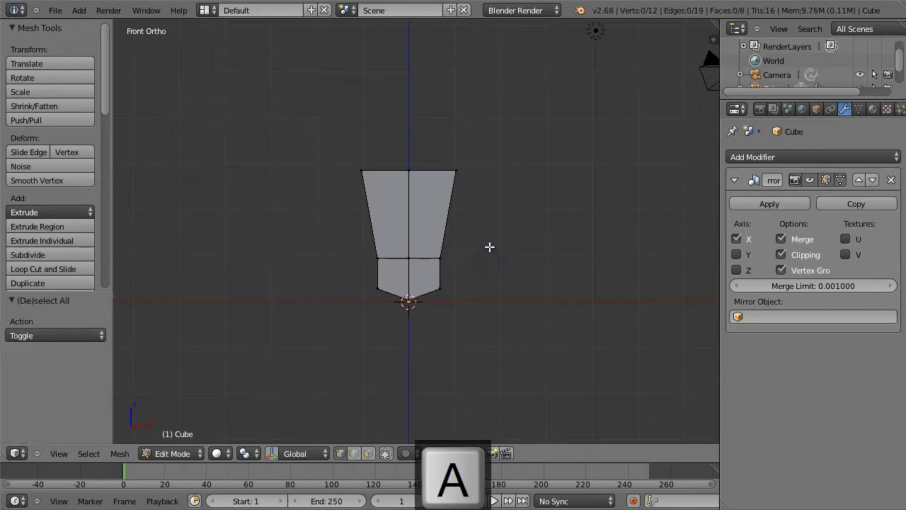
# Step: Add a horizontal loop cut across the upper torso, slid slightly above the middle of that section
pyautogui.hotkey('ctrl', 'r')
pyautogui.click(439, 204)
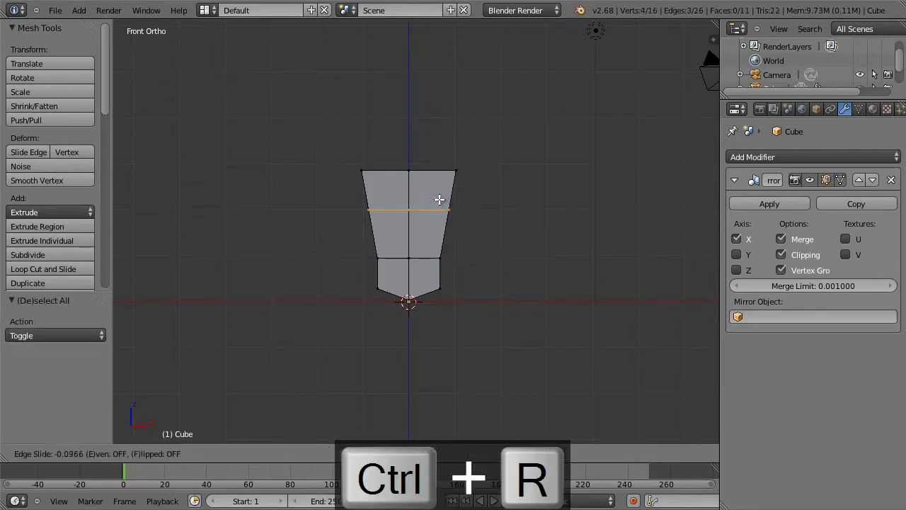
pyautogui.click(439, 200)
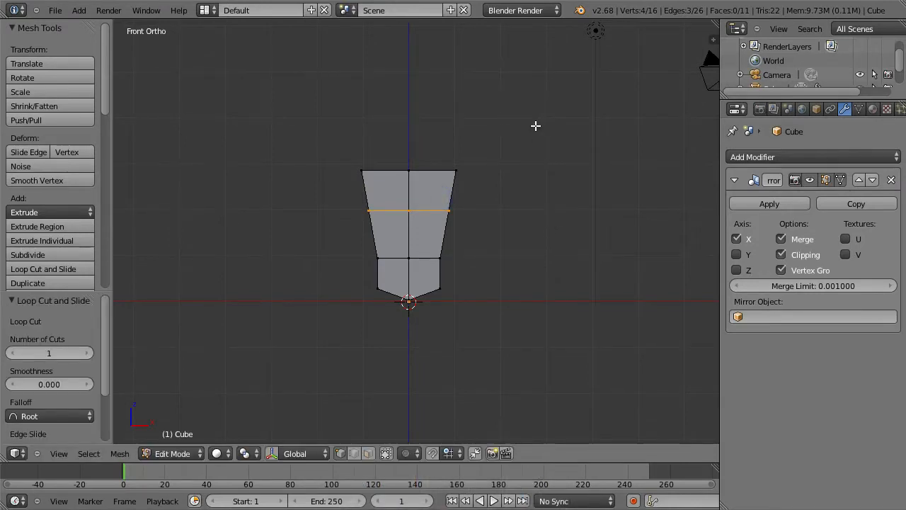
# Step: Move the top outer vertices inward about 0.15 along X, in line with the upper loop below them
pyautogui.press('a')
pyautogui.press('b')
pyautogui.moveTo(477, 161); pyautogui.dragTo(445, 191)
pyautogui.press('g')
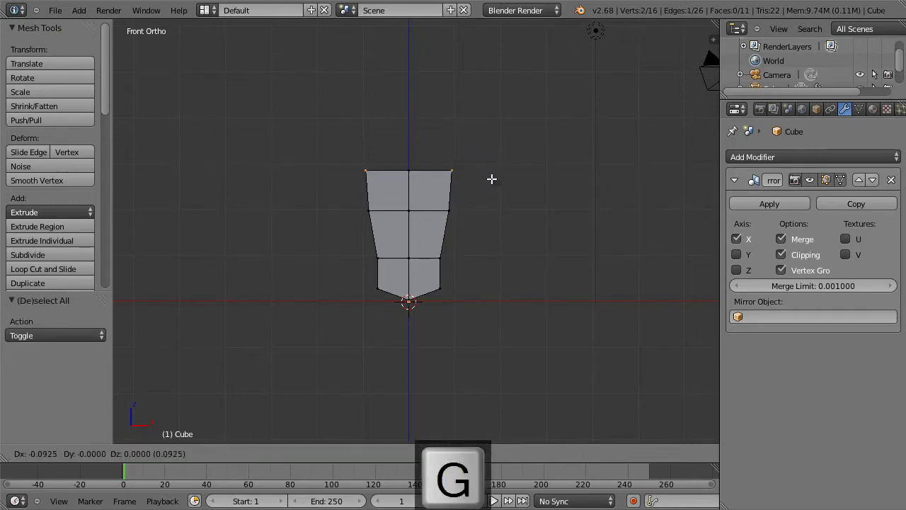
pyautogui.click(488, 179)
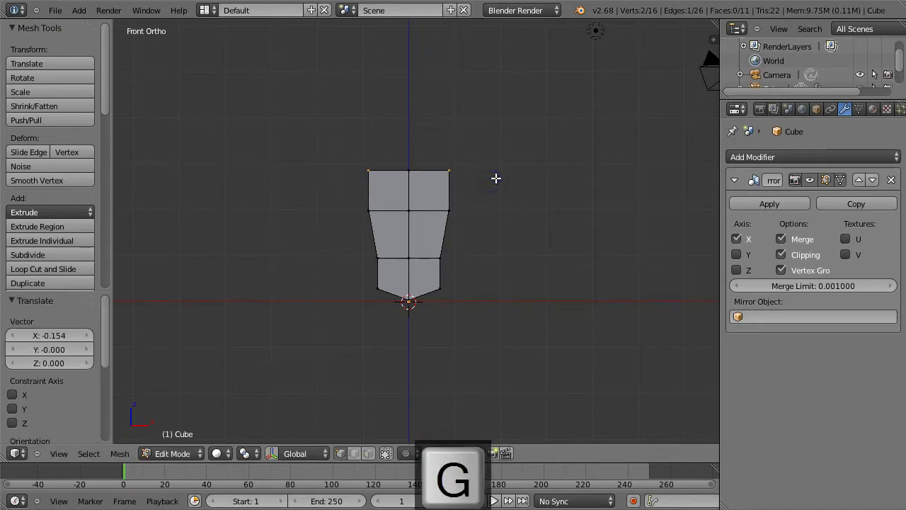
# Step: In right orthographic view, scale the whole torso to about 0.57 along Y
pyautogui.press('KP_3')
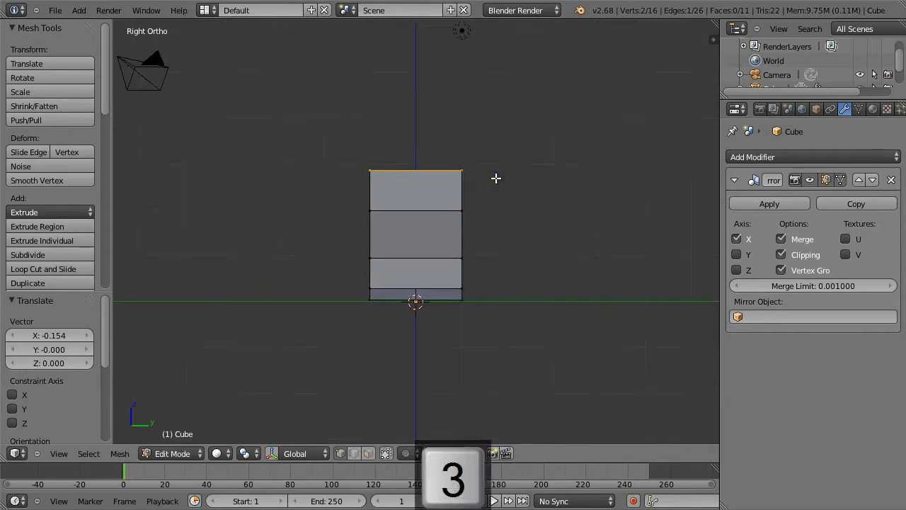
pyautogui.press('a')
pyautogui.press('a')
pyautogui.press('s')
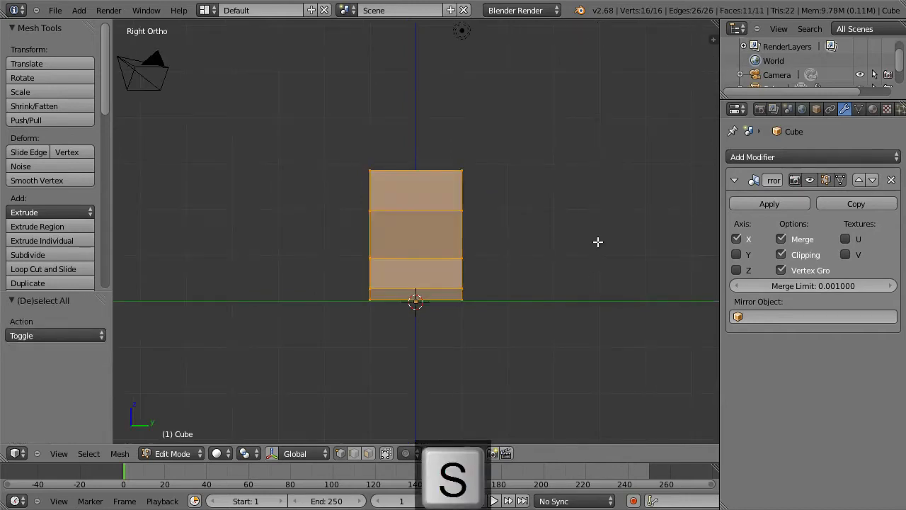
pyautogui.press('y')
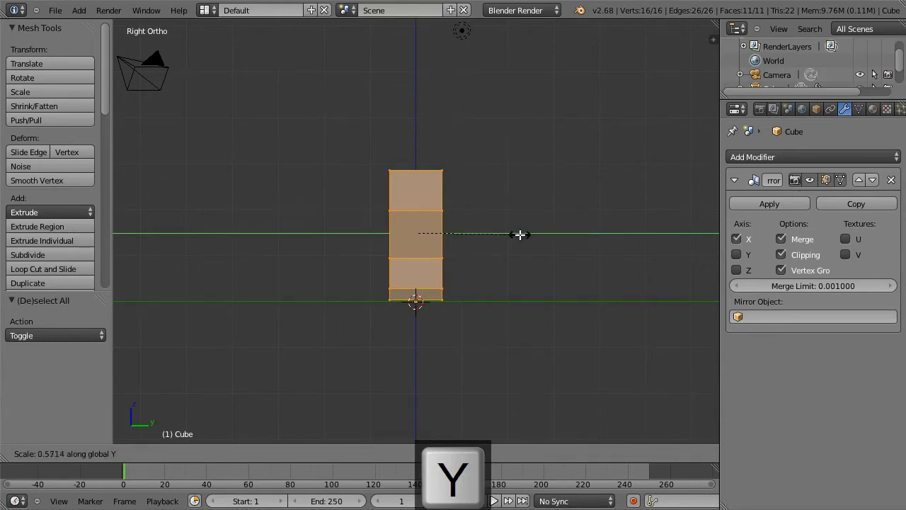
pyautogui.click(520, 234)
# Step: Move the back vertices of the waist loop inward about 0.09 along Y to hollow the lower back
pyautogui.press('a')
pyautogui.press('b')
pyautogui.moveTo(451, 251); pyautogui.dragTo(434, 264)
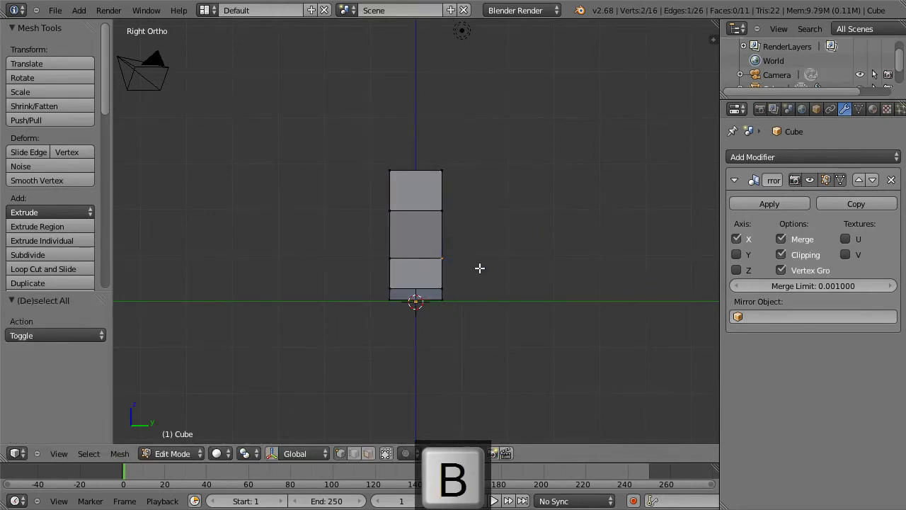
pyautogui.press('g')
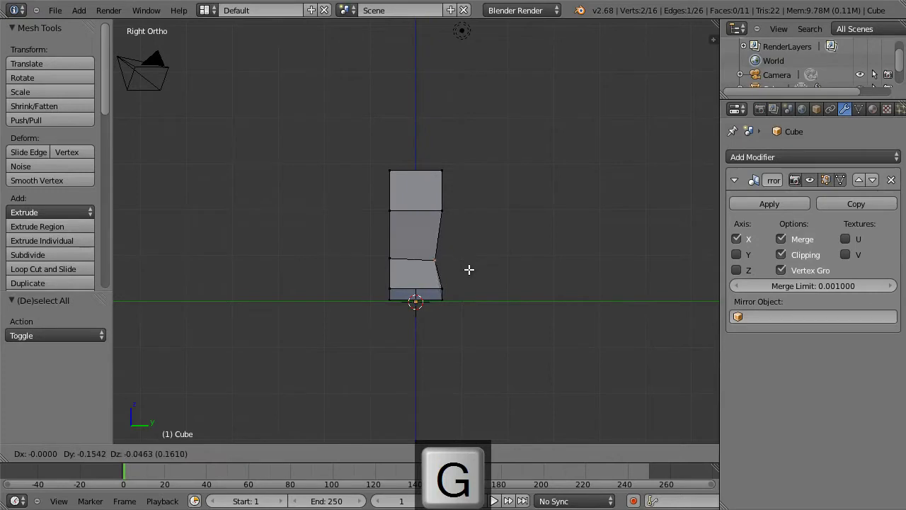
pyautogui.click(472, 268)
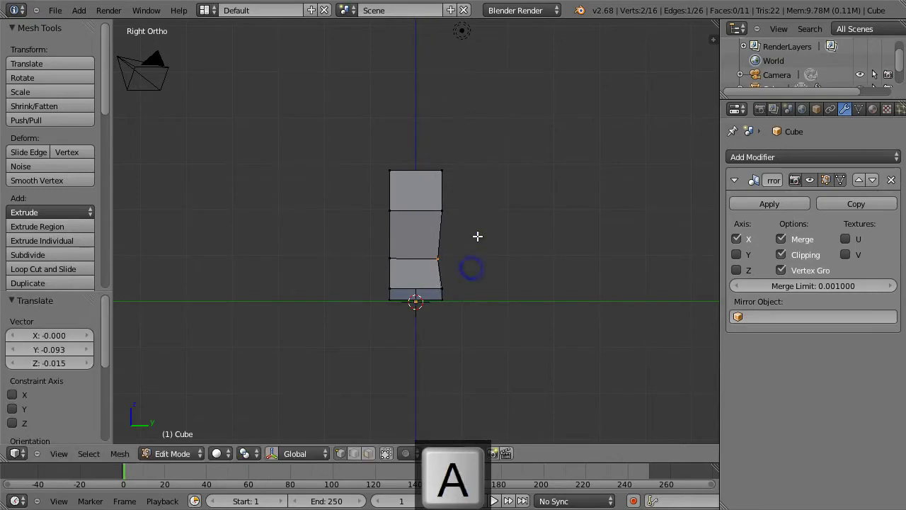
# Step: Narrow the top of the torso in side profile by moving its back and front corner vertices slightly inward
pyautogui.press('a')
pyautogui.press('b')
pyautogui.moveTo(448, 166); pyautogui.dragTo(436, 177)
pyautogui.press('g')
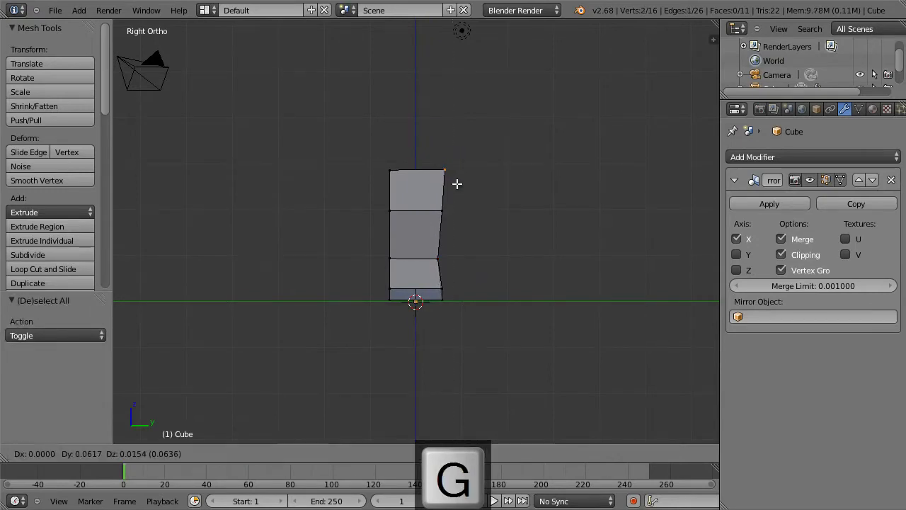
pyautogui.click(451, 184)
pyautogui.press('a')
pyautogui.press('b')
pyautogui.moveTo(376, 160); pyautogui.dragTo(403, 179)
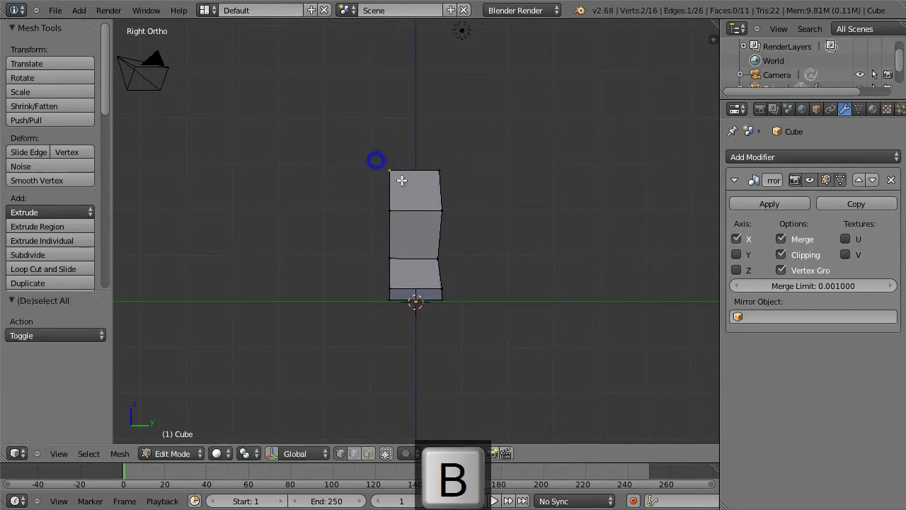
pyautogui.press('g')
pyautogui.click(411, 180)
# Step: Narrow the underside in side profile by moving the lowest front vertex inward and the lowest back vertex inward about 0.12 along Y
pyautogui.press('a')
pyautogui.press('b')
pyautogui.moveTo(376, 291); pyautogui.dragTo(390, 305)
pyautogui.press('g')
pyautogui.click(407, 309)
pyautogui.press('a')
pyautogui.press('b')
pyautogui.moveTo(452, 296); pyautogui.dragTo(435, 312)
pyautogui.press('g')
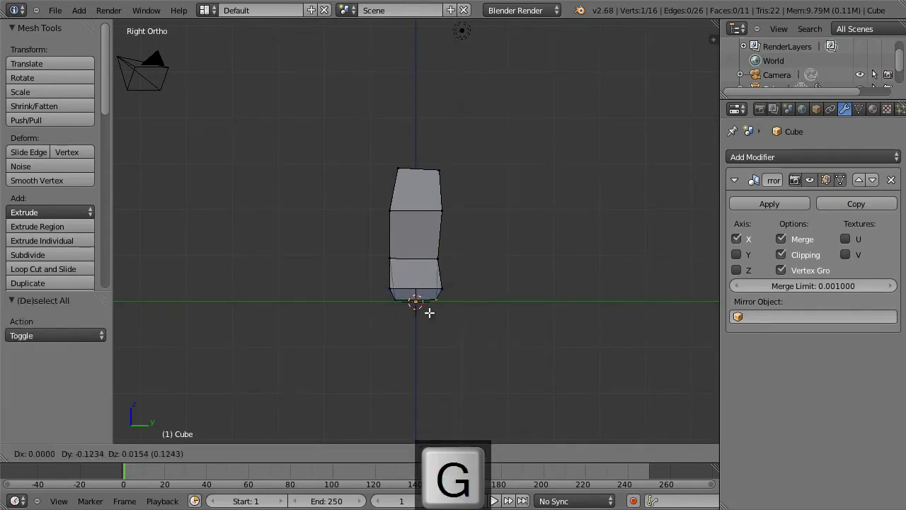
pyautogui.click(429, 312)
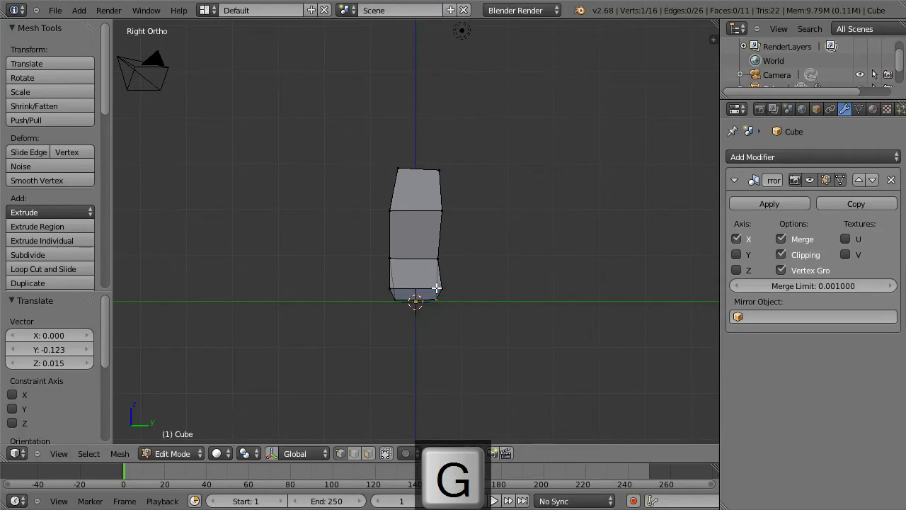
# Step: In front view, add a vertical edge loop through the torso half, slid about two thirds of the way toward its outer side
pyautogui.moveTo(431, 269); pyautogui.dragTo(572, 277, button='middle')
pyautogui.press('KP_1')
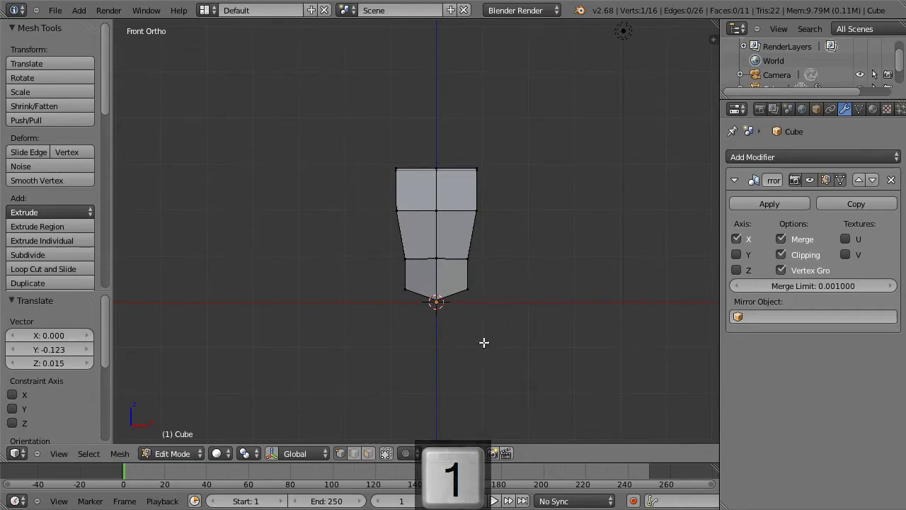
pyautogui.hotkey('ctrl', 'r')
pyautogui.click(455, 286)
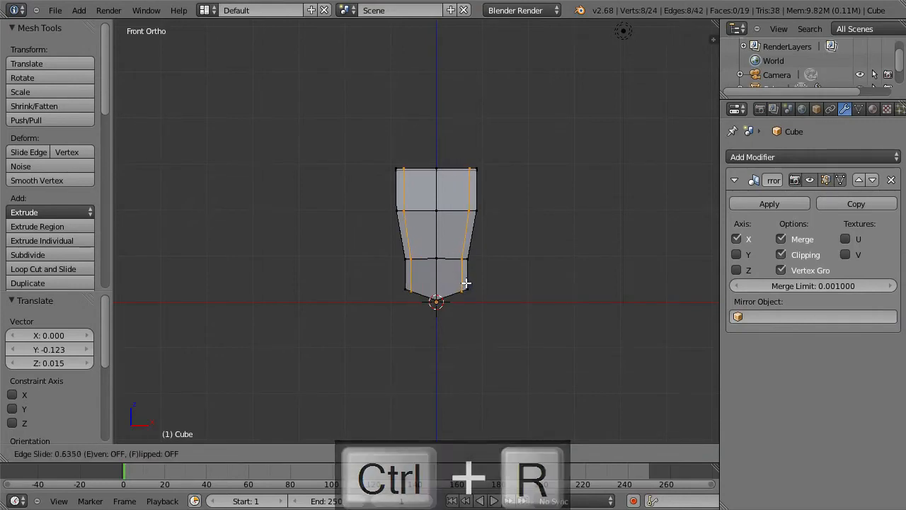
pyautogui.click(459, 281)
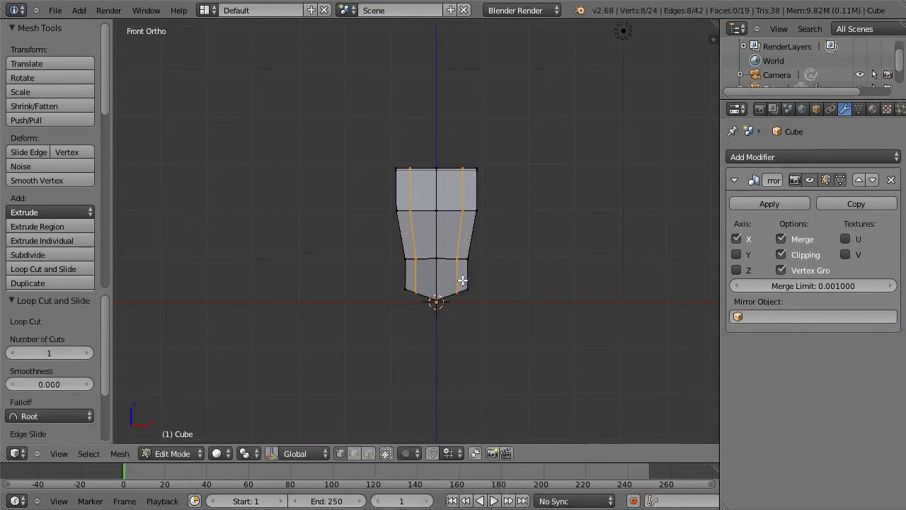
# Step: Select the front and back outer edge loops of the torso's side and scale them uniformly to about 0.905 to round the corners
pyautogui.rightClick(476, 218)
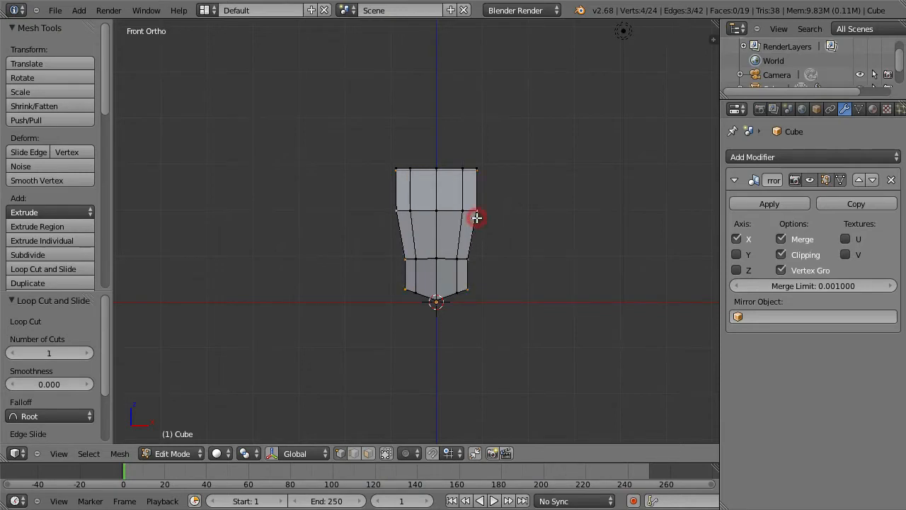
pyautogui.moveTo(485, 215)
pyautogui.mouseDown(button='middle')
pyautogui.moveTo(425, 234)
pyautogui.moveTo(449, 236)
pyautogui.mouseUp(button='middle')
pyautogui.keyDown('alt'); pyautogui.rightClick(443, 234); pyautogui.keyUp('alt')
pyautogui.keyDown('alt'); pyautogui.rightClick(444, 226); pyautogui.keyUp('alt')
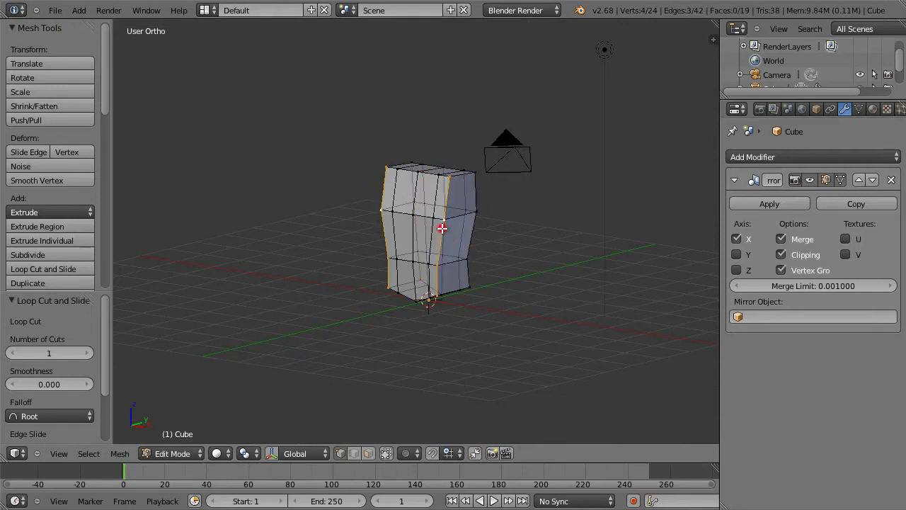
pyautogui.keyDown('alt'); pyautogui.keyDown('shift'); pyautogui.rightClick(476, 184); pyautogui.keyUp('shift'); pyautogui.keyUp('alt')
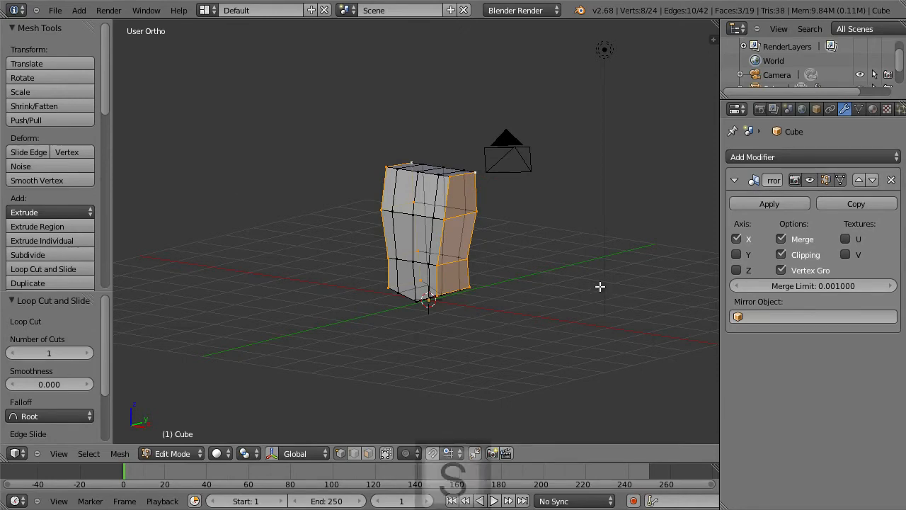
pyautogui.press('s')
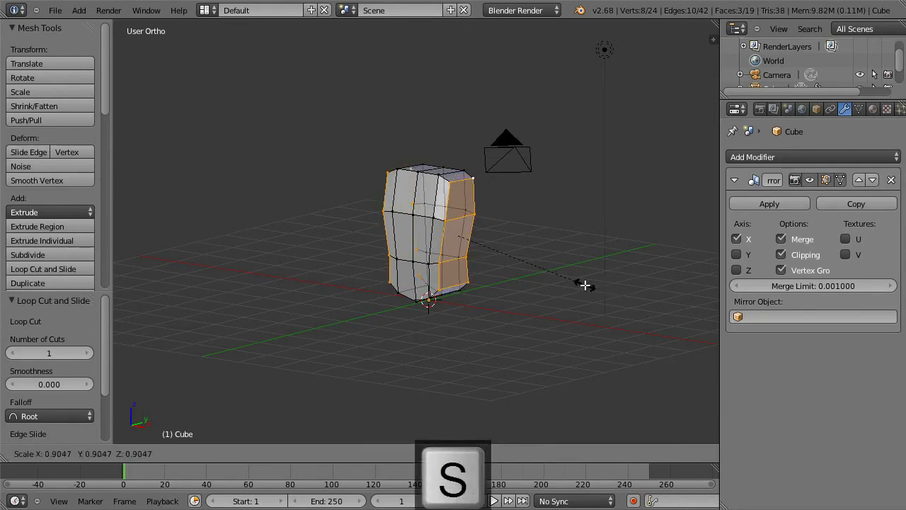
pyautogui.click(585, 285)
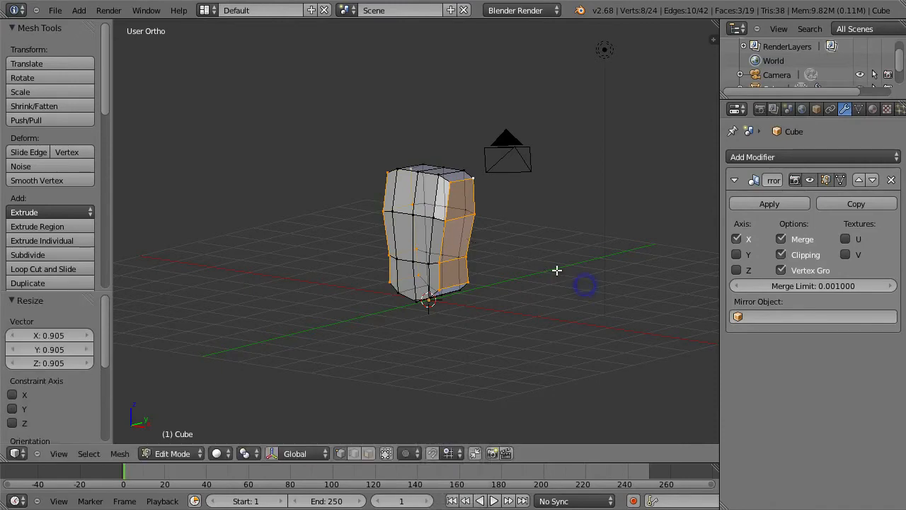
# Step: In right view, scale the selected outer side of the torso to about 0.93 along Y
pyautogui.press('KP_1')
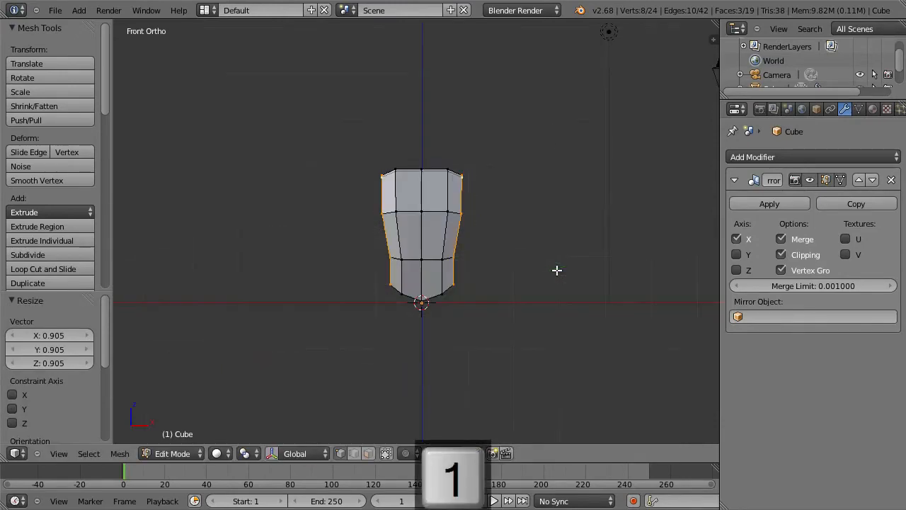
pyautogui.moveTo(535, 230)
pyautogui.mouseDown(button='middle')
pyautogui.moveTo(411, 286)
pyautogui.moveTo(386, 249)
pyautogui.moveTo(490, 265)
pyautogui.moveTo(541, 246)
pyautogui.mouseUp(button='middle')
pyautogui.press('KP_3')
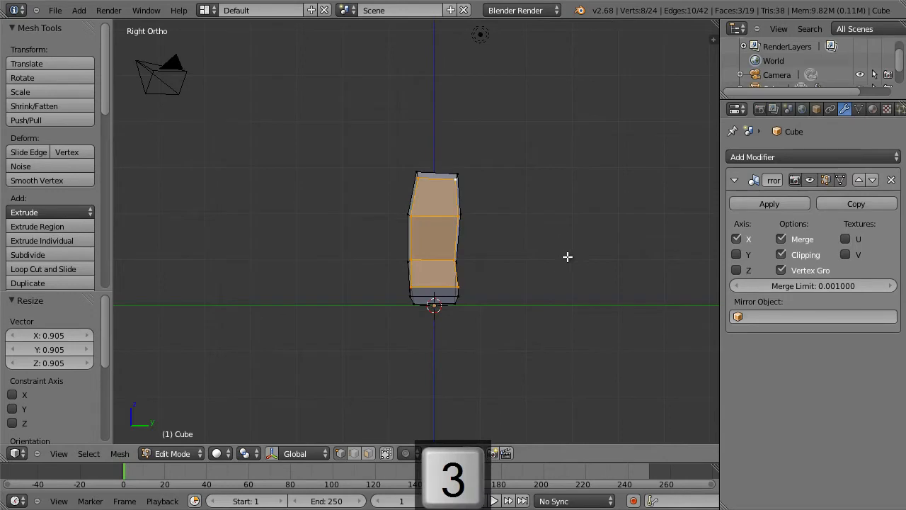
pyautogui.press('s')
pyautogui.press('y')
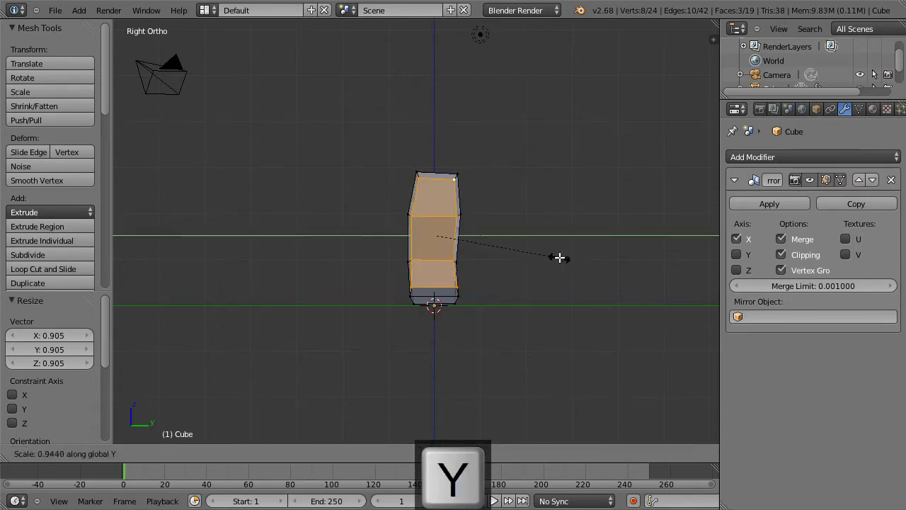
pyautogui.click(557, 257)
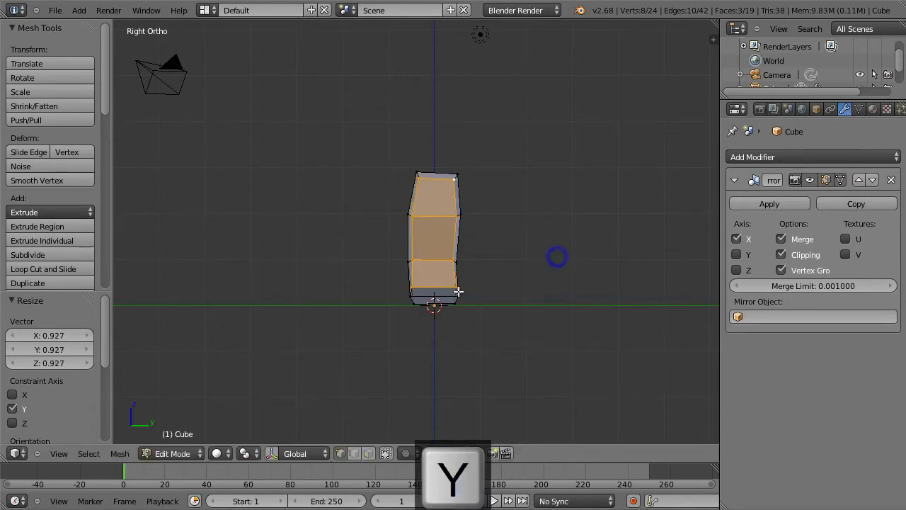
# Step: Move the lowest back vertex of the torso's outer side inward about 0.015 along Y
pyautogui.rightClick(456, 288)
pyautogui.press('g')
pyautogui.click(457, 285)
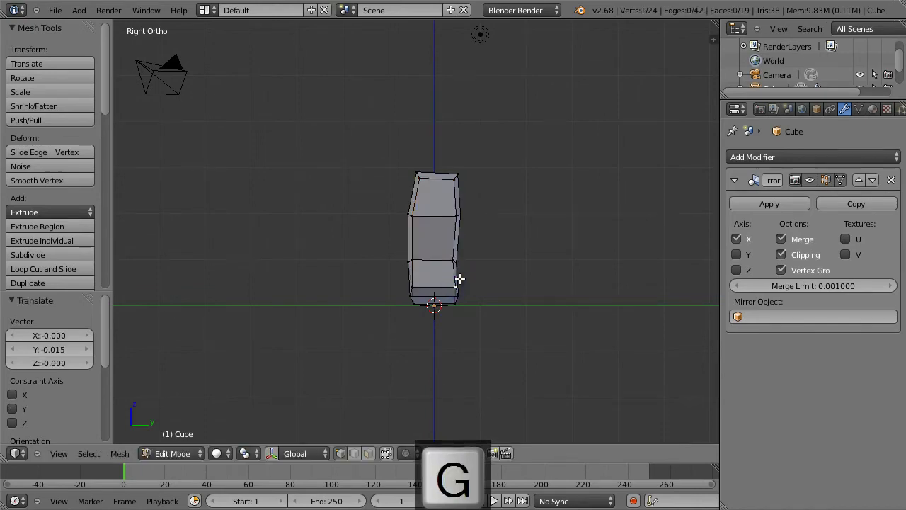
# Step: In front view, add another vertical edge loop beside the torso's centre line, slid about 0.4 toward the centre, and clear the selection
pyautogui.press('KP_1')
pyautogui.press('a')
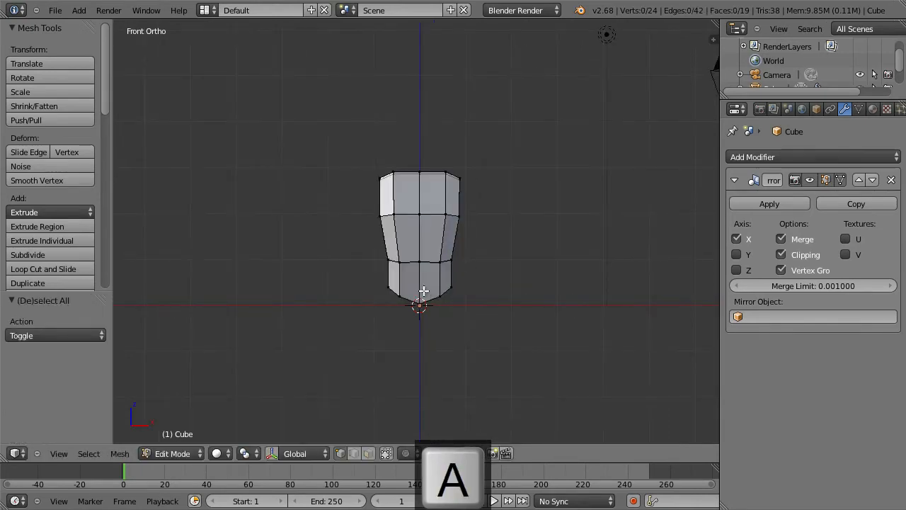
pyautogui.hotkey('ctrl', 'r')
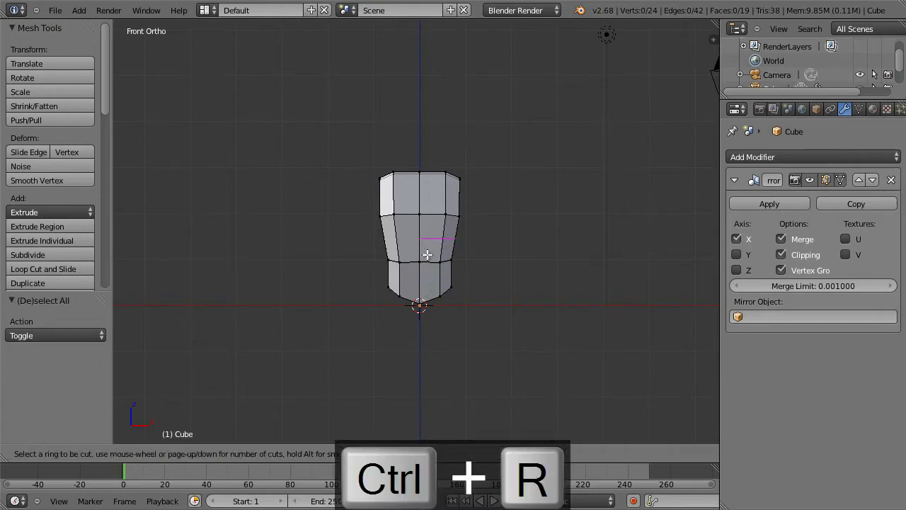
pyautogui.click(427, 257)
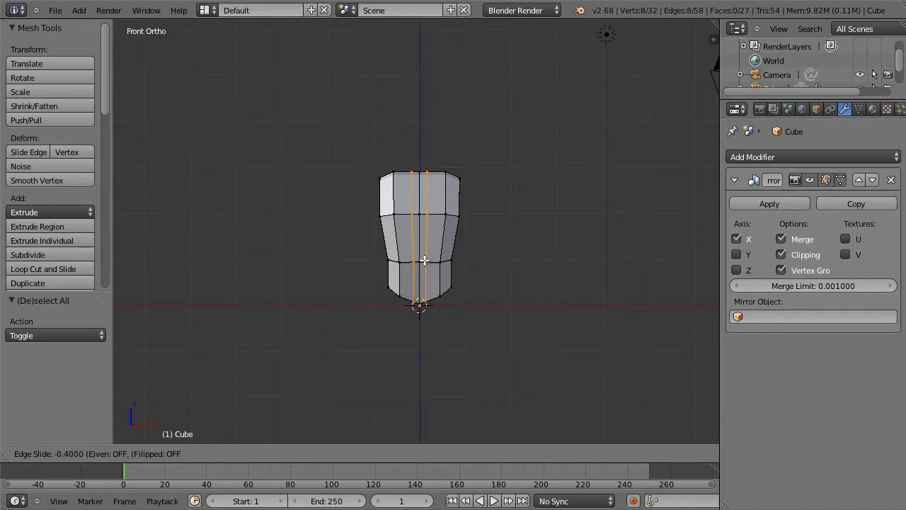
pyautogui.click(424, 260)
pyautogui.press('a')
# Step: Select the two outer underside faces and extrude them about 0.87 down and 0.49 outward in front view to start the legs
pyautogui.moveTo(473, 325); pyautogui.dragTo(417, 257, button='middle')
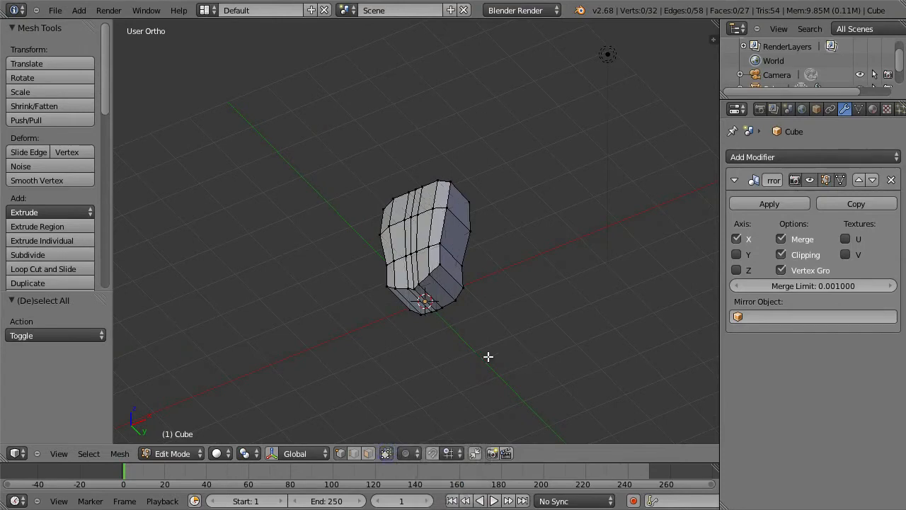
pyautogui.scroll(4, 449, 350)
pyautogui.moveTo(449, 349); pyautogui.dragTo(466, 210, button='middle')
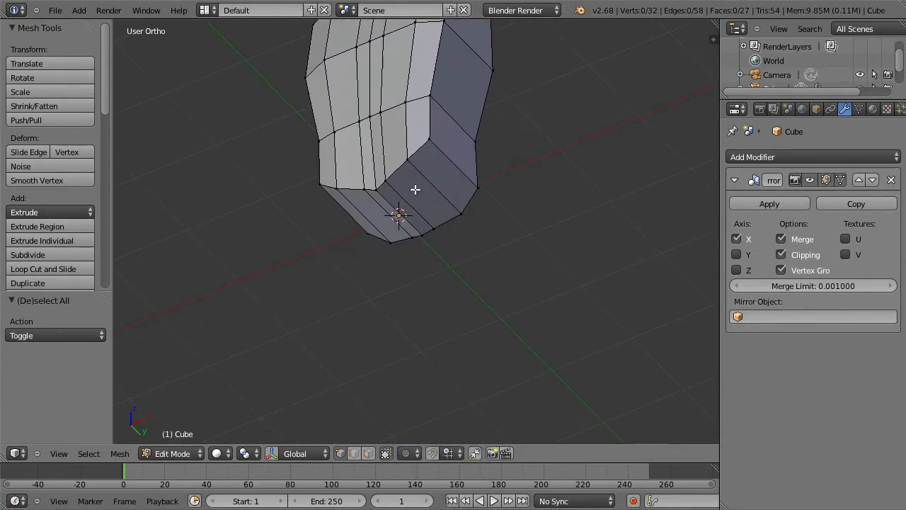
pyautogui.click(367, 453)
pyautogui.click(434, 196)
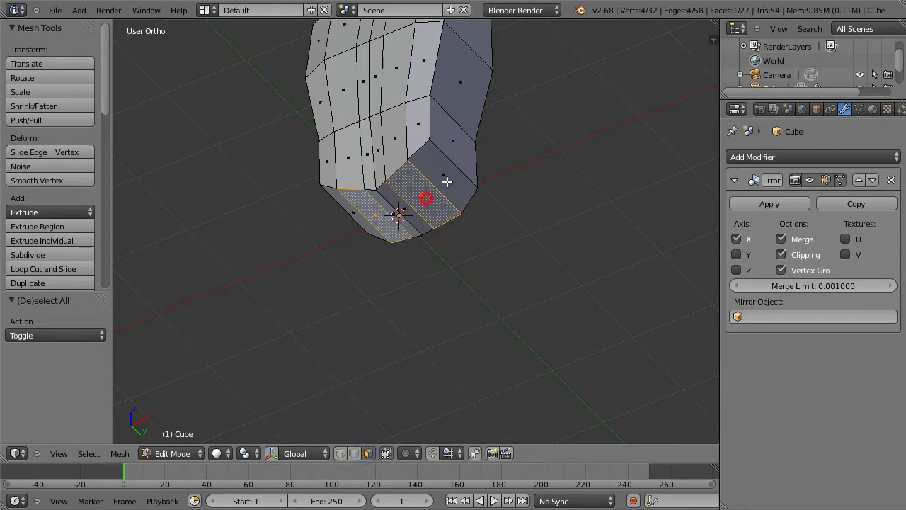
pyautogui.keyDown('shift'); pyautogui.click(445, 178); pyautogui.keyUp('shift')
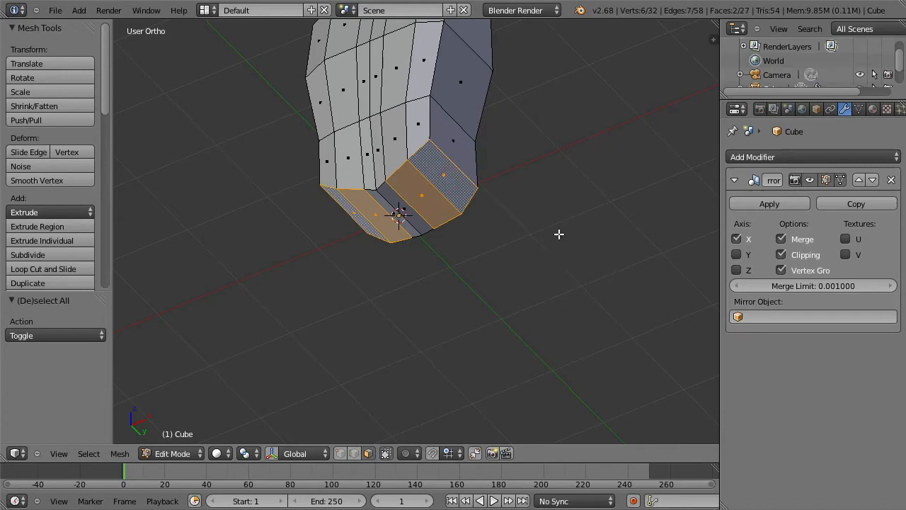
pyautogui.scroll(-2, 558, 234)
pyautogui.moveTo(550, 212); pyautogui.dragTo(588, 264, button='middle')
pyautogui.press('1')
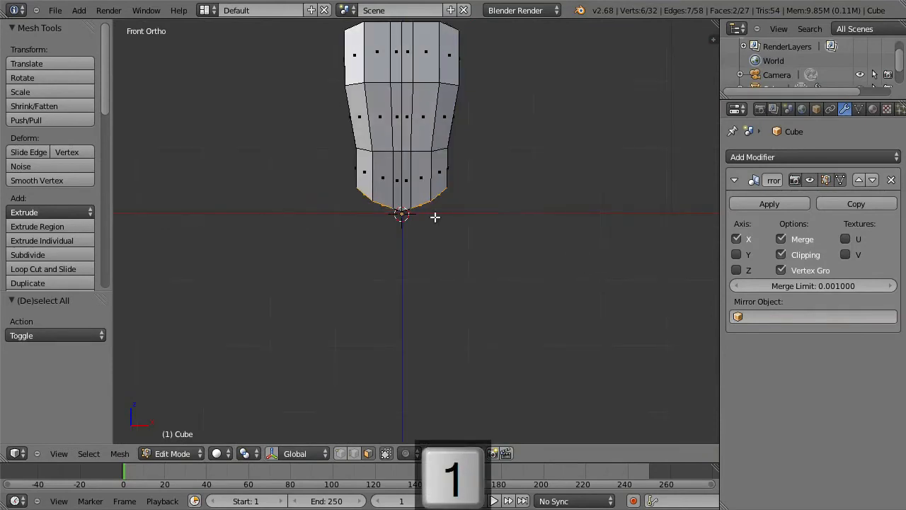
pyautogui.press('e')
pyautogui.click(479, 293)
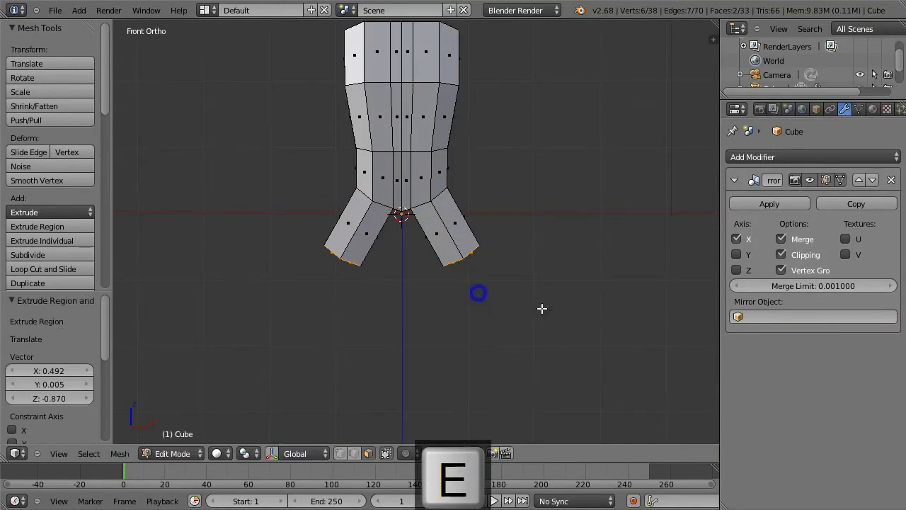
# Step: Straighten the leg stubs by moving their end faces inward about 0.4 along X, rotating them closer to level and rescaling them
pyautogui.press('g')
pyautogui.click(504, 327)
pyautogui.press('r')
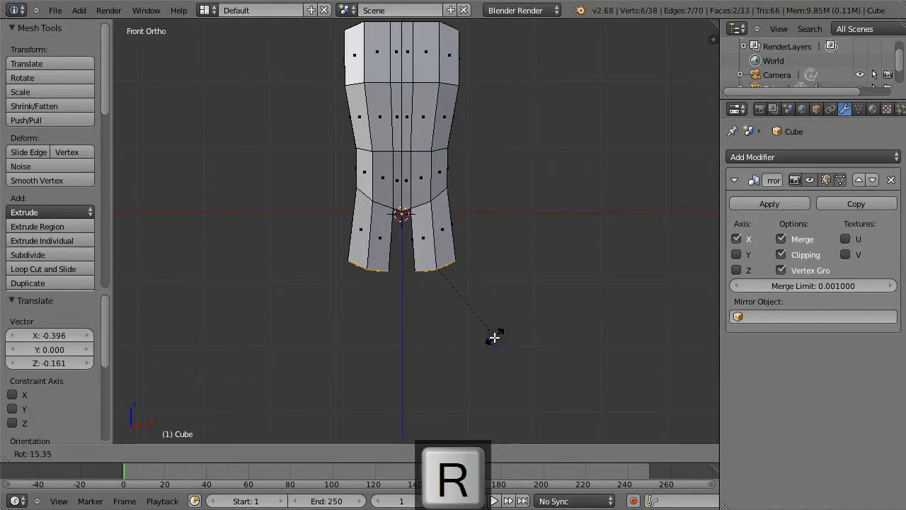
pyautogui.click(482, 351)
pyautogui.press('s')
pyautogui.click(516, 352)
pyautogui.press('g')
pyautogui.click(511, 333)
# Step: Lengthen the thighs by moving the leg end faces down about 1.2, and scale those ends to about 0.915
pyautogui.press('g')
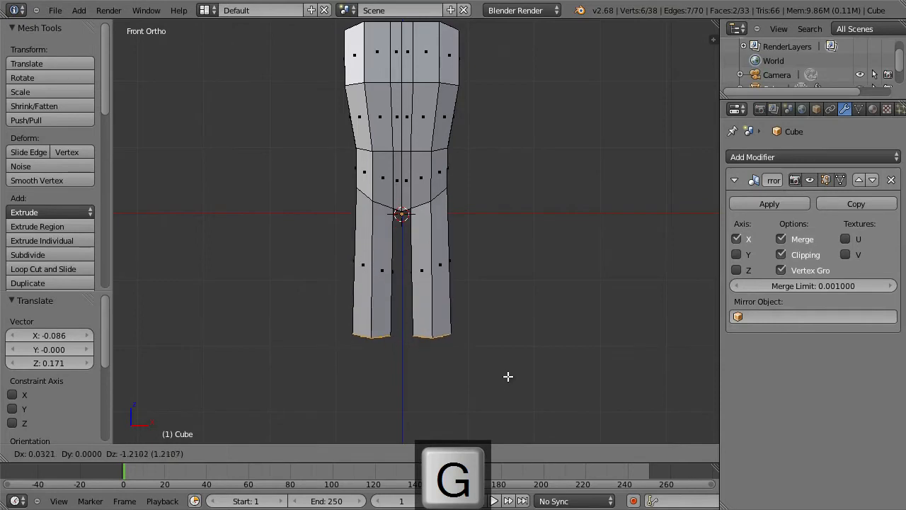
pyautogui.click(507, 373)
pyautogui.press('s')
pyautogui.click(520, 367)
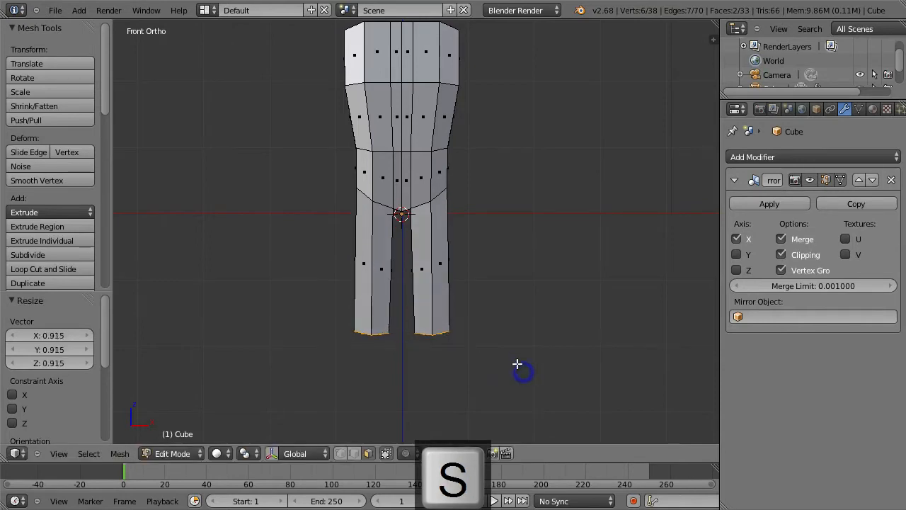
# Step: Extrude the leg ends down about 0.38 to form the knee section and scale them to about 0.975
pyautogui.press('e')
pyautogui.click(514, 395)
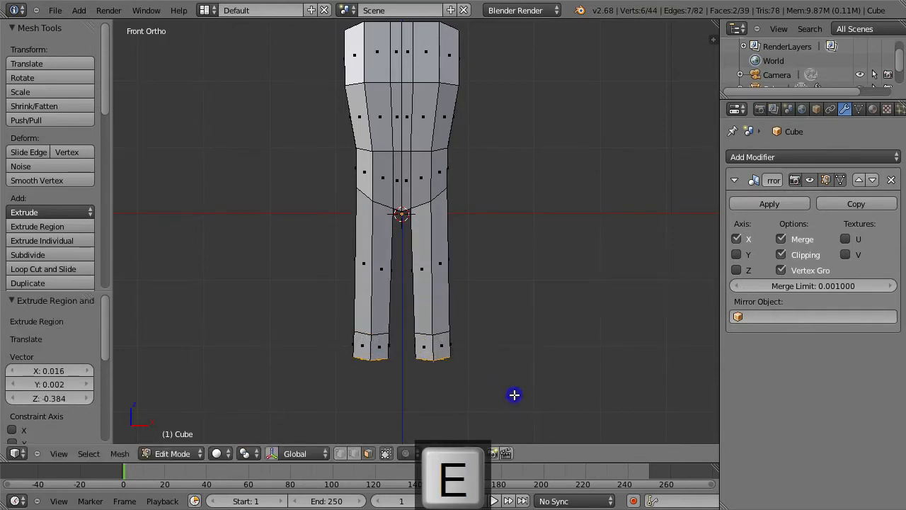
pyautogui.press('s')
pyautogui.click(513, 394)
# Step: Extrude the lower legs down about 1.73, scale the ankle ends to about 0.6 and shift them about 0.02 inward along X
pyautogui.keyDown('shift'); pyautogui.moveTo(518, 390); pyautogui.dragTo(524, 301, button='middle'); pyautogui.keyUp('shift')
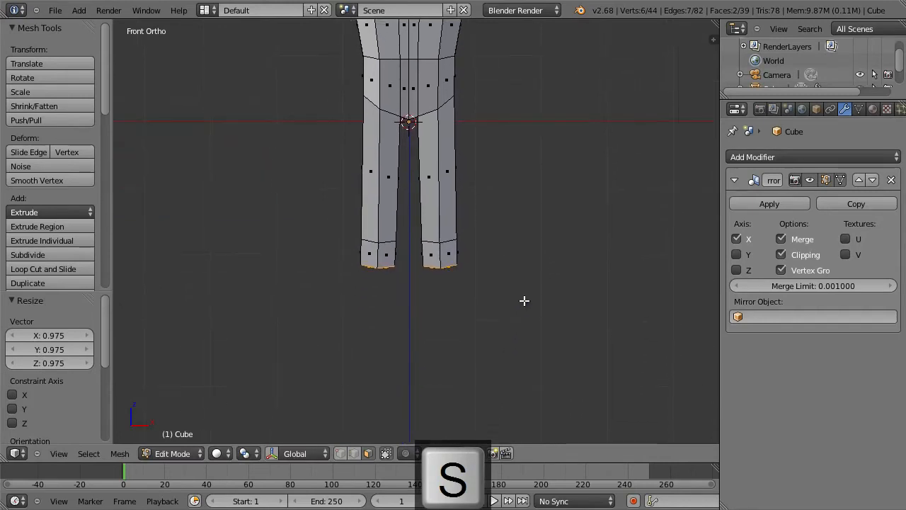
pyautogui.press('e')
pyautogui.click(526, 430)
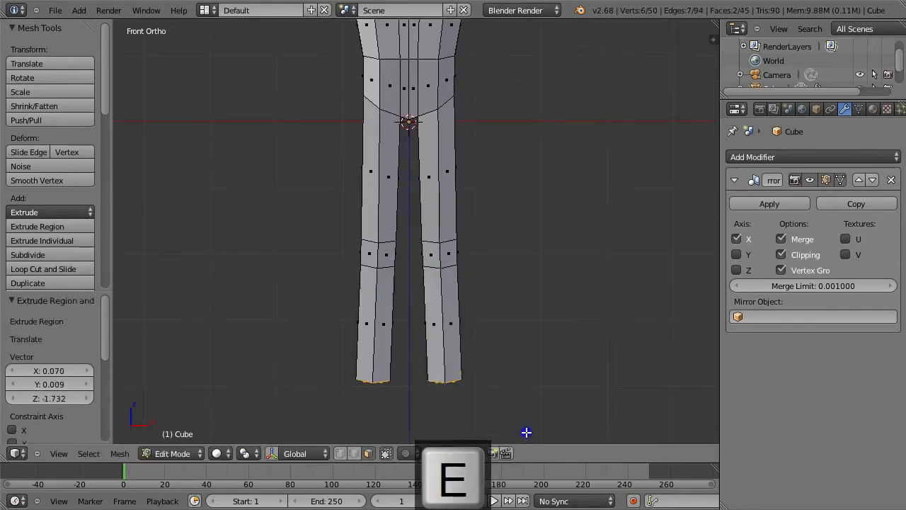
pyautogui.press('s')
pyautogui.click(511, 410)
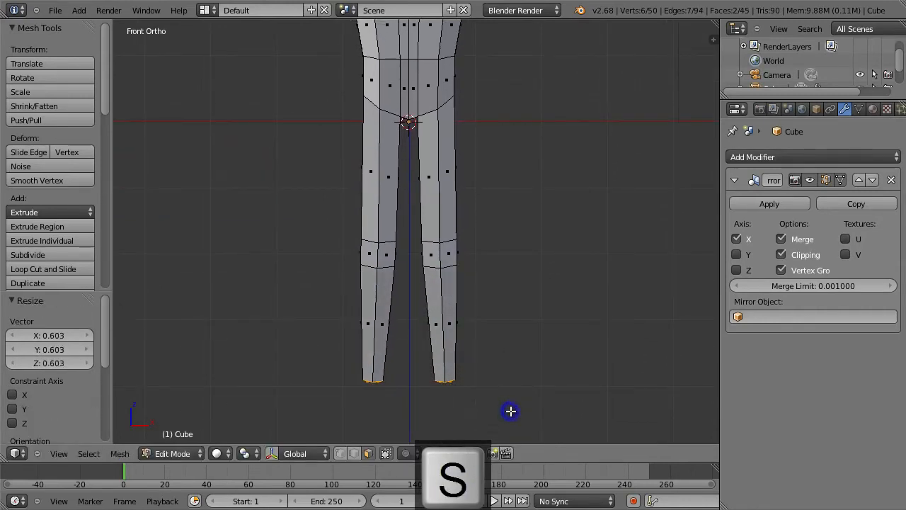
pyautogui.press('g')
pyautogui.click(509, 411)
# Step: Add a centred edge loop down the middle of the body's side, running over the torso top and along the leg
pyautogui.keyDown('shift'); pyautogui.moveTo(507, 269); pyautogui.dragTo(505, 412, button='middle'); pyautogui.keyUp('shift')
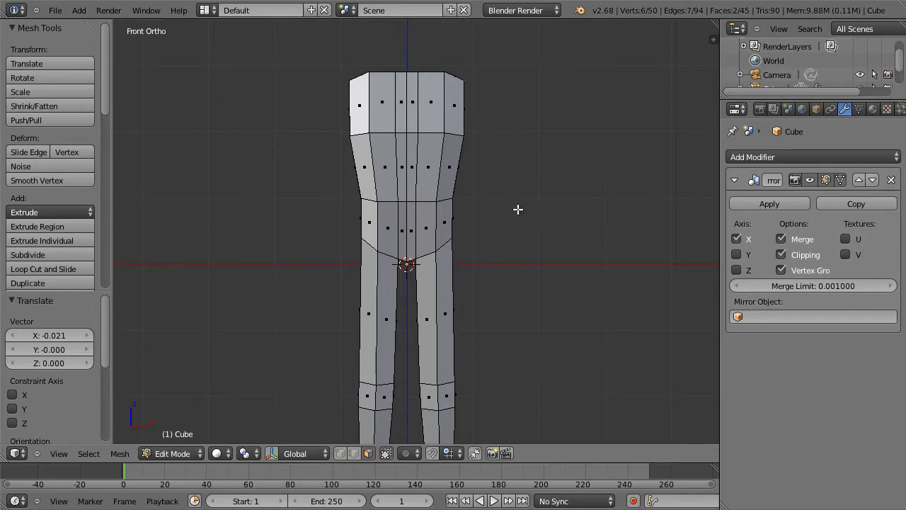
pyautogui.keyDown('shift'); pyautogui.moveTo(485, 105); pyautogui.dragTo(410, 222, button='middle'); pyautogui.keyUp('shift')
pyautogui.hotkey('ctrl', 'r')
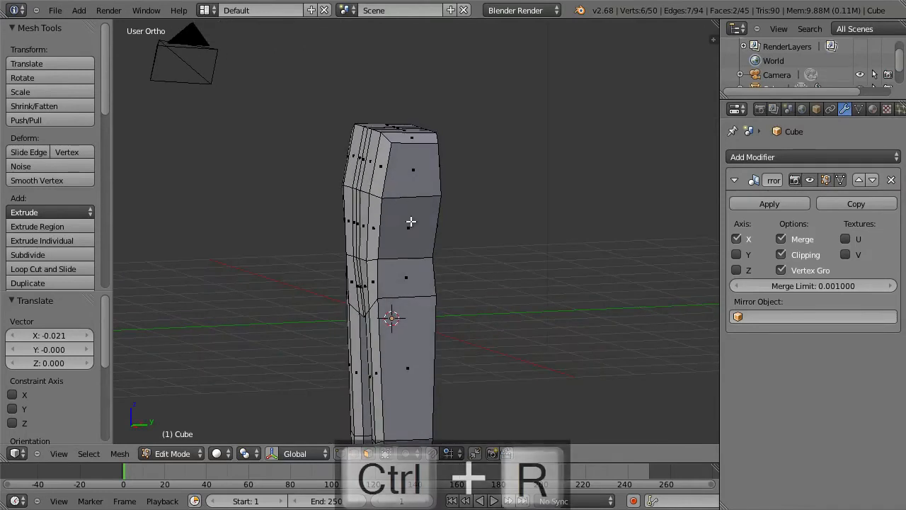
pyautogui.click(412, 180)
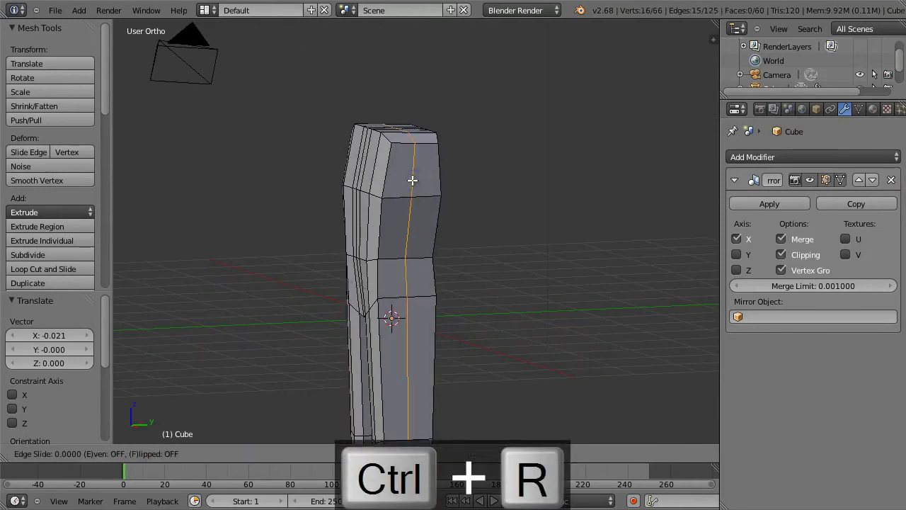
pyautogui.press('Escape')
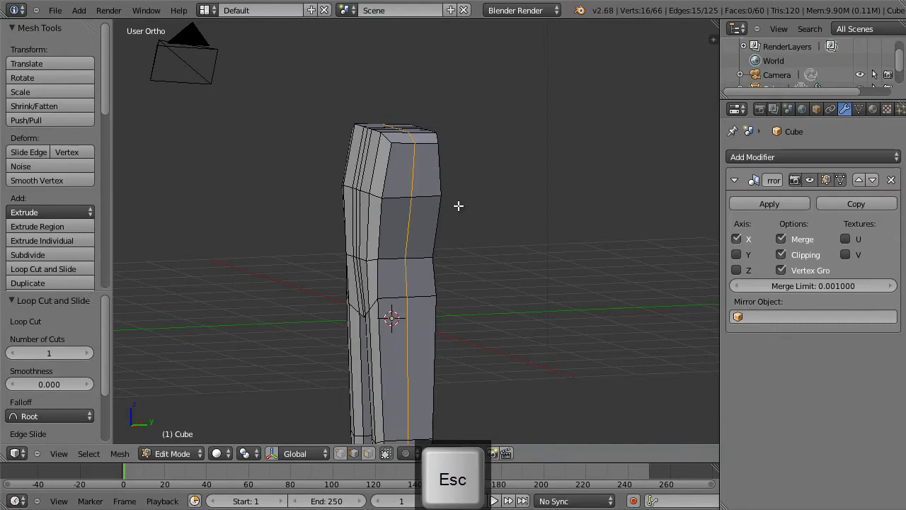
# Step: Push the side edge loop outward about 0.064 with Shrink/Fatten to round the body
pyautogui.hotkey('alt', 's')
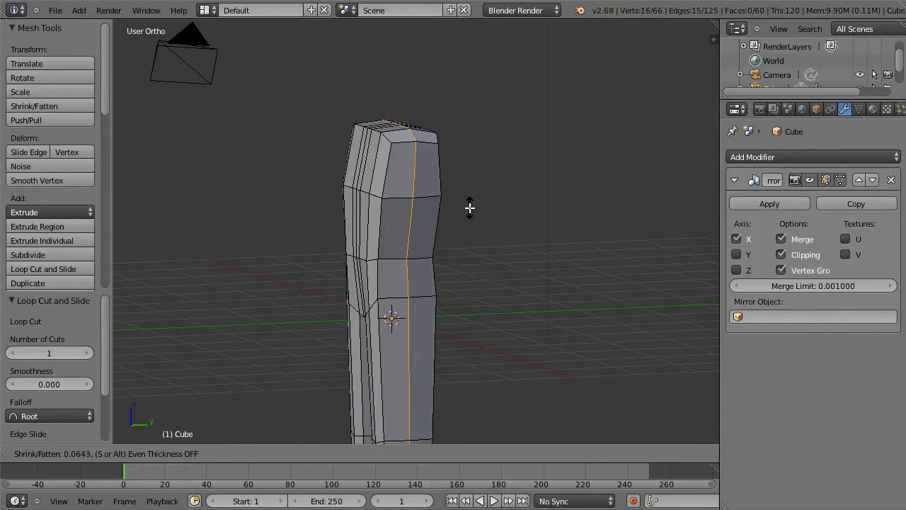
pyautogui.click(468, 206)
pyautogui.moveTo(468, 205); pyautogui.dragTo(611, 195, button='middle')
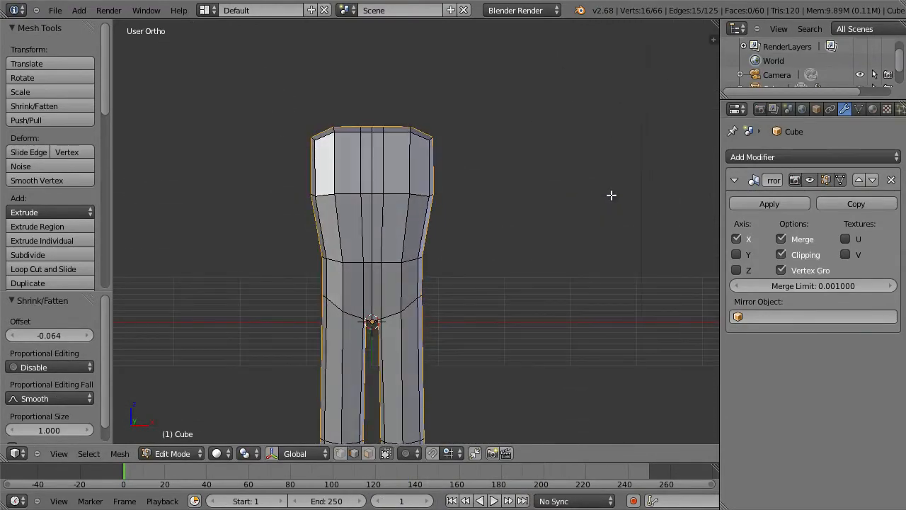
# Step: Add an edge loop around the lower legs just above the ankle ends, slid about 0.7 toward the ankles
pyautogui.press('KP_1')
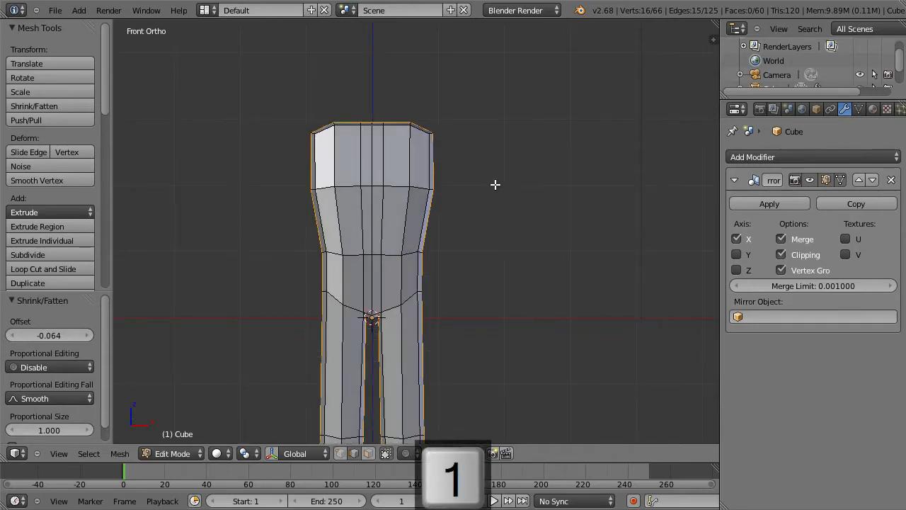
pyautogui.scroll(-3, 495, 184)
pyautogui.keyDown('shift'); pyautogui.scroll(-5, 489, 216); pyautogui.keyUp('shift')
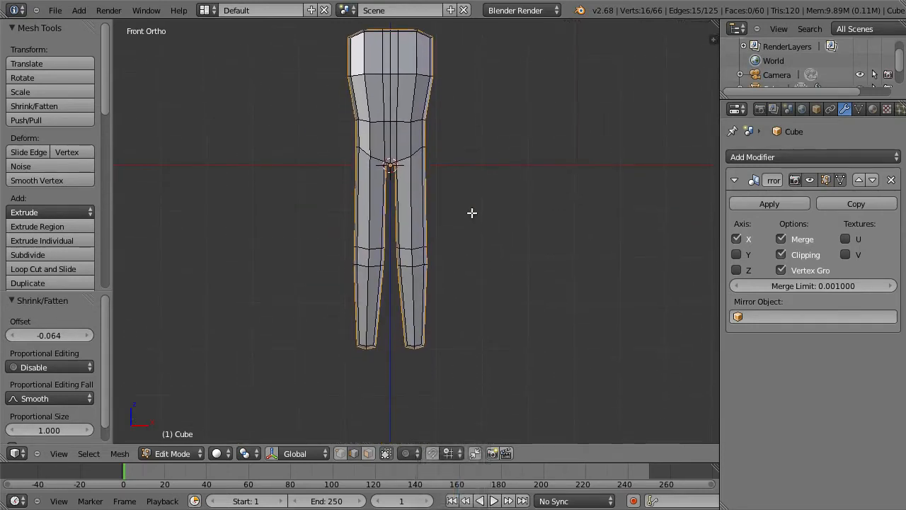
pyautogui.scroll(2, 449, 366)
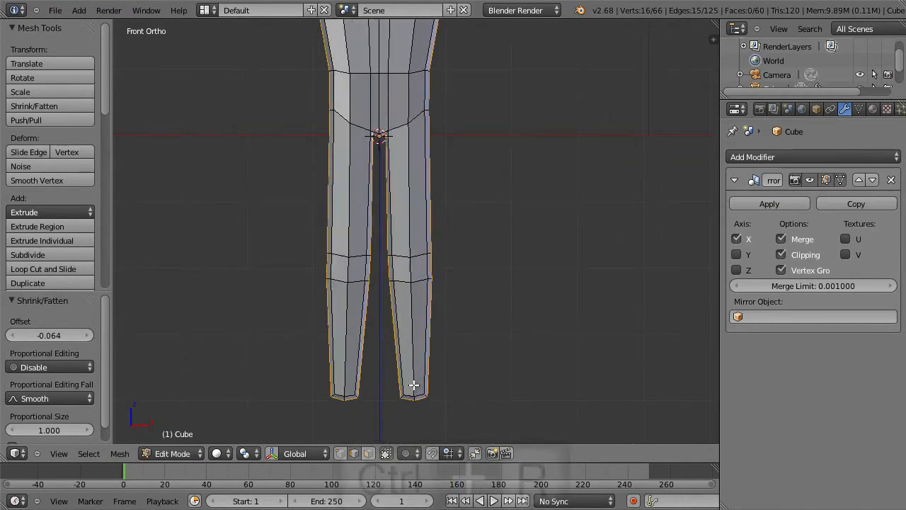
pyautogui.hotkey('ctrl', 'r')
pyautogui.click(417, 379)
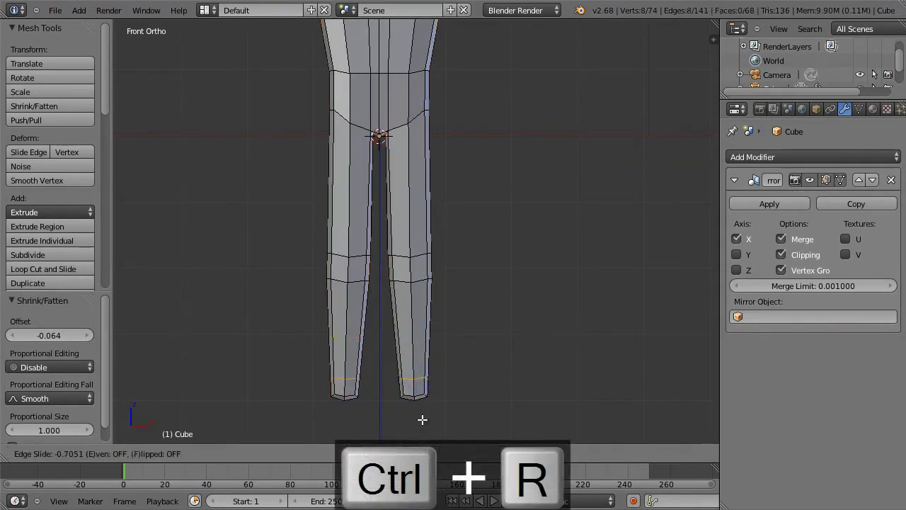
pyautogui.click(423, 421)
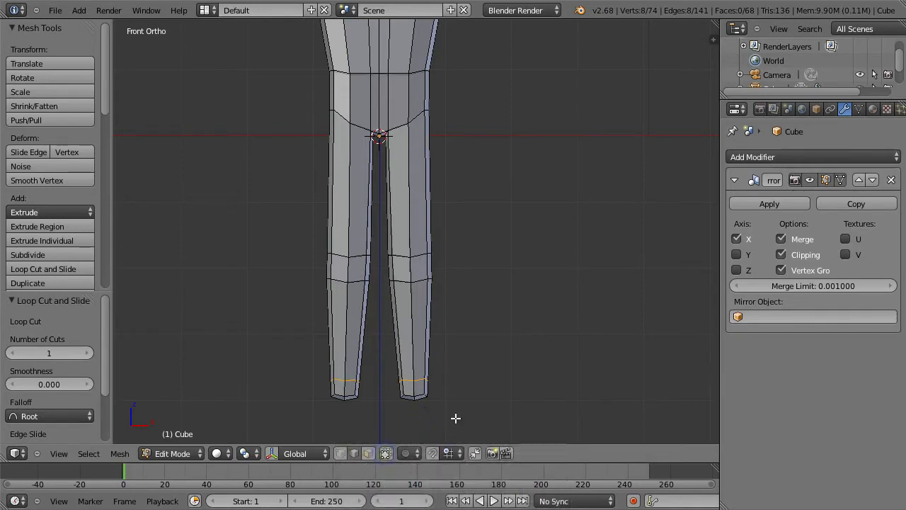
# Step: Scale the ankle sections to about 0.789 and shift them about 0.043 inward along X and 0.021 down
pyautogui.press('a')
pyautogui.press('b')
pyautogui.moveTo(459, 416); pyautogui.dragTo(381, 366)
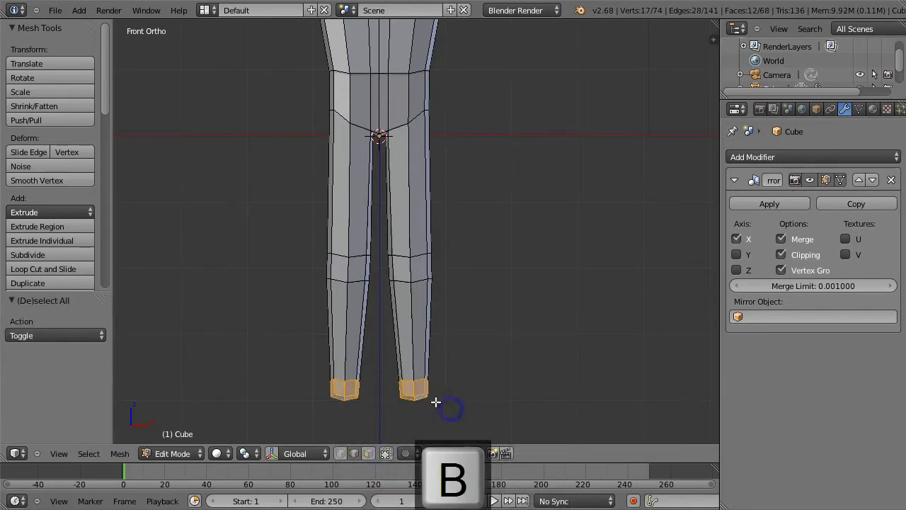
pyautogui.press('s')
pyautogui.click(462, 419)
pyautogui.press('g')
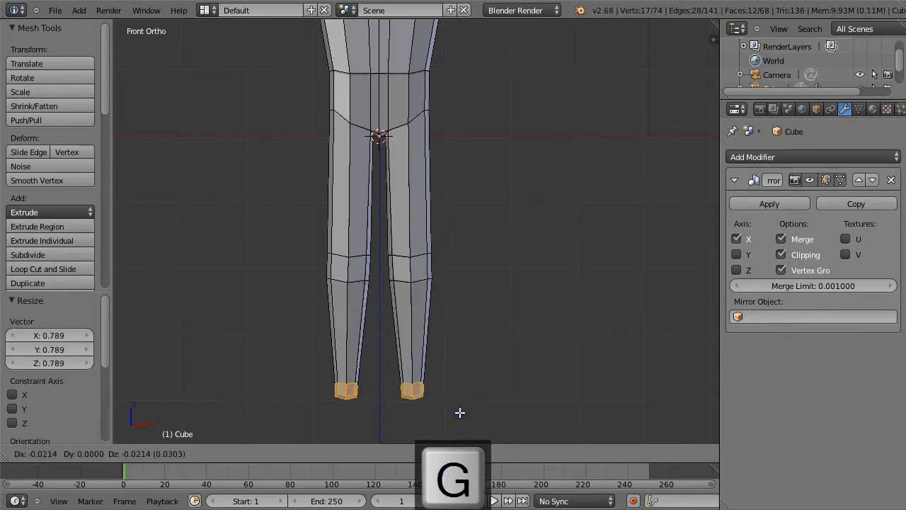
pyautogui.click(458, 410)
# Step: Select the whole ankle sections through the mesh in wireframe side view and move them back about 0.37 along Y
pyautogui.press('3')
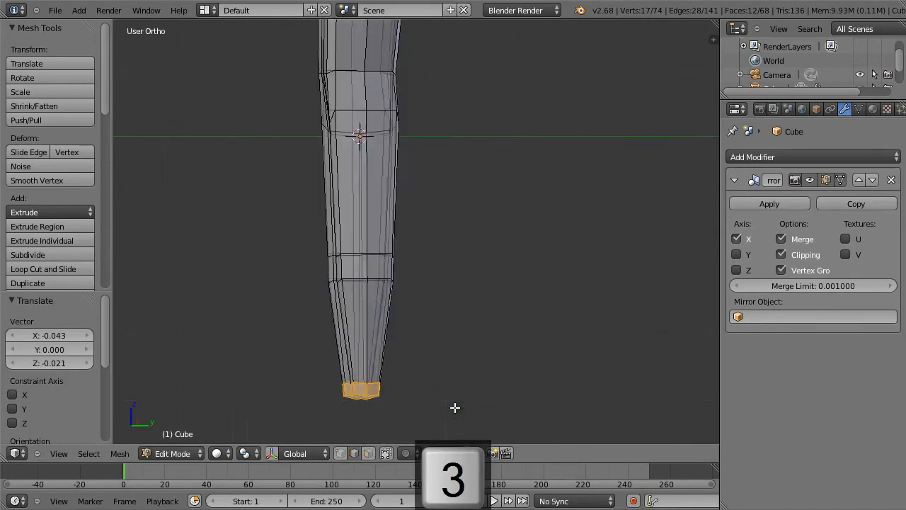
pyautogui.press('a')
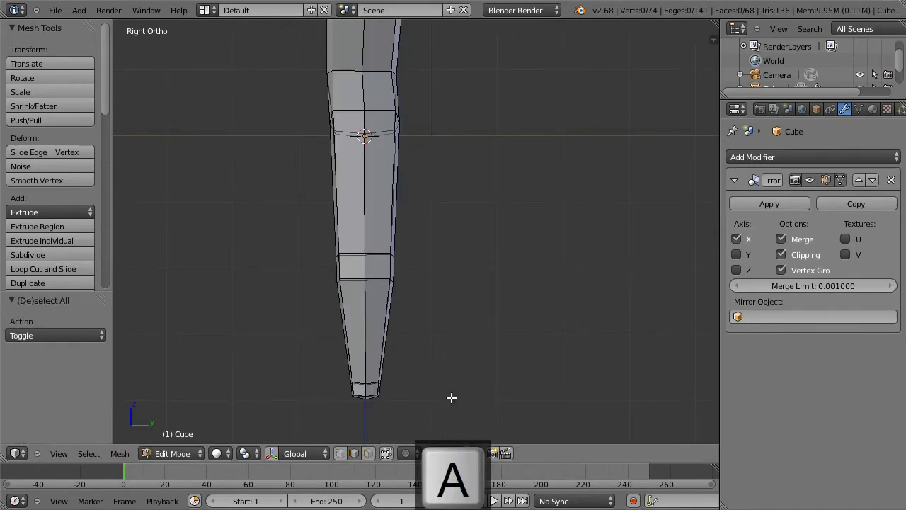
pyautogui.scroll(-1, 453, 358)
pyautogui.click(386, 453)
pyautogui.keyDown('shift'); pyautogui.moveTo(461, 310); pyautogui.dragTo(426, 329, button='middle'); pyautogui.keyUp('shift')
pyautogui.press('a')
pyautogui.press('a')
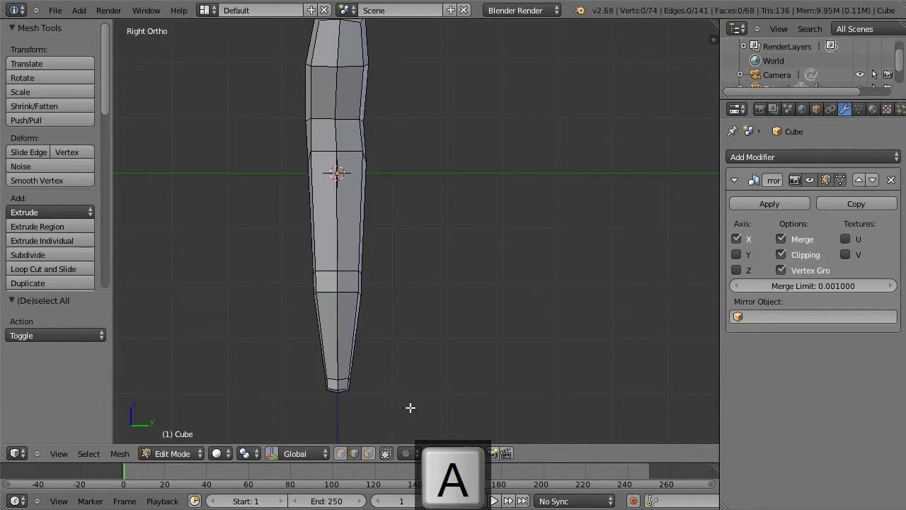
pyautogui.press('z')
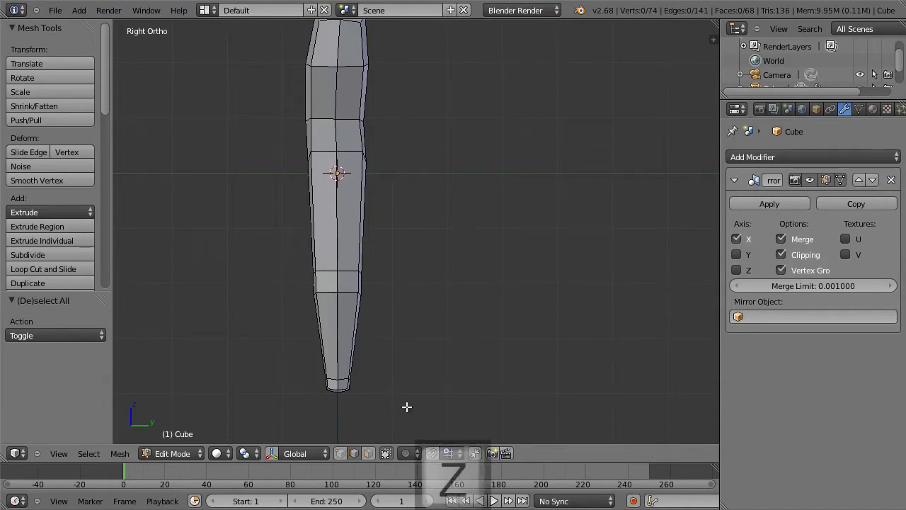
pyautogui.press('b')
pyautogui.moveTo(404, 406); pyautogui.dragTo(337, 373)
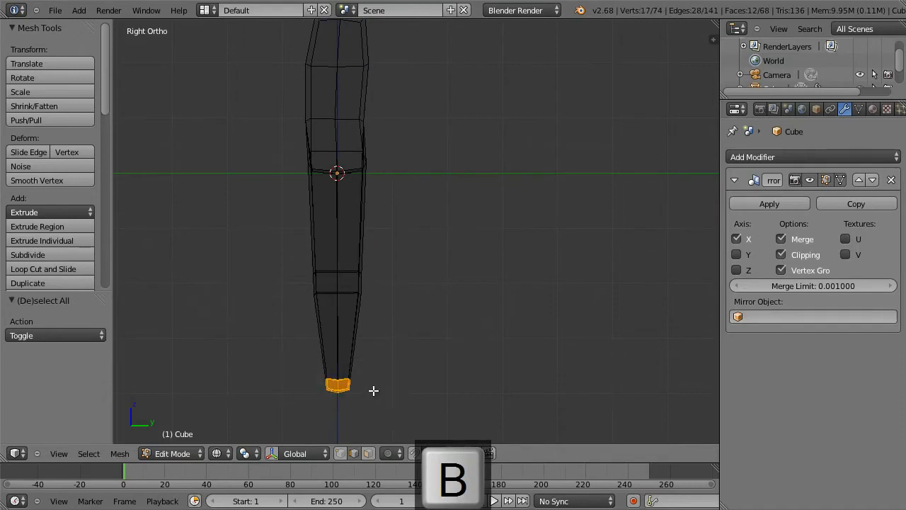
pyautogui.press('g')
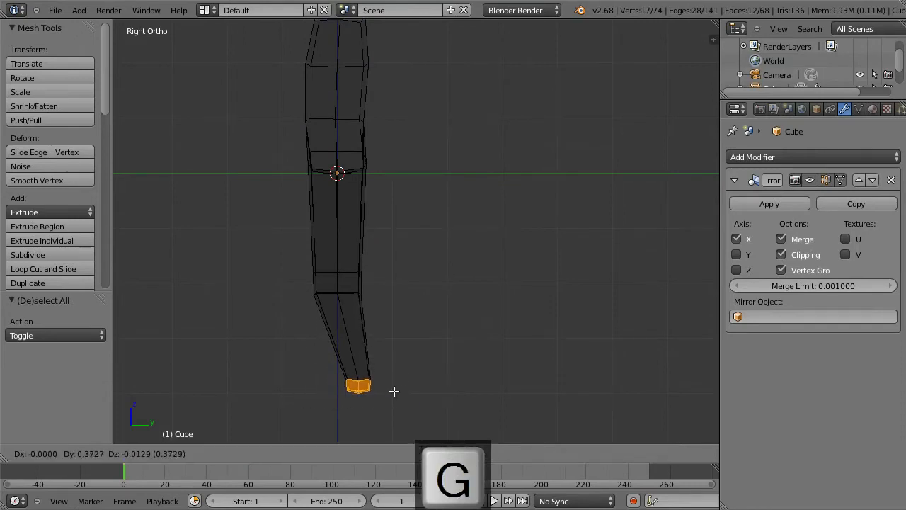
pyautogui.click(394, 390)
# Step: Move the lower knee edge loop back about 0.19 along Y in the side view
pyautogui.press('a')
pyautogui.press('b')
pyautogui.moveTo(299, 285); pyautogui.dragTo(373, 310)
pyautogui.press('g')
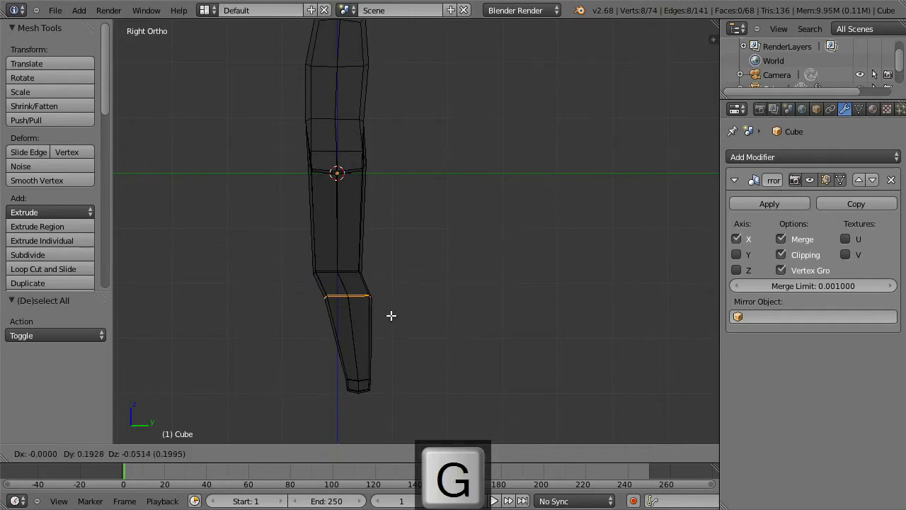
pyautogui.click(391, 312)
# Step: Shift the ankle sections about 0.039 forward along Y and 0.026 down, and return to solid shading
pyautogui.press('a')
pyautogui.press('b')
pyautogui.moveTo(386, 408); pyautogui.dragTo(328, 369)
pyautogui.press('g')
pyautogui.click(325, 369)
pyautogui.press('z')
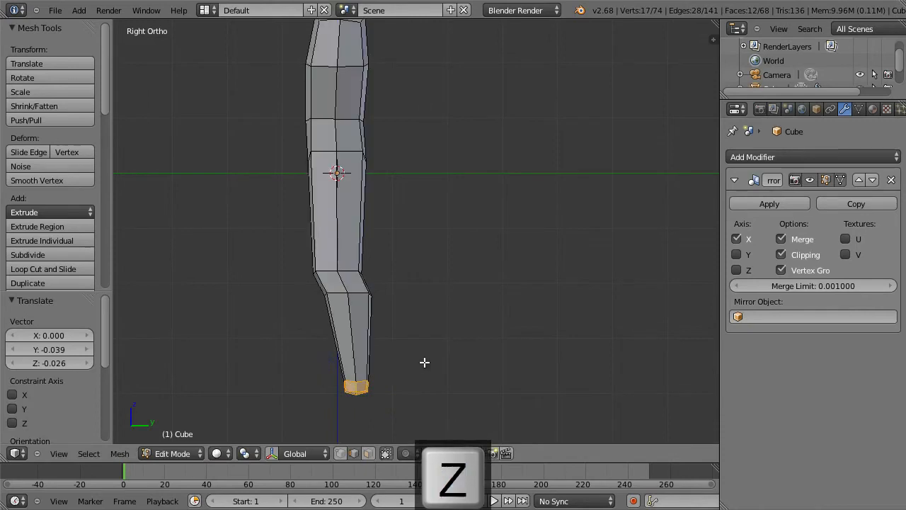
# Step: Scale the legs from the knees down to about 0.765 along Y only, including the hidden vertices
pyautogui.press('a')
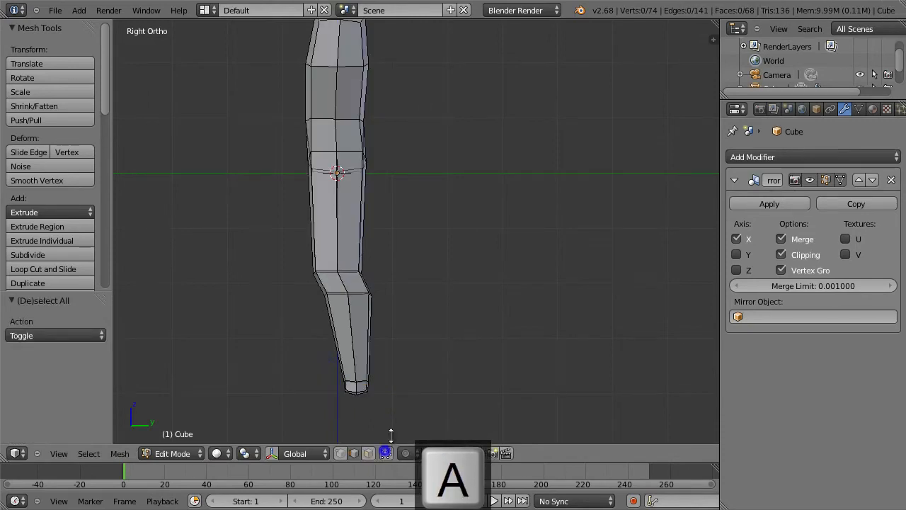
pyautogui.press('b')
pyautogui.moveTo(419, 399); pyautogui.dragTo(279, 247)
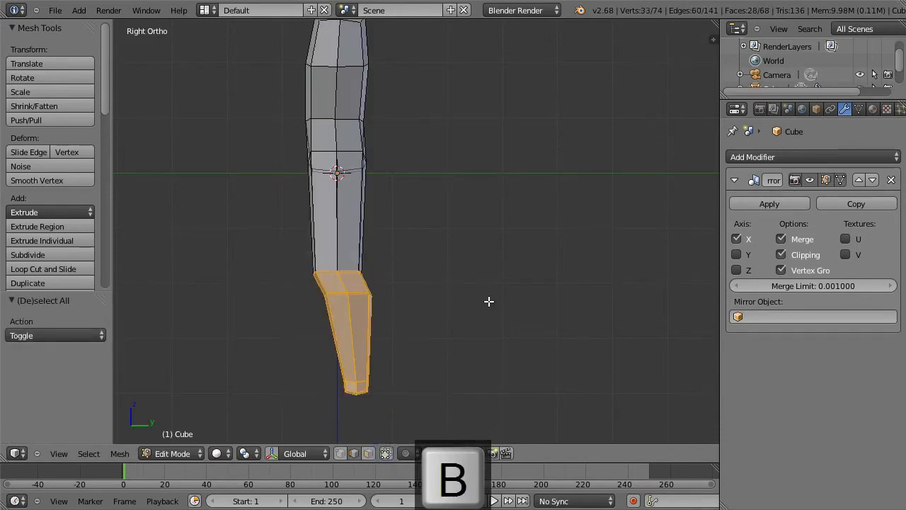
pyautogui.press('s')
pyautogui.press('y')
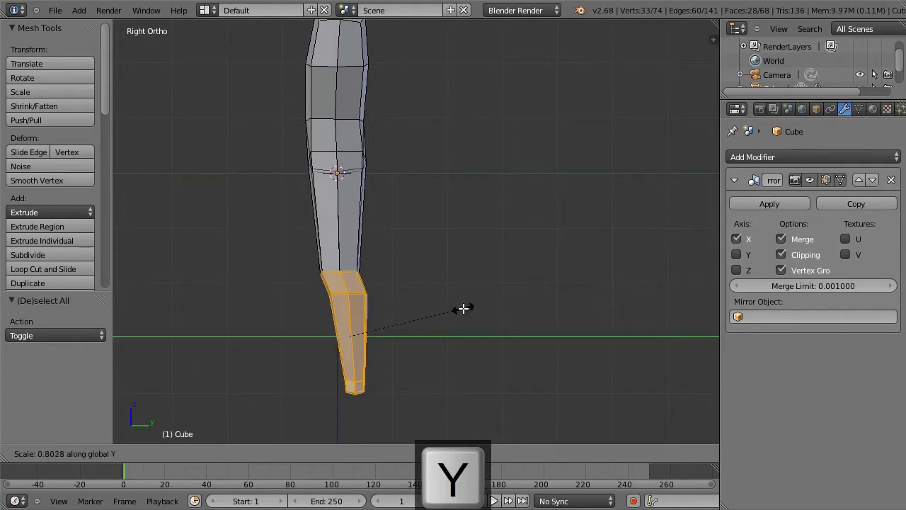
pyautogui.click(458, 307)
# Step: Add a horizontal edge loop around the middle of the chest section
pyautogui.keyDown('shift'); pyautogui.moveTo(456, 259); pyautogui.dragTo(478, 361, button='middle'); pyautogui.keyUp('shift')
pyautogui.press('Print')
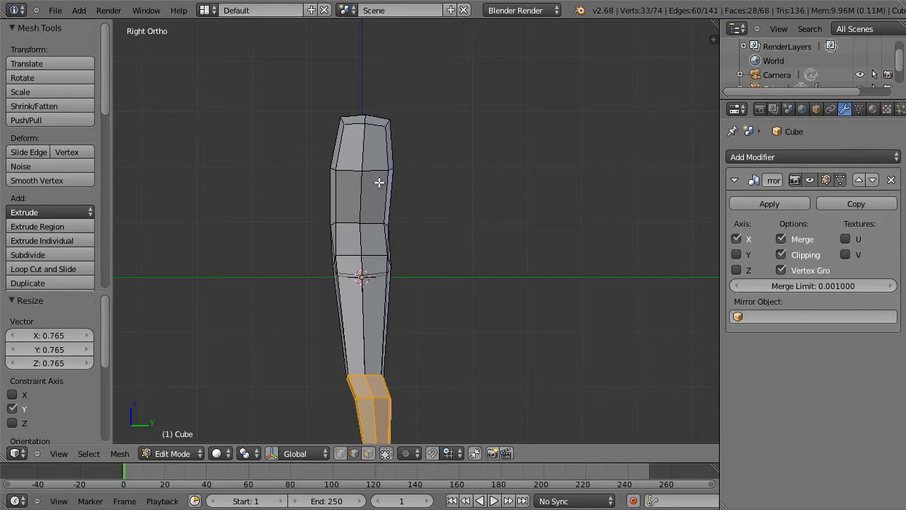
pyautogui.hotkey('ctrl', 'r')
pyautogui.click(367, 151)
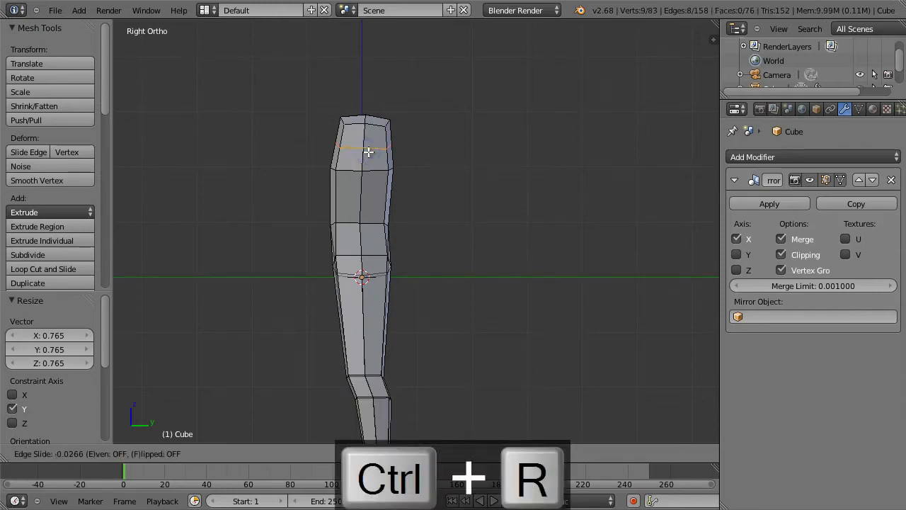
pyautogui.click(369, 150)
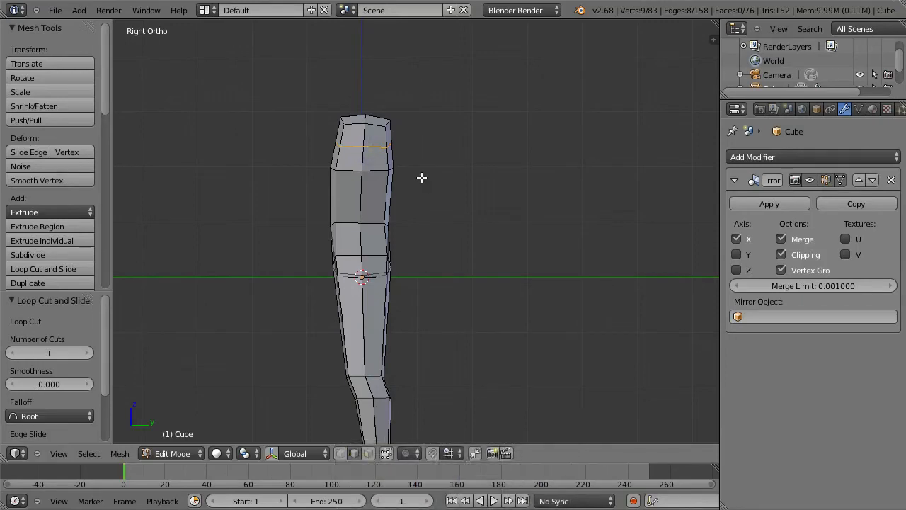
# Step: Extrude the four side faces of the chest section outward about 0.37 as the shoulder and scale the end to about 0.725
pyautogui.moveTo(446, 161); pyautogui.dragTo(426, 190, button='middle')
pyautogui.hotkey('ctrl', 'Tab')
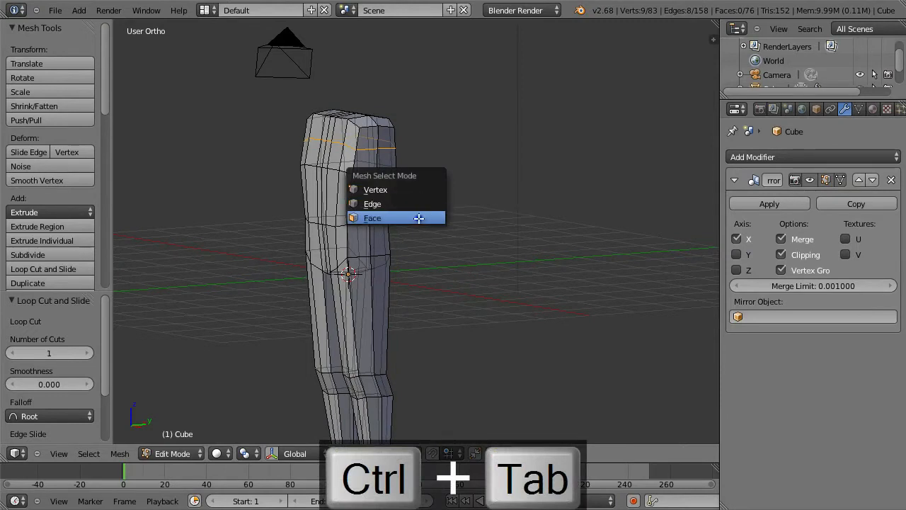
pyautogui.click(418, 218)
pyautogui.rightClick(366, 159)
pyautogui.keyDown('shift'); pyautogui.rightClick(367, 135); pyautogui.keyUp('shift')
pyautogui.keyDown('shift'); pyautogui.rightClick(386, 137); pyautogui.keyUp('shift')
pyautogui.keyDown('shift'); pyautogui.rightClick(387, 159); pyautogui.keyUp('shift')
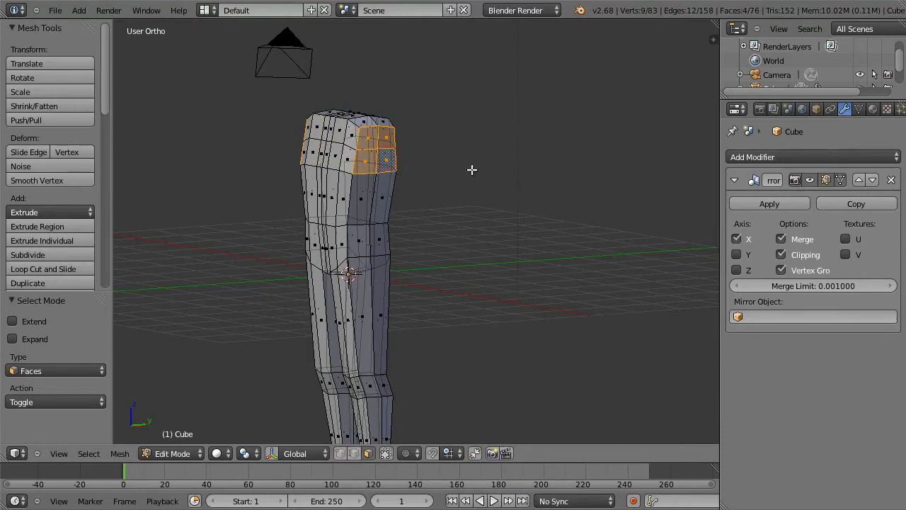
pyautogui.press('KP_1')
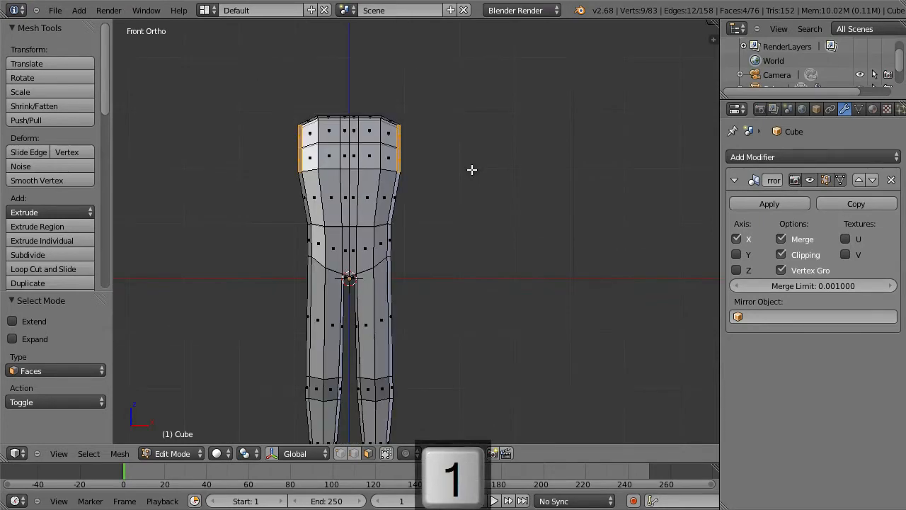
pyautogui.press('e')
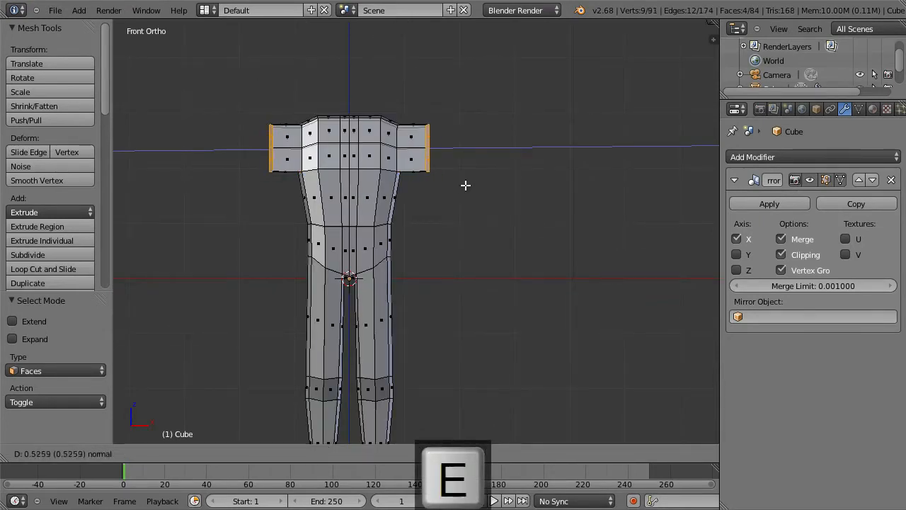
pyautogui.click(455, 184)
pyautogui.press('s')
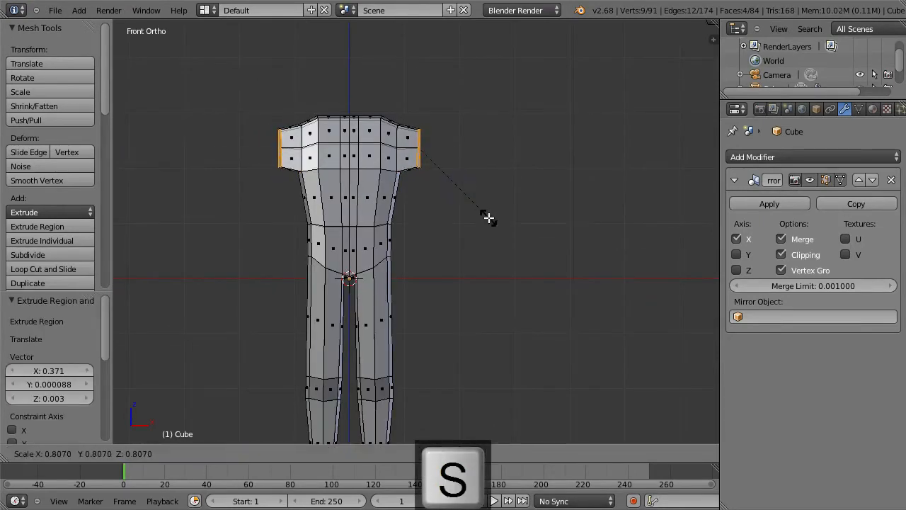
pyautogui.click(483, 208)
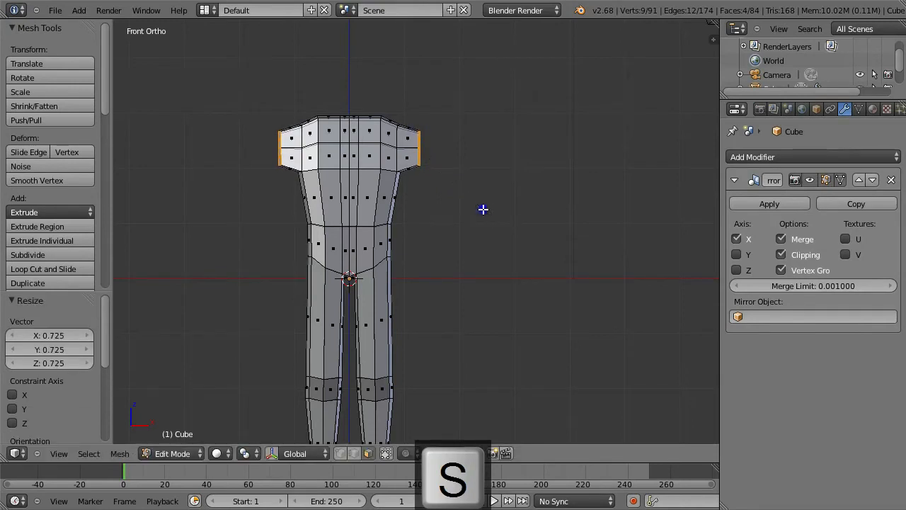
# Step: Extrude the shoulder end outward about 0.94 to form the upper arm and scale its end to about 0.683
pyautogui.press('e')
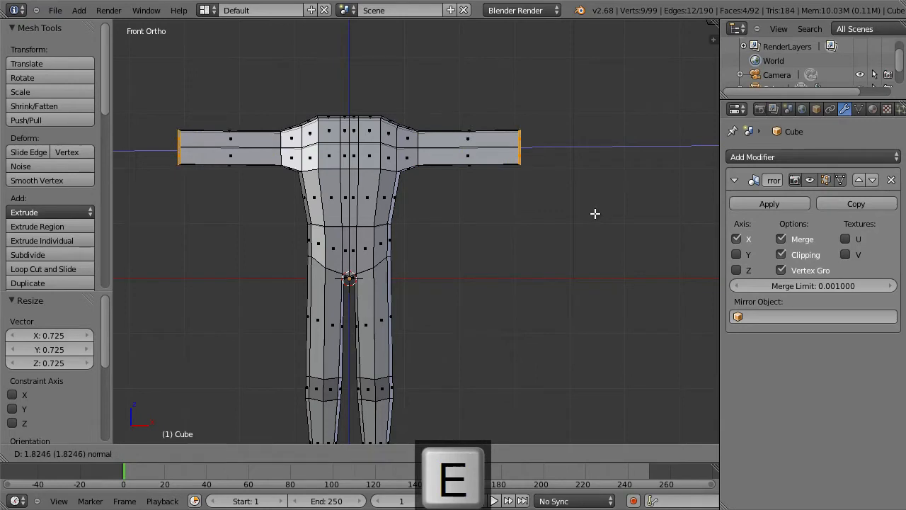
pyautogui.click(548, 215)
pyautogui.press('s')
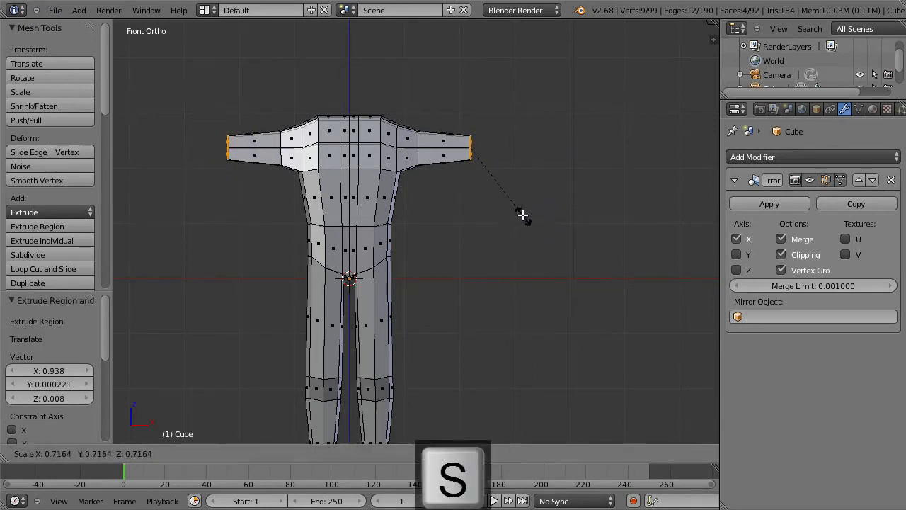
pyautogui.click(521, 214)
# Step: Extrude the forearm outward about 1.3, scale the wrist end to about 0.674 and move it about 0.18 inward along X
pyautogui.press('e')
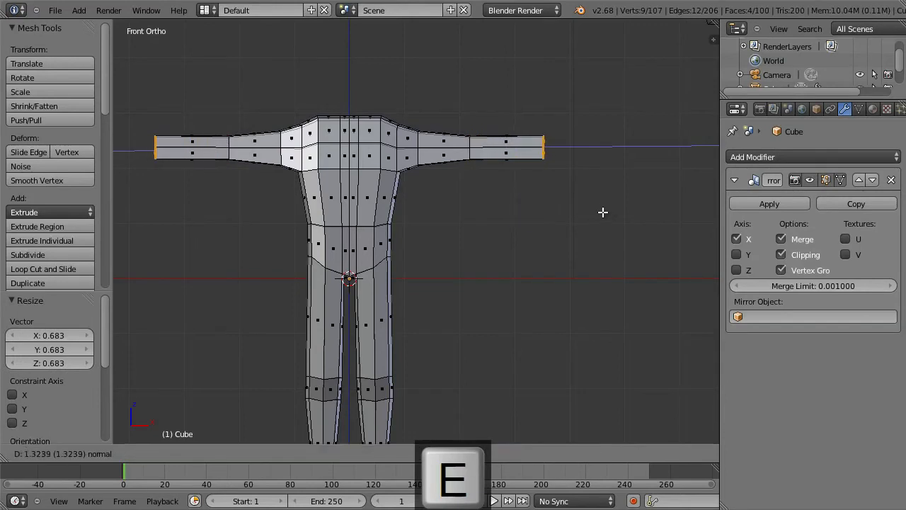
pyautogui.click(602, 211)
pyautogui.press('s')
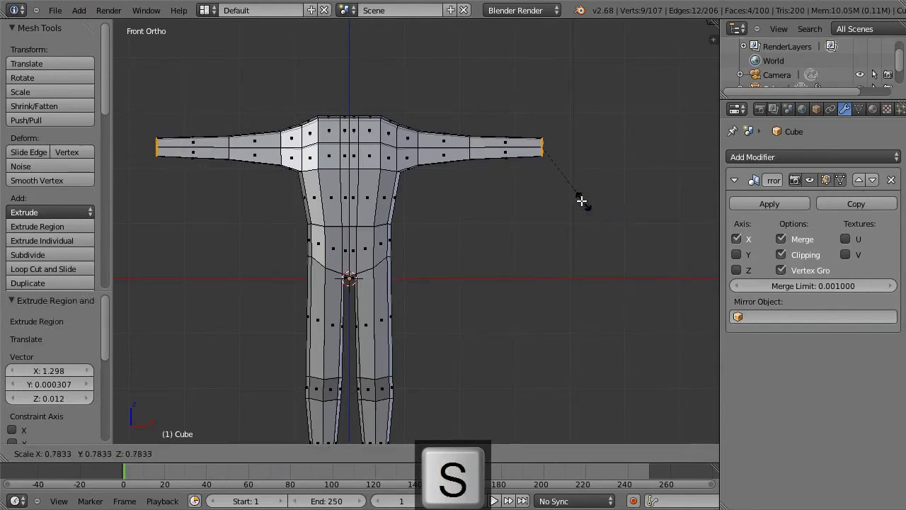
pyautogui.click(575, 196)
pyautogui.press('g')
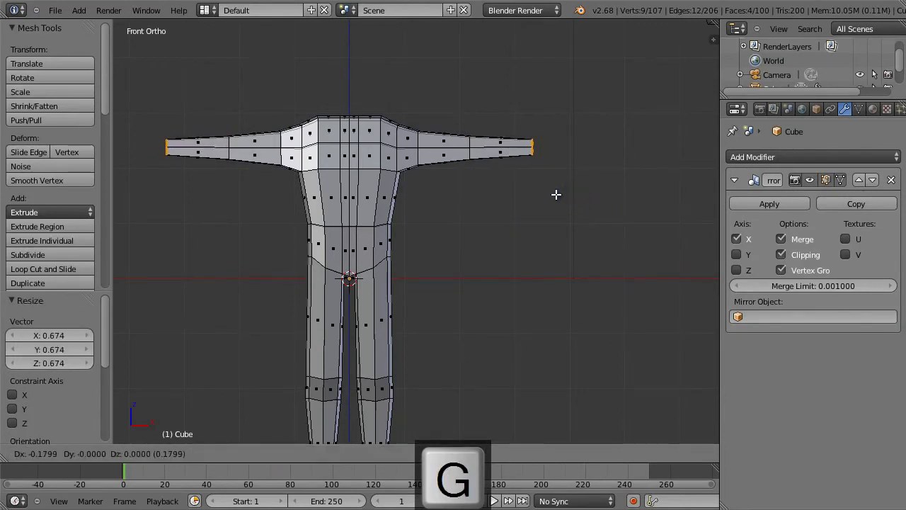
pyautogui.click(556, 194)
# Step: Select the full vertical edge loop where the shoulder meets the chest and move it about 0.09 upward
pyautogui.press('a')
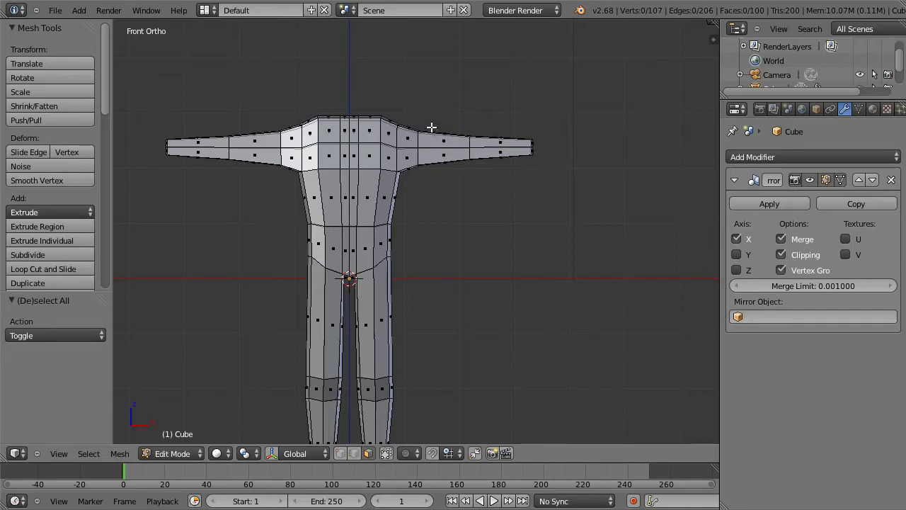
pyautogui.keyDown('alt'); pyautogui.rightClick(397, 132); pyautogui.keyUp('alt')
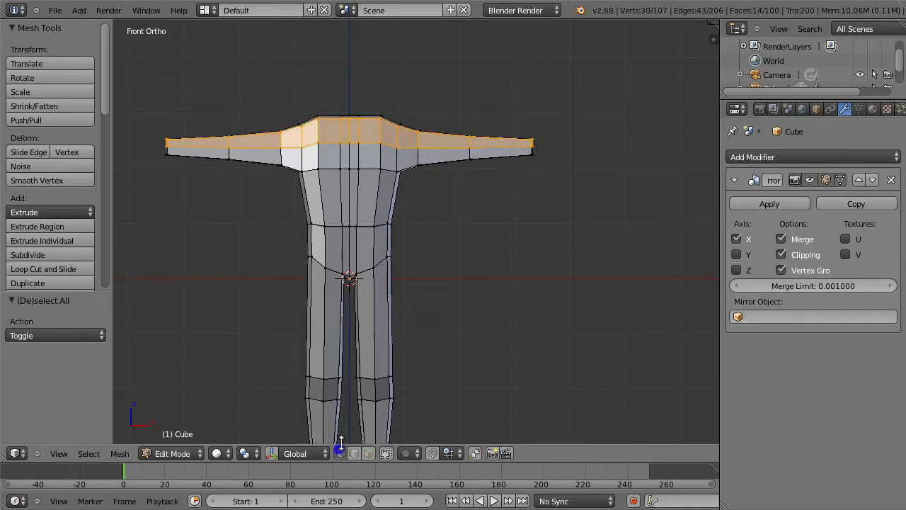
pyautogui.keyDown('alt'); pyautogui.rightClick(395, 132); pyautogui.keyUp('alt')
pyautogui.press('g')
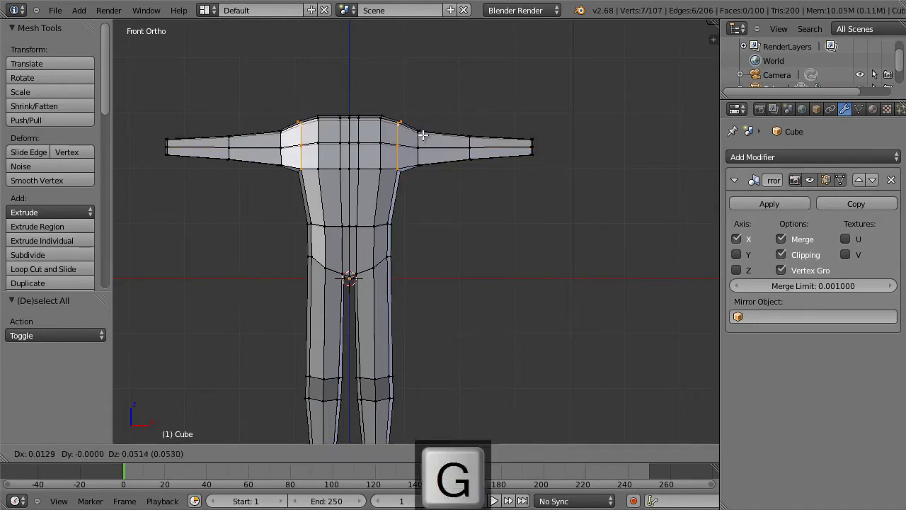
pyautogui.press('Escape')
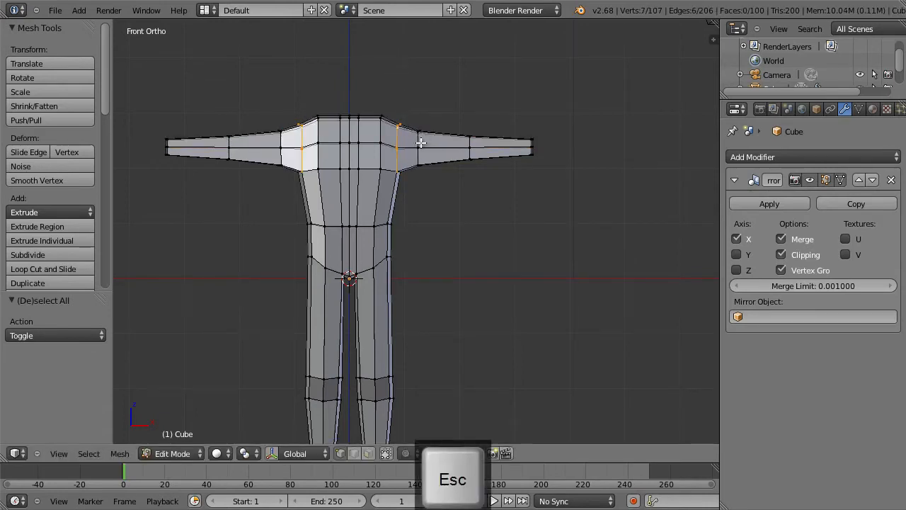
pyautogui.moveTo(414, 155); pyautogui.dragTo(404, 163, button='middle')
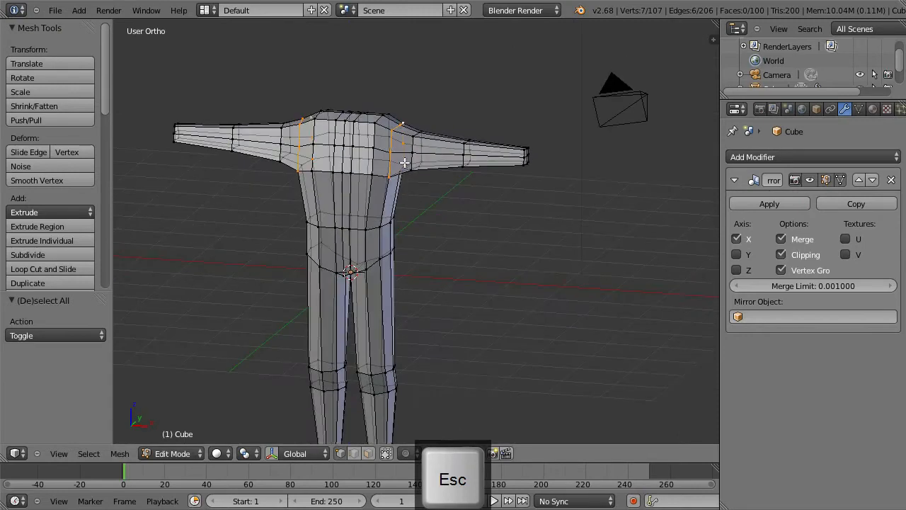
pyautogui.keyDown('shift'); pyautogui.rightClick(402, 166); pyautogui.keyUp('shift')
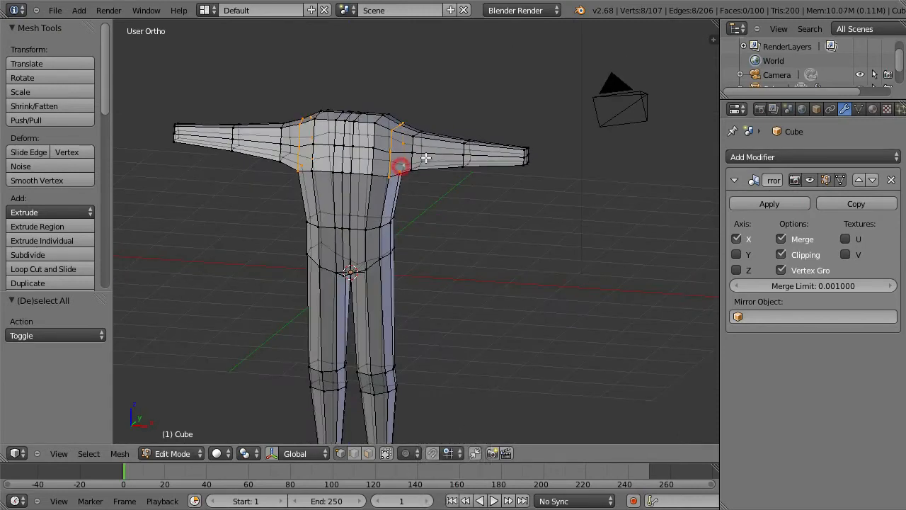
pyautogui.press('KP_1')
pyautogui.press('g')
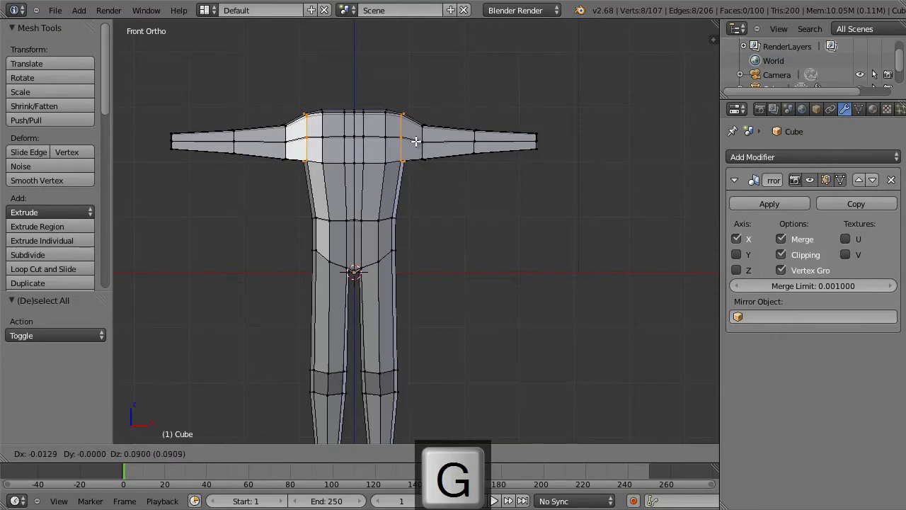
pyautogui.click(415, 141)
pyautogui.press('a')
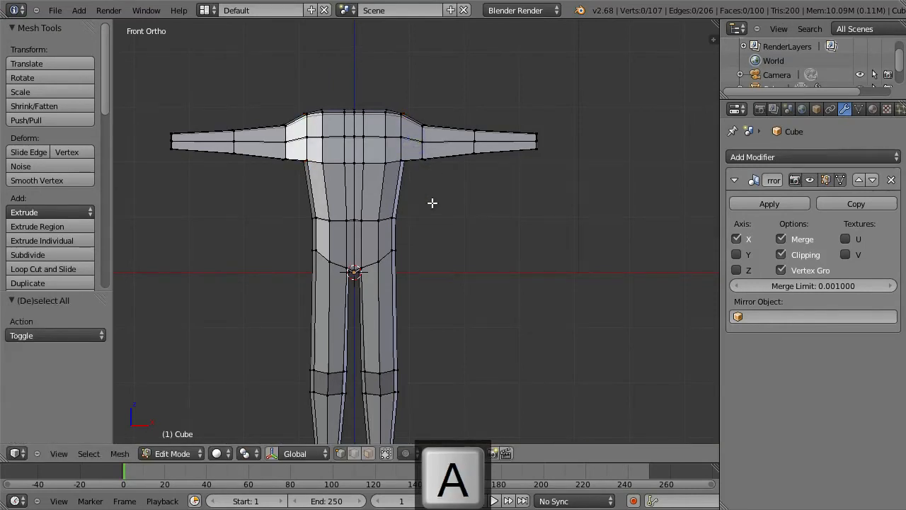
# Step: Select the band of faces around the knee and scale it along X to about 0.776
pyautogui.scroll(1, 430, 346)
pyautogui.scroll(-1, 431, 330)
pyautogui.keyDown('ctrl'); pyautogui.scroll(-4, 425, 309); pyautogui.keyUp('ctrl')
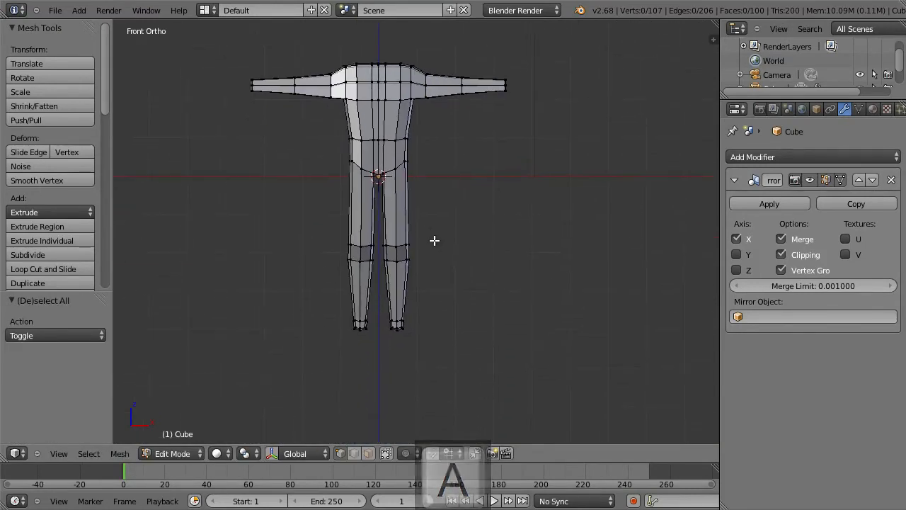
pyautogui.keyDown('alt'); pyautogui.keyDown('shift'); pyautogui.rightClick(397, 252); pyautogui.keyUp('shift'); pyautogui.keyUp('alt')
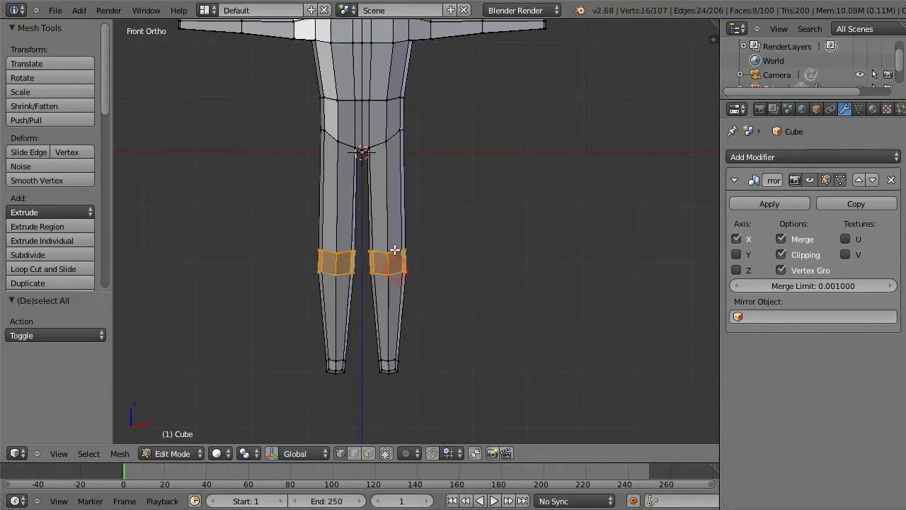
pyautogui.press('s')
pyautogui.press('x')
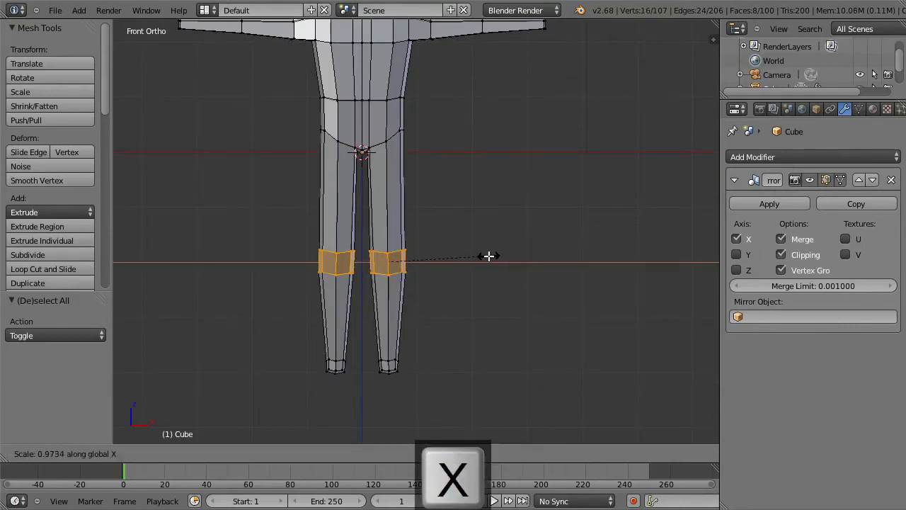
pyautogui.click(468, 256)
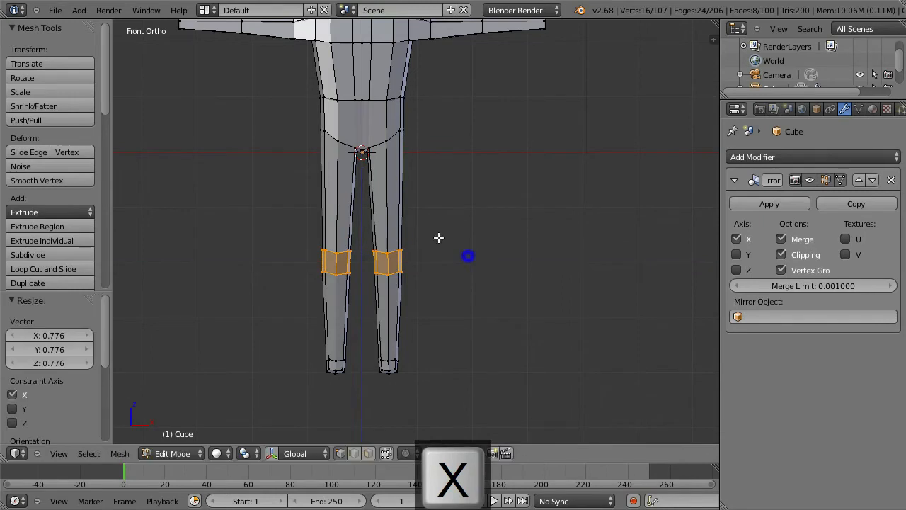
# Step: Add an edge loop around the middle of the thigh and scale it to about 1.178
pyautogui.hotkey('ctrl', 'r')
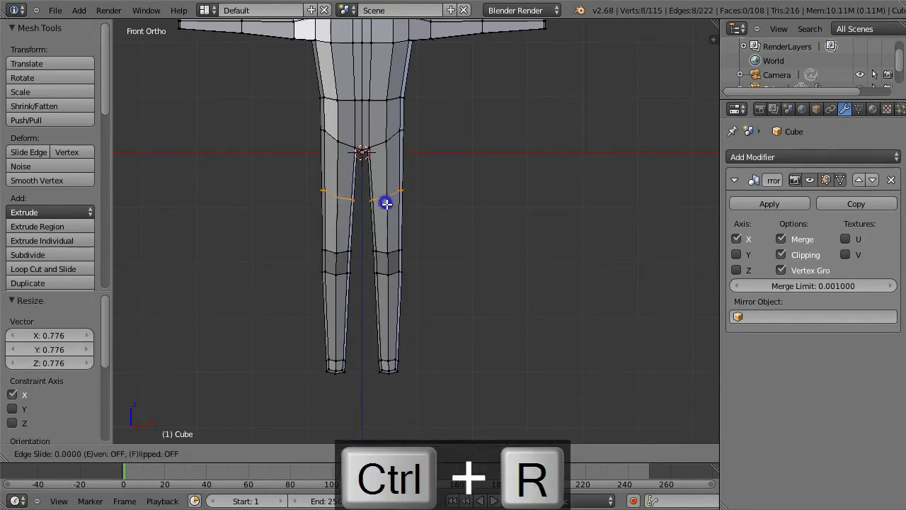
pyautogui.click(387, 208)
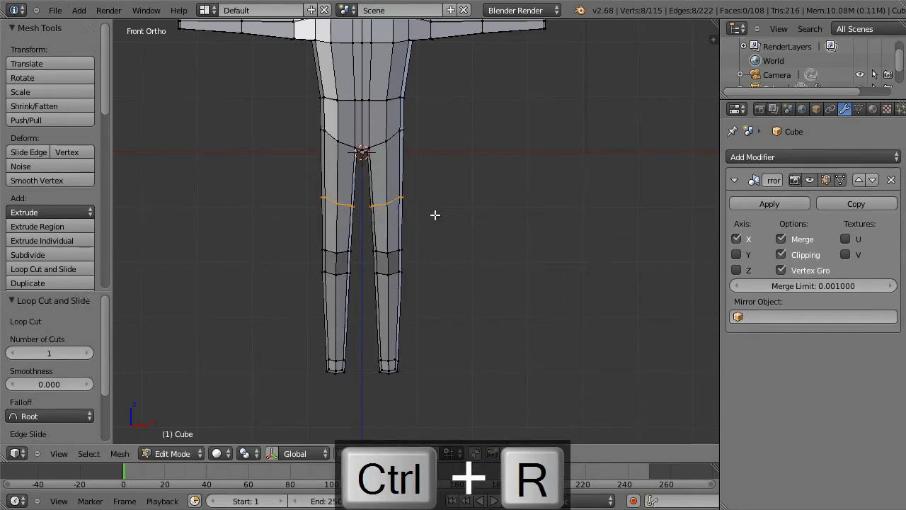
pyautogui.press('s')
pyautogui.click(445, 218)
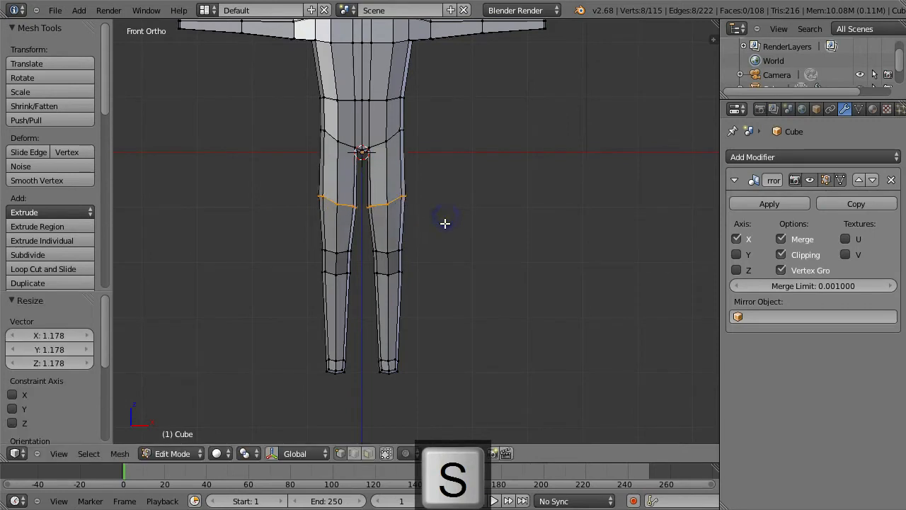
# Step: Slide the thigh loop down to just above the knee, factor about -0.729, and scale it to about 1.035
pyautogui.press('g')
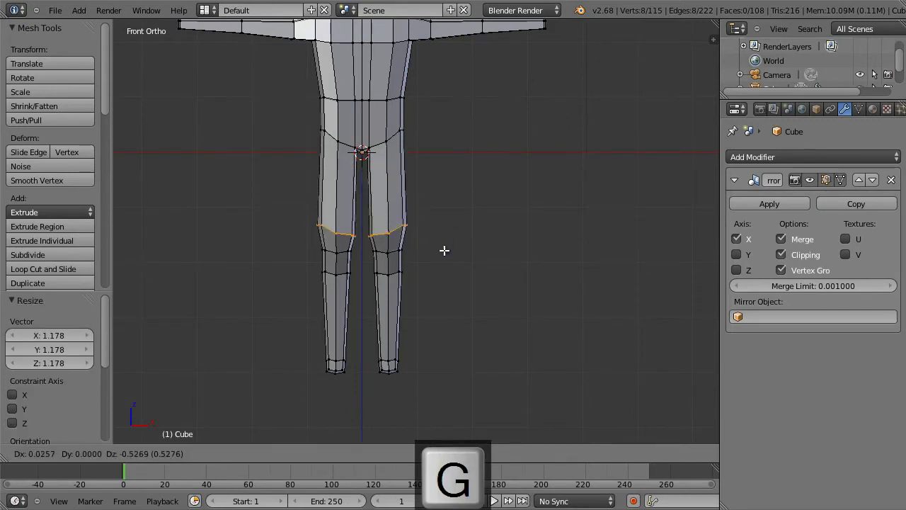
pyautogui.press('Escape')
pyautogui.press('g')
pyautogui.press('g')
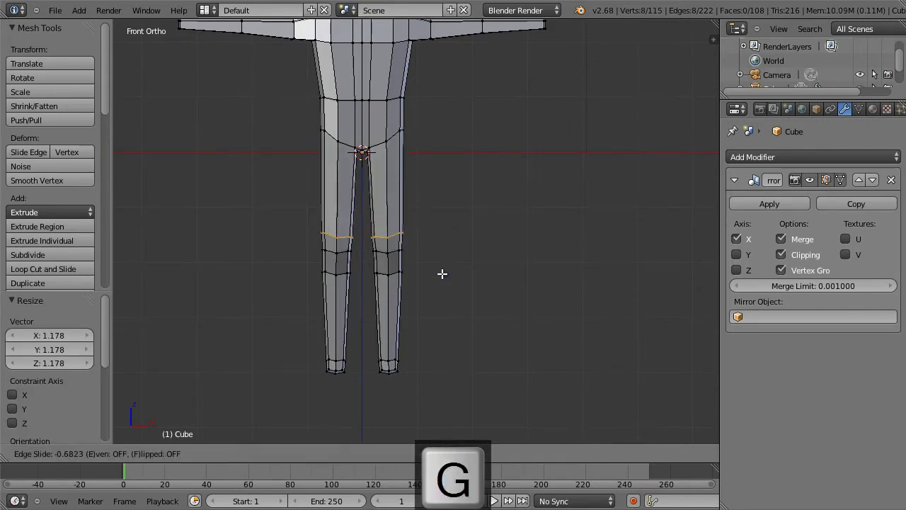
pyautogui.click(445, 265)
pyautogui.press('s')
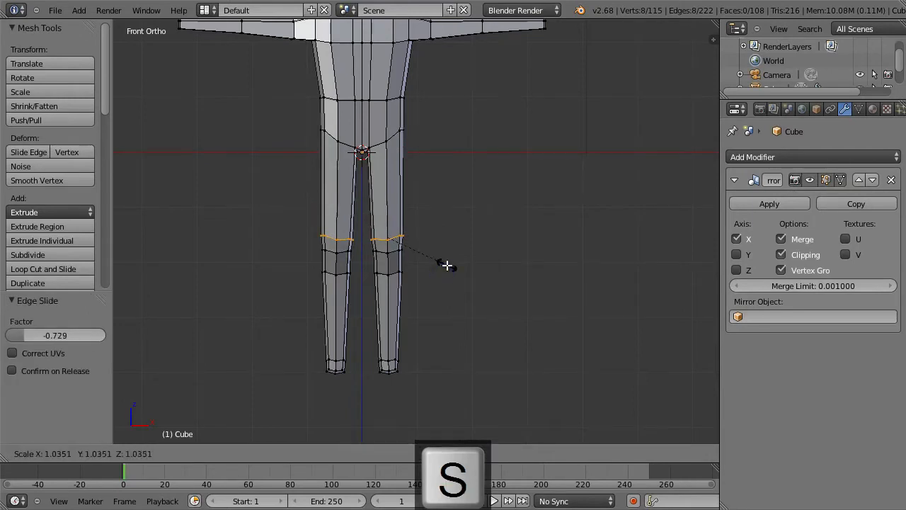
pyautogui.click(447, 265)
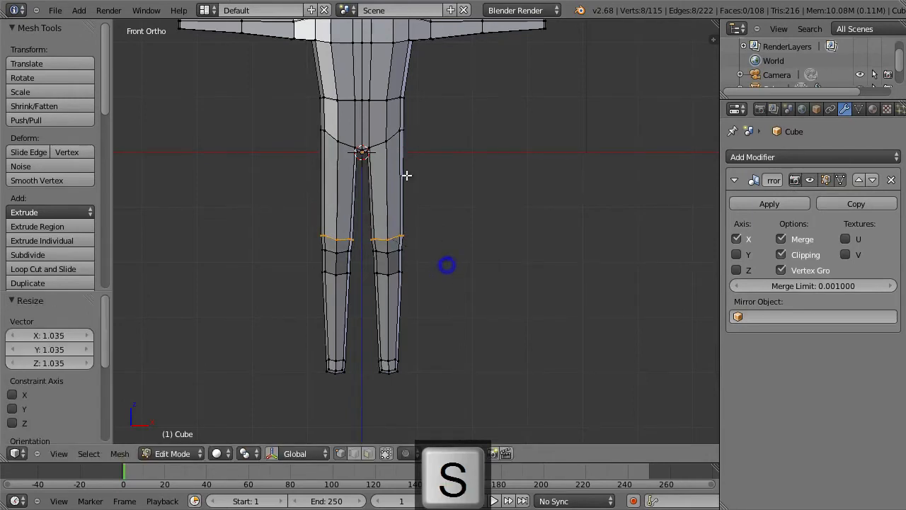
# Step: Add an edge loop around the lower leg just below the knee and scale it to about 1.222
pyautogui.hotkey('ctrl', 'r')
pyautogui.click(391, 302)
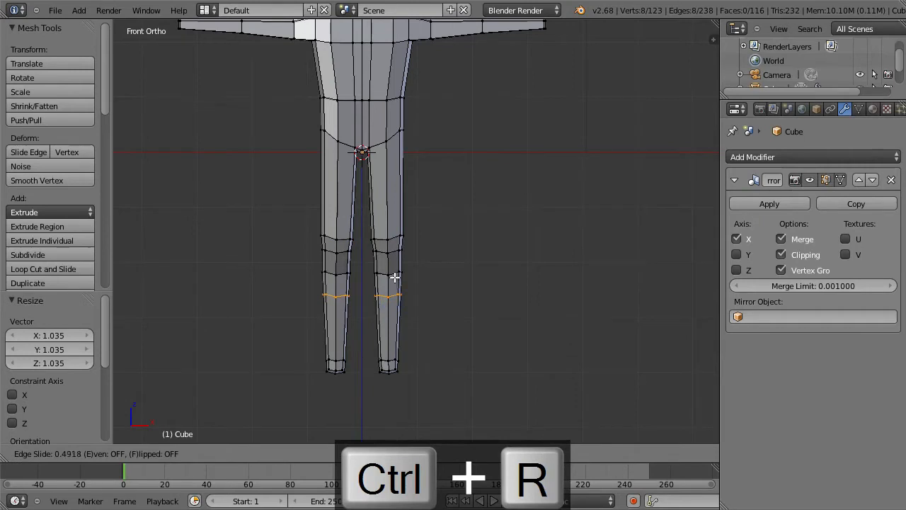
pyautogui.click(394, 278)
pyautogui.press('s')
pyautogui.click(426, 307)
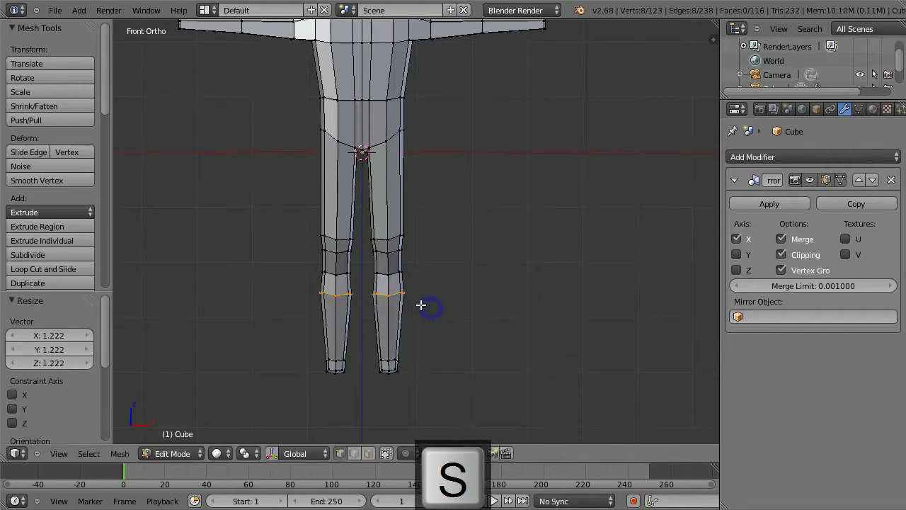
# Step: In side view, move the calf loop about 0.103 backward along Y and 0.039 down, and scale it along Y to about 0.95
pyautogui.press('KP_3')
pyautogui.press('g')
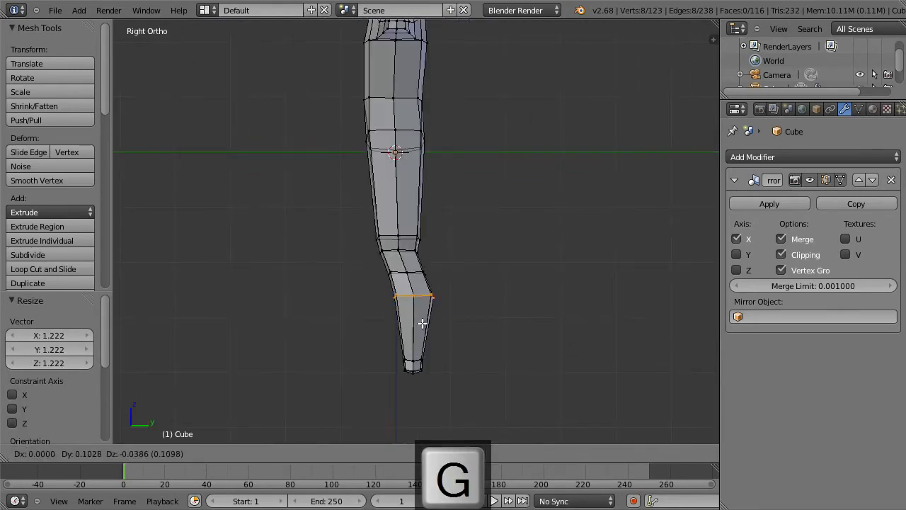
pyautogui.click(422, 324)
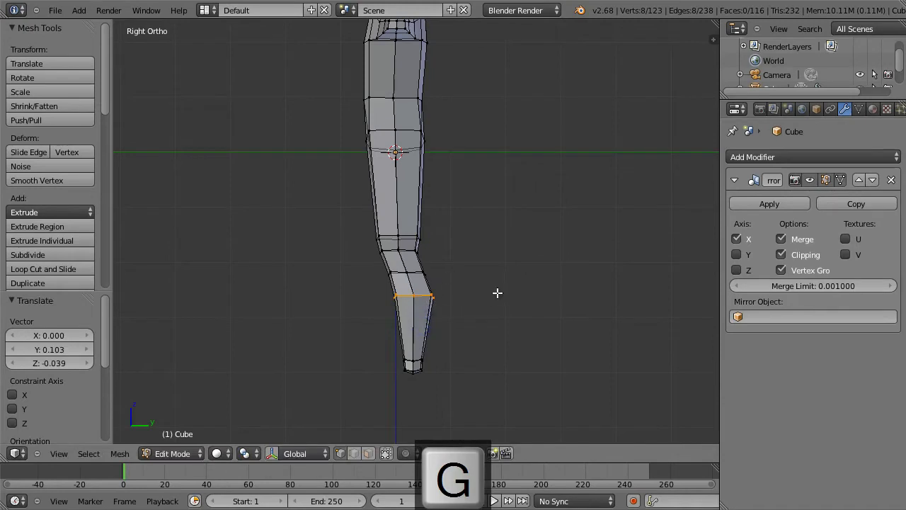
pyautogui.press('s')
pyautogui.press('y')
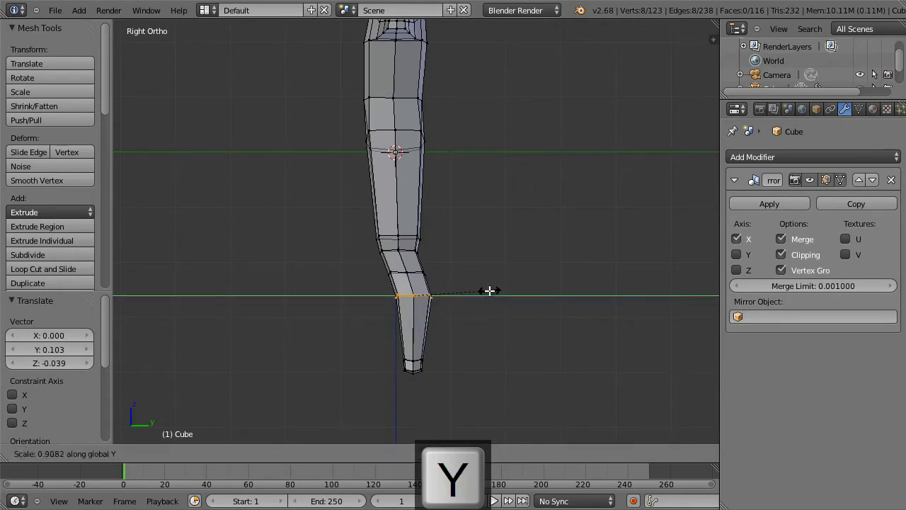
pyautogui.click(490, 291)
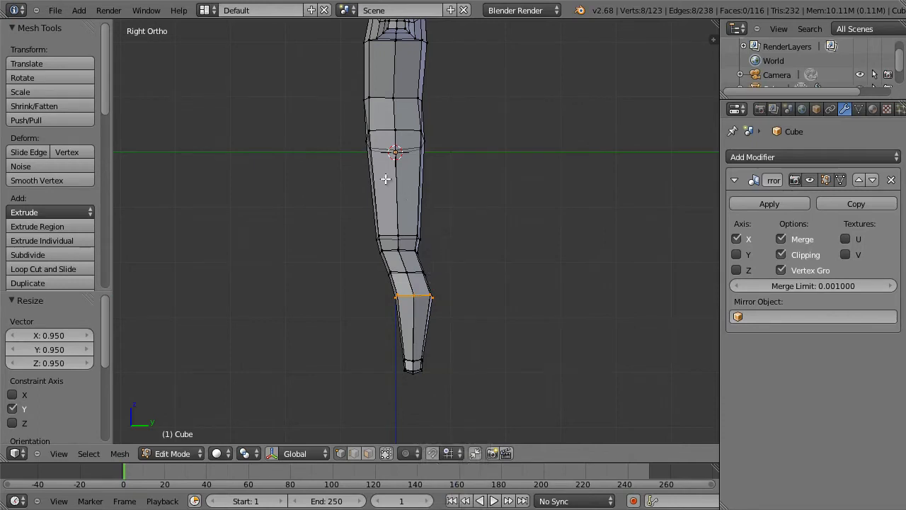
# Step: Add an edge loop at the top of the thigh just below the crotch and rotate it about 10.2° in front view
pyautogui.press('KP_1')
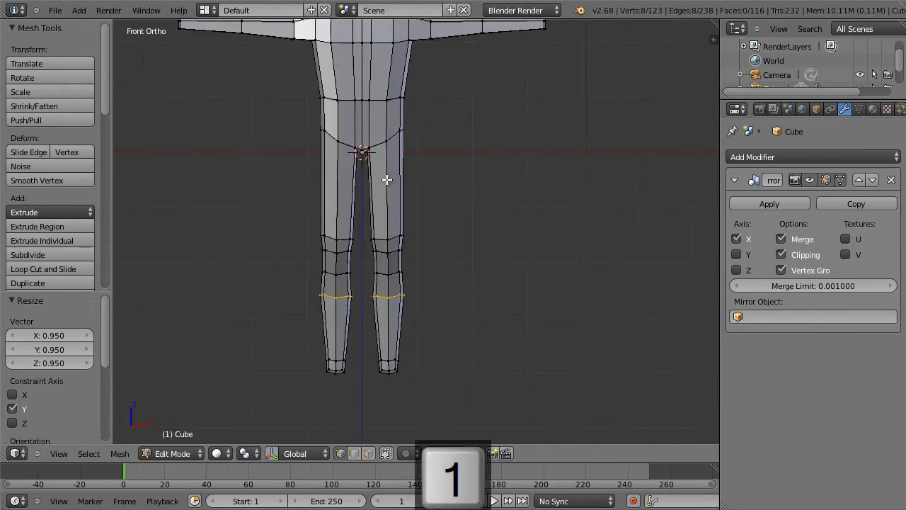
pyautogui.hotkey('ctrl', 'r')
pyautogui.click(384, 185)
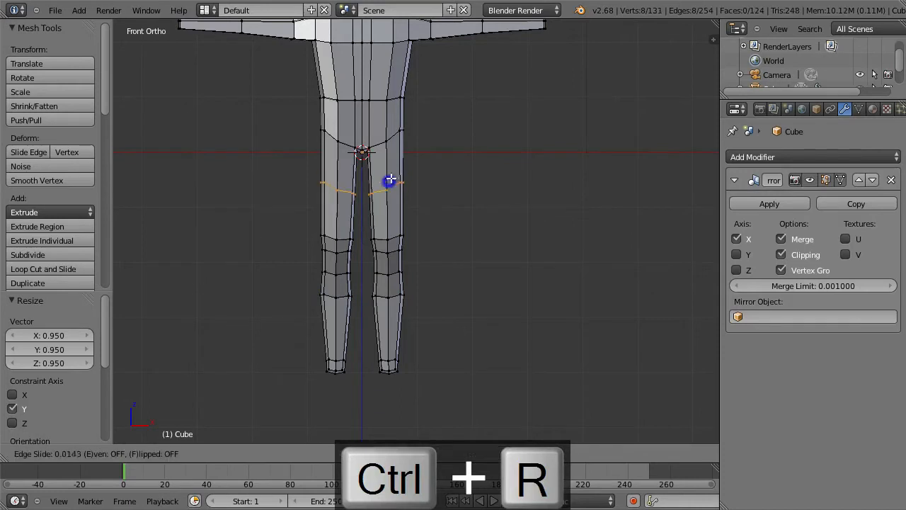
pyautogui.click(424, 166)
pyautogui.press('r')
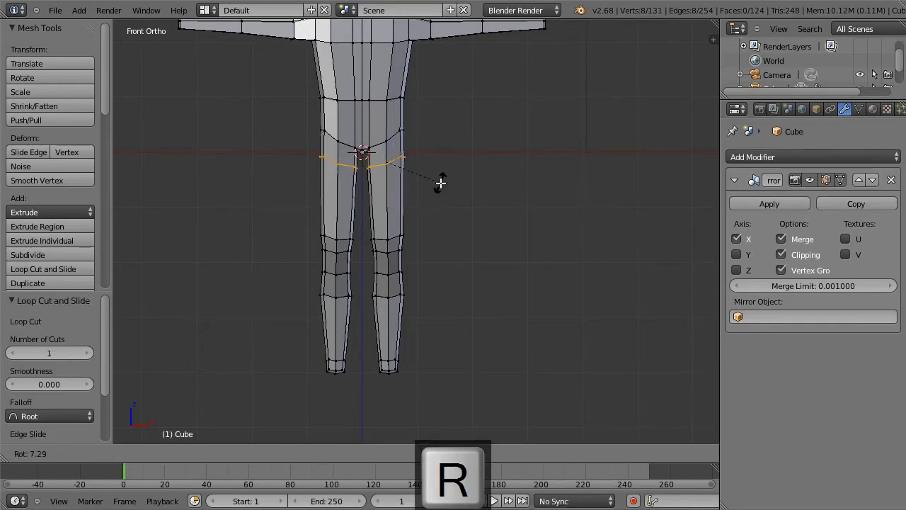
pyautogui.click(441, 186)
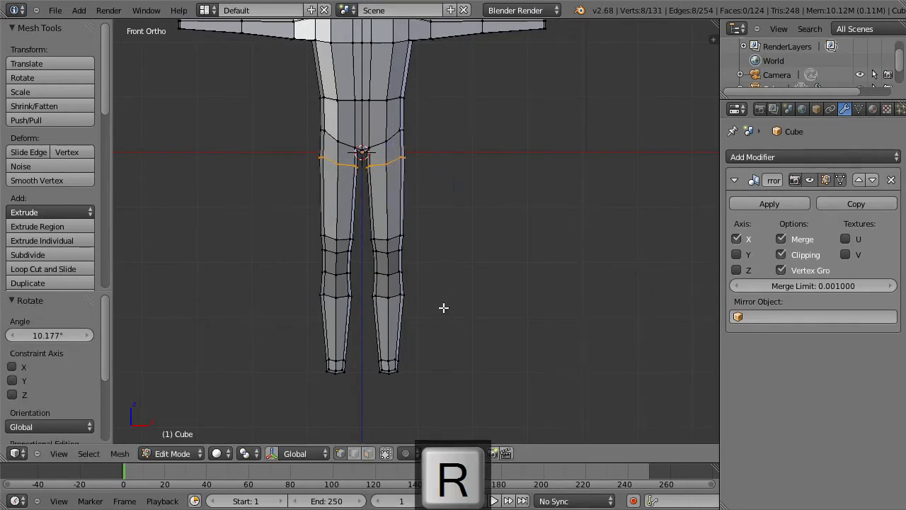
# Step: Select the front and back edge lines along the arm's underside and move them about 0.064 upward
pyautogui.keyDown('shift'); pyautogui.moveTo(465, 189); pyautogui.dragTo(474, 326, button='middle'); pyautogui.keyUp('shift')
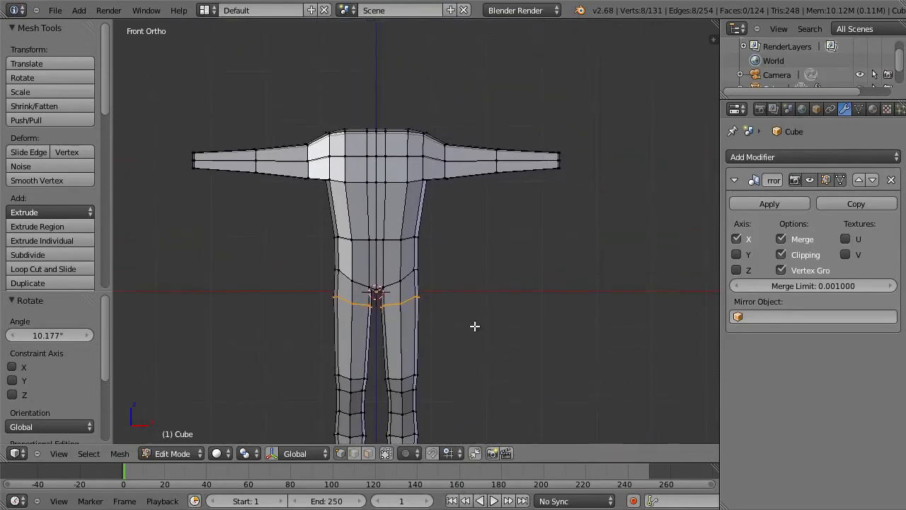
pyautogui.moveTo(460, 173)
pyautogui.mouseDown(button='middle')
pyautogui.moveTo(456, 180)
pyautogui.moveTo(447, 168)
pyautogui.mouseUp(button='middle')
pyautogui.keyDown('alt'); pyautogui.rightClick(447, 167); pyautogui.keyUp('alt')
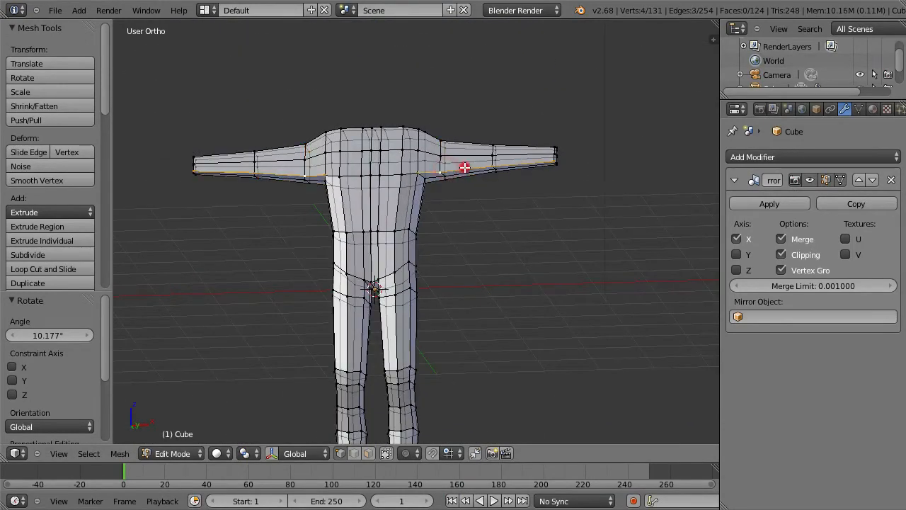
pyautogui.press('KP_1')
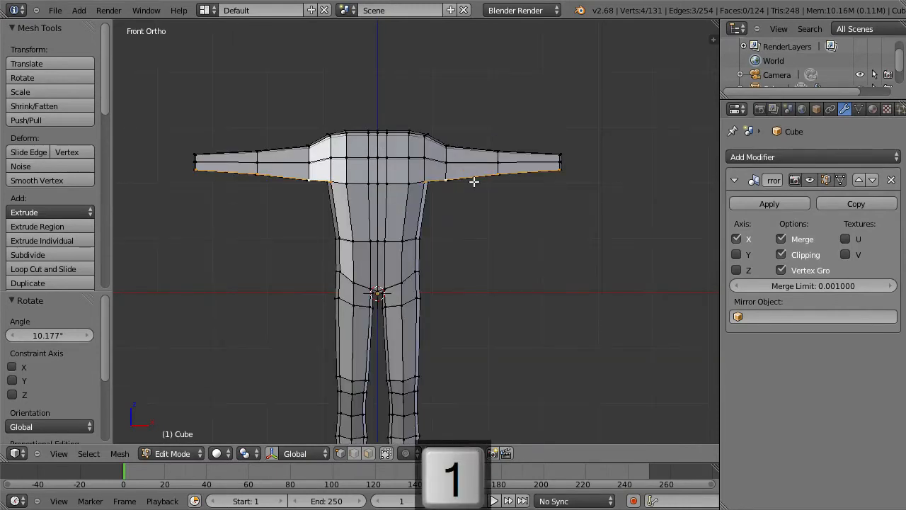
pyautogui.moveTo(470, 182); pyautogui.dragTo(497, 205, button='middle')
pyautogui.keyDown('alt'); pyautogui.keyDown('shift'); pyautogui.rightClick(474, 189); pyautogui.keyUp('shift'); pyautogui.keyUp('alt')
pyautogui.press('KP_1')
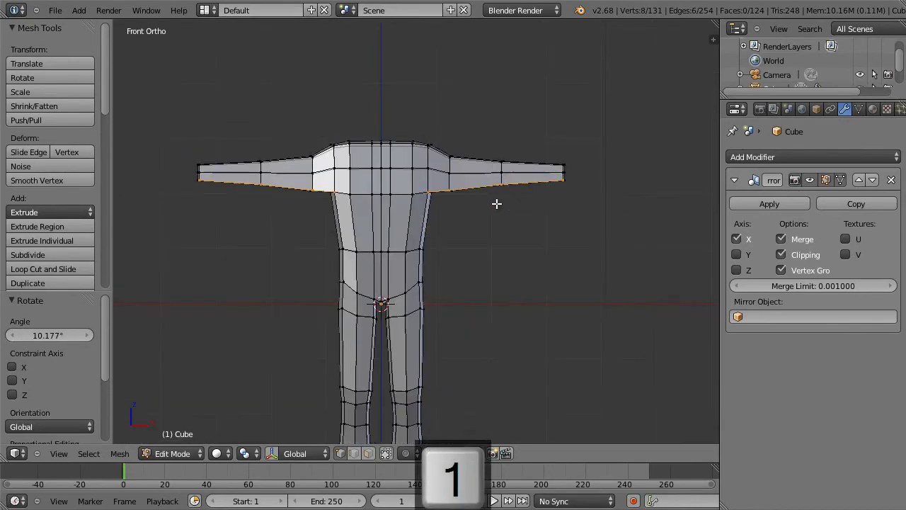
pyautogui.press('g')
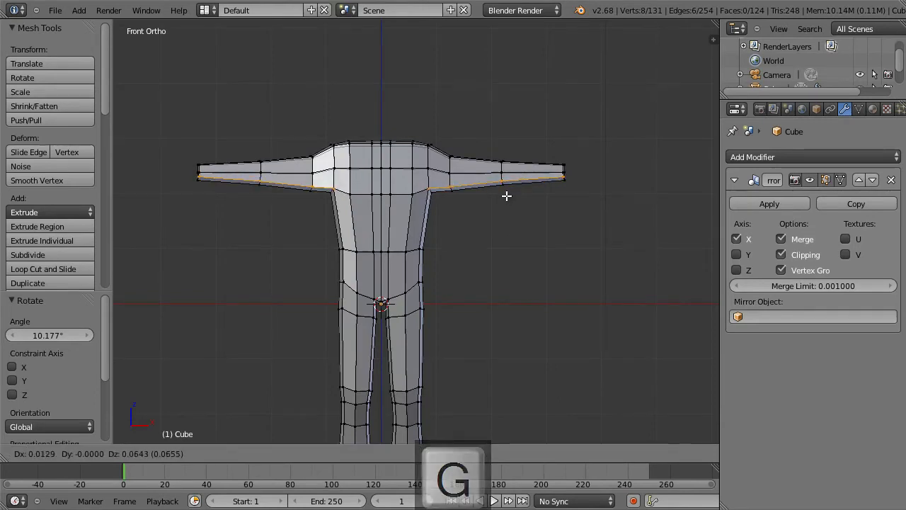
pyautogui.click(507, 196)
# Step: Select the front and back edge lines along the upper side of the arms and shoulders and move them about 0.077 down
pyautogui.moveTo(472, 162); pyautogui.dragTo(461, 191, button='middle')
pyautogui.keyDown('alt'); pyautogui.rightClick(464, 165); pyautogui.keyUp('alt')
pyautogui.keyDown('alt'); pyautogui.rightClick(469, 162); pyautogui.keyUp('alt')
pyautogui.keyDown('alt'); pyautogui.rightClick(471, 151); pyautogui.keyUp('alt')
pyautogui.press('KP_1')
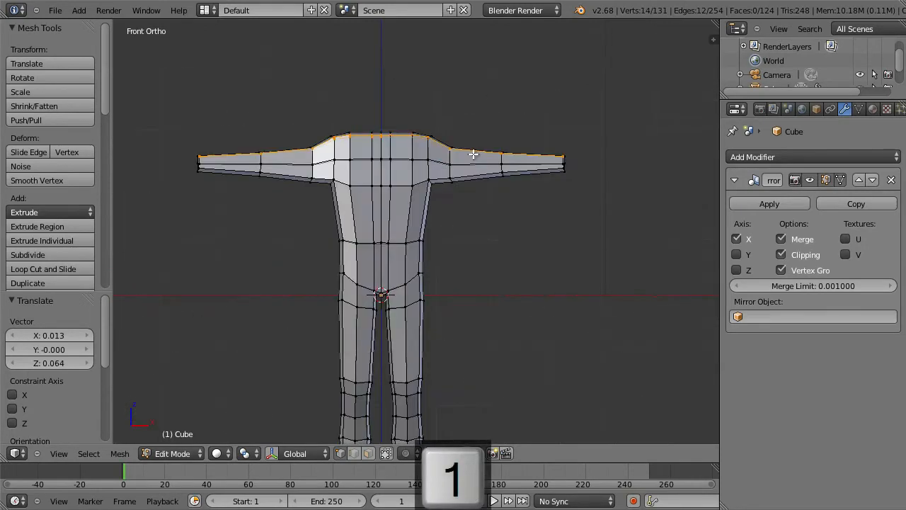
pyautogui.press('g')
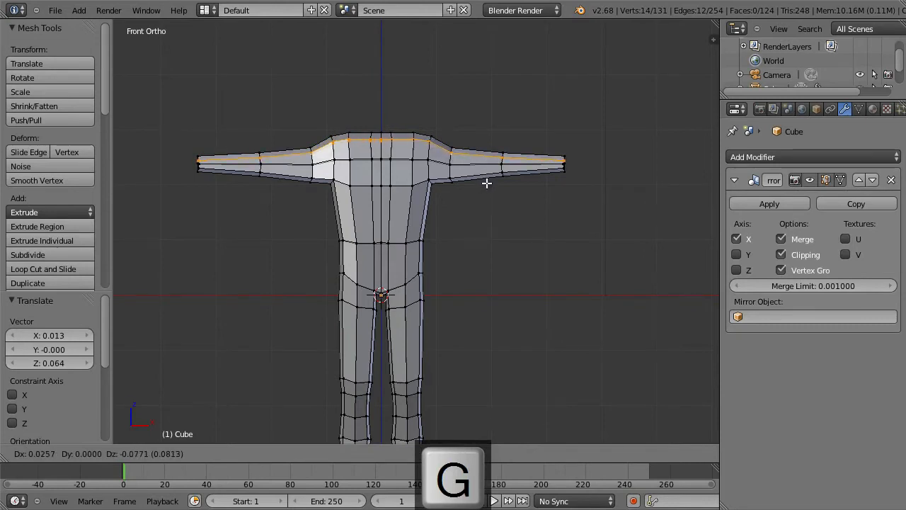
pyautogui.click(485, 183)
# Step: Select the arm from the shoulder outward and angle it downward with two small rotations, the first about 4°, shifting it slightly inward between them
pyautogui.press('a')
pyautogui.press('b')
pyautogui.moveTo(449, 132); pyautogui.dragTo(605, 207)
pyautogui.press('r')
pyautogui.click(571, 221)
pyautogui.press('g')
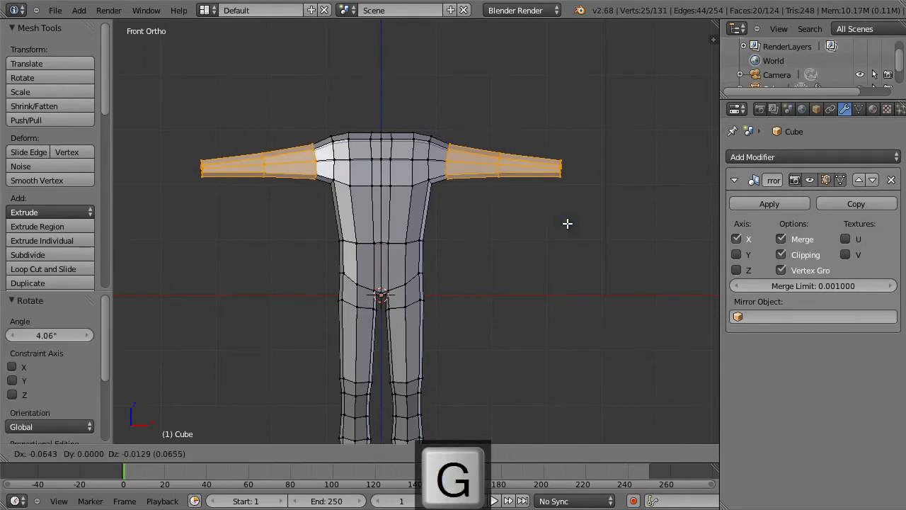
pyautogui.click(566, 226)
pyautogui.press('r')
pyautogui.click(582, 233)
# Step: Select the elbow and wrist loops of the arm and move them slightly outward and down in front view
pyautogui.press('a')
pyautogui.press('b')
pyautogui.moveTo(579, 202); pyautogui.dragTo(476, 136)
pyautogui.press('g')
pyautogui.click(569, 192)
# Step: Move the elbow loop about 0.064 outward along X and 0.039 down
pyautogui.press('a')
pyautogui.press('b')
pyautogui.press('g')
pyautogui.click(491, 181)
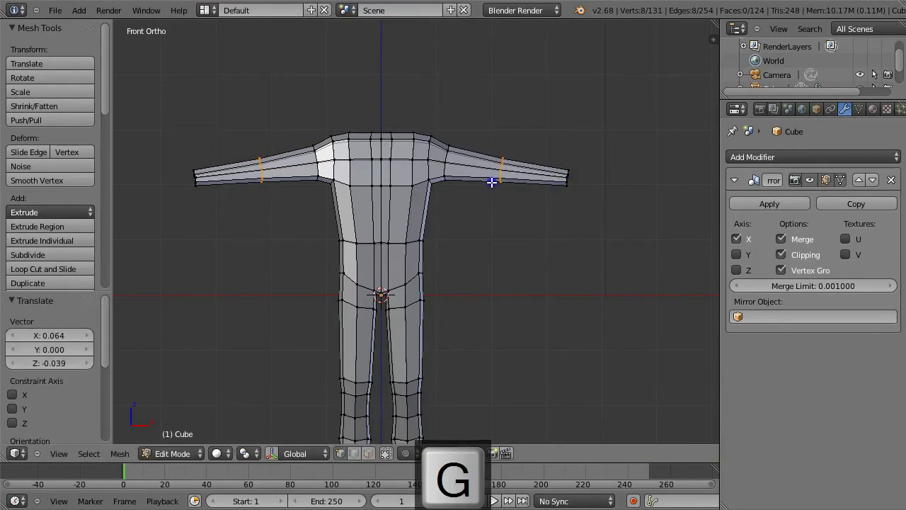
pyautogui.press('a')
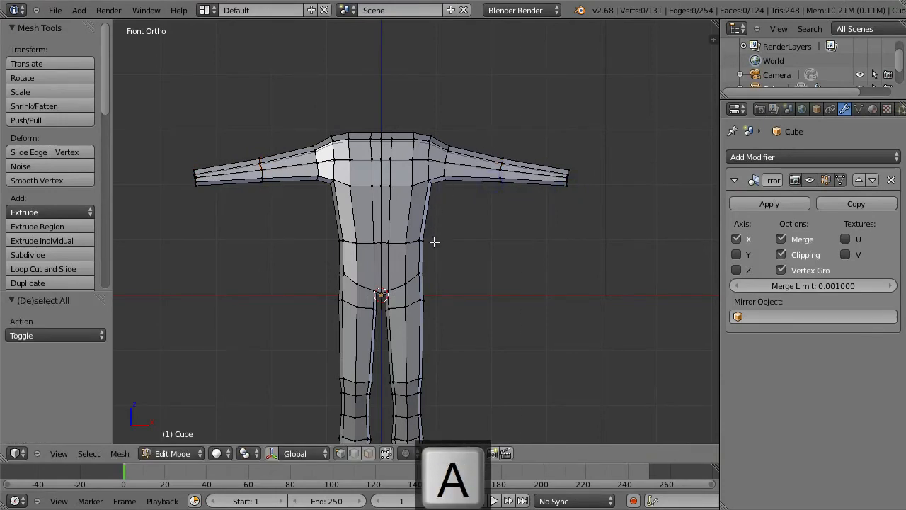
# Step: Add an edge loop around the torso between armpits and waist and rotate it about 28° to arch the ribcage line
pyautogui.hotkey('ctrl', 'r')
pyautogui.click(410, 212)
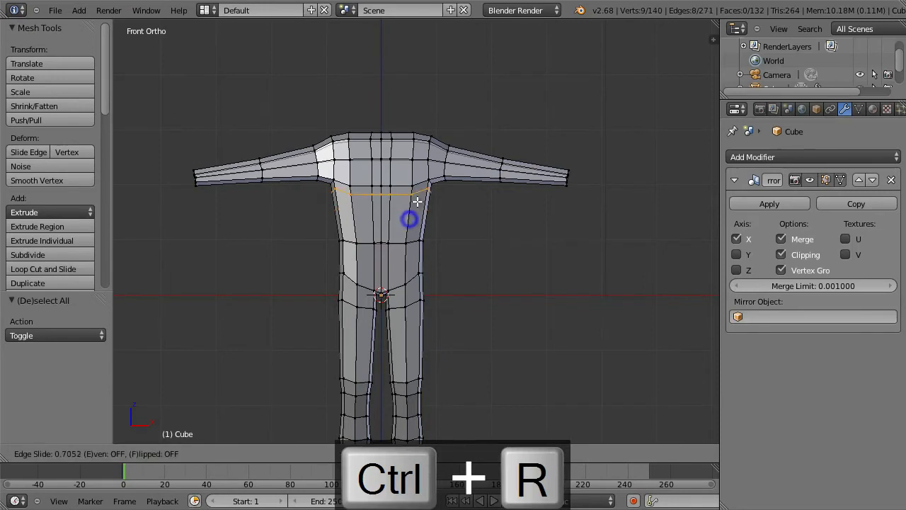
pyautogui.click(416, 210)
pyautogui.press('r')
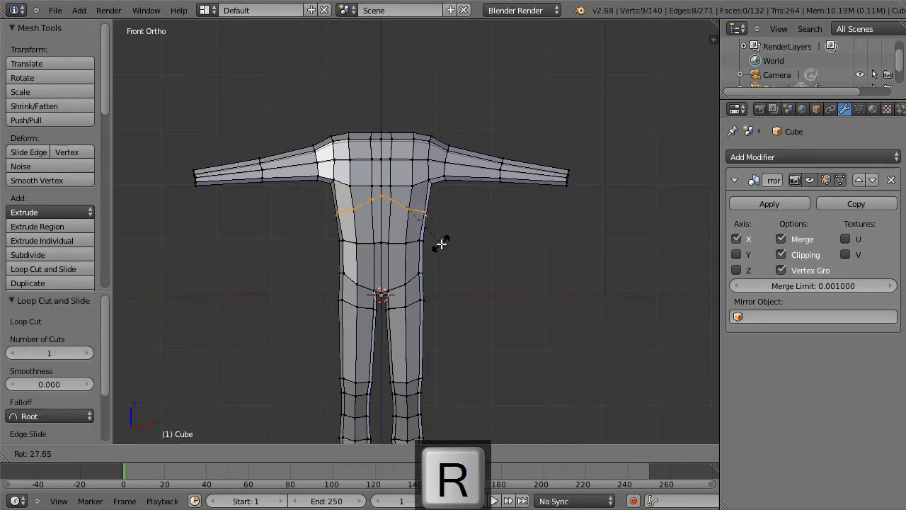
pyautogui.click(440, 245)
# Step: Move the ribcage loop about 0.026 inward and 0.026 down, and scale it along X to about 1.122
pyautogui.press('g')
pyautogui.click(439, 248)
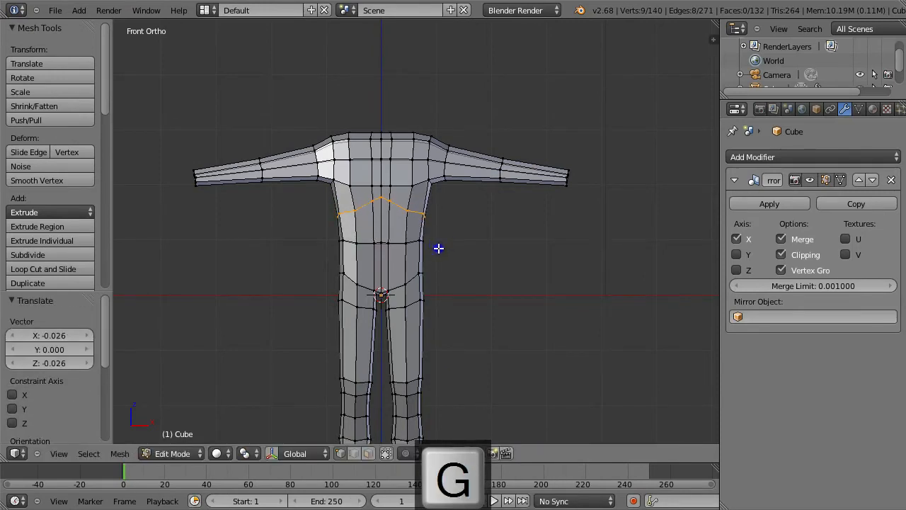
pyautogui.press('s')
pyautogui.press('x')
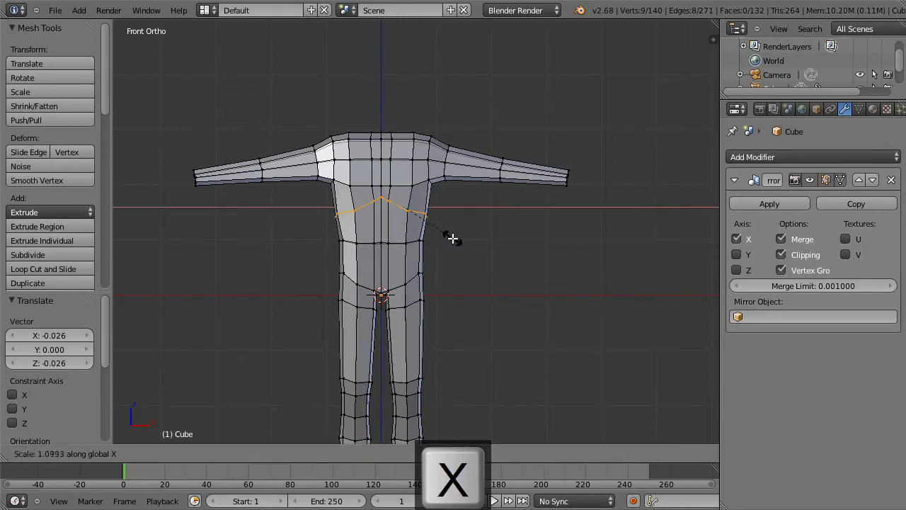
pyautogui.click(453, 238)
# Step: Select the waist loop and scale it along X to about 0.8 to narrow the waist
pyautogui.keyDown('alt'); pyautogui.rightClick(414, 243); pyautogui.keyUp('alt')
pyautogui.press('s')
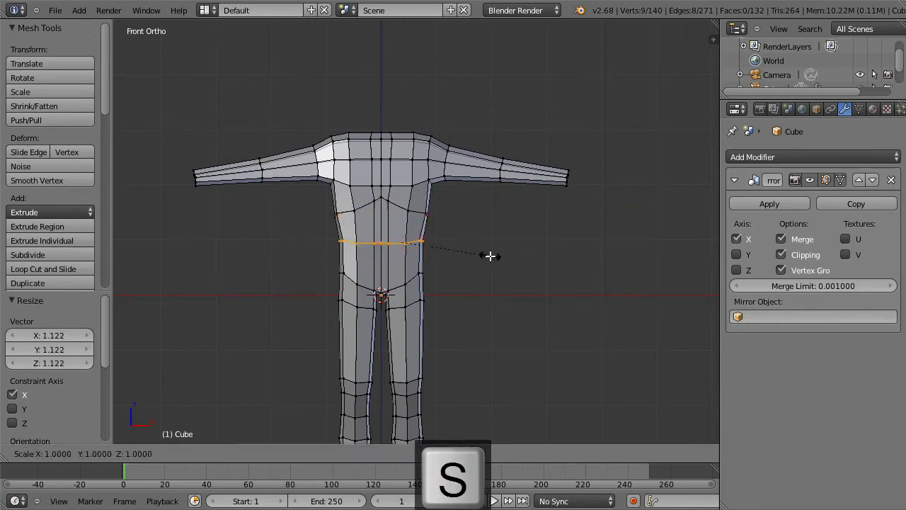
pyautogui.press('x')
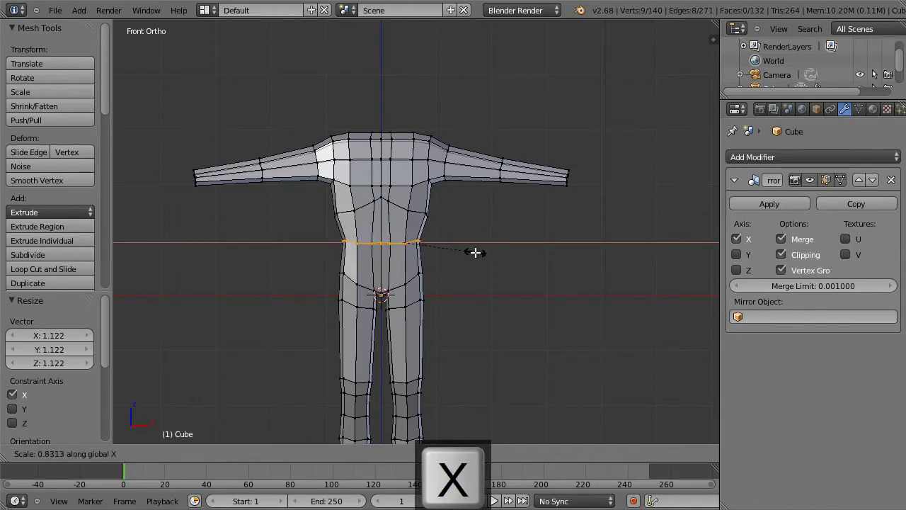
pyautogui.click(472, 252)
# Step: Select the hip and upper thigh loops around the crotch and move them about 0.077 down along Z
pyautogui.press('a')
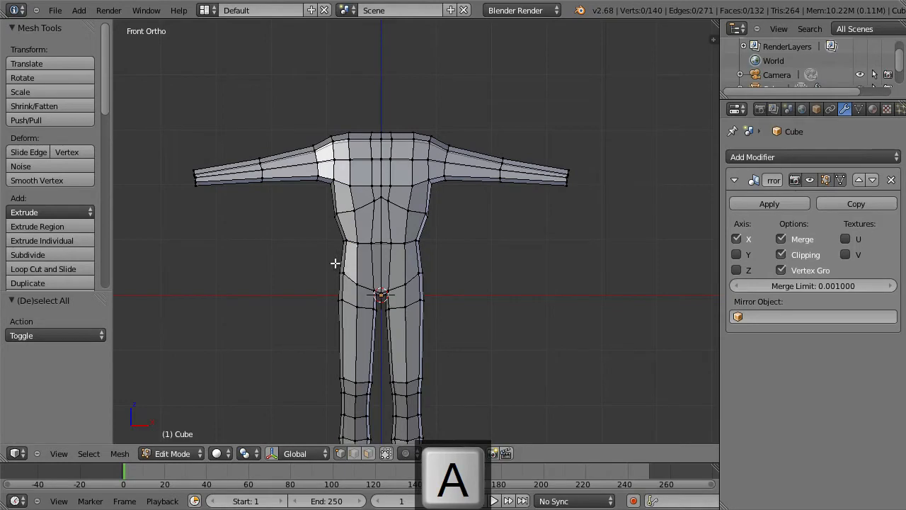
pyautogui.press('b')
pyautogui.moveTo(301, 257); pyautogui.dragTo(463, 334)
pyautogui.moveTo(477, 316); pyautogui.dragTo(360, 303, button='middle')
pyautogui.press('KP_1')
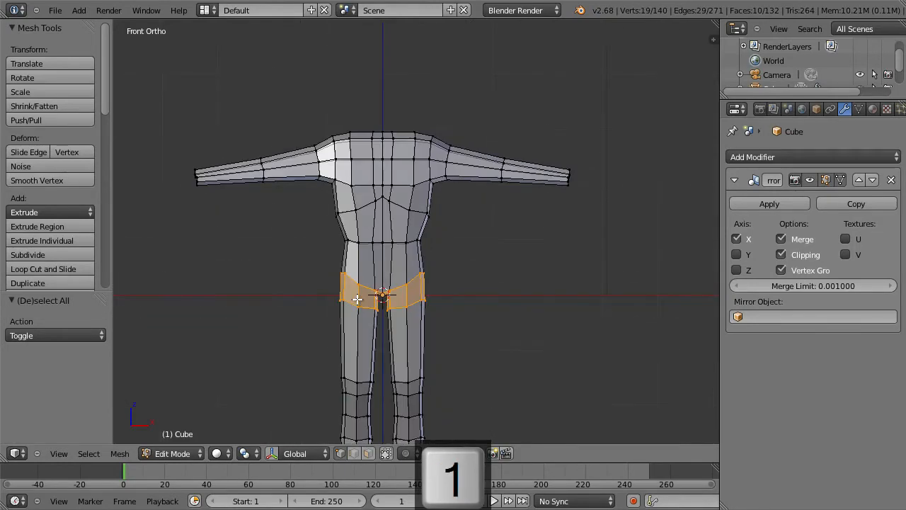
pyautogui.press('g')
pyautogui.press('z')
pyautogui.click(482, 330)
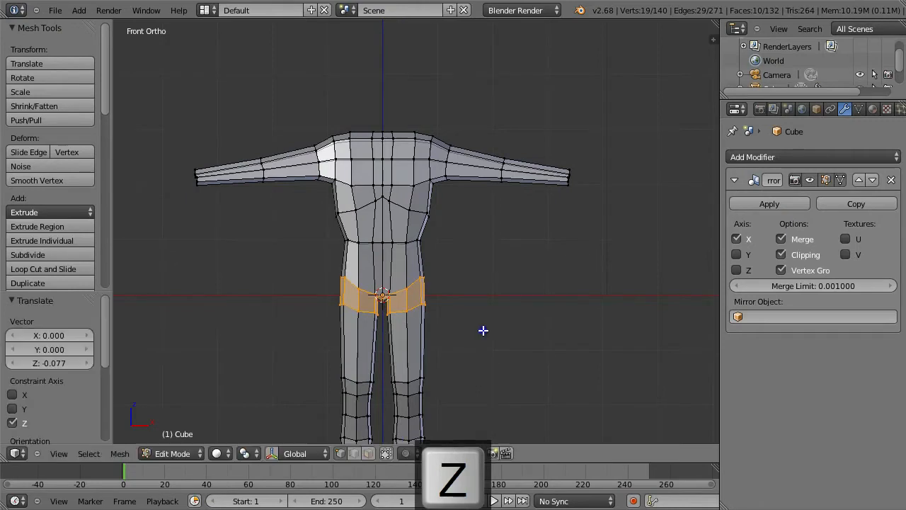
# Step: In side view, move the front chest vertices at armpit height about 0.09 forward along Y and 0.026 down, and rotate them slightly
pyautogui.press('a')
pyautogui.press('b')
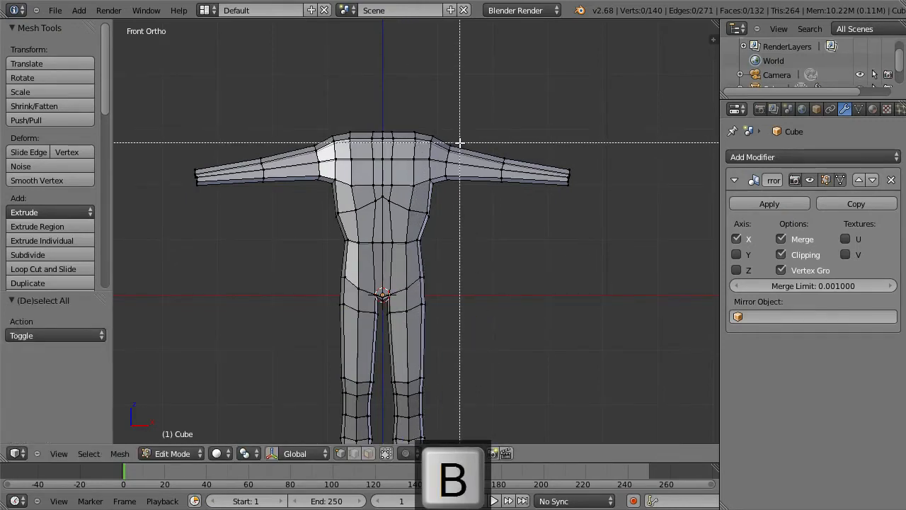
pyautogui.moveTo(476, 185); pyautogui.dragTo(421, 176)
pyautogui.rightClick(429, 181)
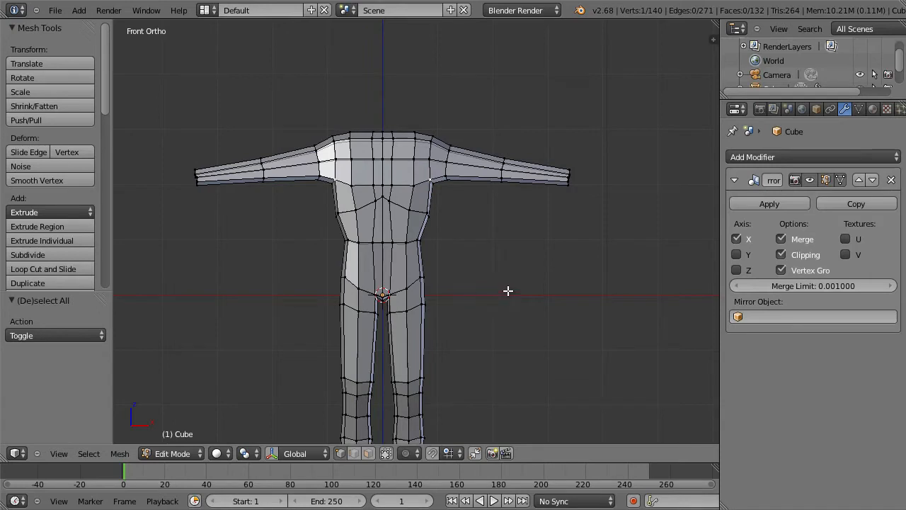
pyautogui.press('KP_3')
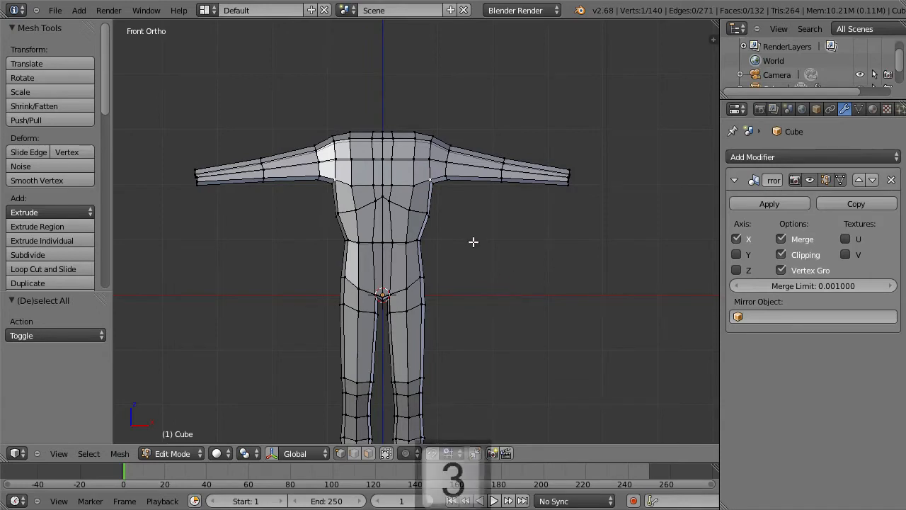
pyautogui.press('b')
pyautogui.moveTo(363, 180); pyautogui.dragTo(381, 192)
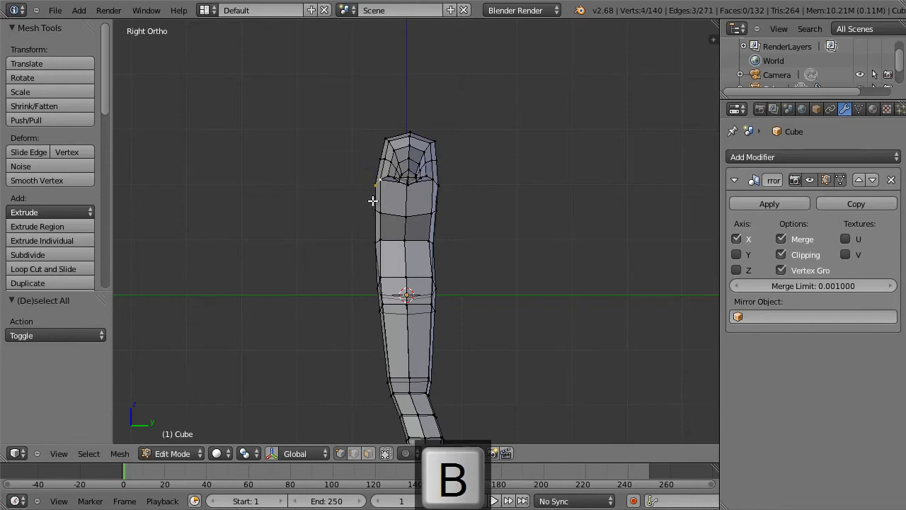
pyautogui.press('g')
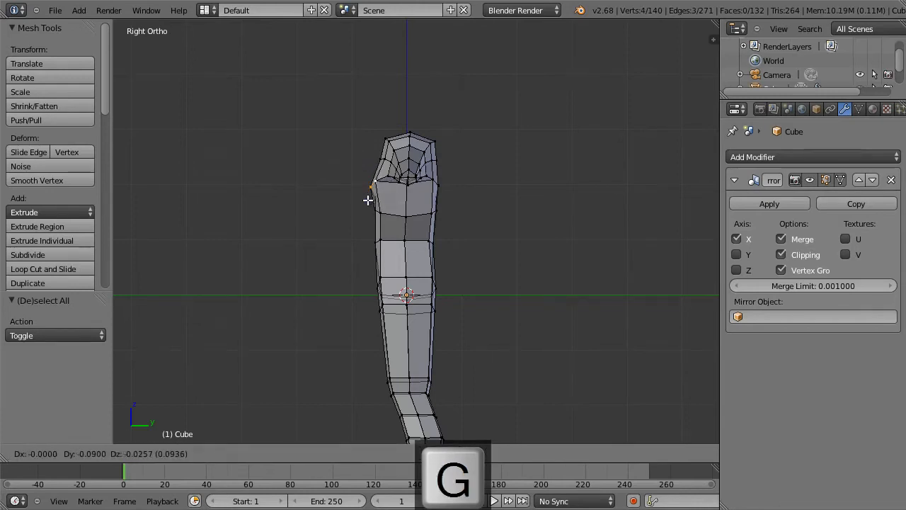
pyautogui.click(368, 200)
pyautogui.press('r')
pyautogui.click(394, 215)
# Step: Move the front vertices of the ribcage loop about 0.09 forward along Y and 0.026 up
pyautogui.press('a')
pyautogui.press('b')
pyautogui.moveTo(361, 200); pyautogui.dragTo(392, 226)
pyautogui.press('g')
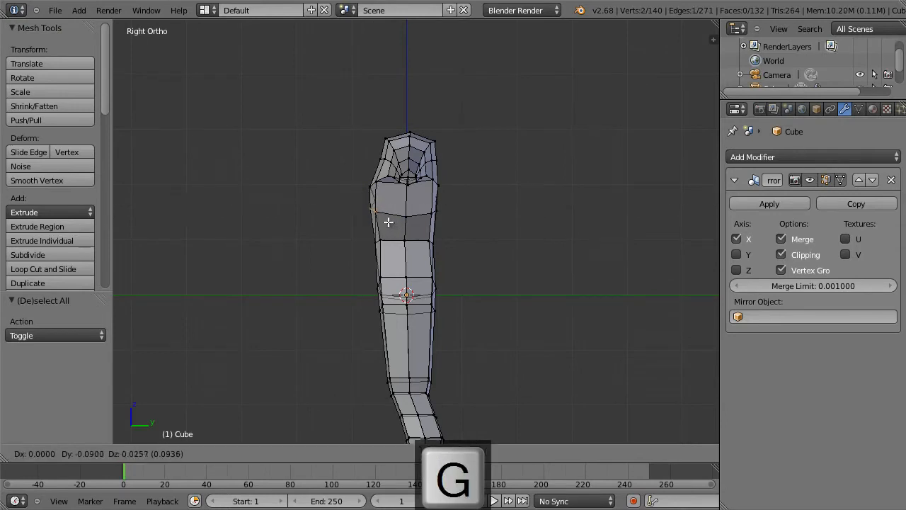
pyautogui.click(387, 222)
# Step: Select the front vertices of the waist loop and move them slightly inward
pyautogui.press('a')
pyautogui.press('b')
pyautogui.moveTo(362, 233); pyautogui.dragTo(389, 250)
pyautogui.press('g')
pyautogui.click(389, 249)
# Step: Select the upper back vertices at armpit and ribcage height and move them about 0.039 backward along Y
pyautogui.press('a')
pyautogui.press('b')
pyautogui.moveTo(452, 182); pyautogui.dragTo(430, 228)
pyautogui.press('g')
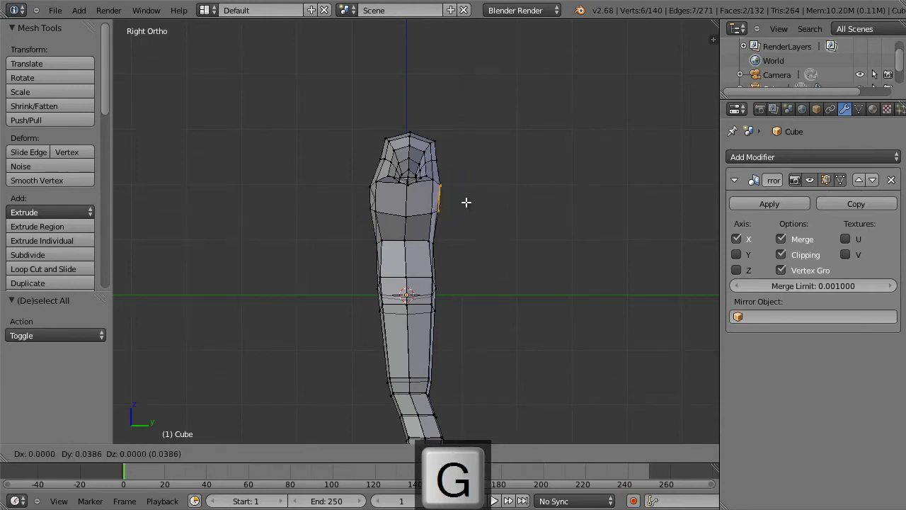
pyautogui.click(466, 203)
# Step: Select the vertical edge loop along the back of the body's side and edge-slide it by a factor of about 0.161
pyautogui.press('a')
pyautogui.press('b')
pyautogui.rightClick(432, 276)
pyautogui.keyDown('alt'); pyautogui.rightClick(432, 277); pyautogui.keyUp('alt')
pyautogui.keyDown('alt'); pyautogui.rightClick(430, 279); pyautogui.keyUp('alt')
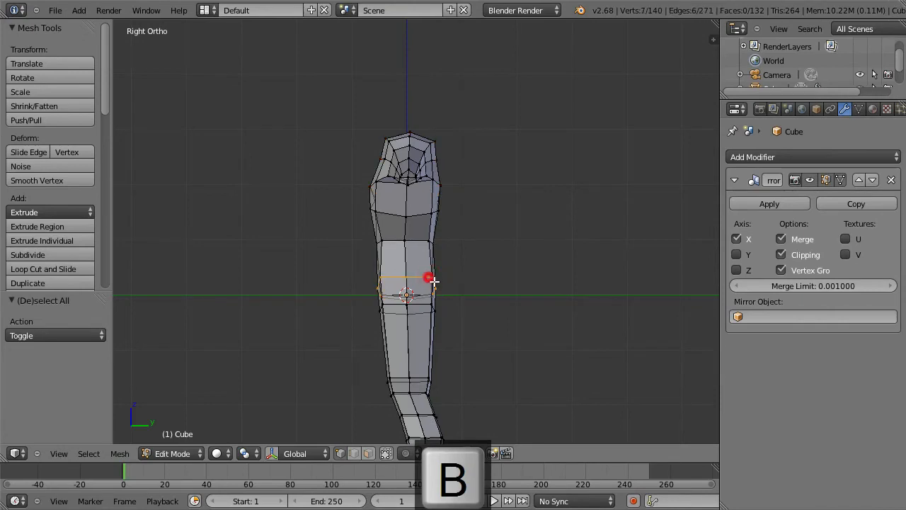
pyautogui.keyDown('alt'); pyautogui.rightClick(431, 267); pyautogui.keyUp('alt')
pyautogui.press('g')
pyautogui.press('g')
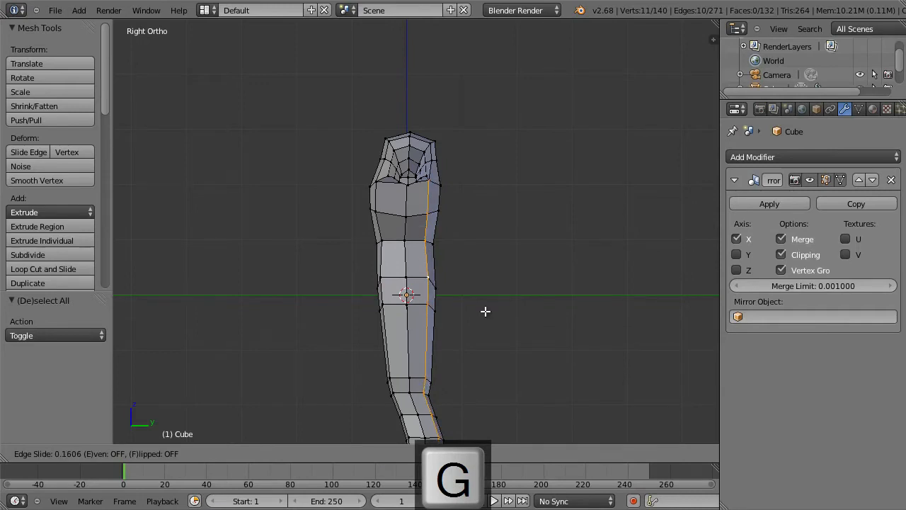
pyautogui.click(484, 311)
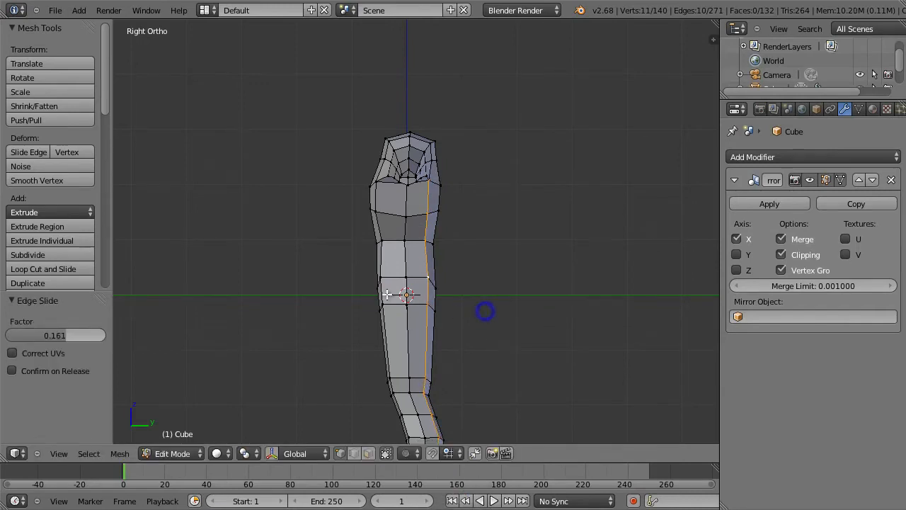
# Step: Select the vertical edge loop along the front of the body's side and edge-slide it by a factor of about 0.083
pyautogui.keyDown('alt'); pyautogui.rightClick(380, 287); pyautogui.keyUp('alt')
pyautogui.press('g')
pyautogui.press('g')
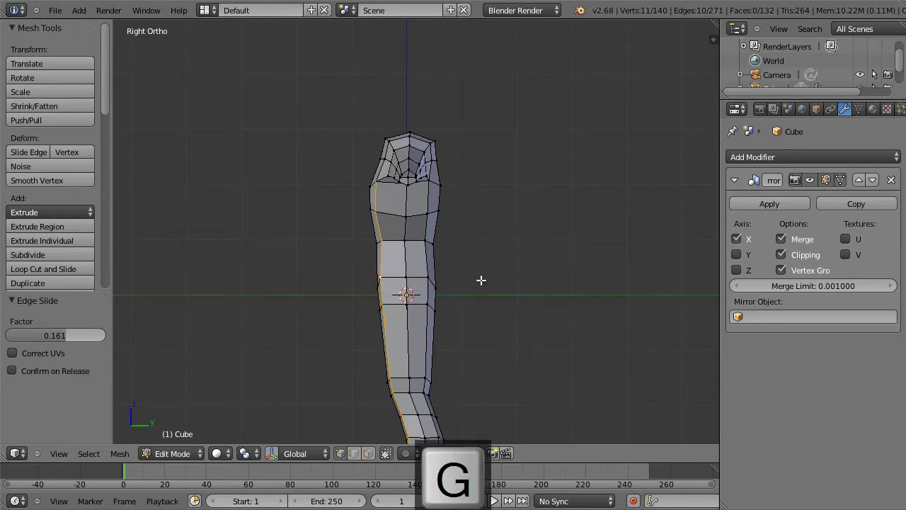
pyautogui.click(484, 287)
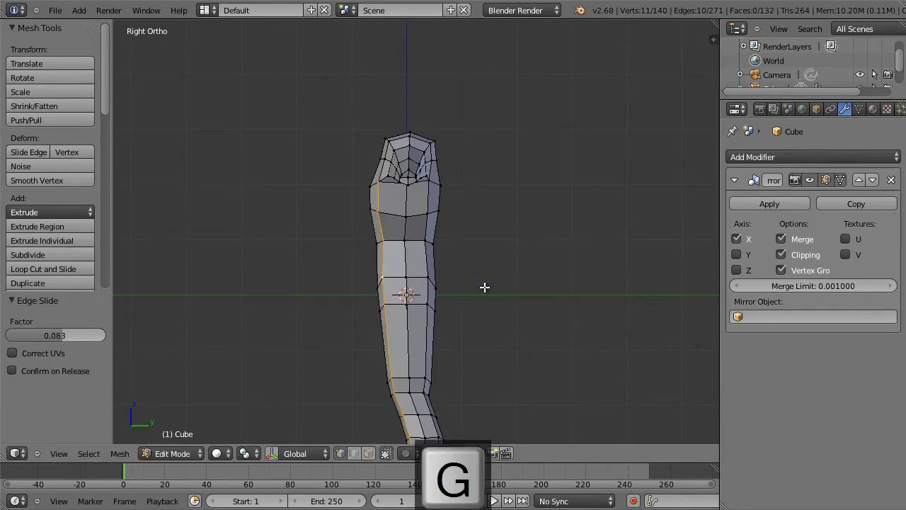
# Step: Move the front armpit vertex about 0.116 backward and 0.051 up, and the rear armpit vertex about 0.039 forward along Y
pyautogui.rightClick(380, 182)
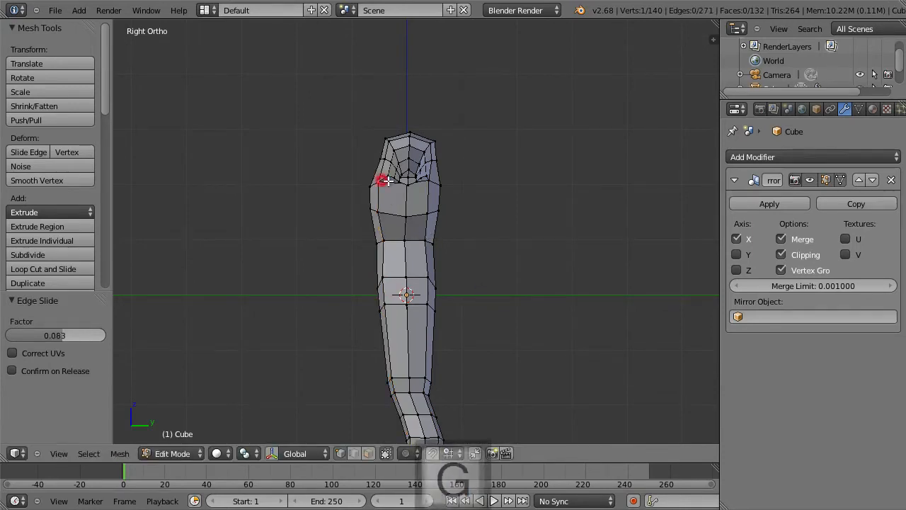
pyautogui.press('g')
pyautogui.click(400, 183)
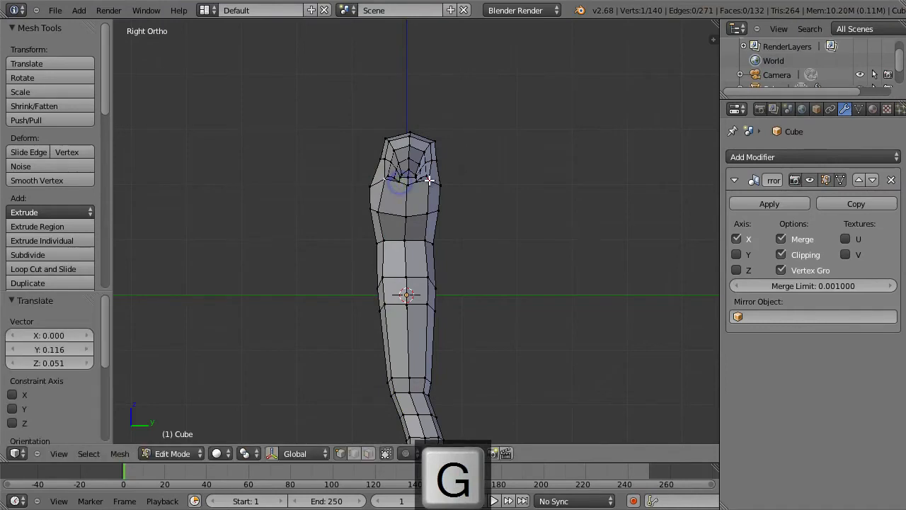
pyautogui.press('g')
pyautogui.click(426, 180)
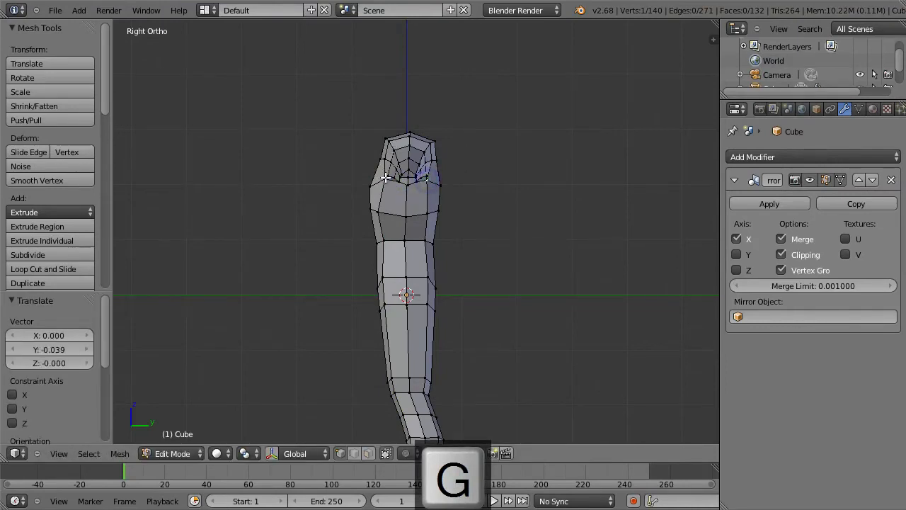
pyautogui.moveTo(449, 168); pyautogui.dragTo(461, 153, button='middle')
pyautogui.keyDown('alt'); pyautogui.rightClick(416, 172); pyautogui.keyUp('alt')
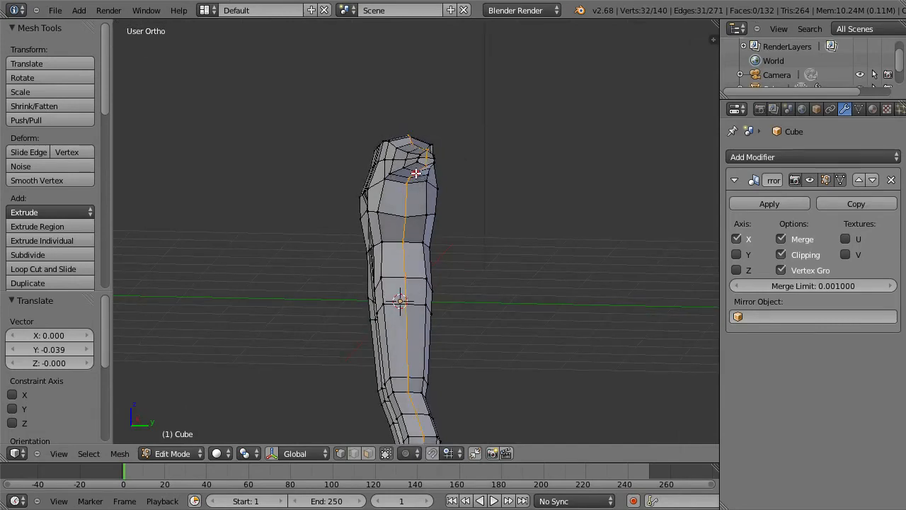
pyautogui.moveTo(416, 177); pyautogui.dragTo(531, 174, button='middle')
pyautogui.rightClick(416, 173)
pyautogui.moveTo(416, 173); pyautogui.dragTo(505, 202, button='middle')
pyautogui.press('a')
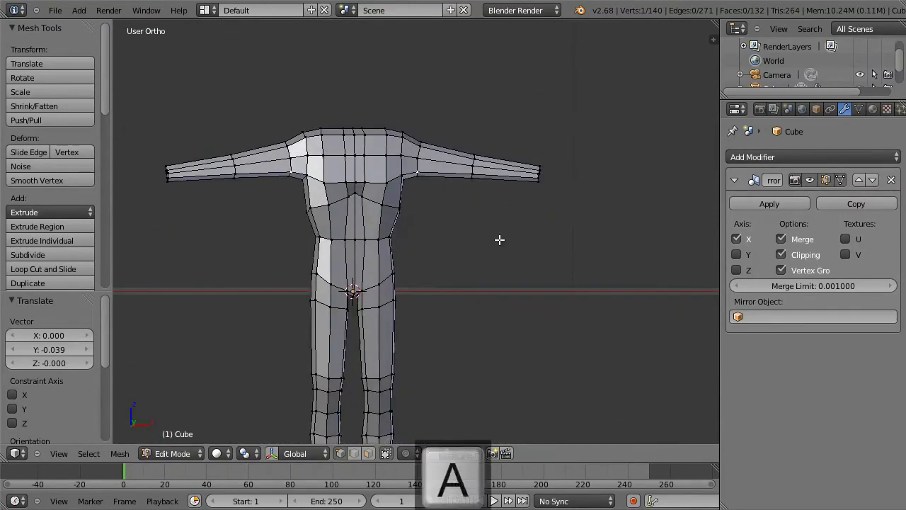
# Step: Clip the view to the torso from shoulders to just below the waist and show it from the right side
pyautogui.press('b')
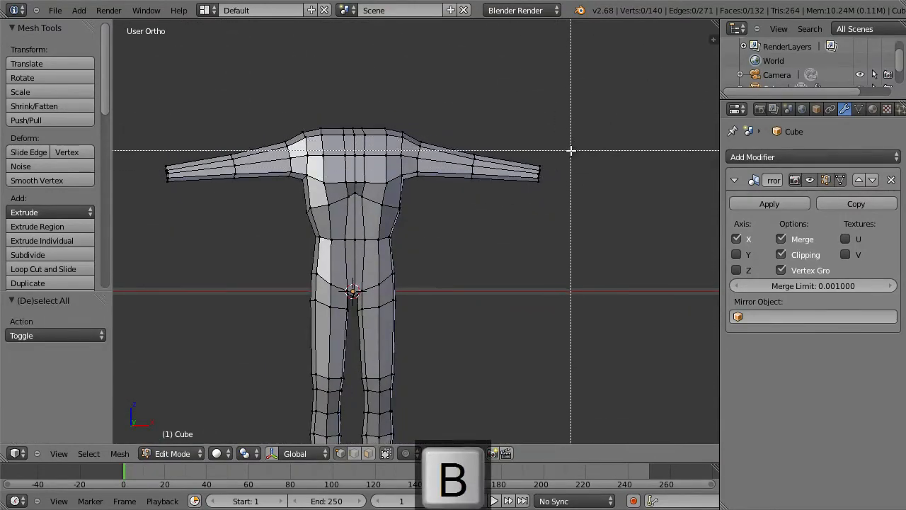
pyautogui.press('Escape')
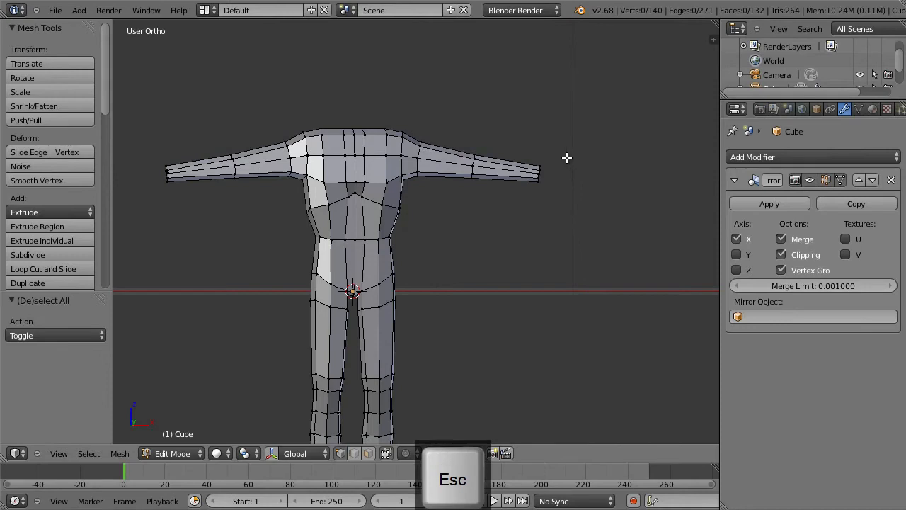
pyautogui.hotkey('alt', 'b')
pyautogui.moveTo(443, 121); pyautogui.dragTo(293, 267)
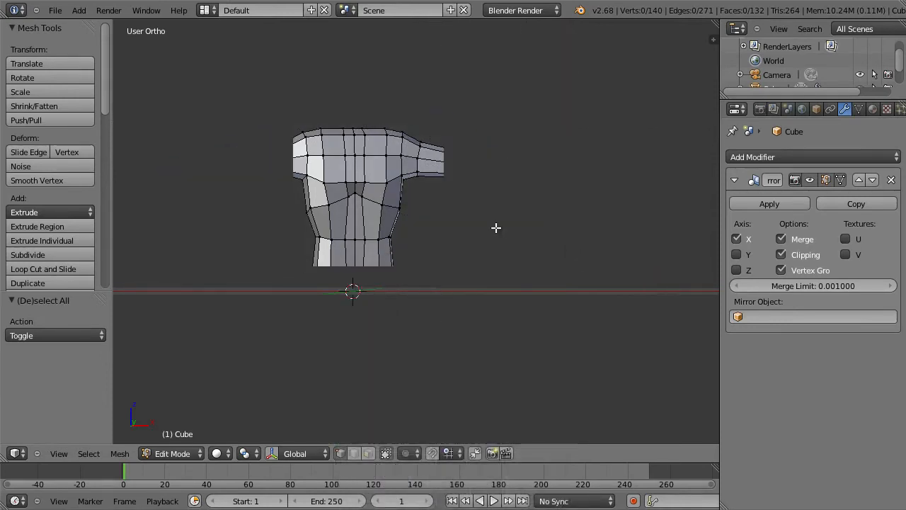
pyautogui.press('KP_3')
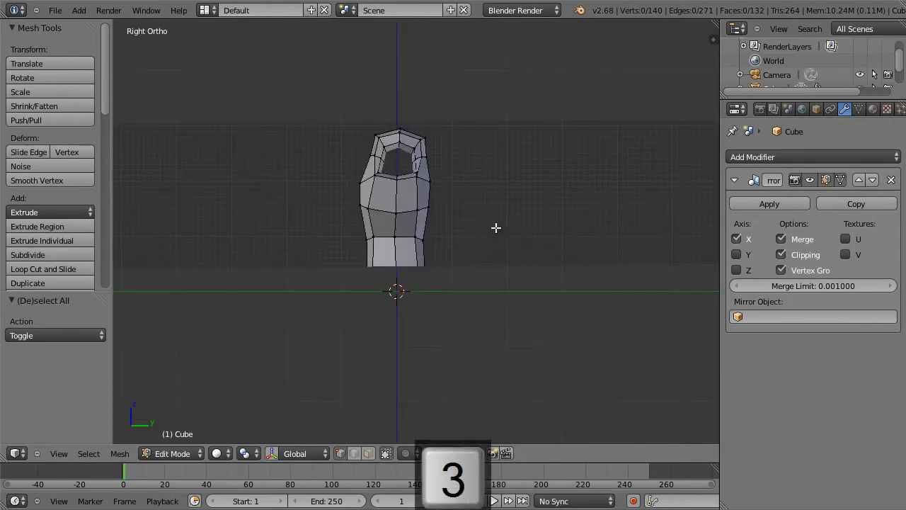
# Step: Move the upper front shoulder vertices slightly backward and down in the side profile
pyautogui.scroll(3, 482, 170)
pyautogui.keyDown('shift'); pyautogui.moveTo(441, 144); pyautogui.dragTo(436, 231, button='middle'); pyautogui.keyUp('shift')
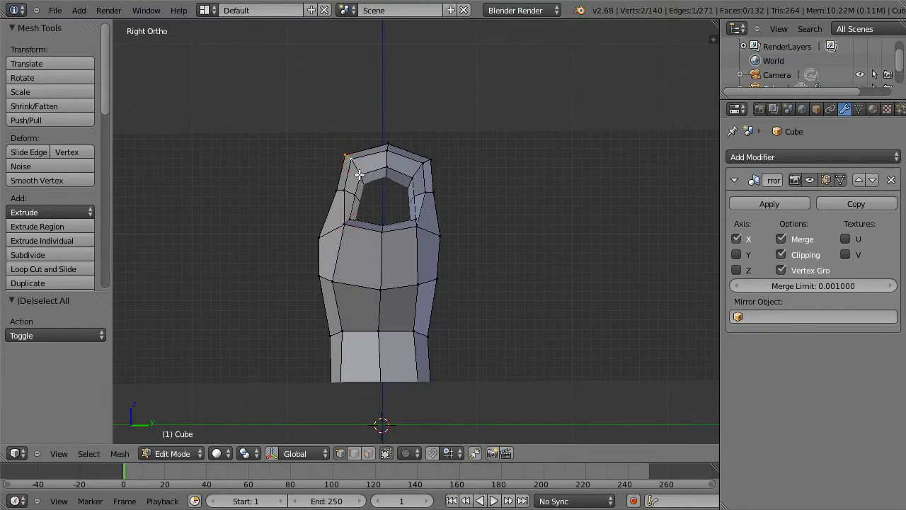
pyautogui.press('g')
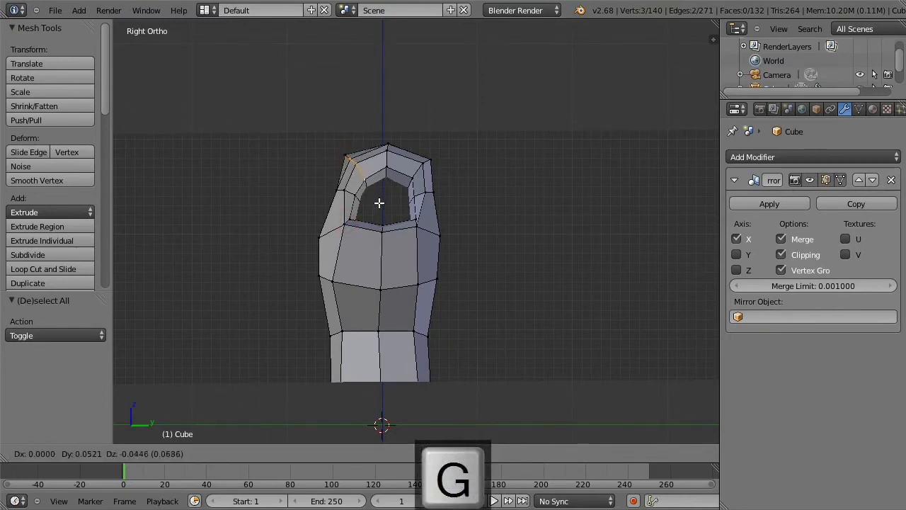
pyautogui.click(378, 201)
pyautogui.moveTo(346, 155); pyautogui.dragTo(354, 159)
pyautogui.rightClick(347, 156)
pyautogui.rightClick(354, 159)
pyautogui.press('a')
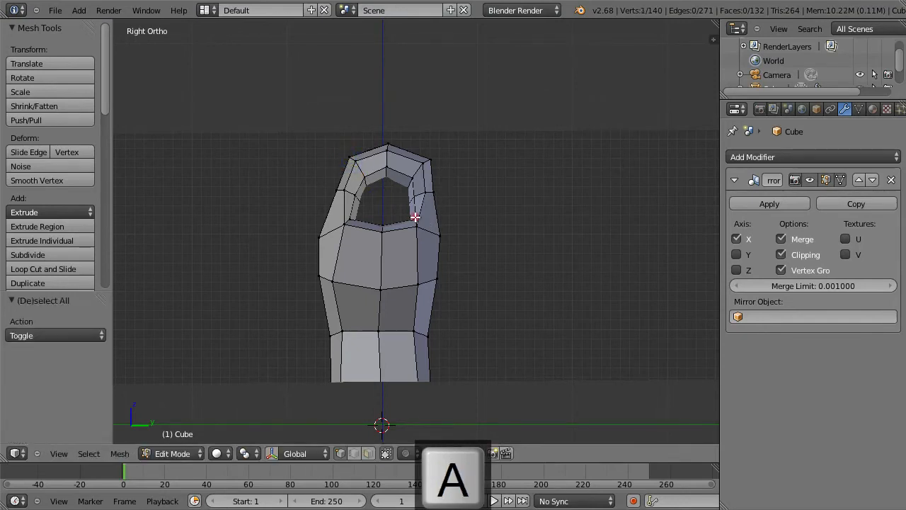
# Step: Round the arm opening by moving its lower rear vertex -0.022 Y, 0.015 Z, the one above 0.030 Y, and the lower front one 0.022 Y and Z
pyautogui.press('g')
pyautogui.click(414, 217)
pyautogui.rightClick(414, 199)
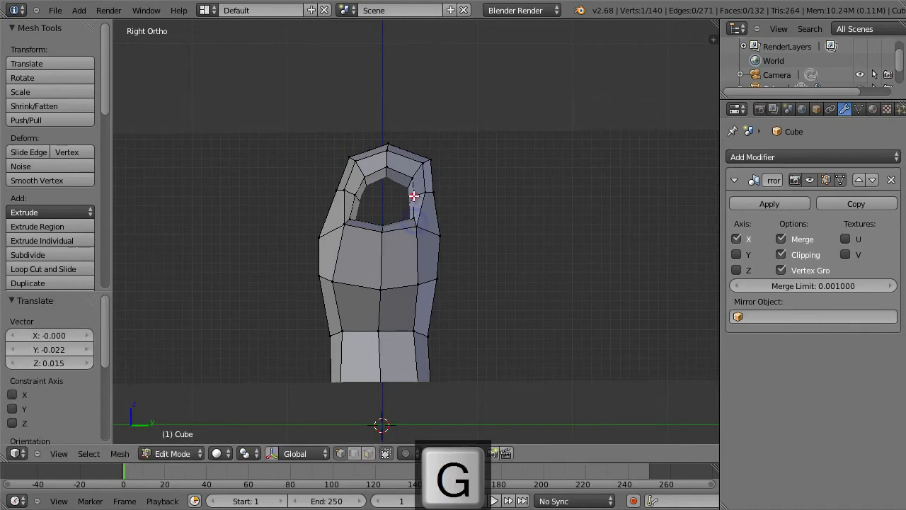
pyautogui.press('g')
pyautogui.click(420, 195)
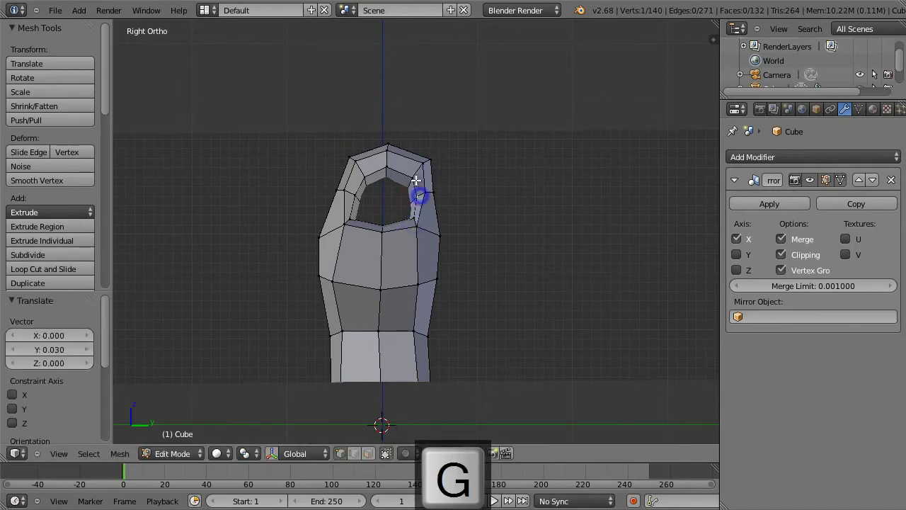
pyautogui.press('g')
pyautogui.click(360, 215)
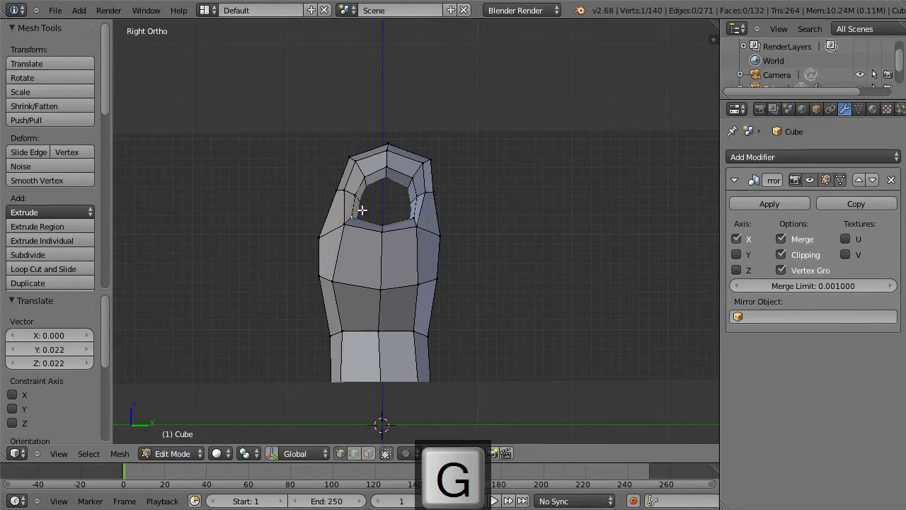
# Step: Remove the view clipping and select the front and rear lengthwise edge lines on the arm's underside
pyautogui.hotkey('alt', 'b')
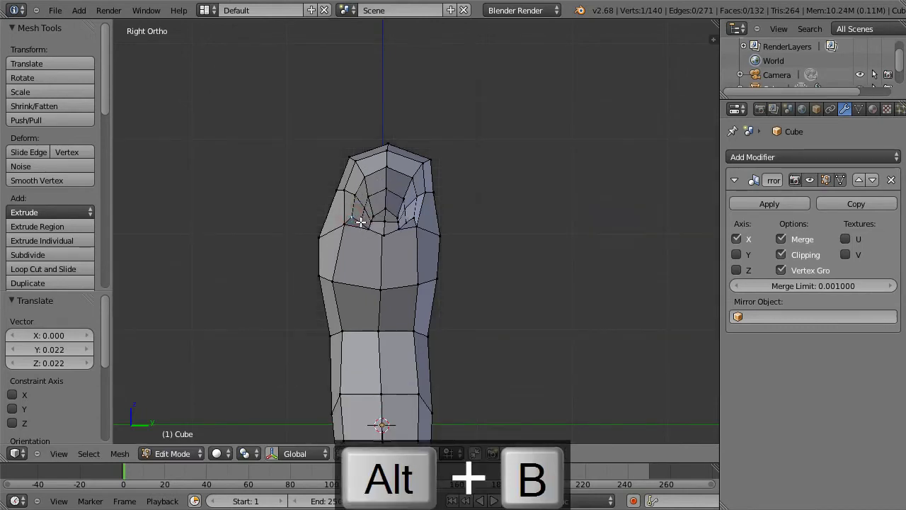
pyautogui.moveTo(360, 221); pyautogui.dragTo(417, 213, button='middle')
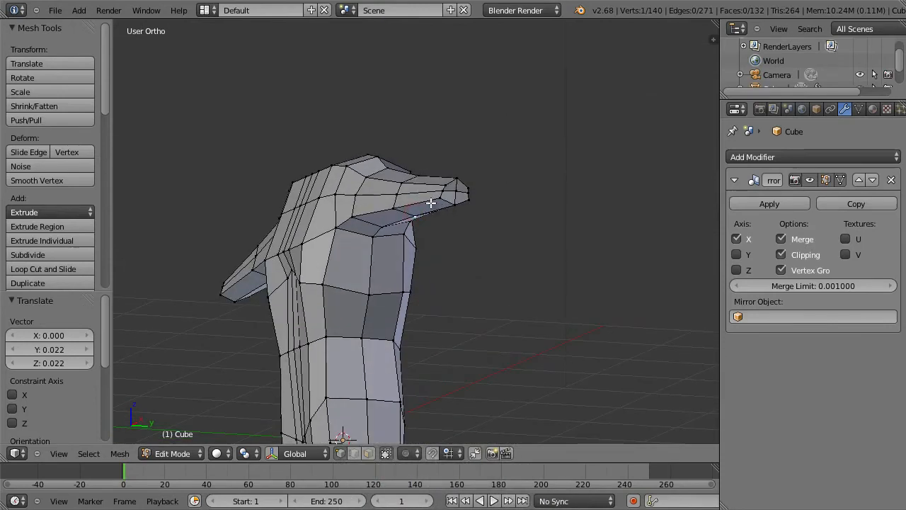
pyautogui.moveTo(494, 217); pyautogui.dragTo(460, 215, button='middle')
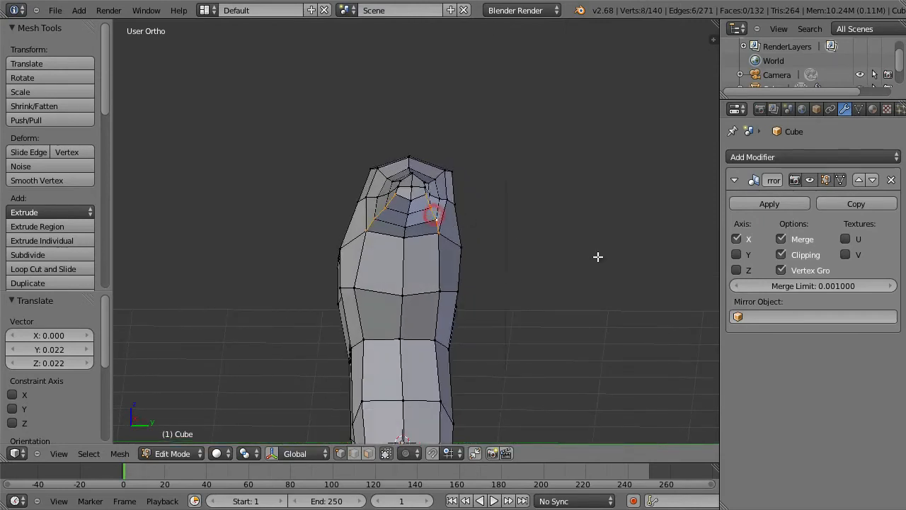
pyautogui.press('s')
pyautogui.press('x')
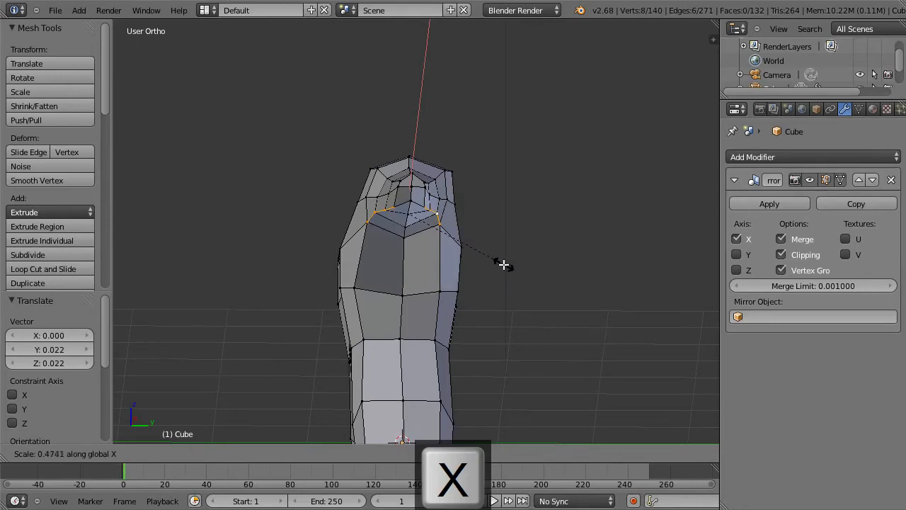
pyautogui.press('Escape')
# Step: Scale the selected front and rear edge lines along the arm's underside to 0.731 along Y
pyautogui.moveTo(504, 263); pyautogui.dragTo(487, 135, button='middle')
pyautogui.press('s')
pyautogui.press('y')
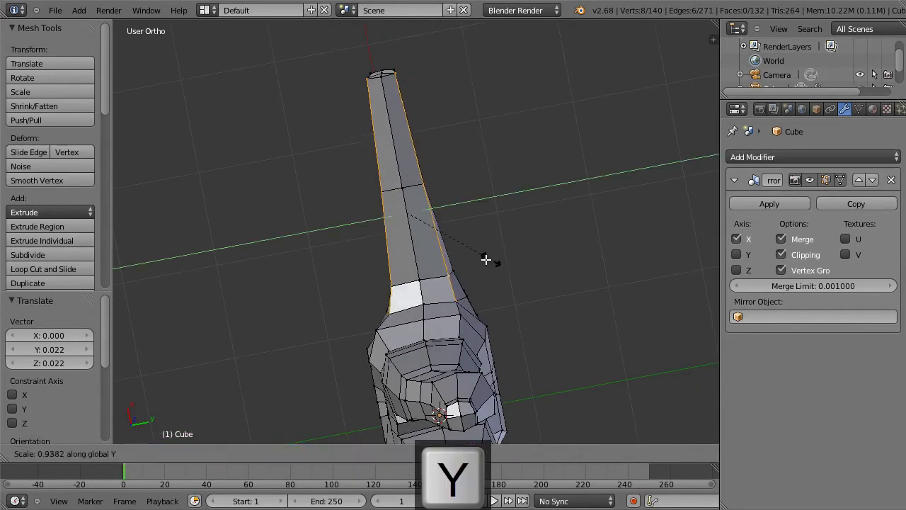
pyautogui.click(466, 259)
# Step: From the front view, select only the small face beside the center line below the chest and bring up the special mesh operations
pyautogui.moveTo(481, 195); pyautogui.dragTo(613, 354, button='middle')
pyautogui.press('KP_1')
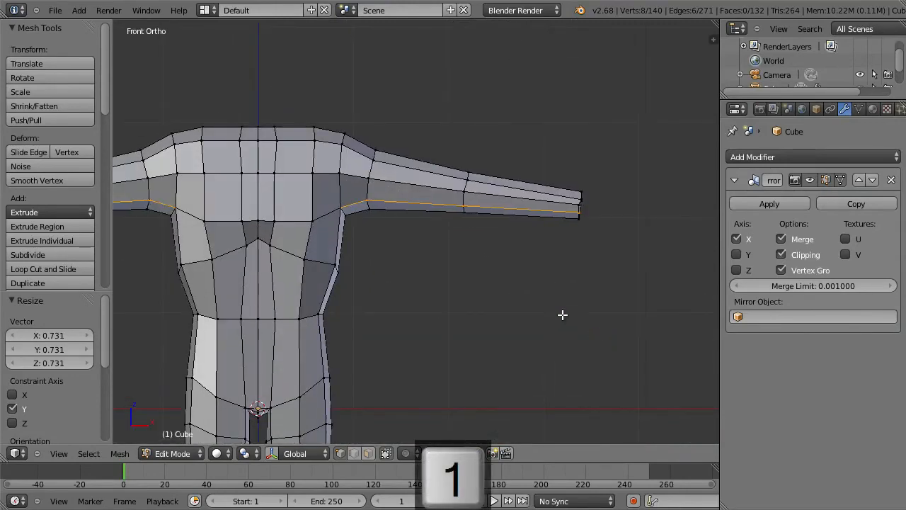
pyautogui.scroll(-3, 495, 318)
pyautogui.scroll(6, 494, 236)
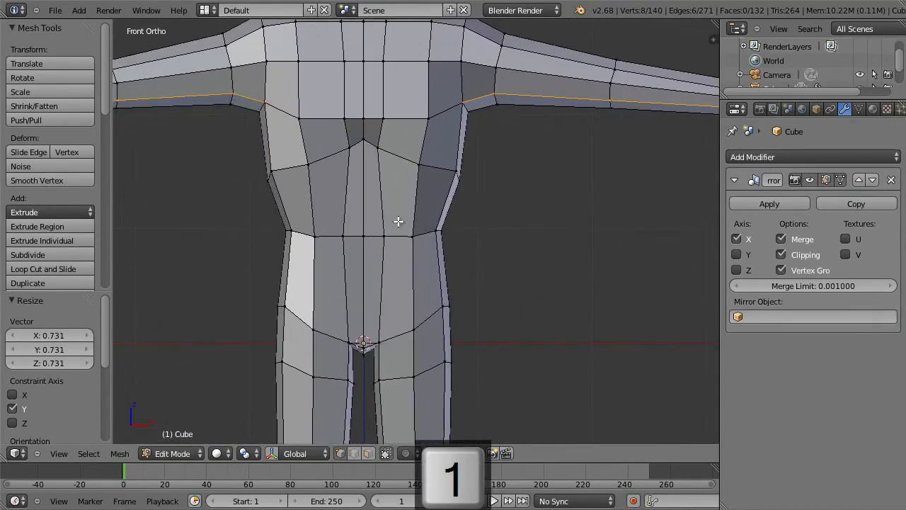
pyautogui.press('a')
pyautogui.press('b')
pyautogui.moveTo(328, 108); pyautogui.dragTo(406, 159)
pyautogui.press('w')
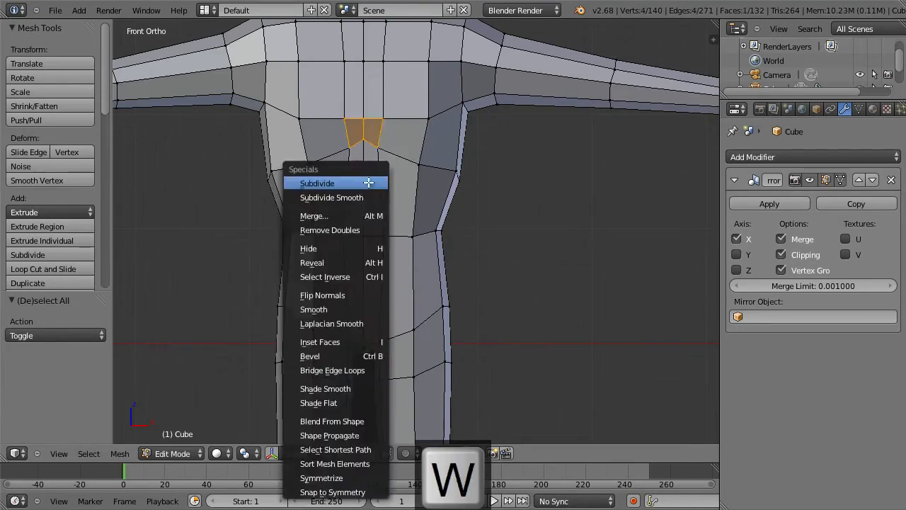
# Step: Smooth the selected chest faces at the center of the torso and clear the selection
pyautogui.click(360, 307)
pyautogui.press('a')
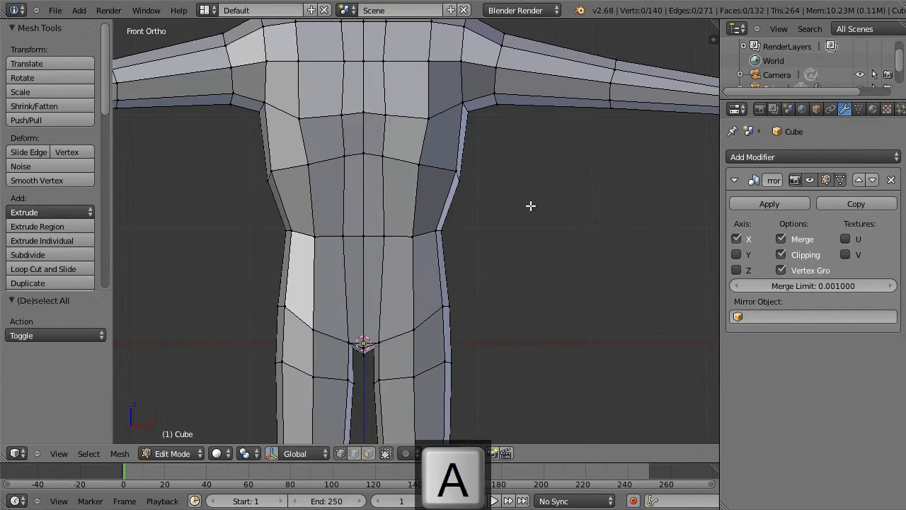
# Step: In the right side view, scale the edge loop below the knee to about 0.847 along Y and move it about 0.026 in Y and 0.013 in Z
pyautogui.scroll(-2, 530, 205)
pyautogui.moveTo(532, 205); pyautogui.dragTo(344, 219, button='middle')
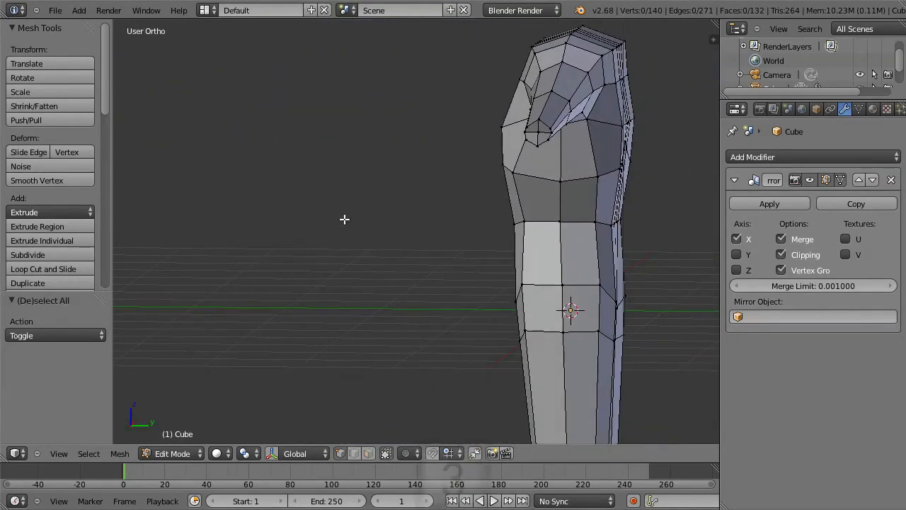
pyautogui.press('KP_3')
pyautogui.keyDown('shift'); pyautogui.moveTo(435, 252); pyautogui.dragTo(289, 182, button='middle'); pyautogui.keyUp('shift')
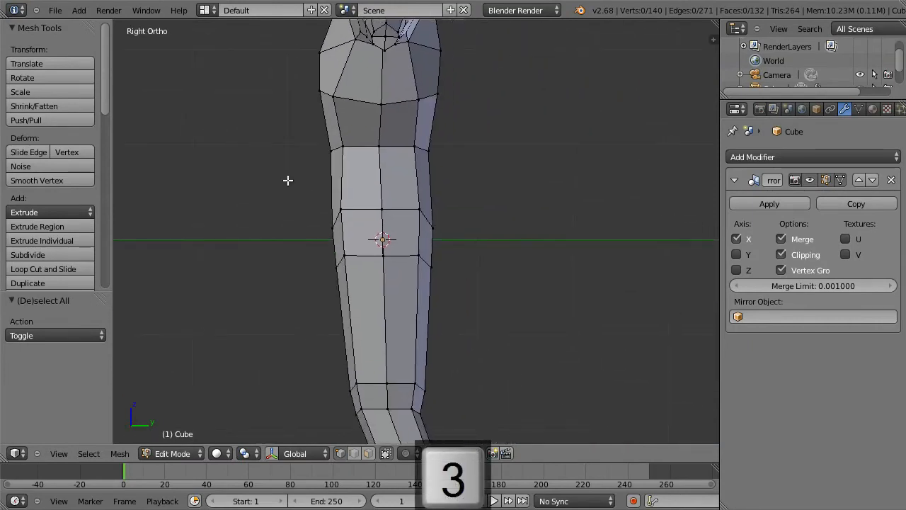
pyautogui.scroll(-1, 448, 361)
pyautogui.keyDown('shift'); pyautogui.moveTo(451, 347); pyautogui.dragTo(414, 327, button='middle'); pyautogui.keyUp('shift')
pyautogui.keyDown('alt'); pyautogui.rightClick(391, 307); pyautogui.keyUp('alt')
pyautogui.press('s')
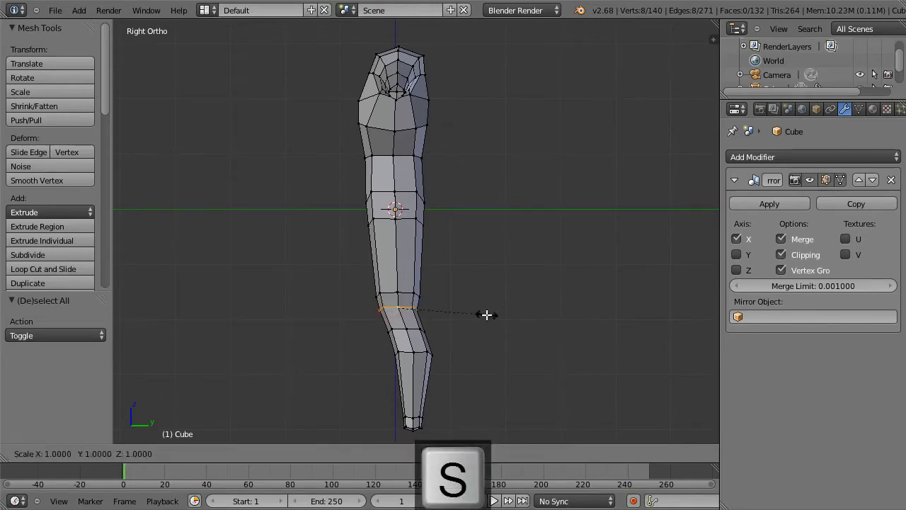
pyautogui.press('y')
pyautogui.click(474, 312)
pyautogui.press('g')
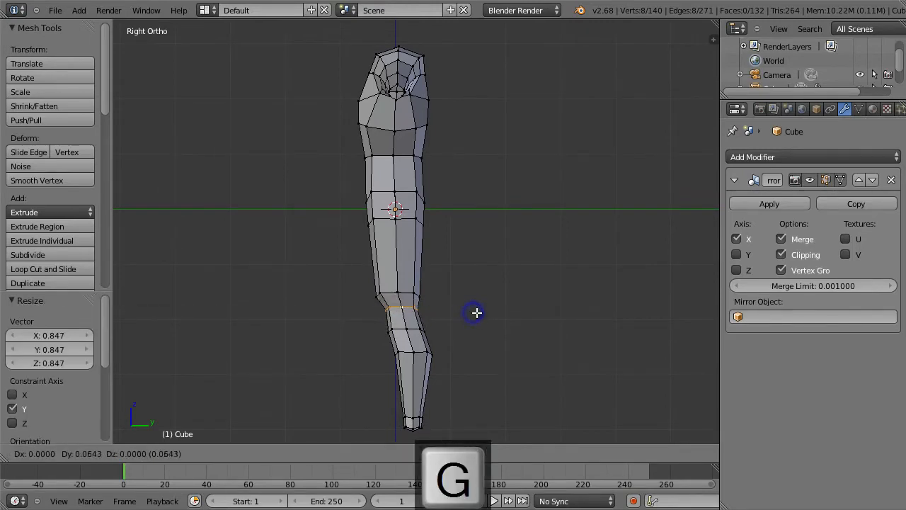
pyautogui.click(474, 312)
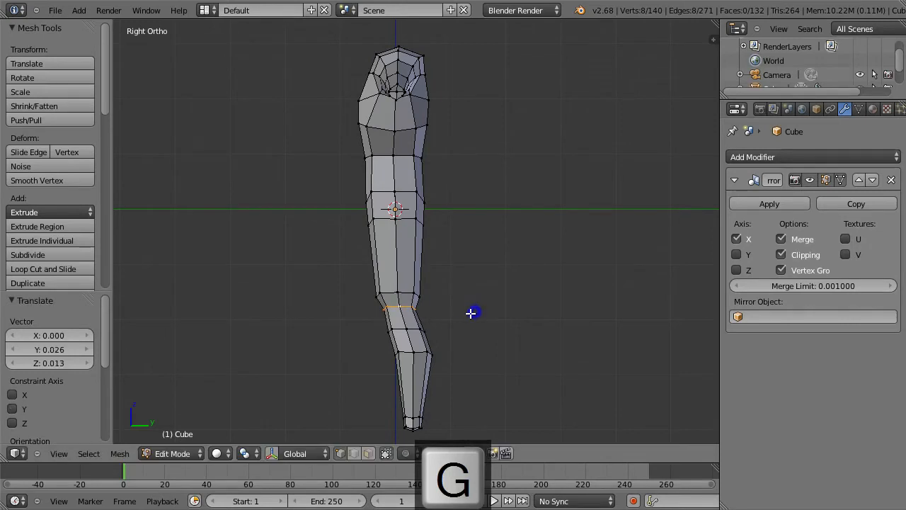
# Step: Add one centered edge loop between the narrowed knee loop and the loop below it
pyautogui.hotkey('ctrl', 'r')
pyautogui.click(404, 321)
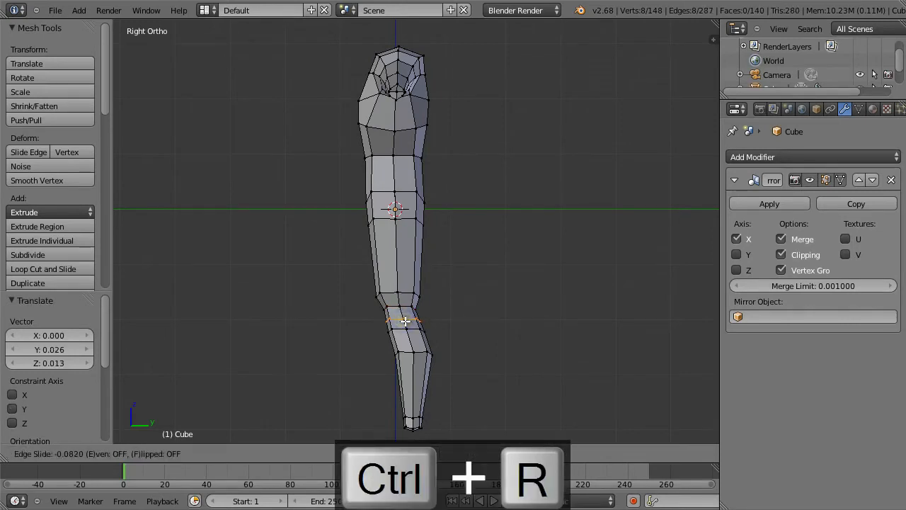
pyautogui.rightClick(404, 320)
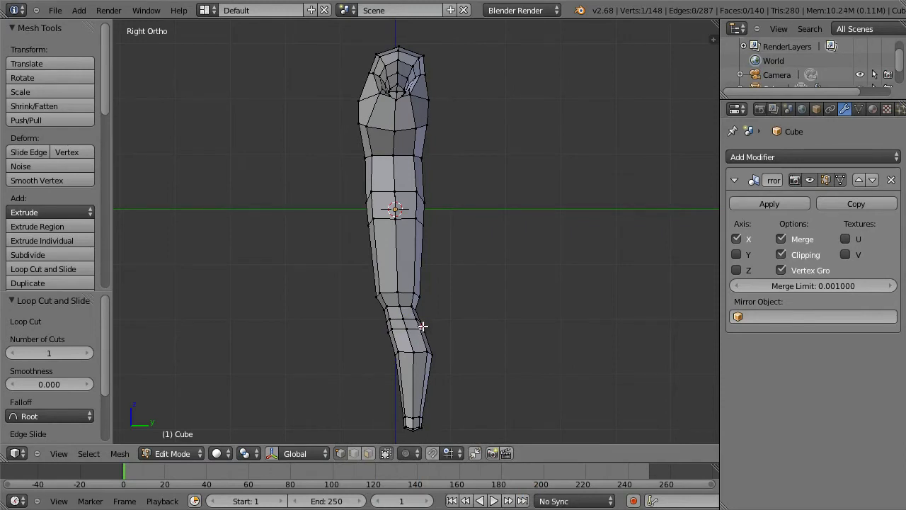
# Step: Scale the loop below the new cut to about 0.869 along Y and move the new loop's rear vertex about -0.026 in Y
pyautogui.press('s')
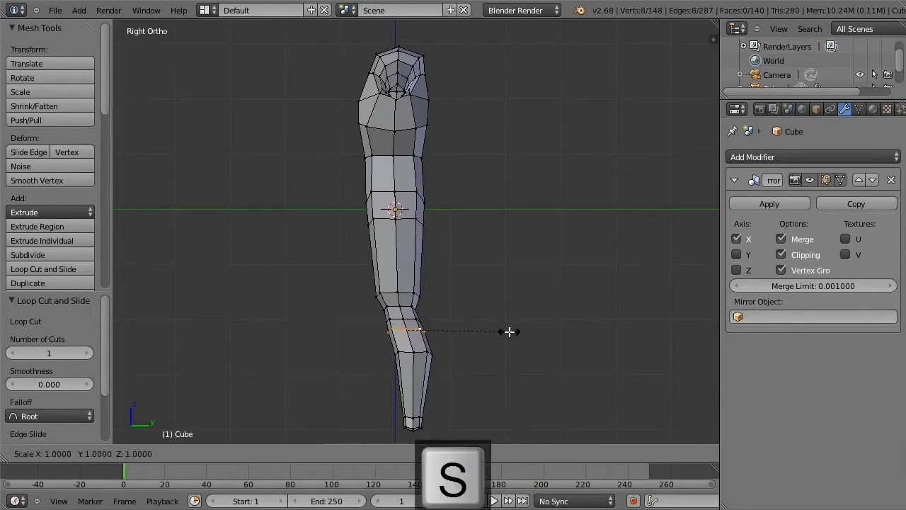
pyautogui.press('y')
pyautogui.click(494, 331)
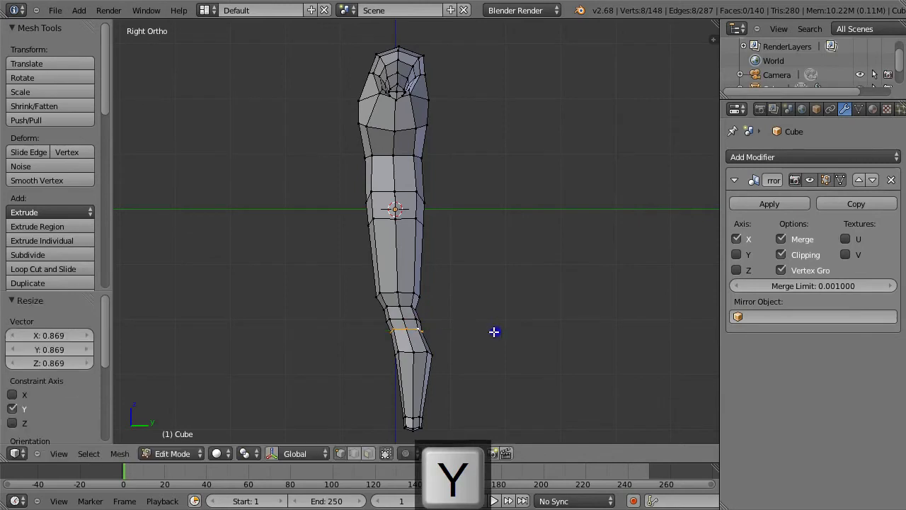
pyautogui.press('a')
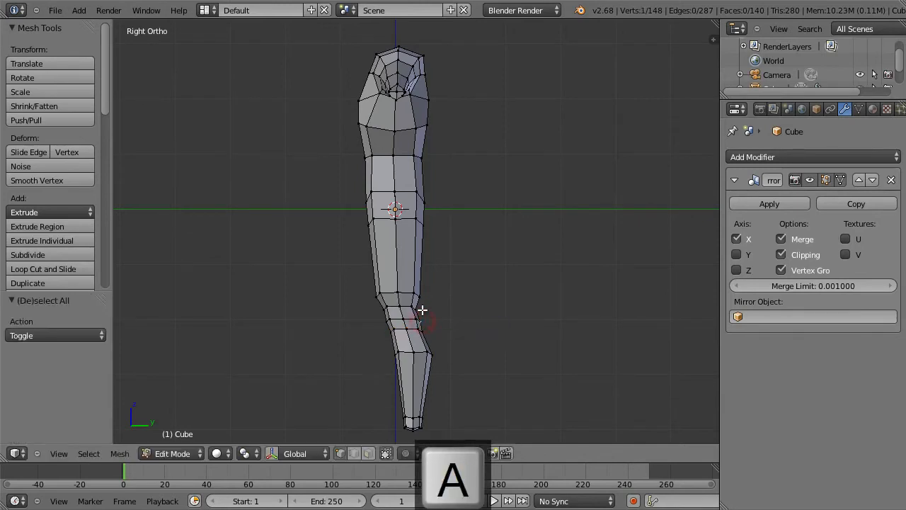
pyautogui.press('g')
pyautogui.click(430, 305)
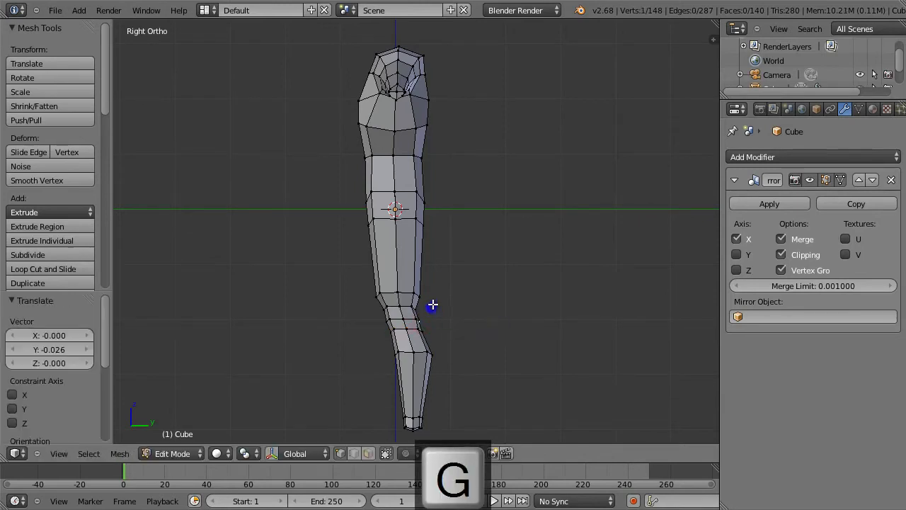
# Step: Scale the edge loop around the top of the thigh to about 0.986 along Y
pyautogui.press('super')
pyautogui.press('super')
pyautogui.keyDown('alt'); pyautogui.rightClick(411, 218); pyautogui.keyUp('alt')
pyautogui.press('s')
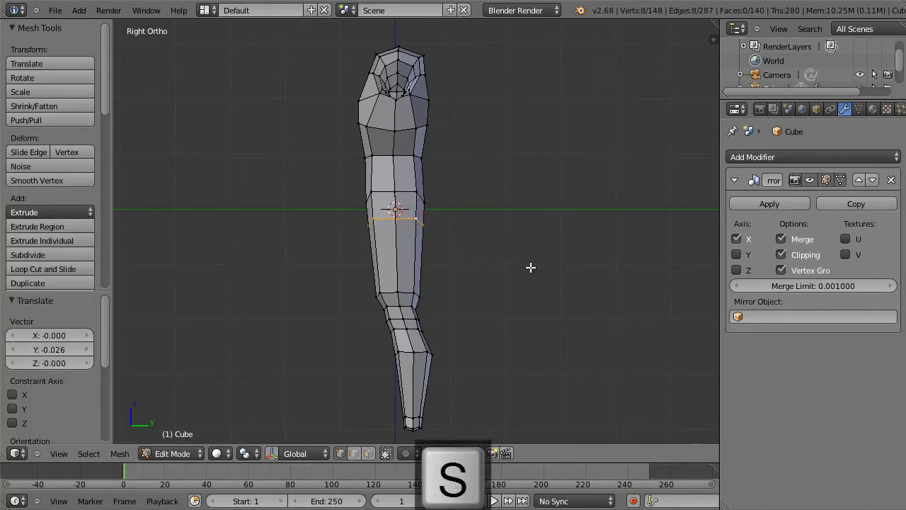
pyautogui.press('y')
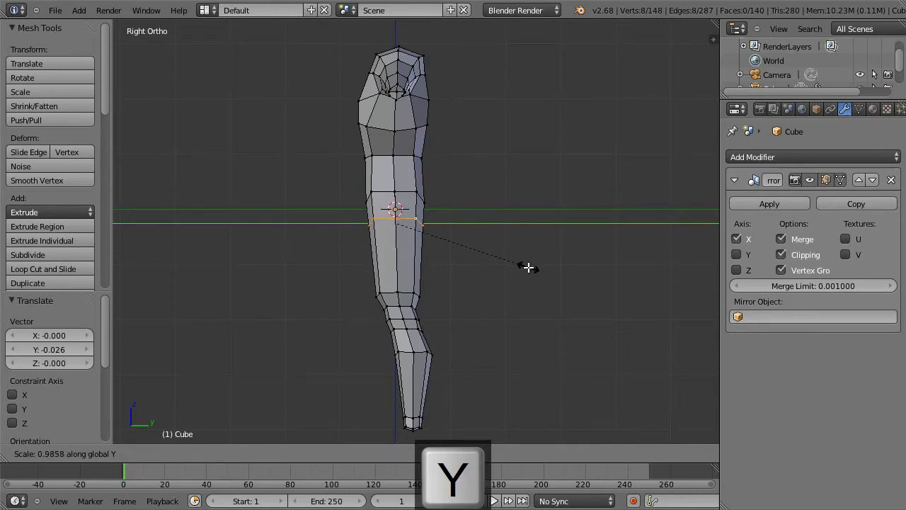
pyautogui.click(528, 267)
pyautogui.press('z')
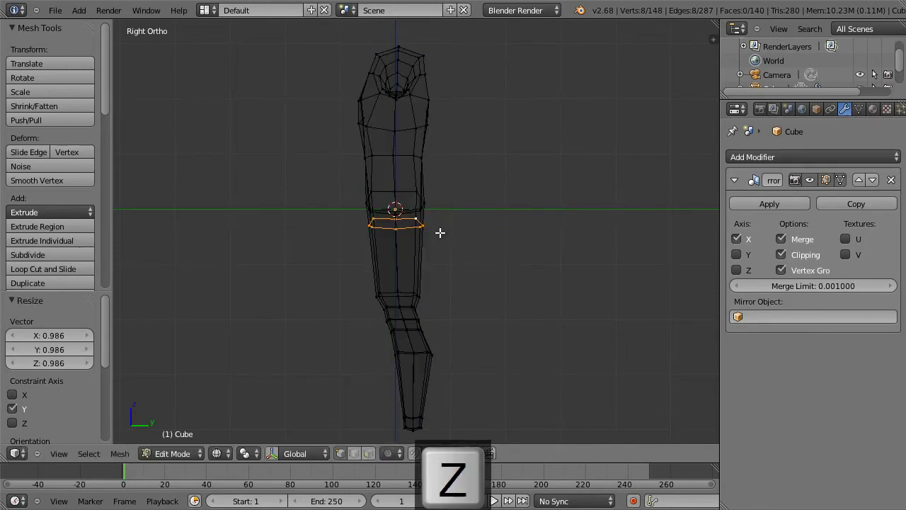
pyautogui.scroll(3, 440, 232)
pyautogui.moveTo(441, 229); pyautogui.dragTo(586, 236, button='middle')
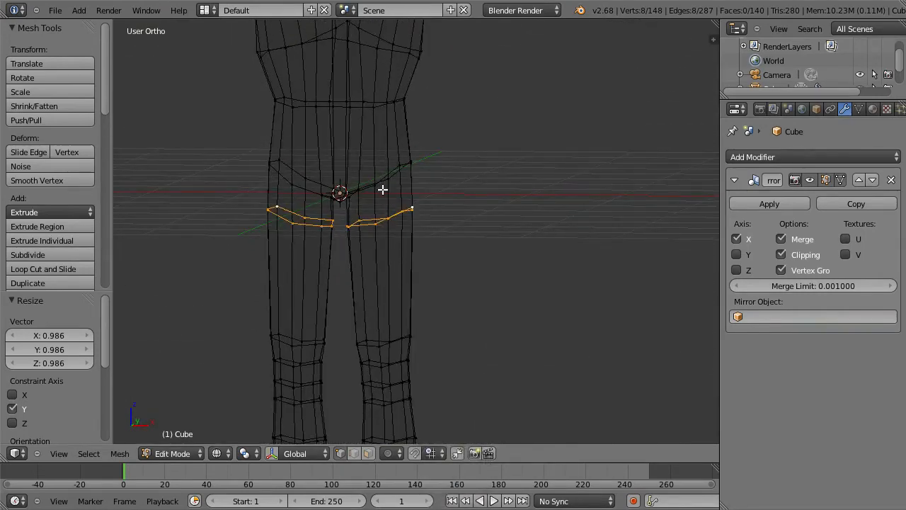
pyautogui.keyDown('alt'); pyautogui.rightClick(371, 186); pyautogui.keyUp('alt')
pyautogui.press('KP_3')
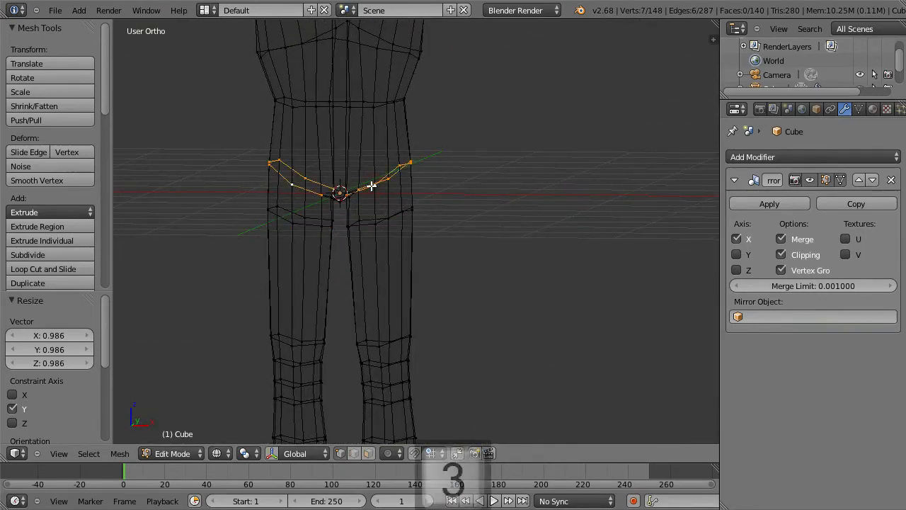
pyautogui.press('z')
# Step: Move the rear edge of the hip loop about 0.126 in Y and -0.186 in Z to form the buttocks
pyautogui.moveTo(597, 232)
pyautogui.keyDown('shift'); pyautogui.mouseDown(button='middle')
pyautogui.moveTo(505, 269)
pyautogui.moveTo(465, 224)
pyautogui.moveTo(406, 236)
pyautogui.mouseUp(button='middle'); pyautogui.keyUp('shift')
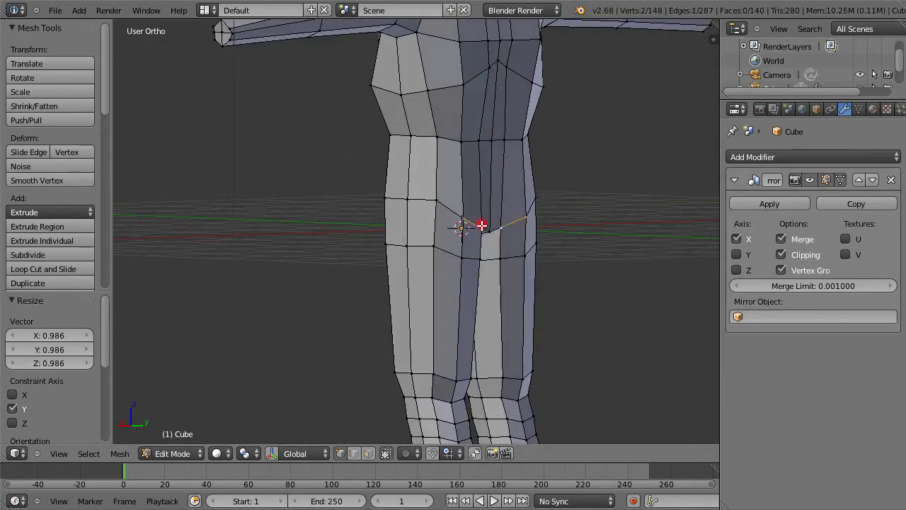
pyautogui.press('KP_3')
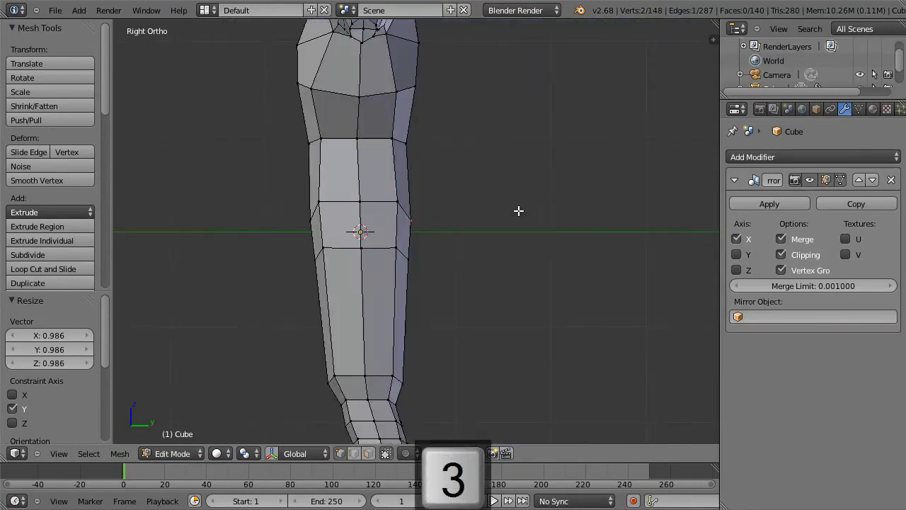
pyautogui.press('g')
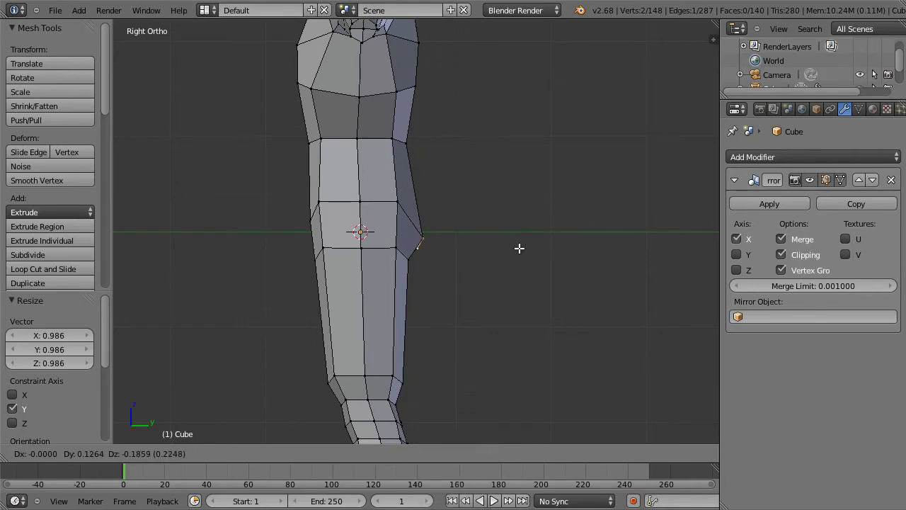
pyautogui.click(519, 247)
# Step: Add an edge loop around the pelvis between waist and hip, and scale it to about 0.962 along Y
pyautogui.hotkey('ctrl', 'r')
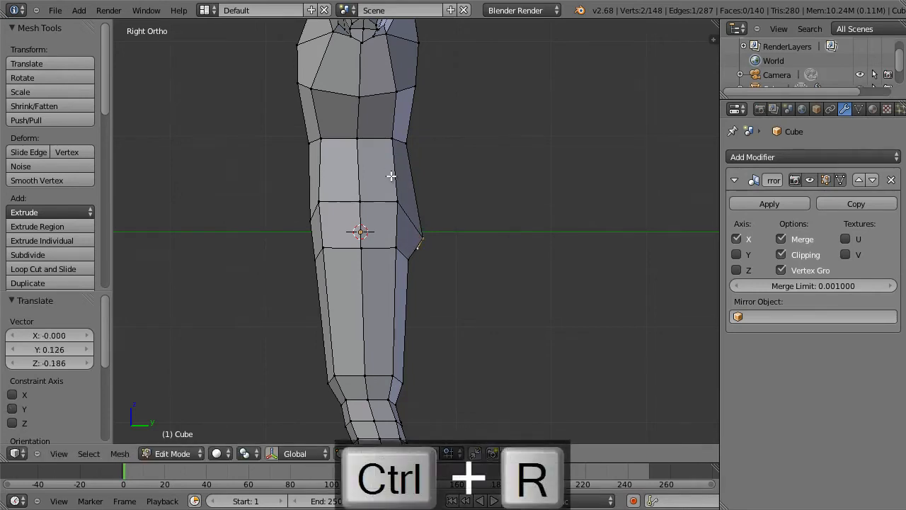
pyautogui.click(386, 171)
pyautogui.click(387, 169)
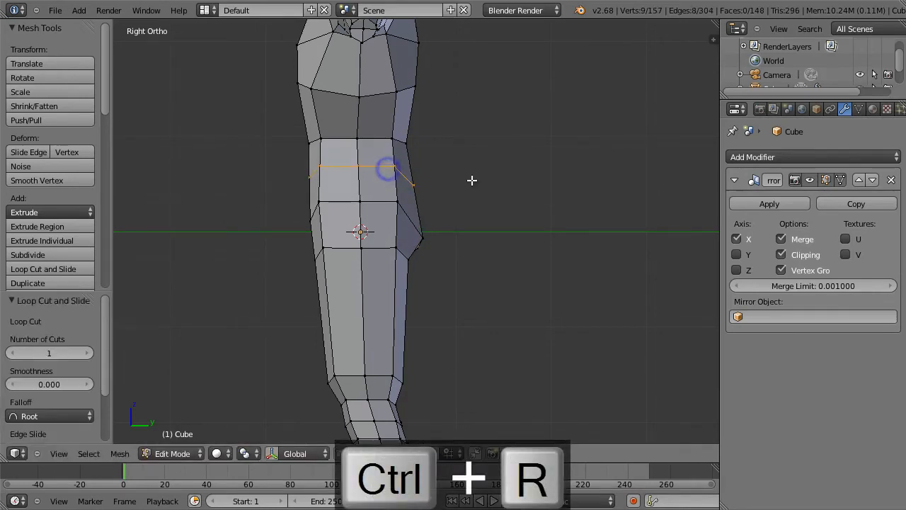
pyautogui.press('s')
pyautogui.click(500, 174)
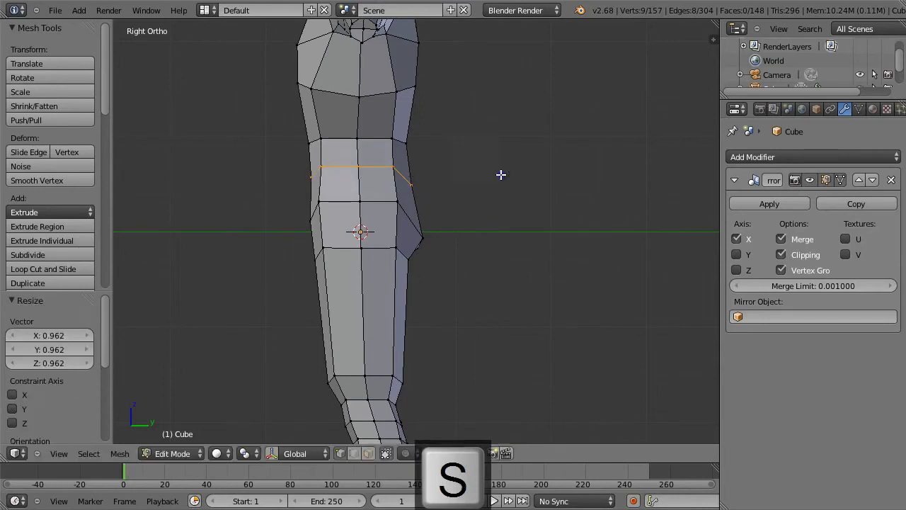
# Step: Move the new pelvis loop's rear vertex about 0.074 in Y and 0.030 in Z
pyautogui.rightClick(414, 183)
pyautogui.press('g')
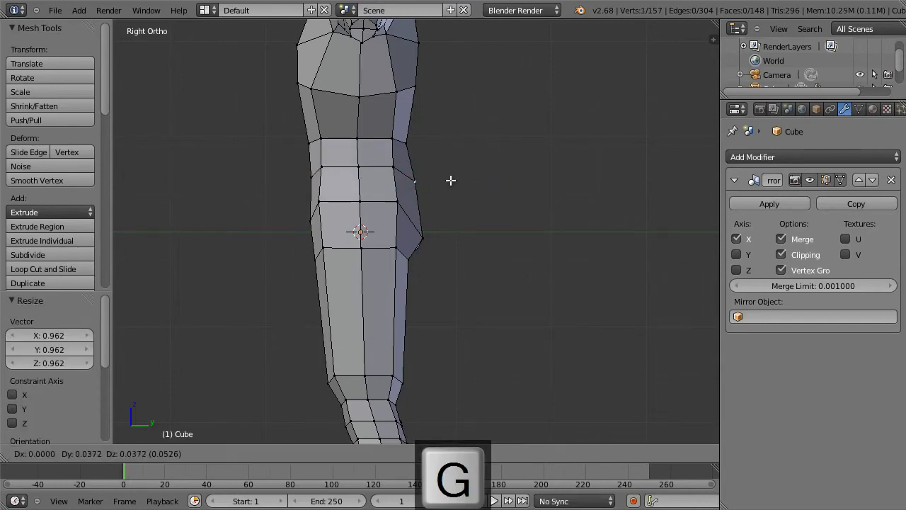
pyautogui.click(452, 180)
pyautogui.rightClick(409, 142)
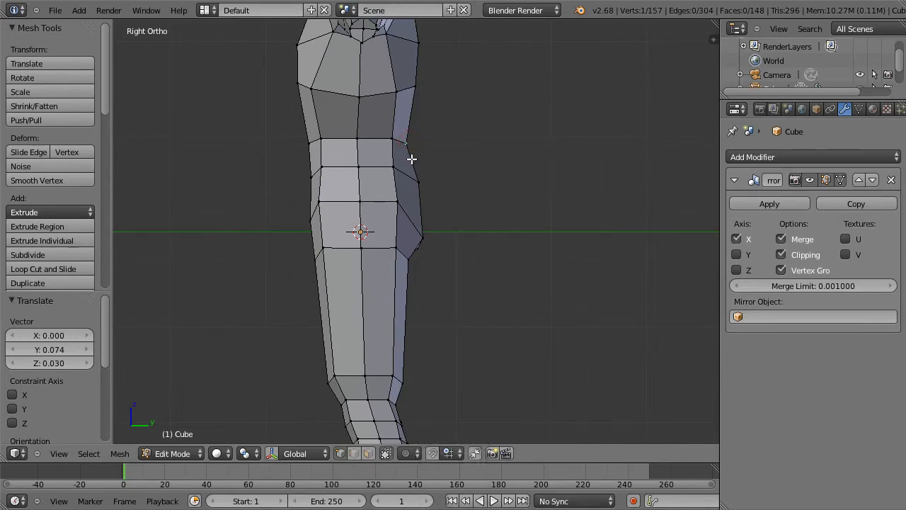
# Step: Rotate the rear edge of the new pelvis loop by about -13.9° and reposition it in the right side view
pyautogui.moveTo(426, 190); pyautogui.dragTo(327, 204, button='middle')
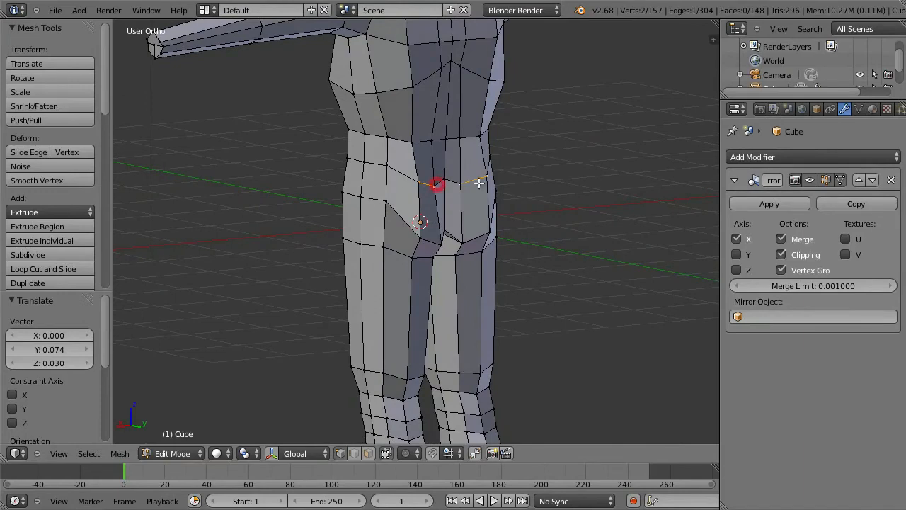
pyautogui.press('KP_3')
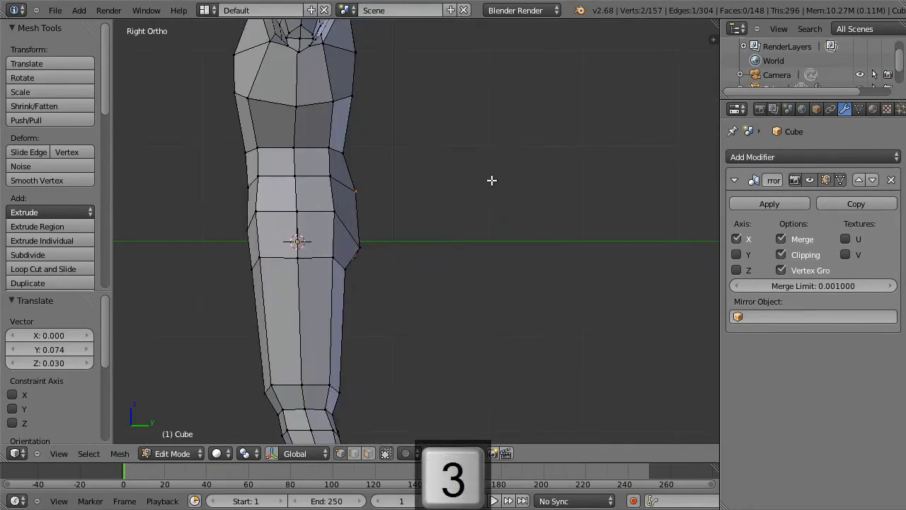
pyautogui.press('KP_1')
pyautogui.press('KP_3')
pyautogui.moveTo(454, 206); pyautogui.dragTo(386, 196, button='middle')
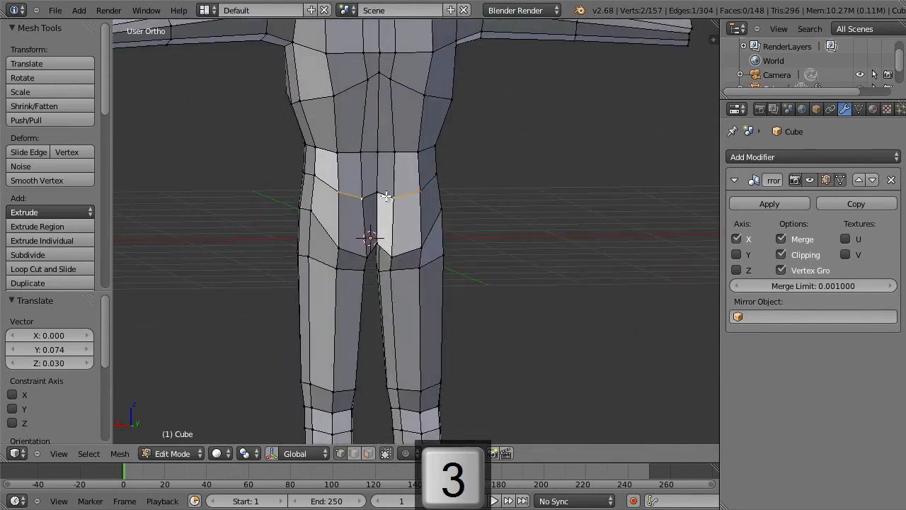
pyautogui.press('r')
pyautogui.click(420, 186)
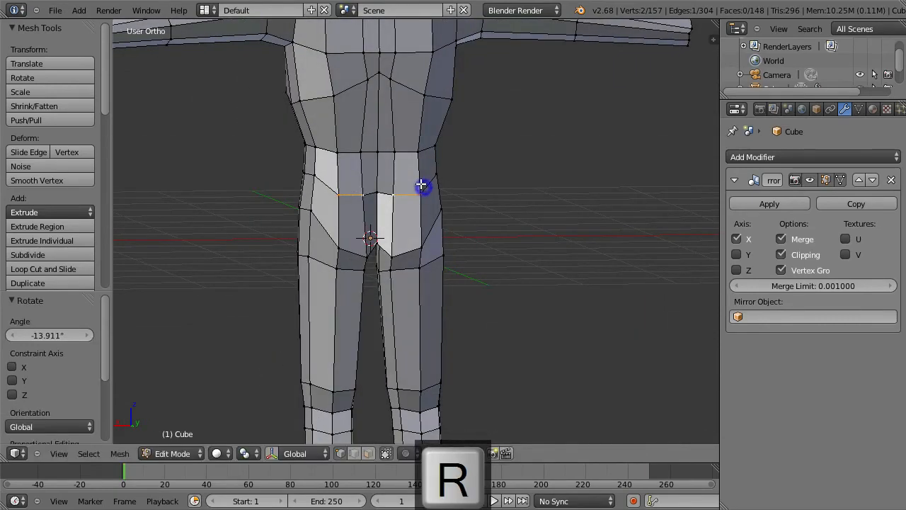
pyautogui.press('KP_3')
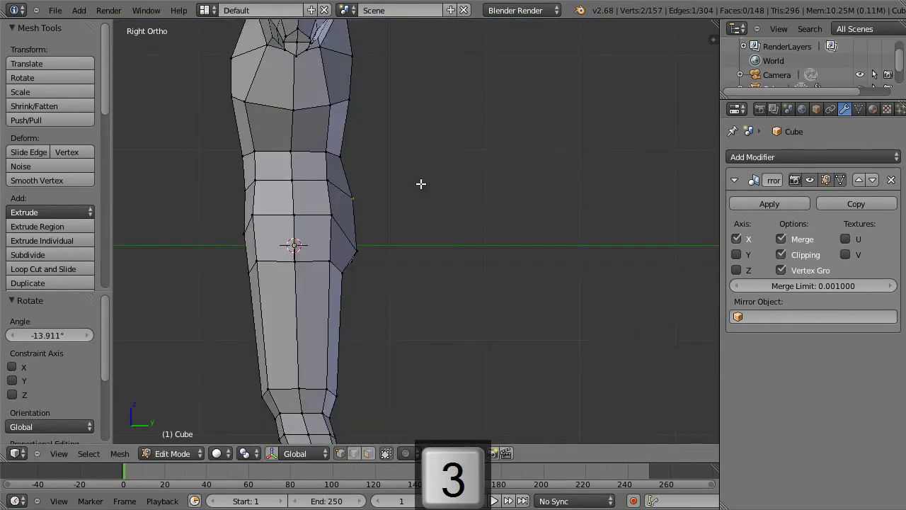
pyautogui.press('g')
pyautogui.click(366, 198)
# Step: Lower two rear vertices of the waist loop, the first by about 0.141 and the second by about 0.201 along Z
pyautogui.moveTo(325, 181); pyautogui.dragTo(348, 178, button='right')
pyautogui.click(324, 182)
pyautogui.click(340, 174)
pyautogui.moveTo(378, 162); pyautogui.dragTo(340, 165, button='middle')
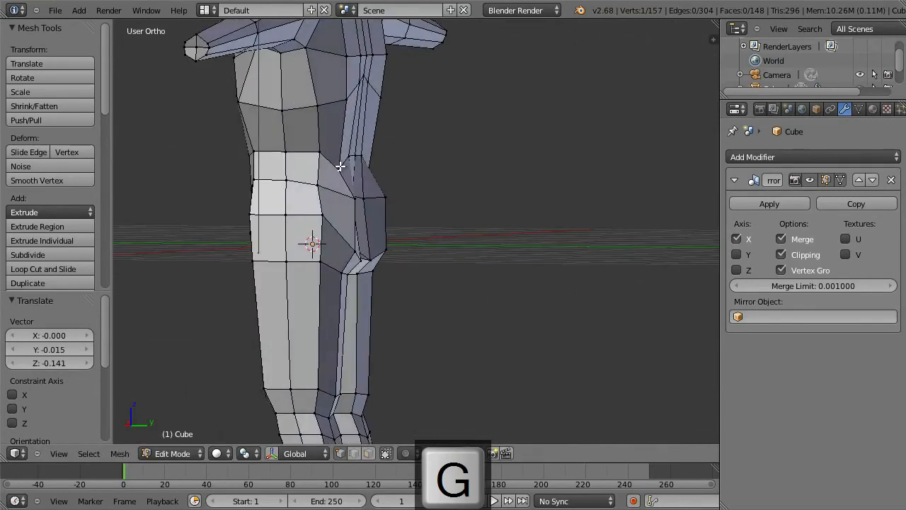
pyautogui.moveTo(352, 155); pyautogui.dragTo(347, 184, button='right')
pyautogui.click(347, 184)
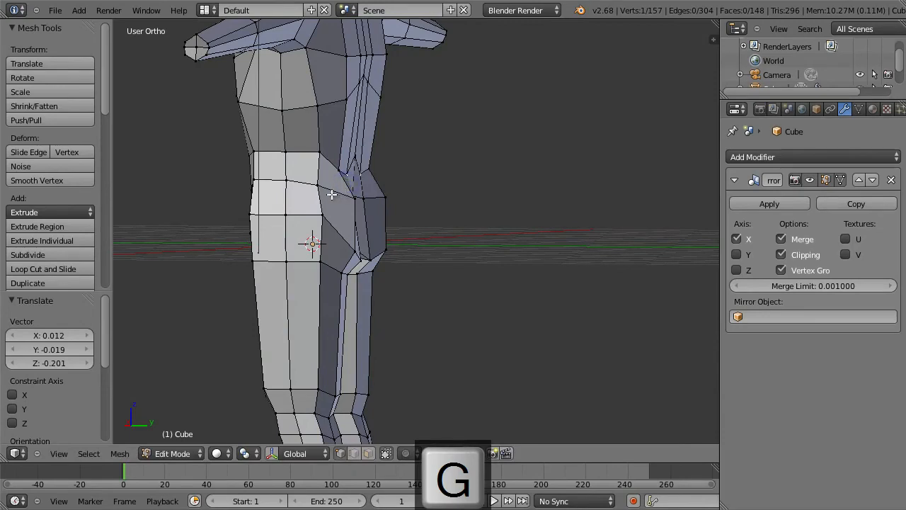
# Step: Move the pelvis loop's rear vertex beside the center line about 0.121 along Y
pyautogui.moveTo(332, 193); pyautogui.dragTo(279, 196, button='middle')
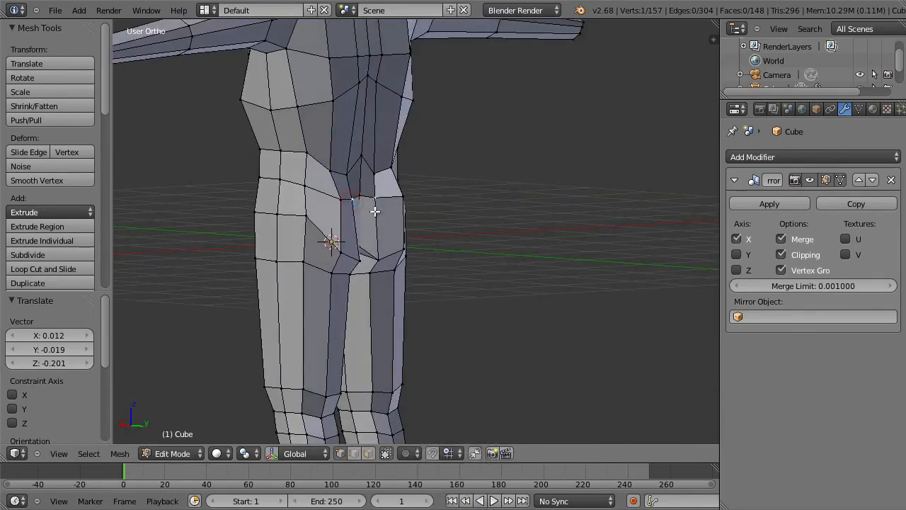
pyautogui.press('g')
pyautogui.press('y')
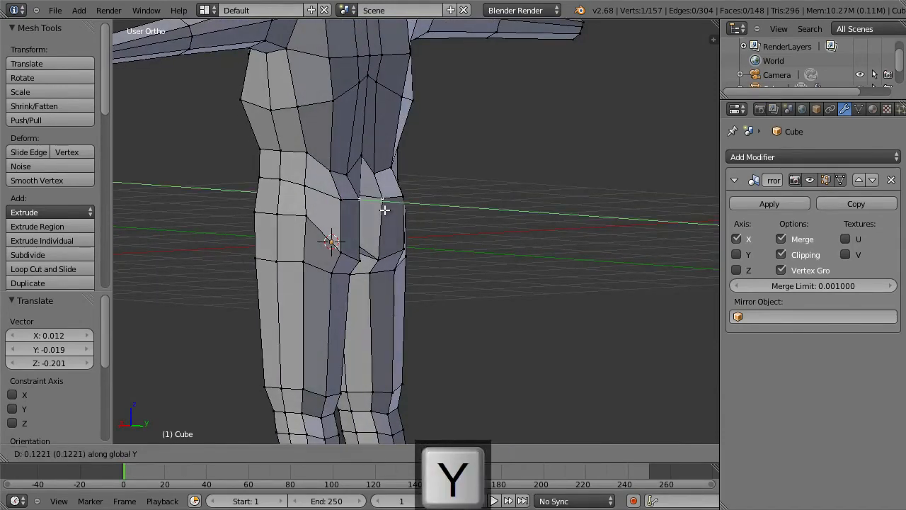
pyautogui.click(384, 209)
pyautogui.moveTo(384, 209)
pyautogui.mouseDown(button='middle')
pyautogui.moveTo(357, 228)
pyautogui.moveTo(338, 218)
pyautogui.moveTo(369, 200)
pyautogui.mouseUp(button='middle')
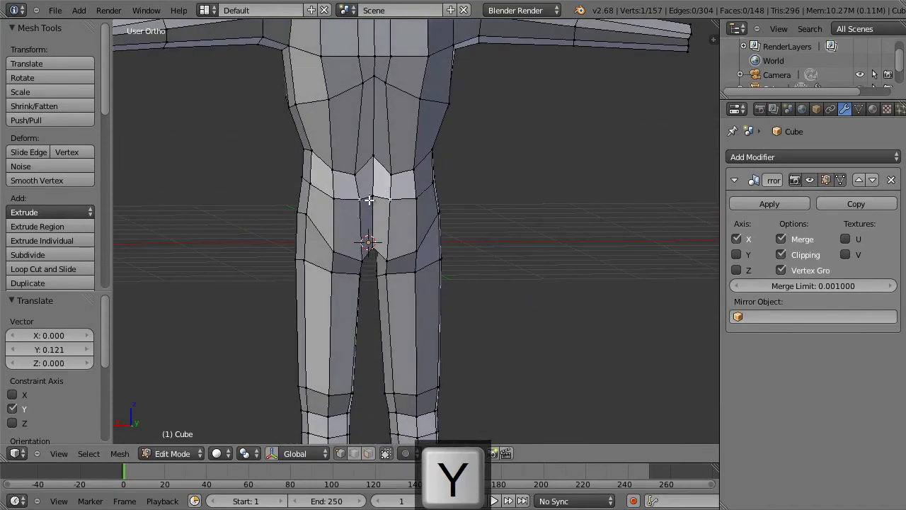
# Step: In the back view, move the inner rear pelvis vertex about -0.089 in X and raise the rear crotch vertex about 0.07 in Z
pyautogui.hotkey('ctrl', '1')
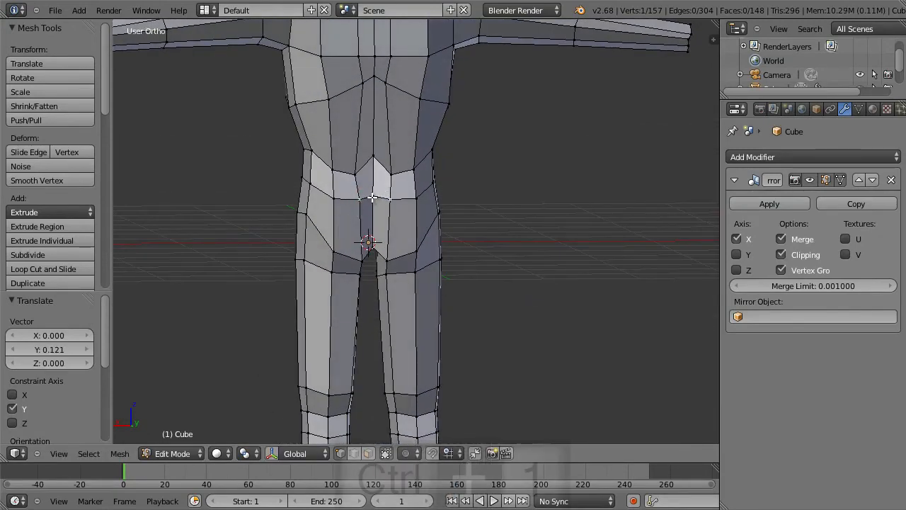
pyautogui.hotkey('ctrl', '1')
pyautogui.press('g')
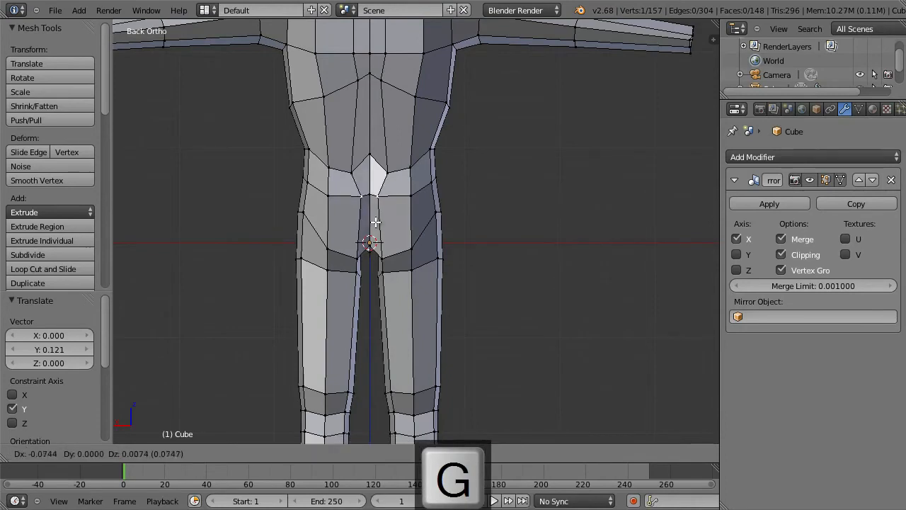
pyautogui.click(372, 223)
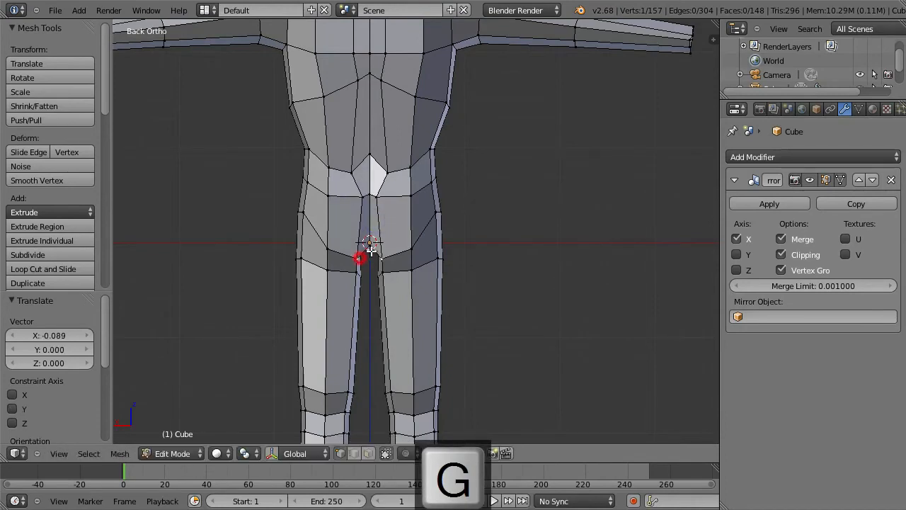
pyautogui.press('g')
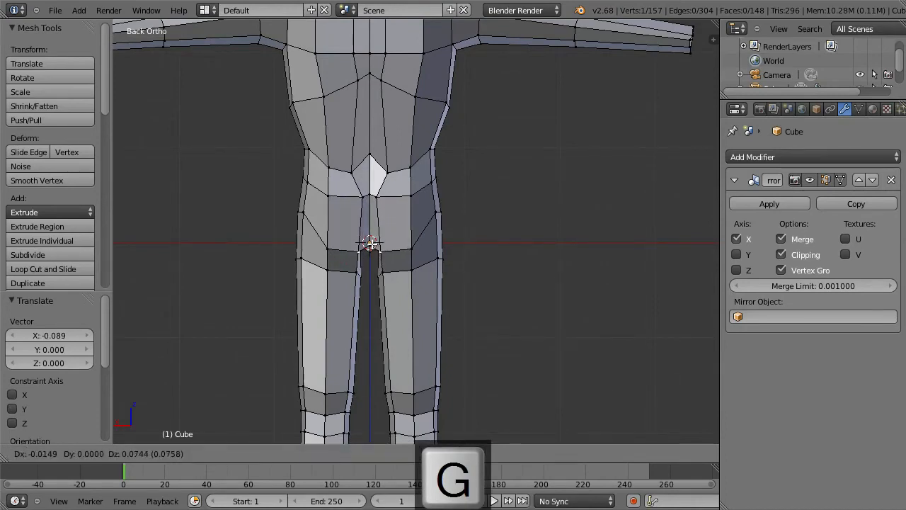
pyautogui.click(370, 244)
# Step: Lower two outer hip vertices about 0.119 and 0.089 in Z, and move the one above about 0.015 in X and -0.030 in Z
pyautogui.press('g')
pyautogui.click(303, 215)
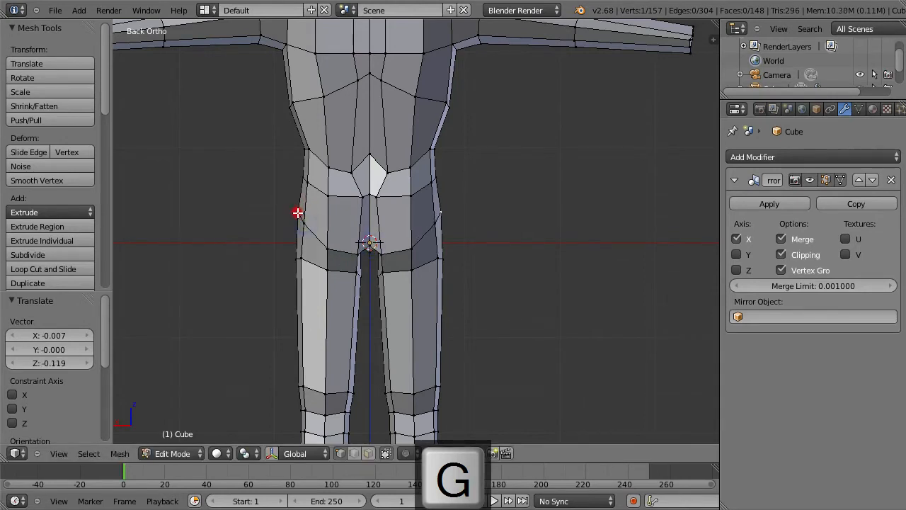
pyautogui.press('g')
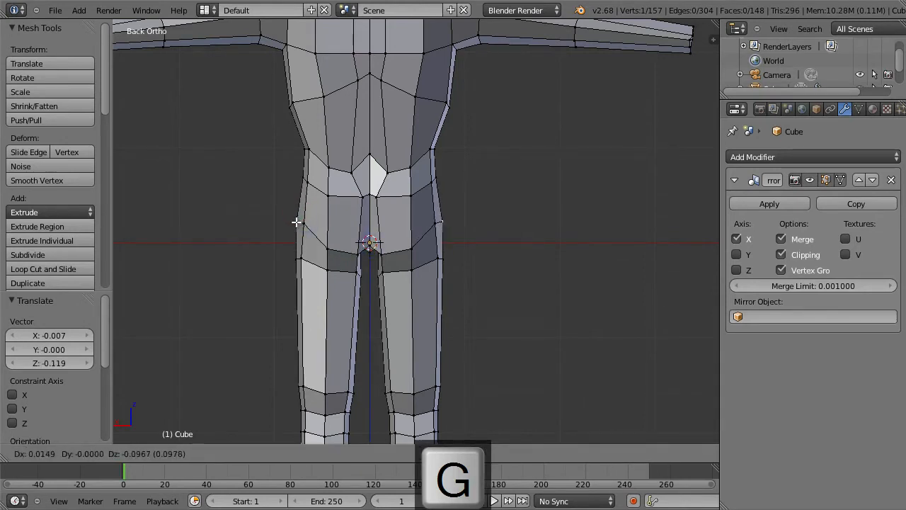
pyautogui.click(298, 218)
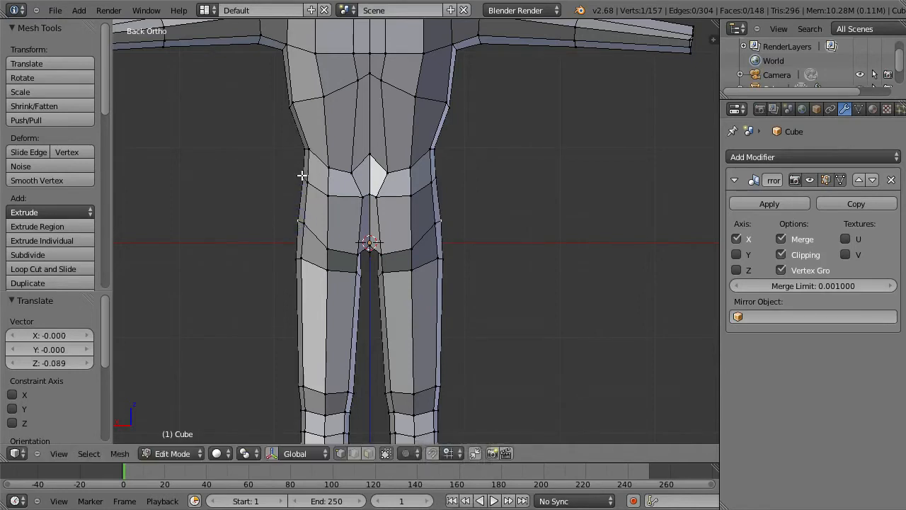
pyautogui.press('g')
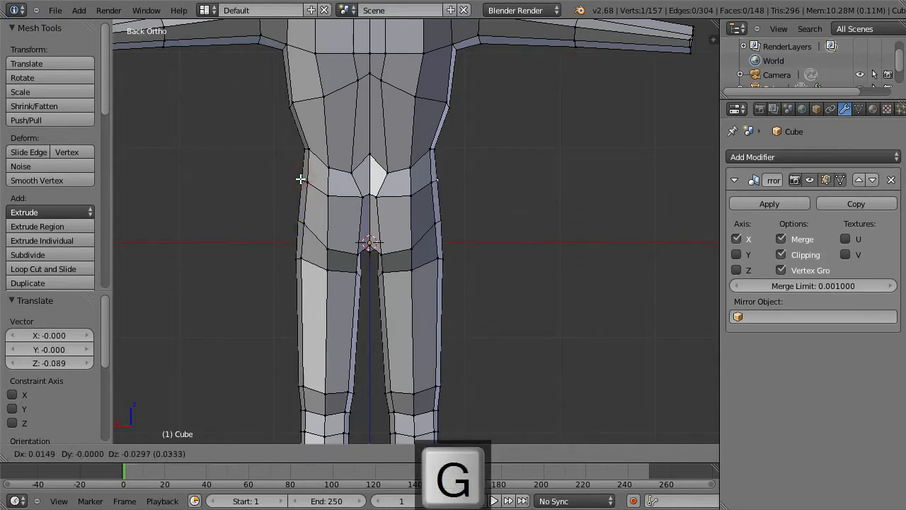
pyautogui.click(300, 179)
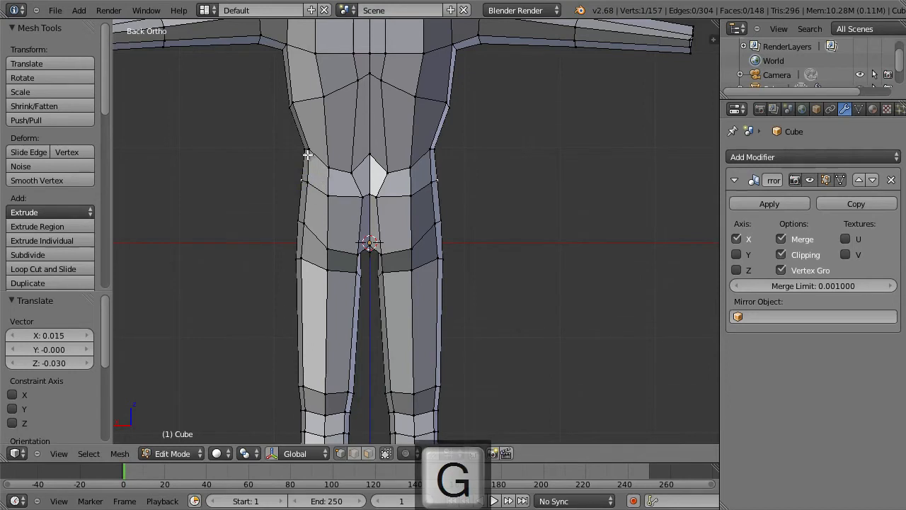
# Step: Adjust the rear waist vertex beside the center line slightly and move the lower buttock vertex about -0.008 in X and -0.045 in Z
pyautogui.rightClick(354, 172)
pyautogui.press('g')
pyautogui.click(357, 171)
pyautogui.moveTo(364, 218); pyautogui.dragTo(333, 248, button='middle')
pyautogui.rightClick(333, 252)
pyautogui.press('g')
pyautogui.click(335, 253)
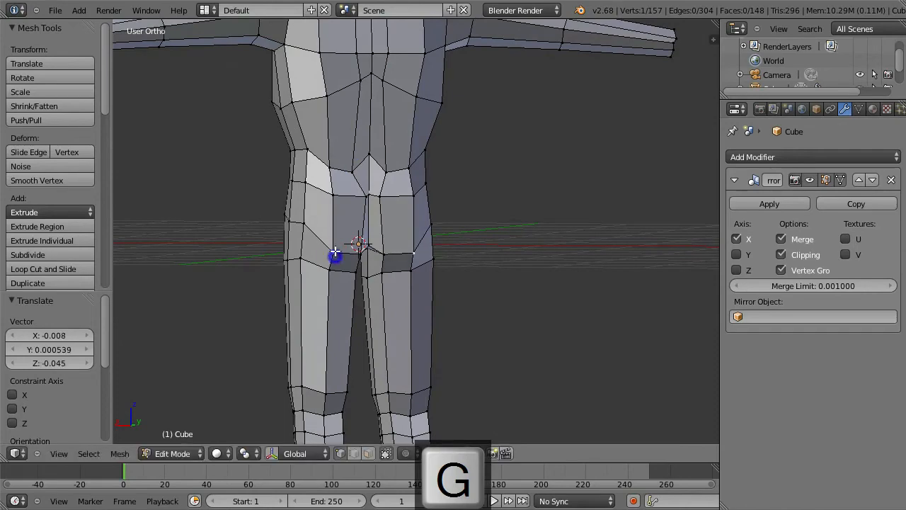
pyautogui.press('KP_1')
pyautogui.press('KP_3')
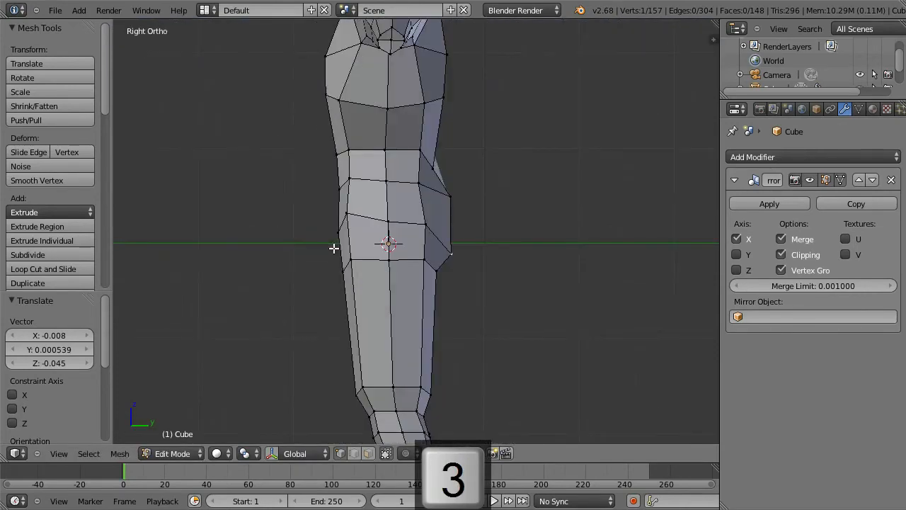
pyautogui.scroll(-3, 438, 201)
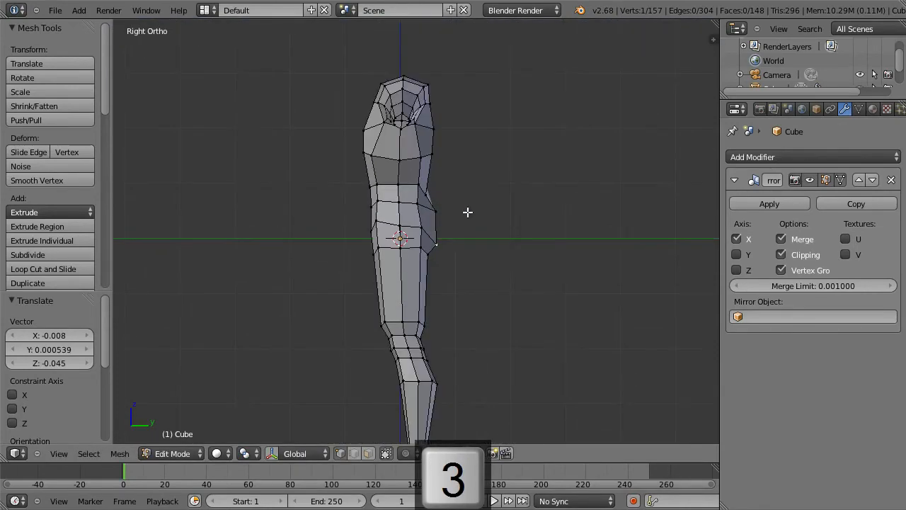
pyautogui.press('a')
pyautogui.press('b')
pyautogui.moveTo(324, 215); pyautogui.dragTo(461, 181)
pyautogui.press('s')
pyautogui.press('y')
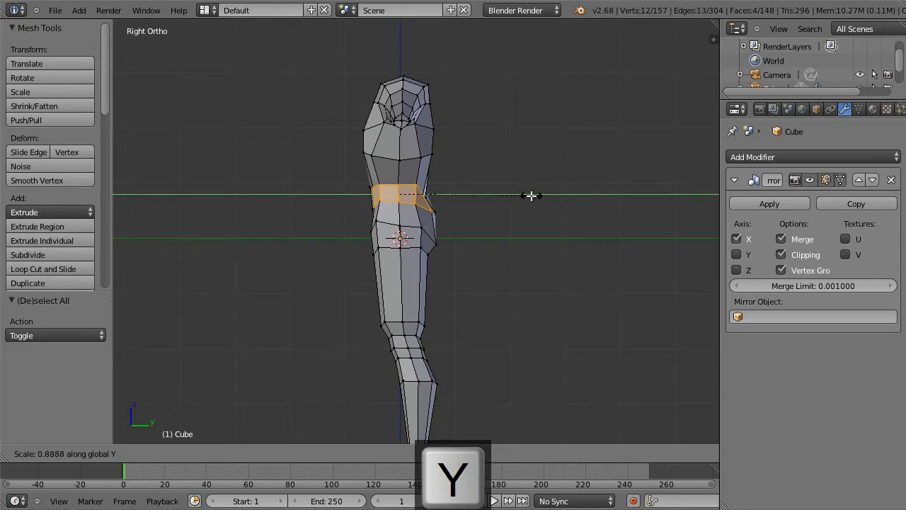
pyautogui.press('Escape')
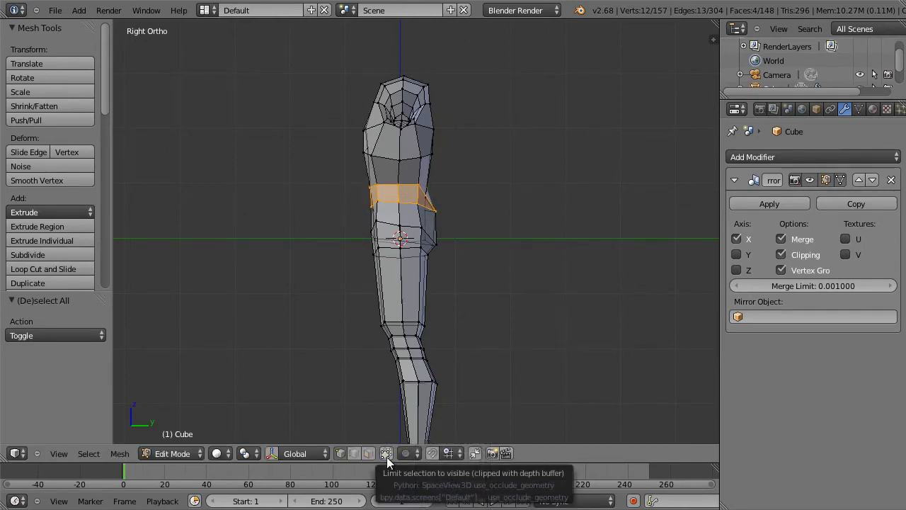
# Step: With limit selection to visible turned off, select the whole band below the waist and scale it to about 0.90 along Y
pyautogui.press('a')
pyautogui.press('b')
pyautogui.moveTo(468, 183); pyautogui.dragTo(340, 208)
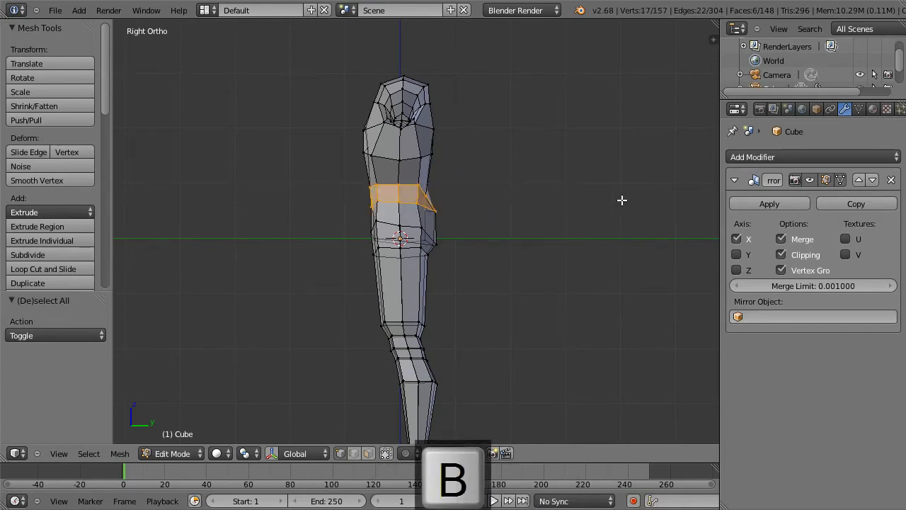
pyautogui.press('s')
pyautogui.press('y')
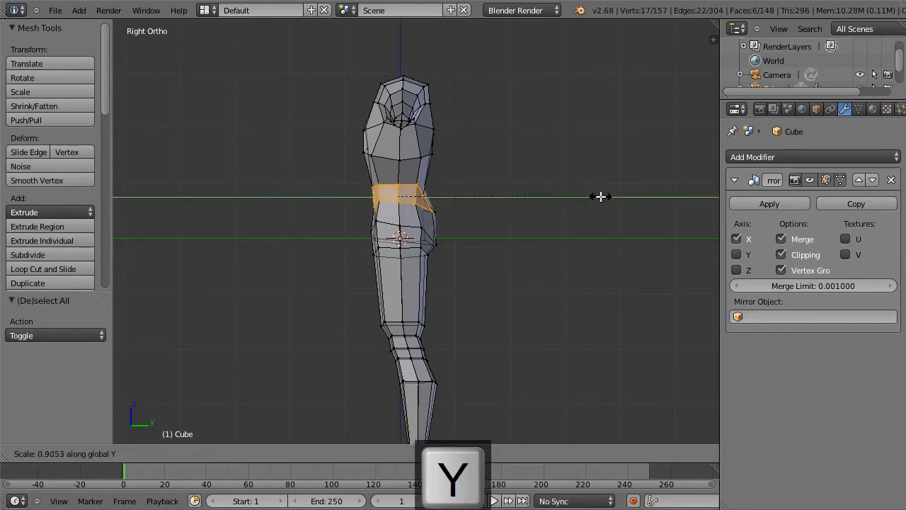
pyautogui.click(598, 195)
pyautogui.press('a')
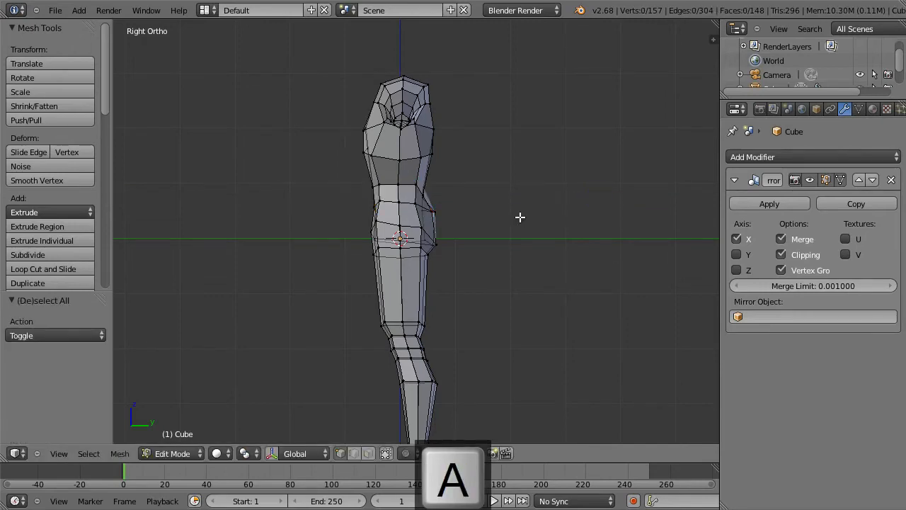
pyautogui.press('z')
pyautogui.press('z')
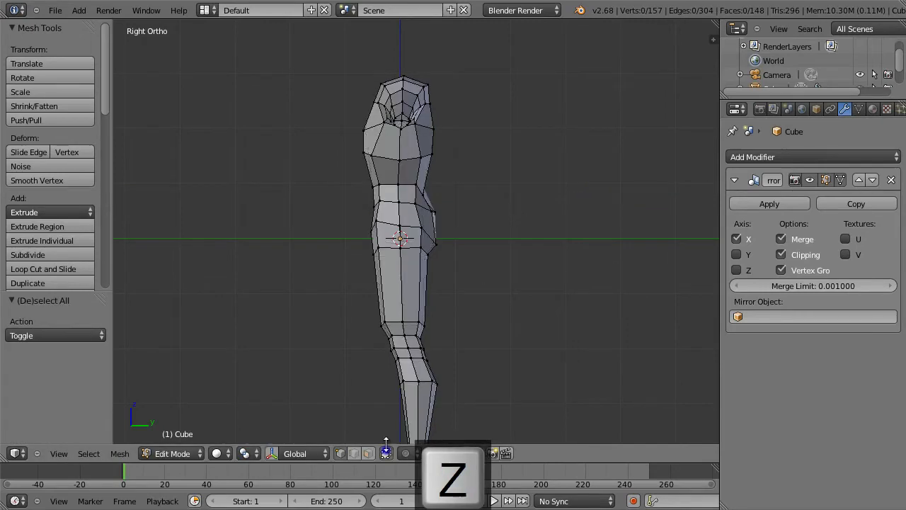
# Step: In the back view, move the inner rear pelvis vertex about 0.064 in X and -0.039 in Z, and lower the center one about 0.051
pyautogui.moveTo(492, 263); pyautogui.dragTo(367, 260, button='middle')
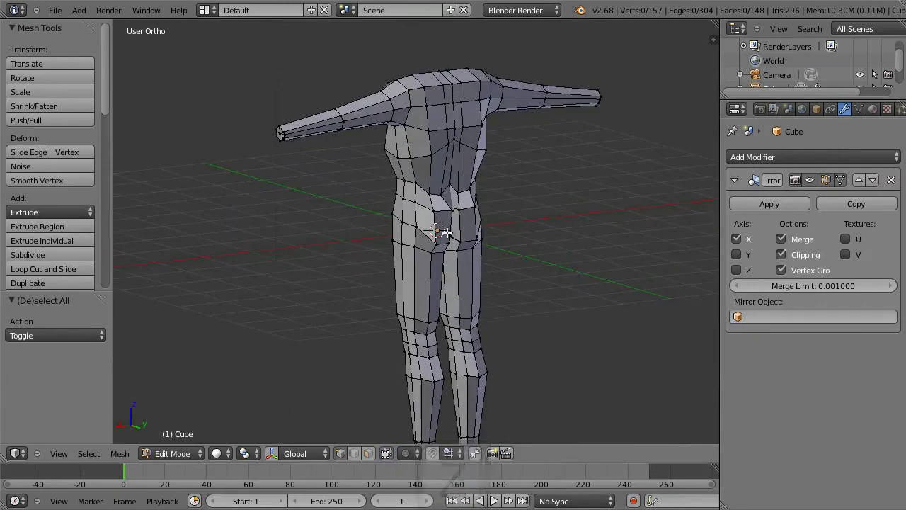
pyautogui.press('KP_3')
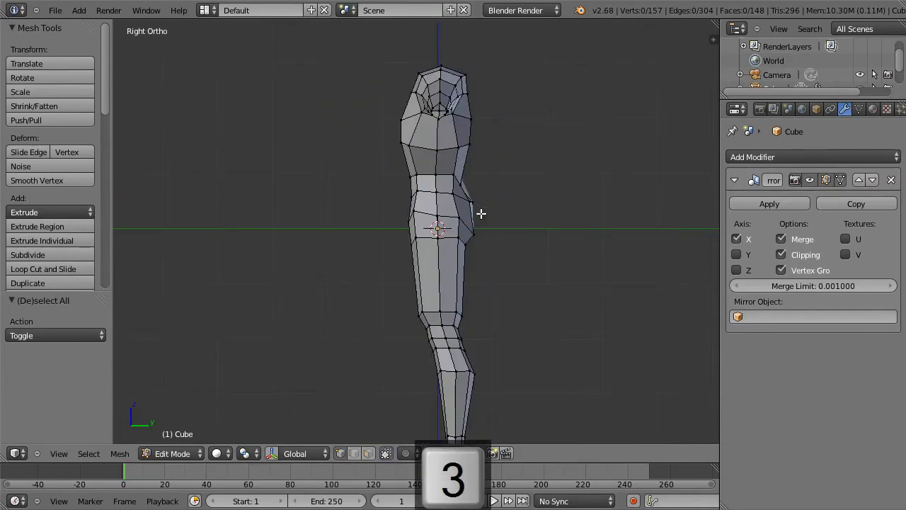
pyautogui.press('ctrl+KP_1')
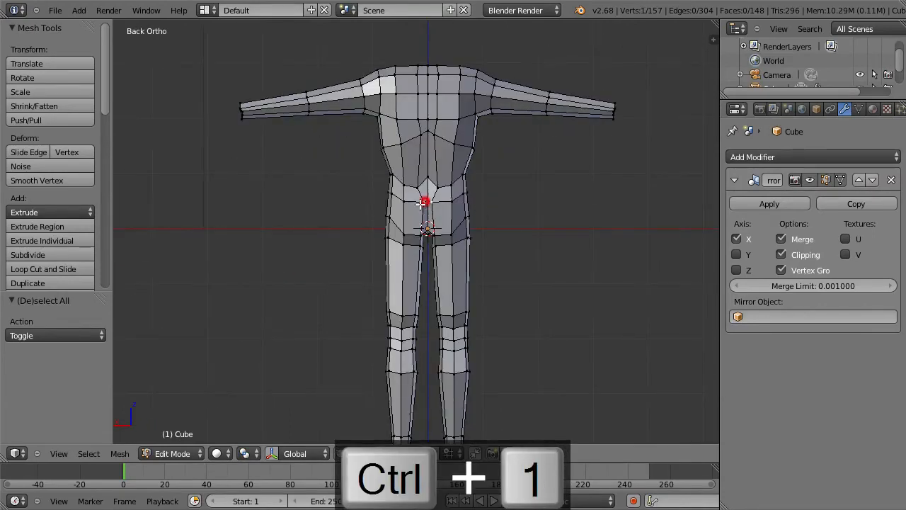
pyautogui.press('g')
pyautogui.click(417, 206)
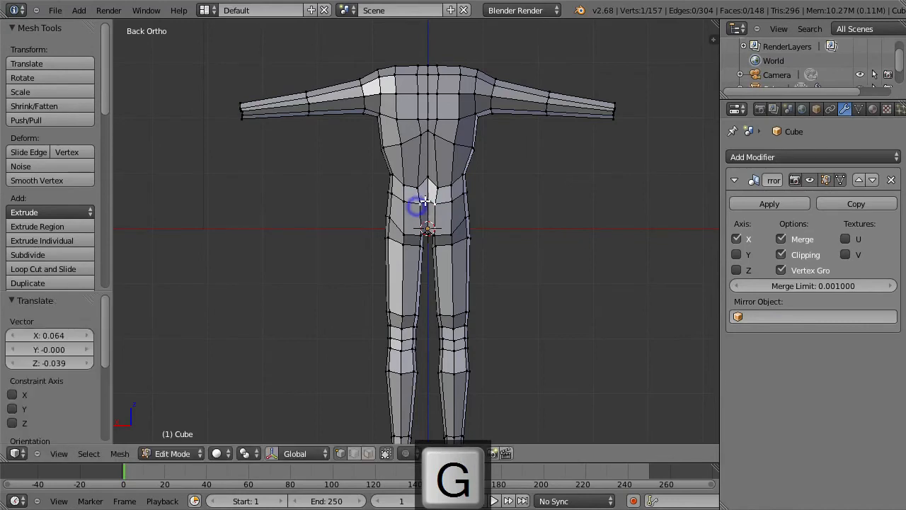
pyautogui.press('g')
pyautogui.click(427, 207)
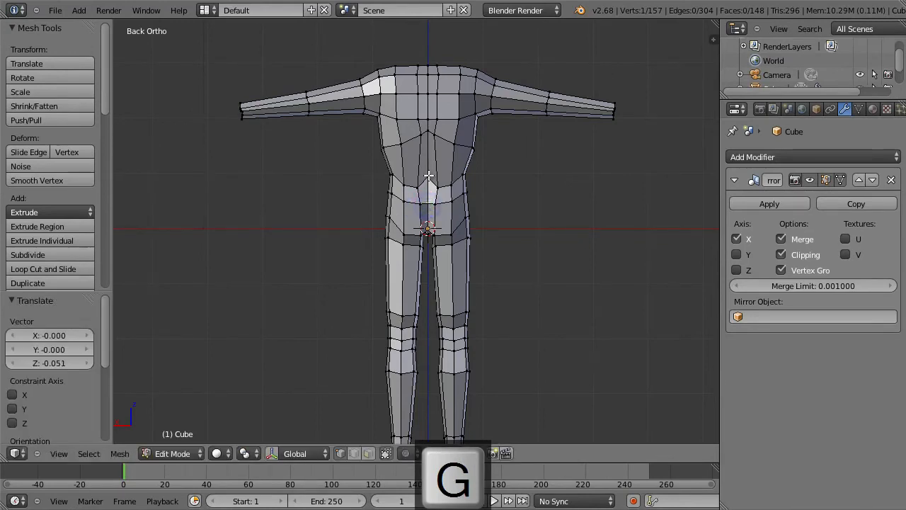
# Step: Lower the waist loop's center rear vertex about 0.167 in Z and move its neighbor about -0.051 in X and 0.026 in Z
pyautogui.press('g')
pyautogui.click(422, 186)
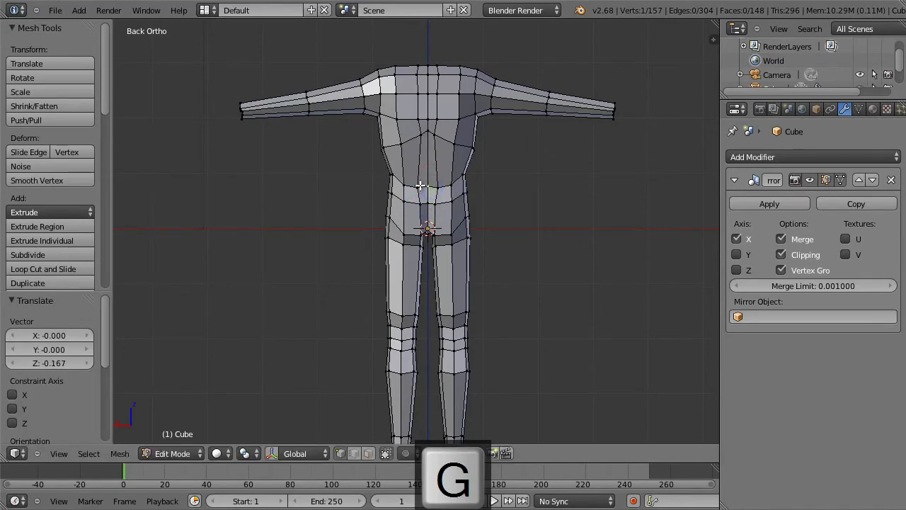
pyautogui.press('g')
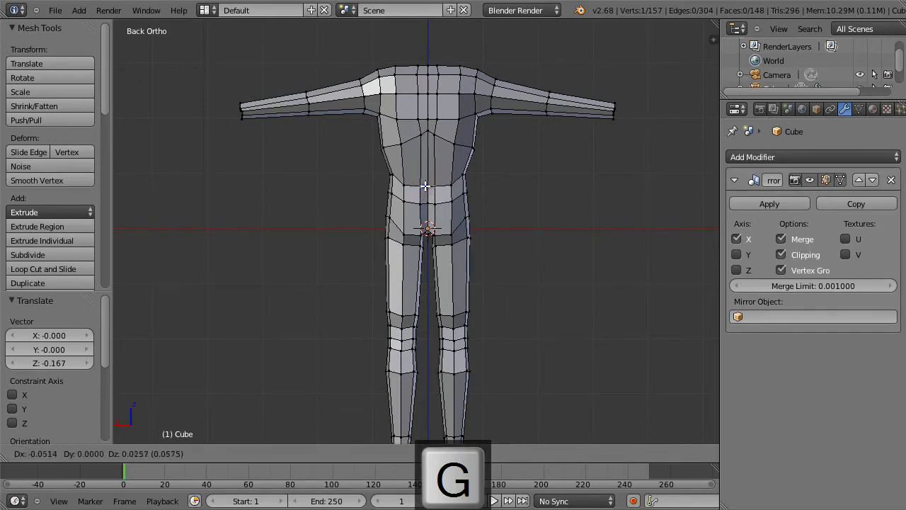
pyautogui.click(425, 186)
# Step: Smooth the three peaked vertices of the mid-back loop twice with Smooth Vertex
pyautogui.rightClick(421, 134)
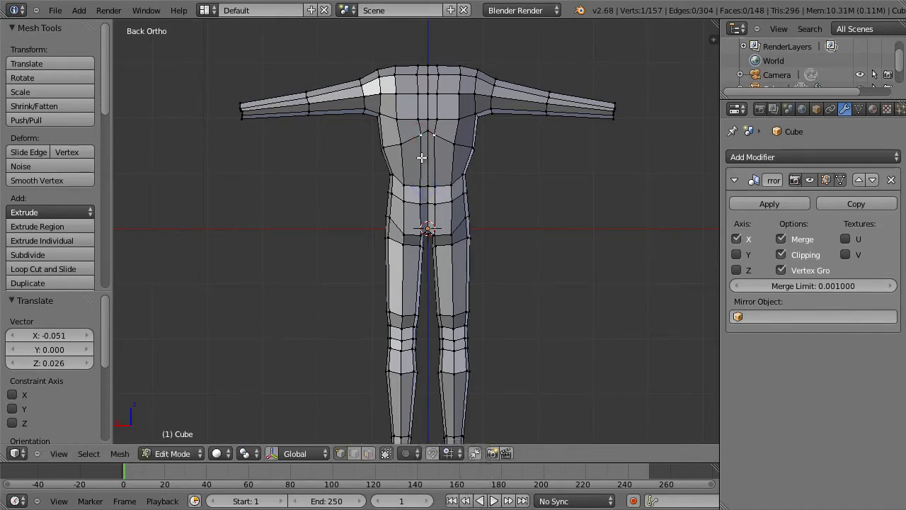
pyautogui.keyDown('shift'); pyautogui.rightClick(427, 131); pyautogui.keyUp('shift')
pyautogui.keyDown('shift'); pyautogui.rightClick(401, 145); pyautogui.keyUp('shift')
pyautogui.press('w')
pyautogui.click(453, 199)
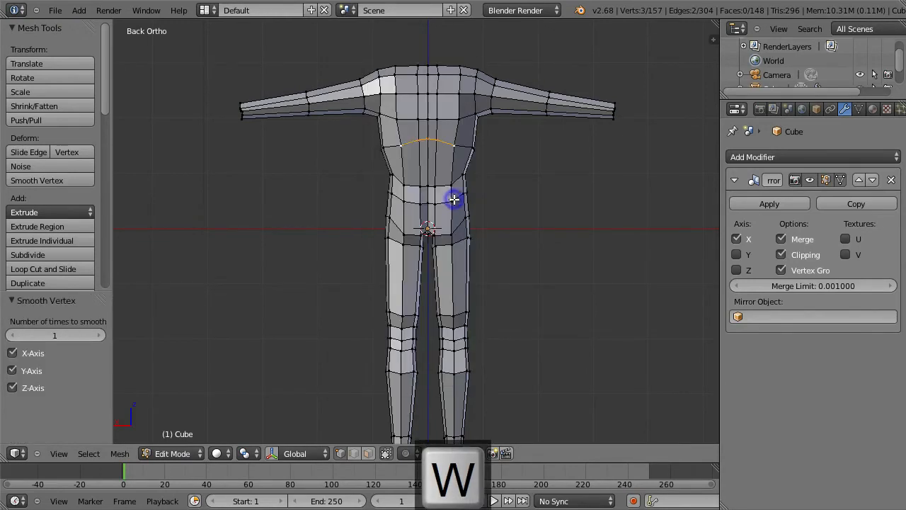
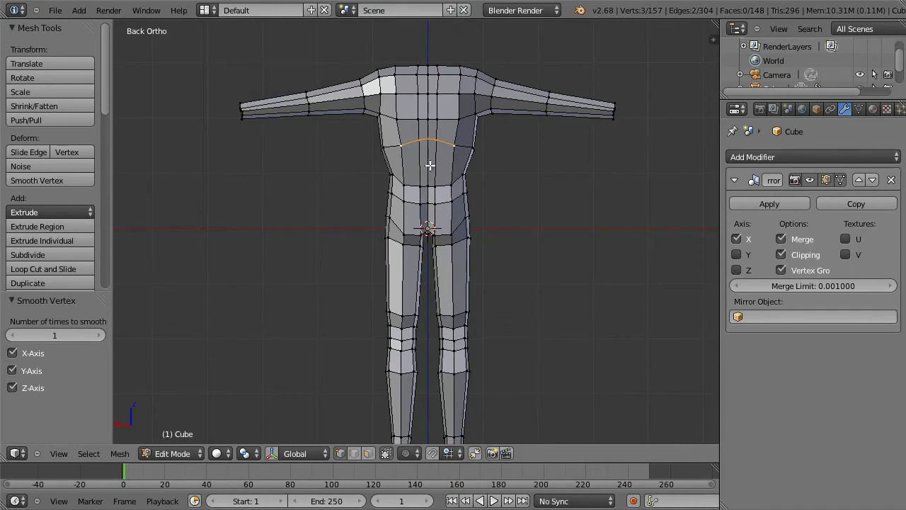
pyautogui.press('w')
pyautogui.click(448, 180)
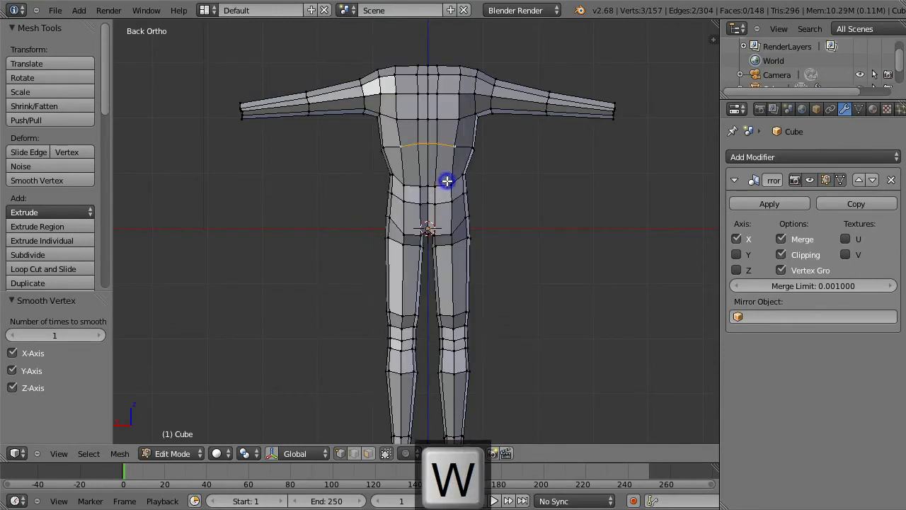
# Step: Select the waist edge loop and scale it to about 0.954 along X
pyautogui.keyDown('alt'); pyautogui.rightClick(393, 174); pyautogui.keyUp('alt')
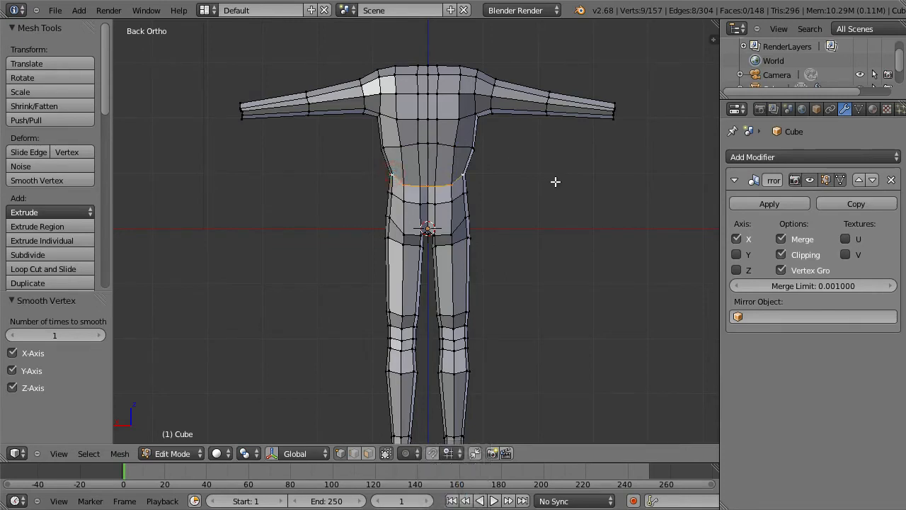
pyautogui.press('s')
pyautogui.press('x')
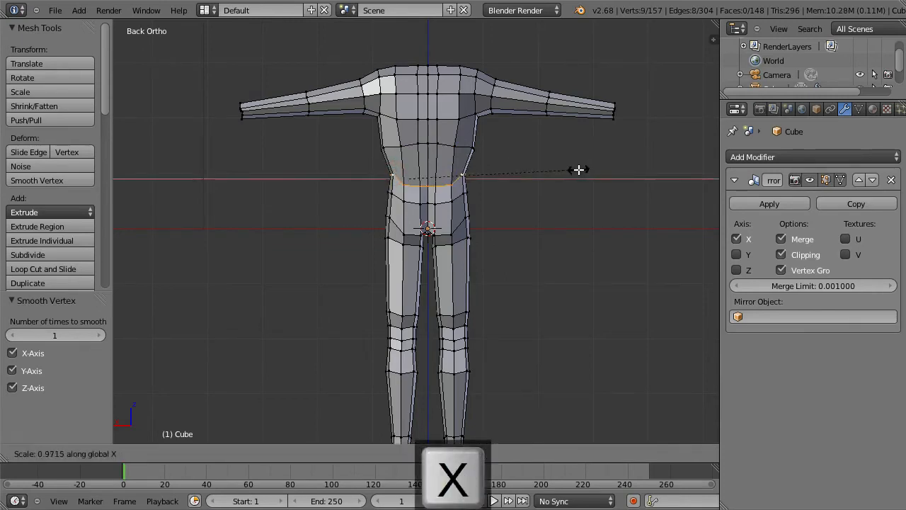
pyautogui.click(572, 173)
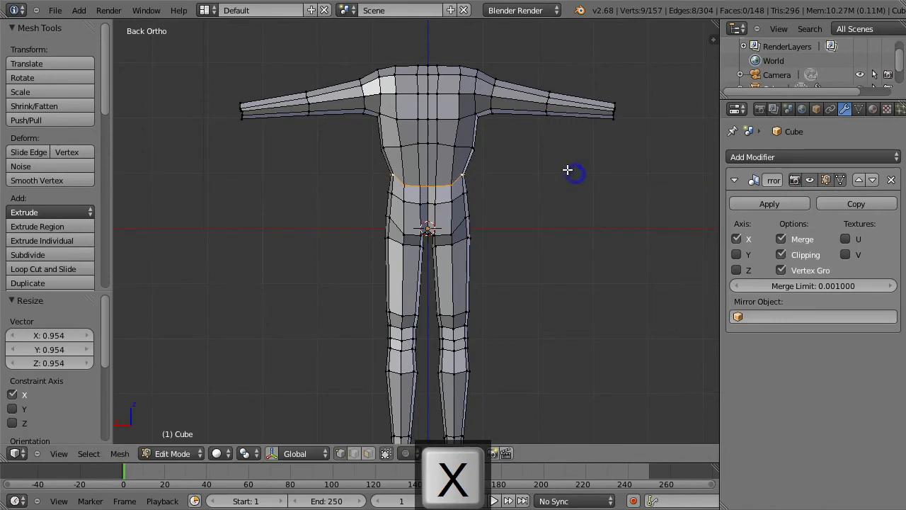
# Step: In the front view, add an edge loop around the abdomen between the waist and the lower ribcage
pyautogui.press('KP_1')
pyautogui.press('a')
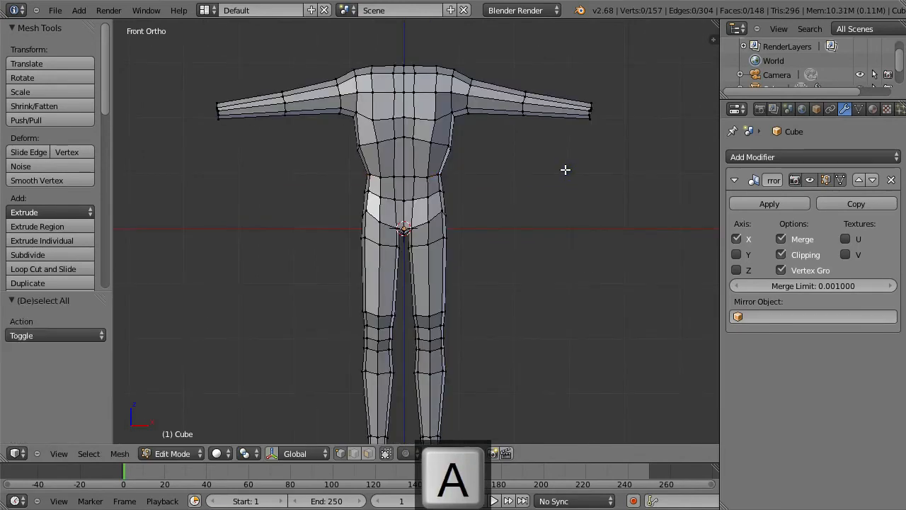
pyautogui.hotkey('ctrl', 'r')
pyautogui.click(420, 154)
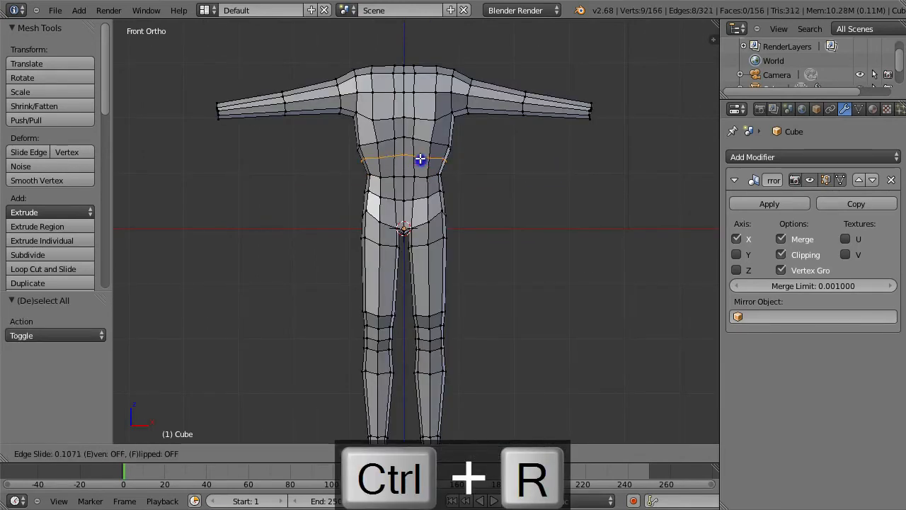
pyautogui.click(420, 154)
# Step: Scale the new abdomen loop to 0.834 and rotate it 13.576° so its center peaks upward
pyautogui.press('s')
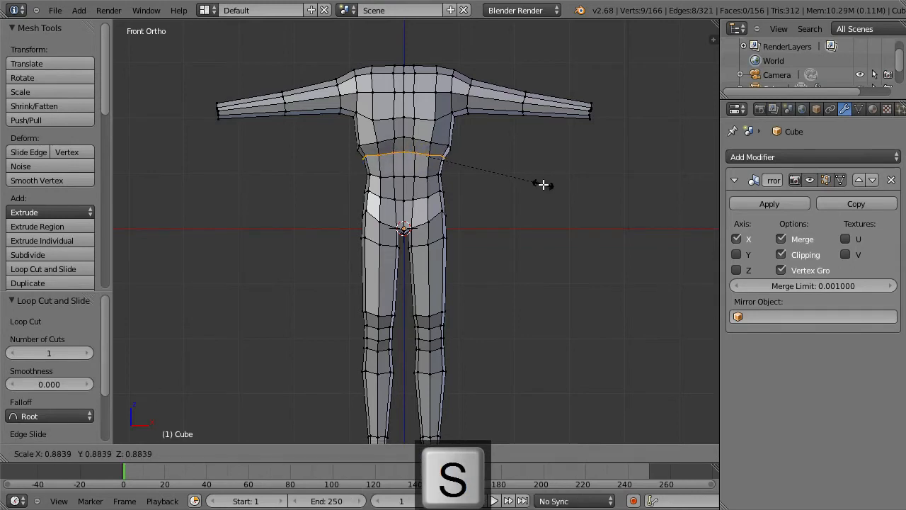
pyautogui.click(536, 186)
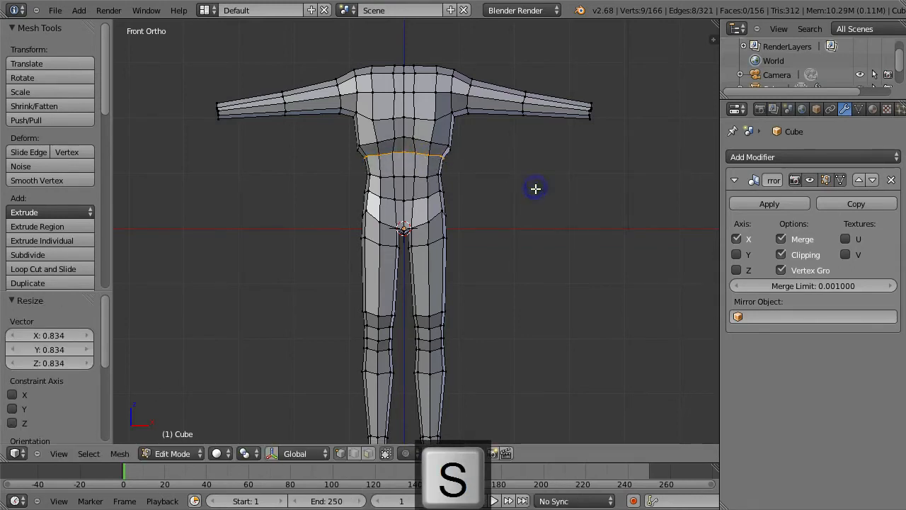
pyautogui.press('r')
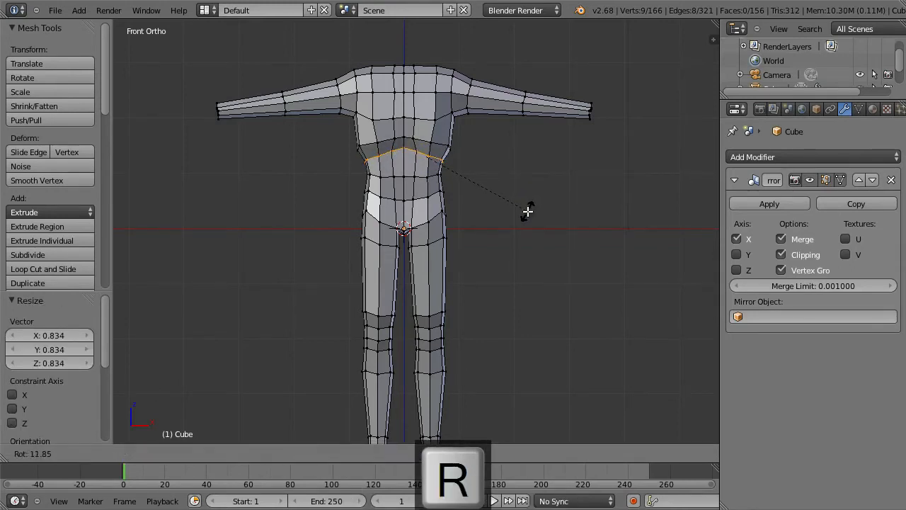
pyautogui.click(527, 214)
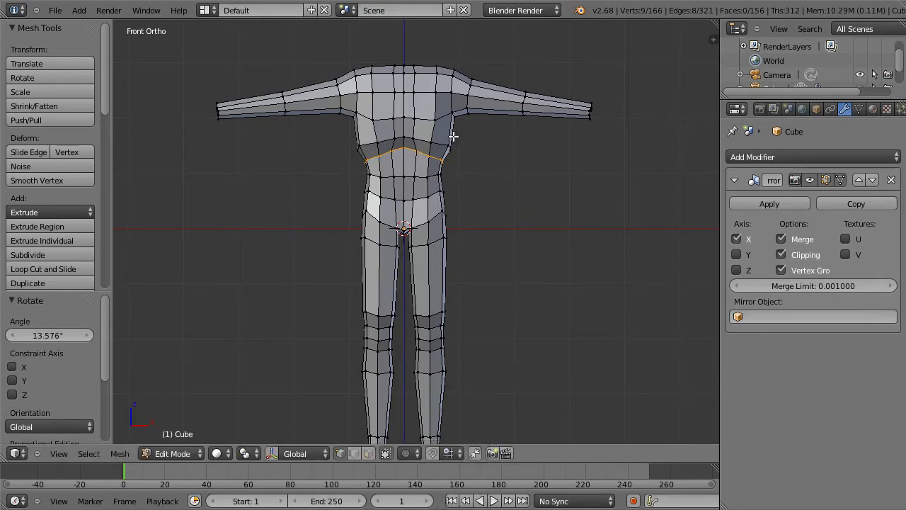
# Step: Render the scene from the camera and return to the mesh view
pyautogui.press('F12')
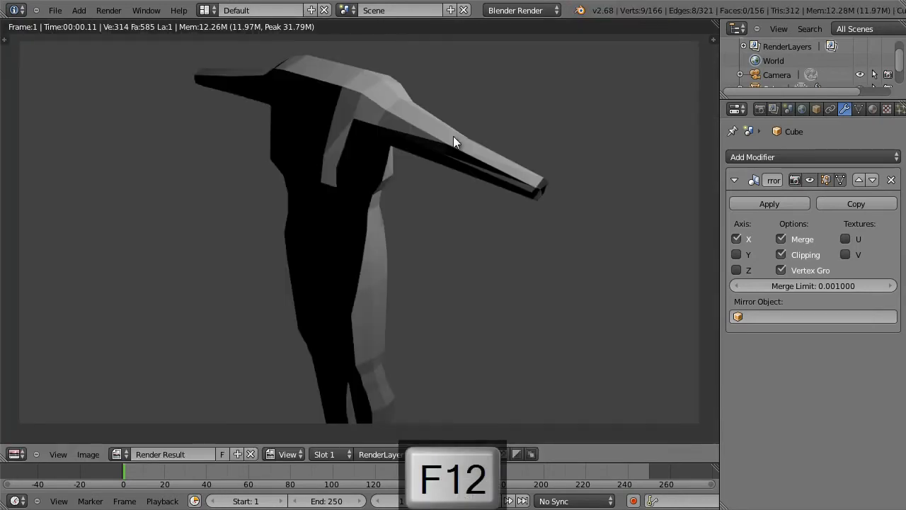
pyautogui.press('Escape')
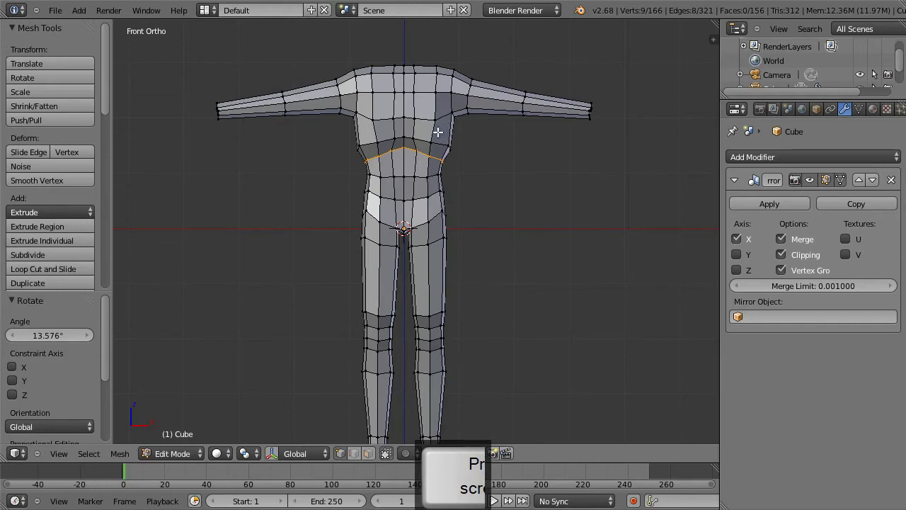
# Step: Add an edge loop just below the chest line and, in the side view, move its front vertex 0.103 in Y and 0.026 in Z
pyautogui.hotkey('ctrl', 'r')
pyautogui.click(439, 130)
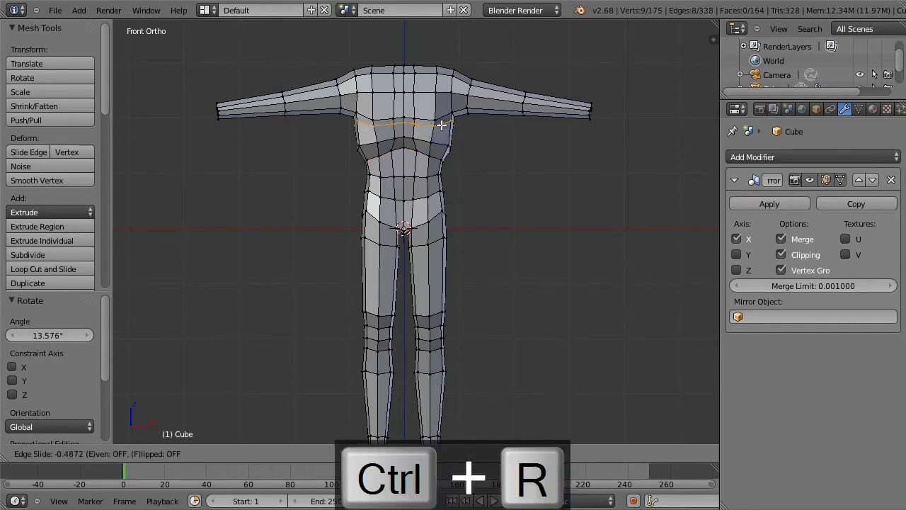
pyautogui.click(441, 125)
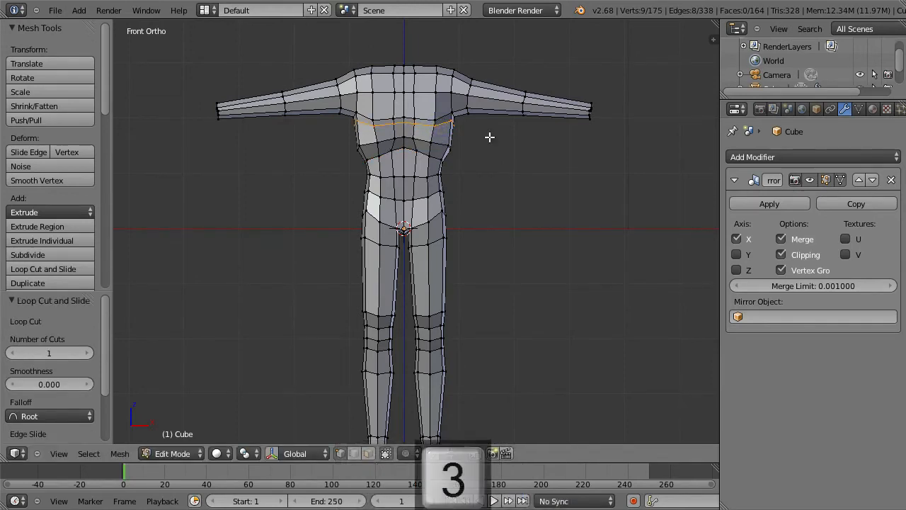
pyautogui.press('KP_3')
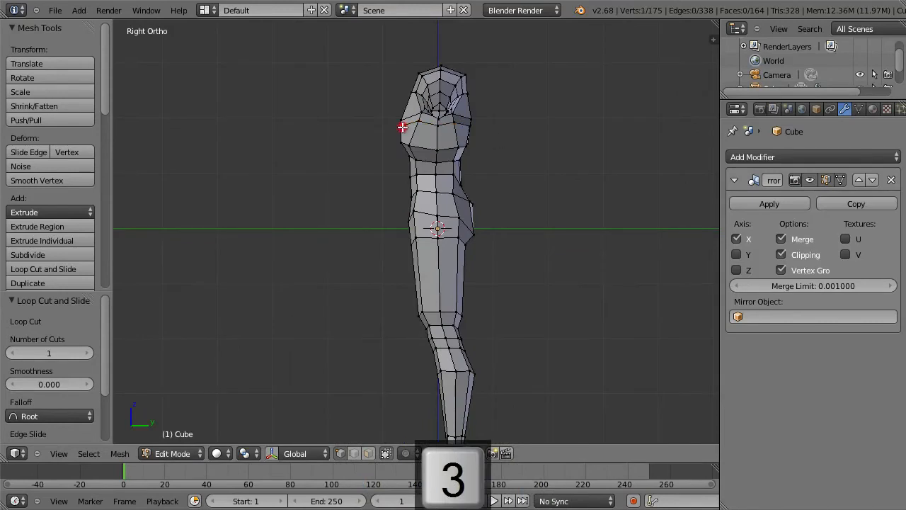
pyautogui.press('g')
pyautogui.click(418, 124)
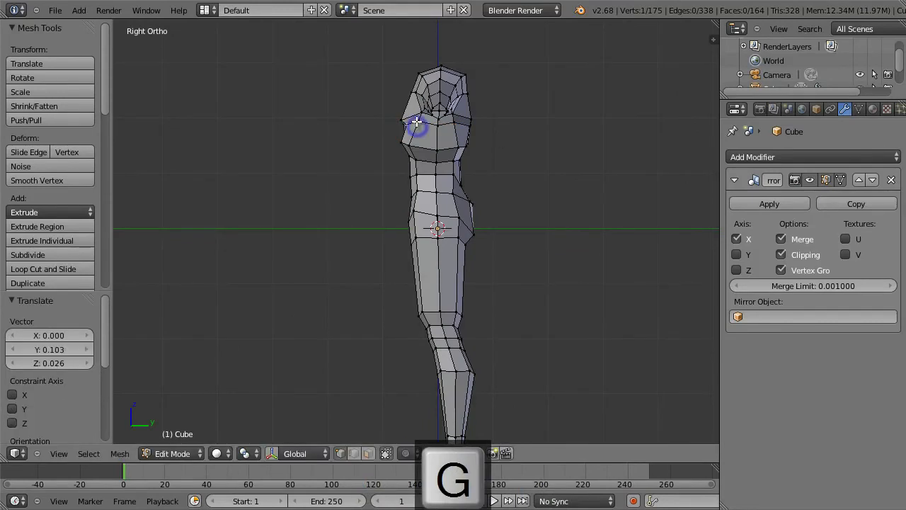
# Step: Edge-slide the three rear vertices of the under-chest loop down the back by a factor of -0.384
pyautogui.moveTo(487, 140); pyautogui.dragTo(460, 142, button='middle')
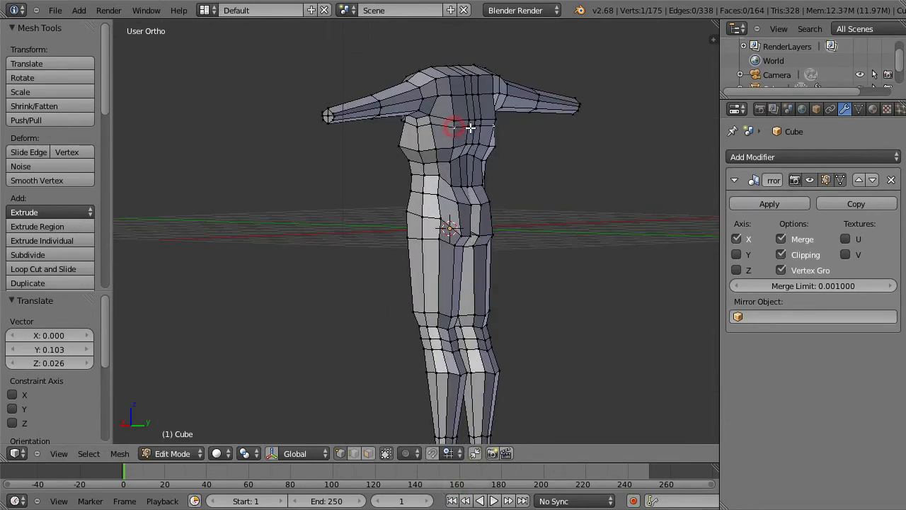
pyautogui.press('g')
pyautogui.press('g')
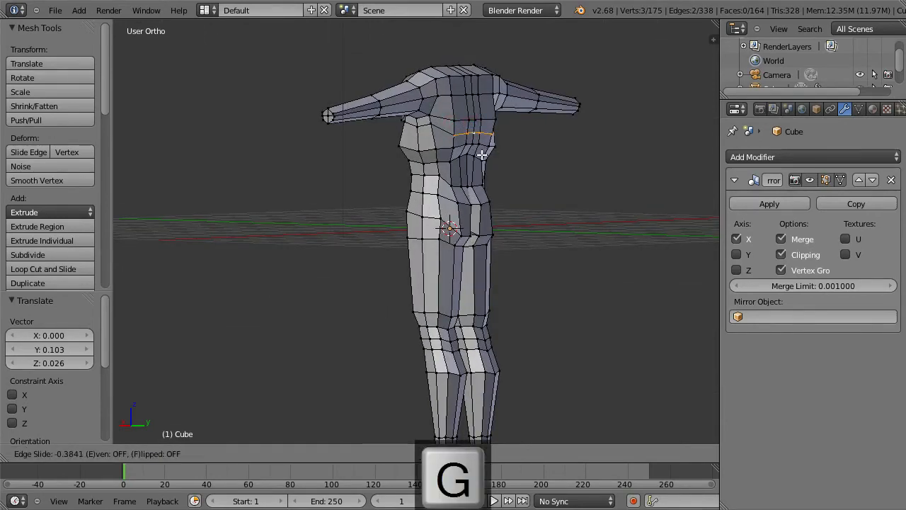
pyautogui.click(480, 154)
# Step: Slide the loop's vertex below the armpit down its edge, and move its neighbor toward the front -0.007 in X, 0.011 in Y and -0.051 in Z
pyautogui.rightClick(432, 124)
pyautogui.press('g')
pyautogui.press('g')
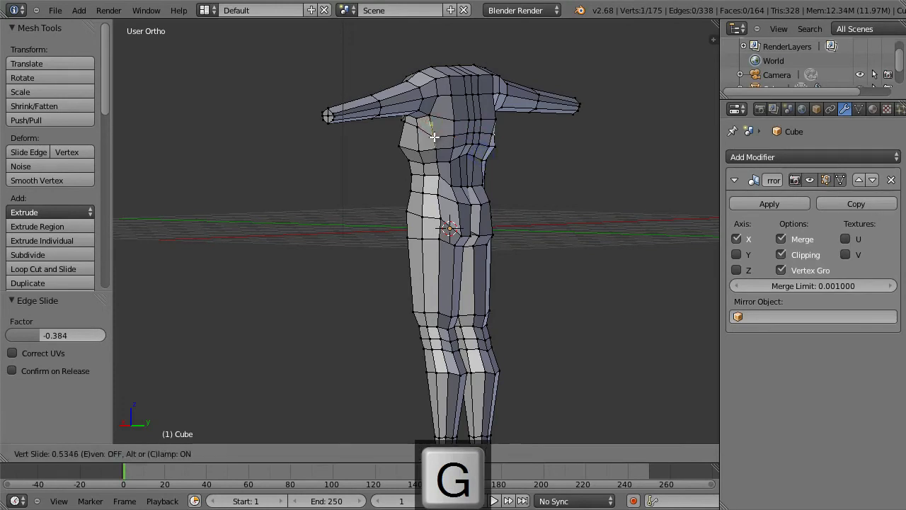
pyautogui.click(425, 131)
pyautogui.press('g')
pyautogui.click(416, 130)
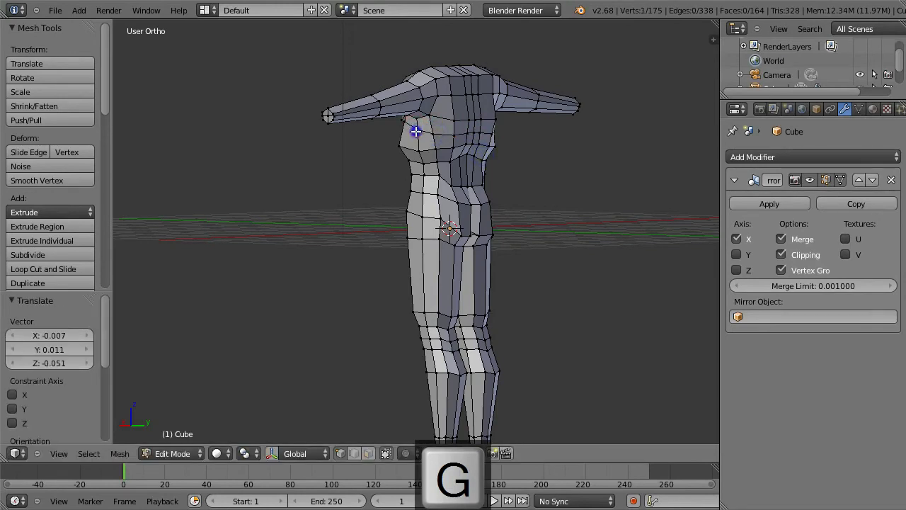
# Step: In the front view, move the armpit vertex about 0.026 in X and -0.077 in Z, and the upper shoulder vertex -0.013 in X and 0.013 in Z
pyautogui.press('KP_1')
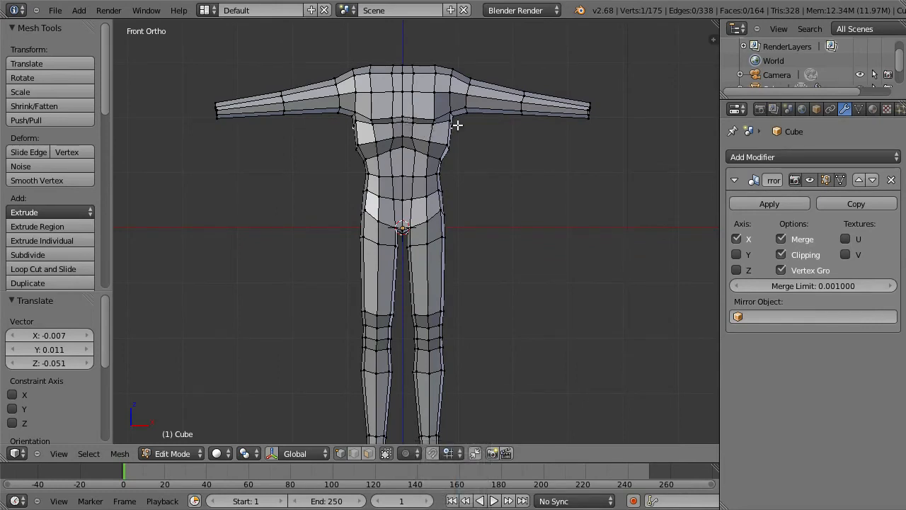
pyautogui.press('g')
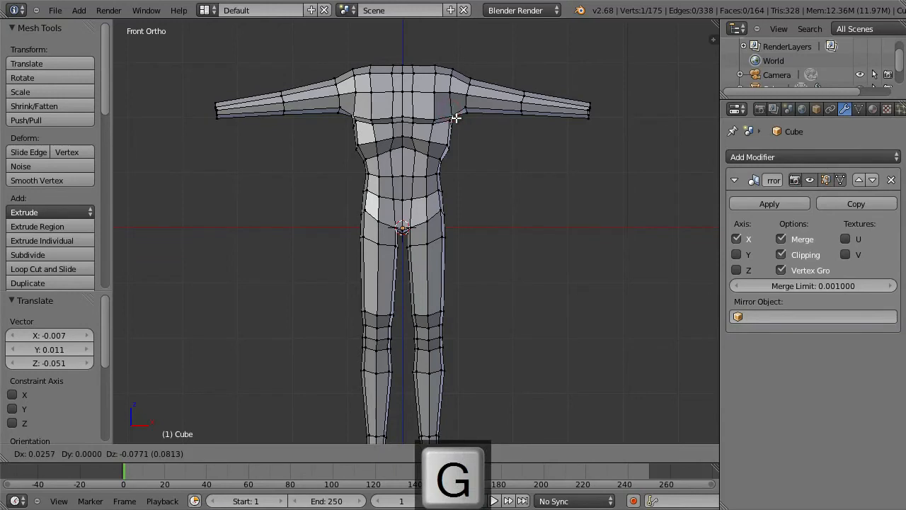
pyautogui.click(456, 117)
pyautogui.press('g')
pyautogui.click(450, 77)
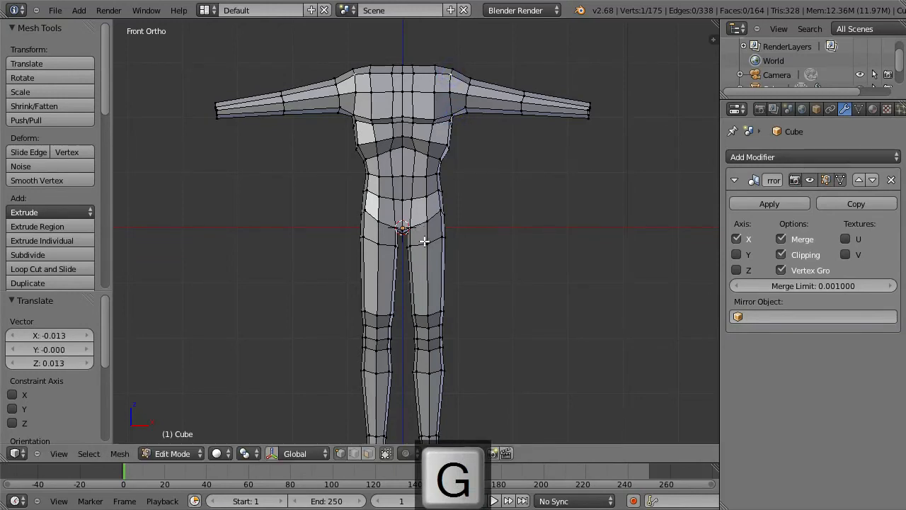
# Step: Add an edge loop around the upper thigh just below the hip line, slid upward by about 0.46
pyautogui.scroll(4, 429, 235)
pyautogui.hotkey('ctrl', 'r')
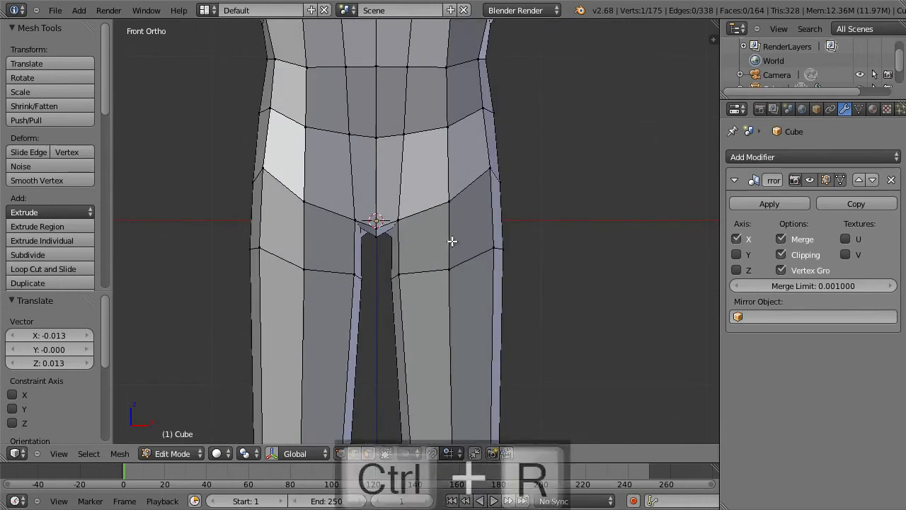
pyautogui.click(457, 238)
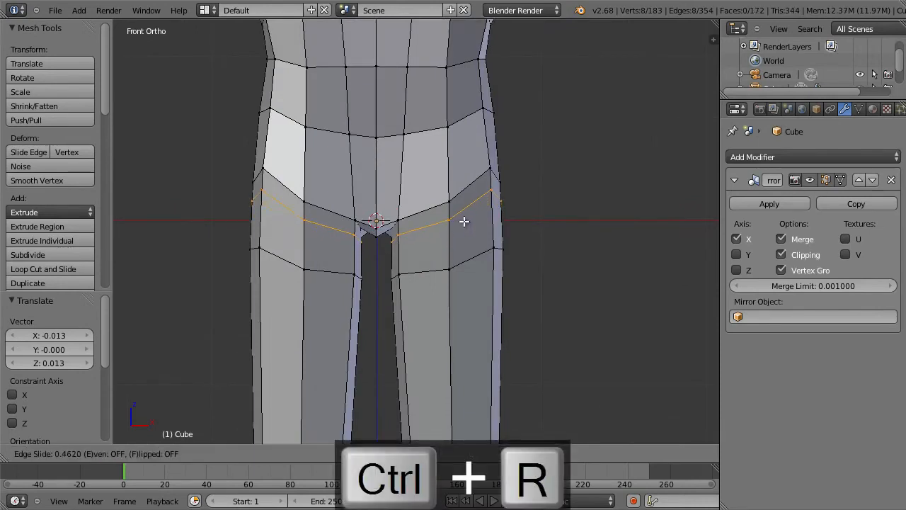
pyautogui.click(455, 222)
# Step: Move the new thigh loop's outer rear vertex about -0.090 in Y and -0.022 in Z, and the inner one 0.067 in X, -0.073 in Y and -0.043 in Z
pyautogui.press('KP_3')
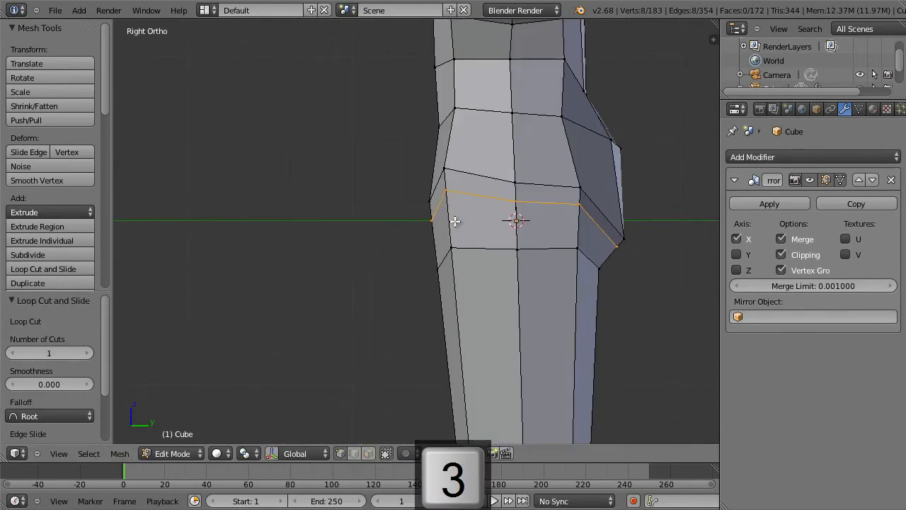
pyautogui.rightClick(617, 244)
pyautogui.press('g')
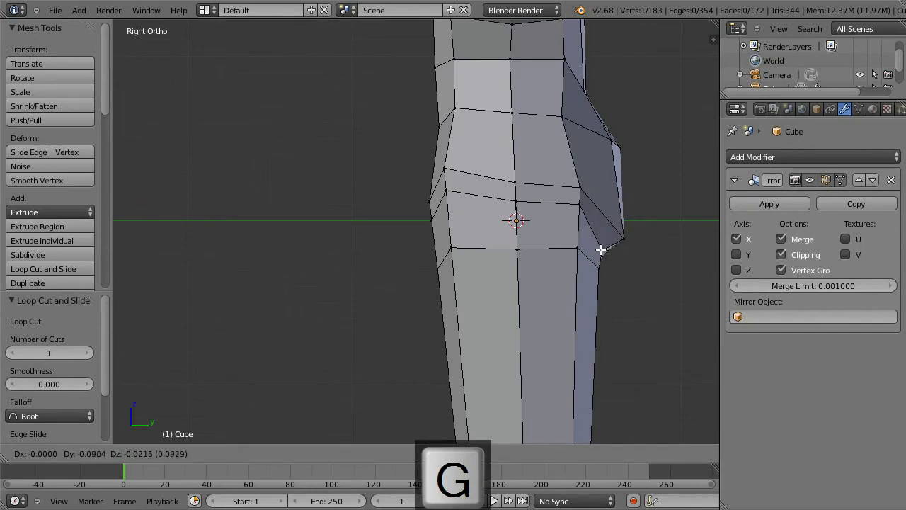
pyautogui.click(599, 249)
pyautogui.moveTo(639, 234); pyautogui.dragTo(614, 263, button='middle')
pyautogui.rightClick(639, 252)
pyautogui.press('g')
pyautogui.click(617, 281)
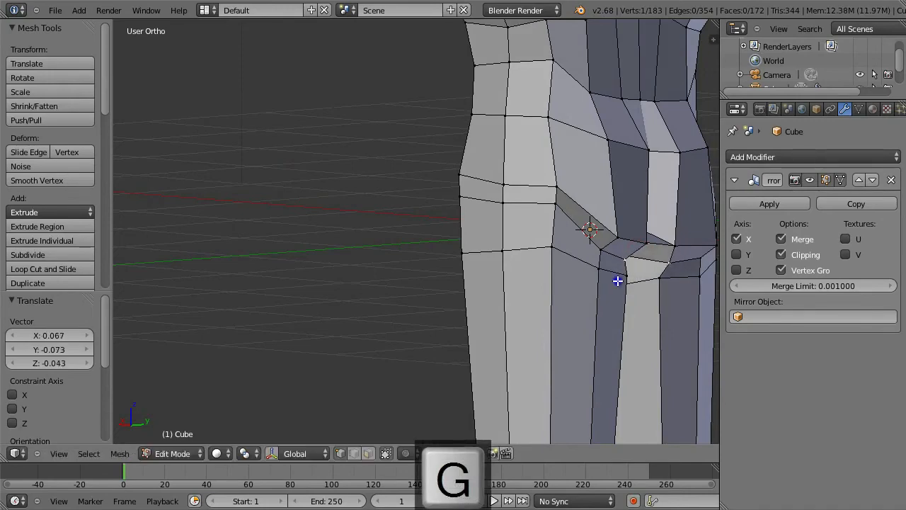
# Step: Add a centered edge loop around the pelvis between the lower abdomen and the hip line
pyautogui.moveTo(616, 277); pyautogui.dragTo(630, 214, button='middle')
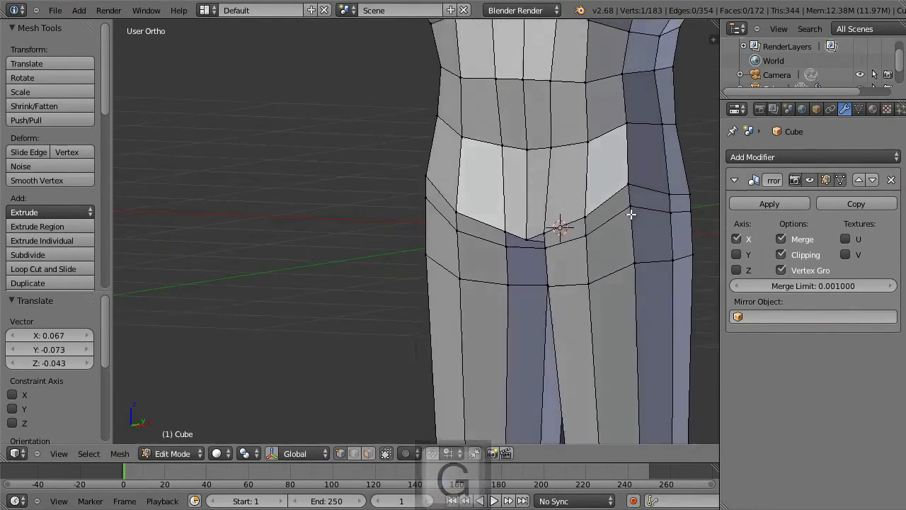
pyautogui.hotkey('ctrl', 'r')
pyautogui.click(589, 173)
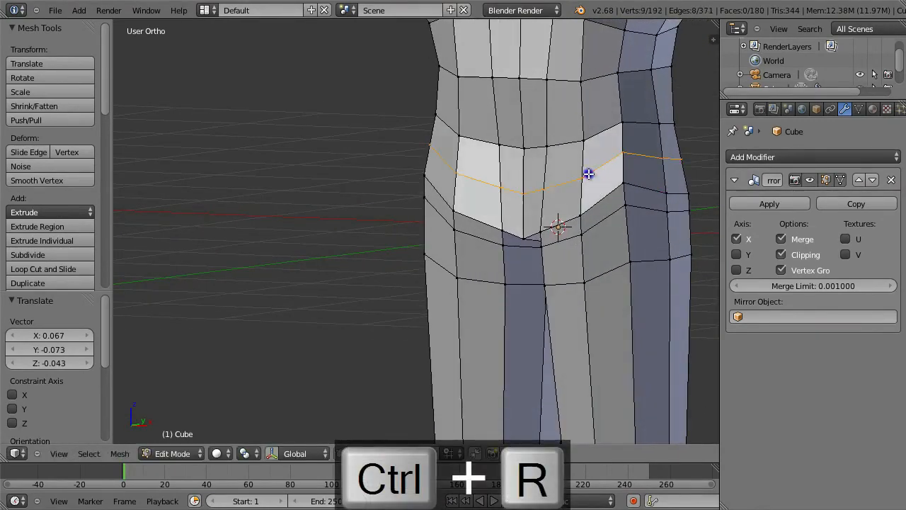
pyautogui.rightClick(594, 171)
# Step: In the side wireframe view, move the front crotch vertex 0.030 in Y and -0.004 in Z
pyautogui.rightClick(523, 238)
pyautogui.press('KP_3')
pyautogui.press('z')
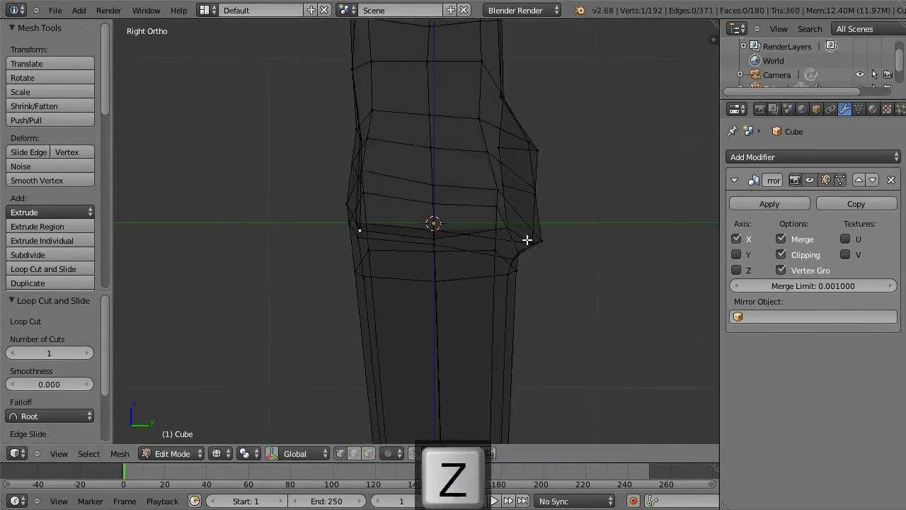
pyautogui.press('g')
pyautogui.click(505, 263)
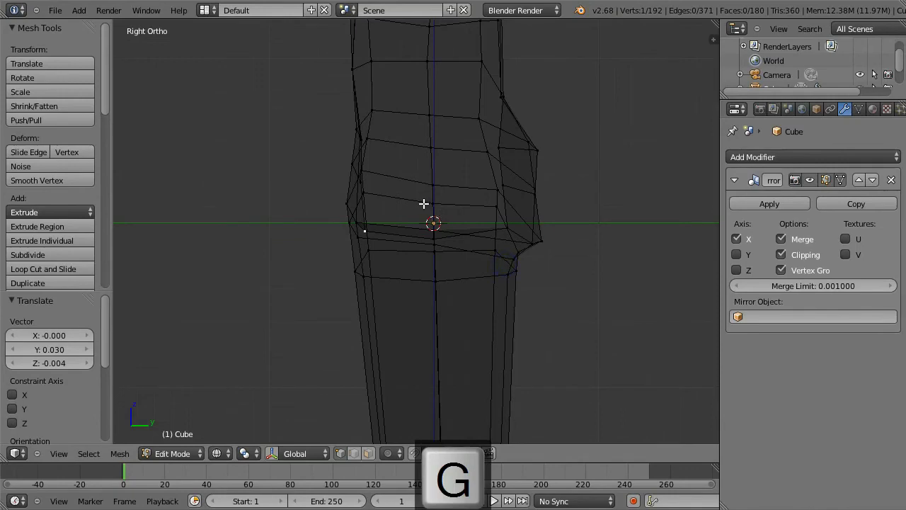
pyautogui.press('z')
# Step: Select the pelvis loop's two middle front vertices and move them about -0.112 in Y and -0.129 in Z in the side view
pyautogui.moveTo(421, 190); pyautogui.dragTo(517, 205, button='middle')
pyautogui.click(362, 183)
pyautogui.keyDown('shift'); pyautogui.click(380, 179); pyautogui.keyUp('shift')
pyautogui.press('3')
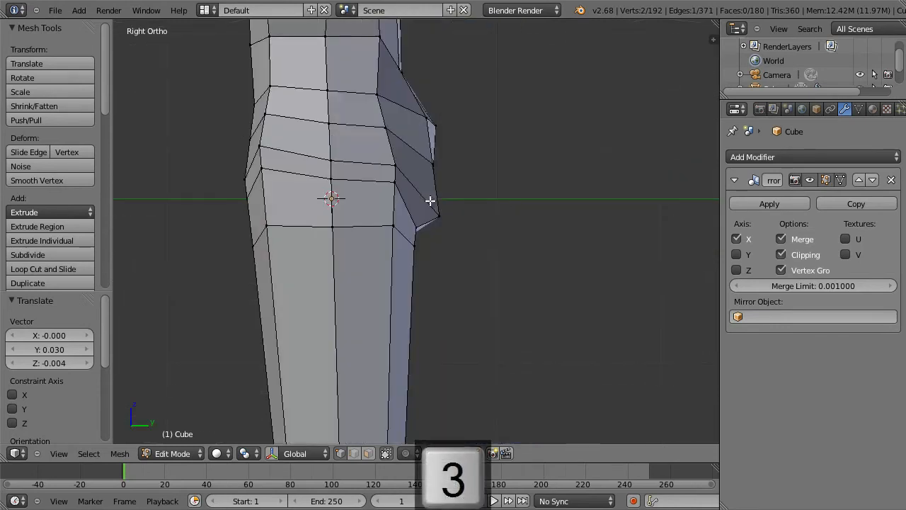
pyautogui.press('z')
pyautogui.press('g')
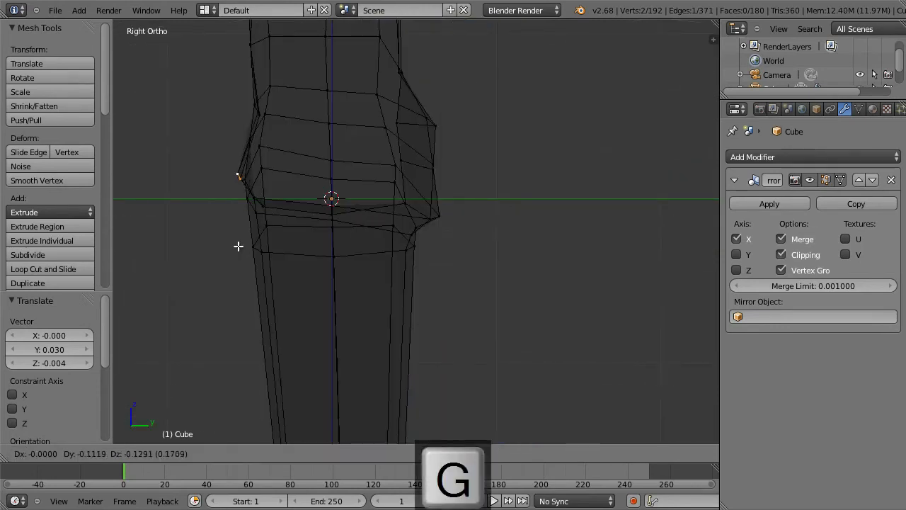
pyautogui.click(237, 244)
# Step: Switch to Object Mode with solid shading and examine the body shape from around and from the front
pyautogui.moveTo(437, 176); pyautogui.dragTo(398, 194, button='middle')
pyautogui.press('Tab')
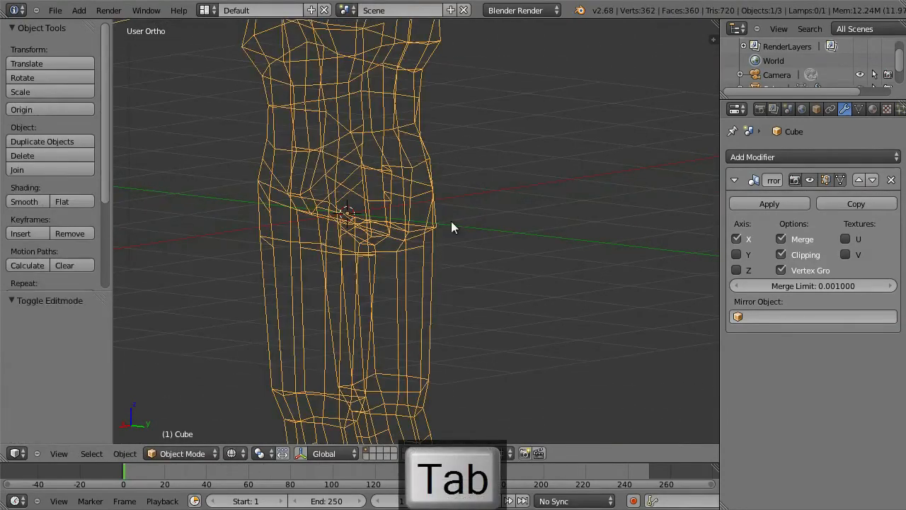
pyautogui.press('z')
pyautogui.moveTo(450, 223)
pyautogui.mouseDown(button='middle')
pyautogui.moveTo(482, 234)
pyautogui.moveTo(560, 211)
pyautogui.moveTo(496, 200)
pyautogui.moveTo(546, 203)
pyautogui.mouseUp(button='middle')
pyautogui.press('KP_1')
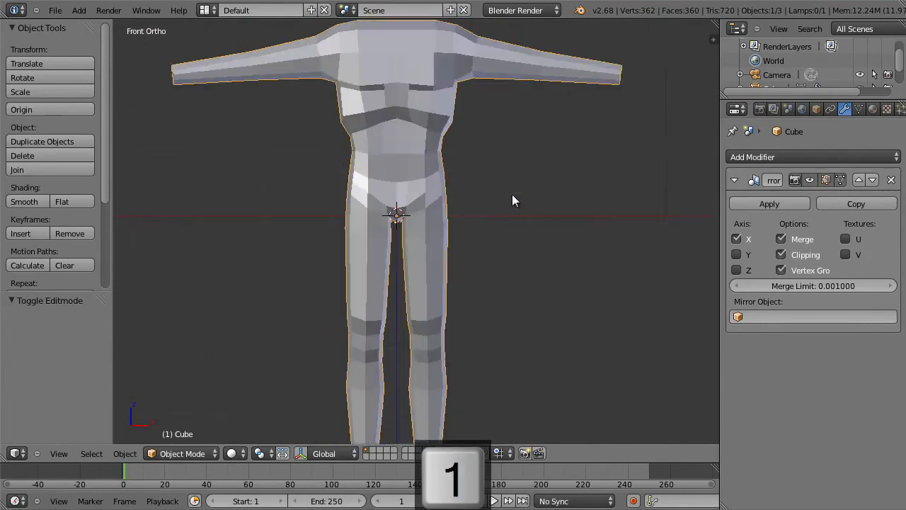
# Step: Return to Edit Mode and move the pelvis loop's outermost hip vertex inward about -0.021 in X
pyautogui.scroll(4, 498, 197)
pyautogui.press('z')
pyautogui.press('z')
pyautogui.press('Tab')
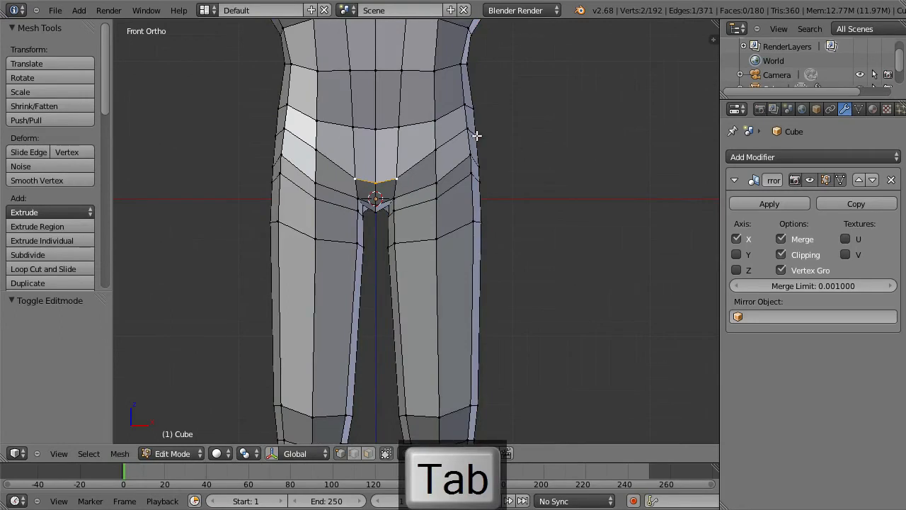
pyautogui.press('g')
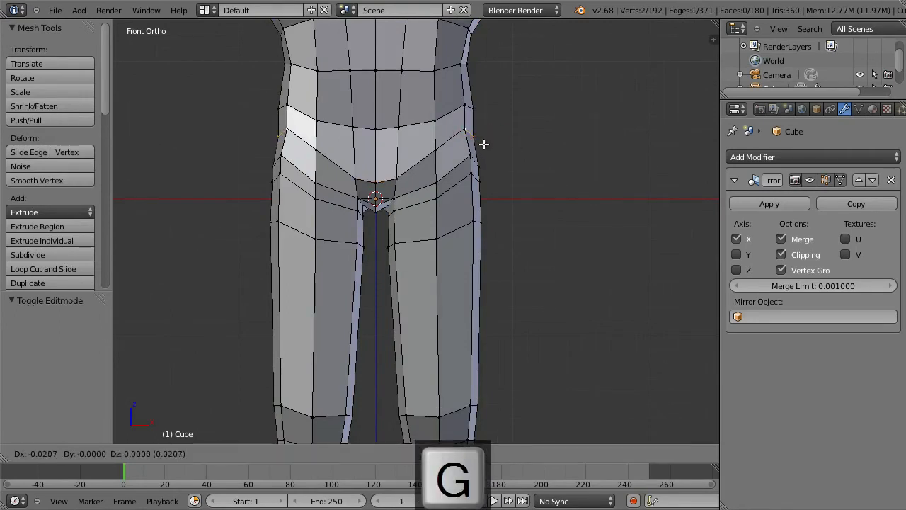
pyautogui.click(482, 140)
# Step: Select the side vertices of the lower waist, front and back, through the wireframe front view and move them -0.027 in X
pyautogui.scroll(-3, 485, 117)
pyautogui.keyDown('shift'); pyautogui.moveTo(491, 125); pyautogui.dragTo(470, 234, button='middle'); pyautogui.keyUp('shift')
pyautogui.press('a')
pyautogui.press('b')
pyautogui.moveTo(475, 217); pyautogui.dragTo(419, 276)
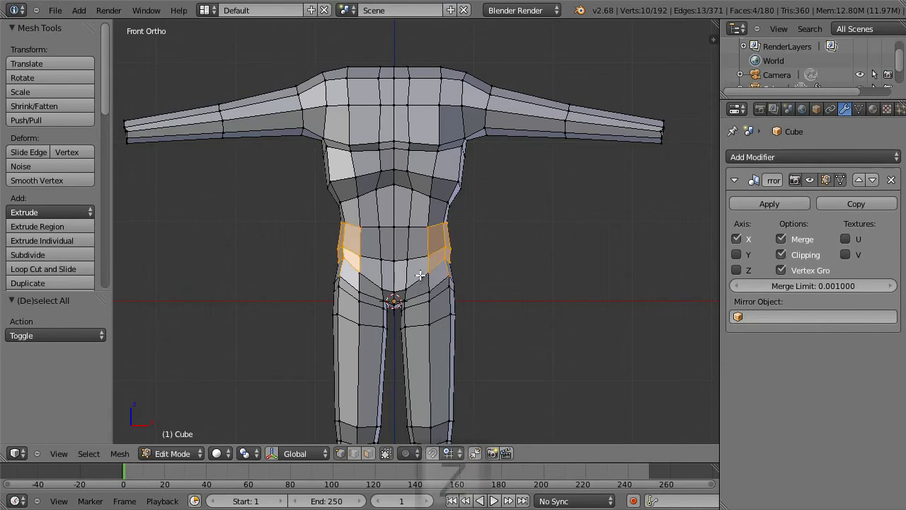
pyautogui.press('z')
pyautogui.press('b')
pyautogui.moveTo(420, 213); pyautogui.dragTo(474, 272)
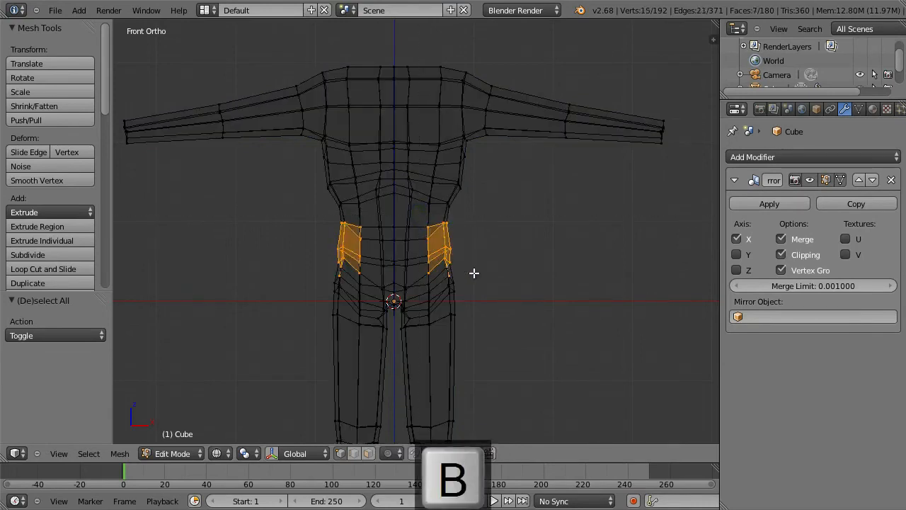
pyautogui.press('g')
pyautogui.click(470, 252)
pyautogui.press('z')
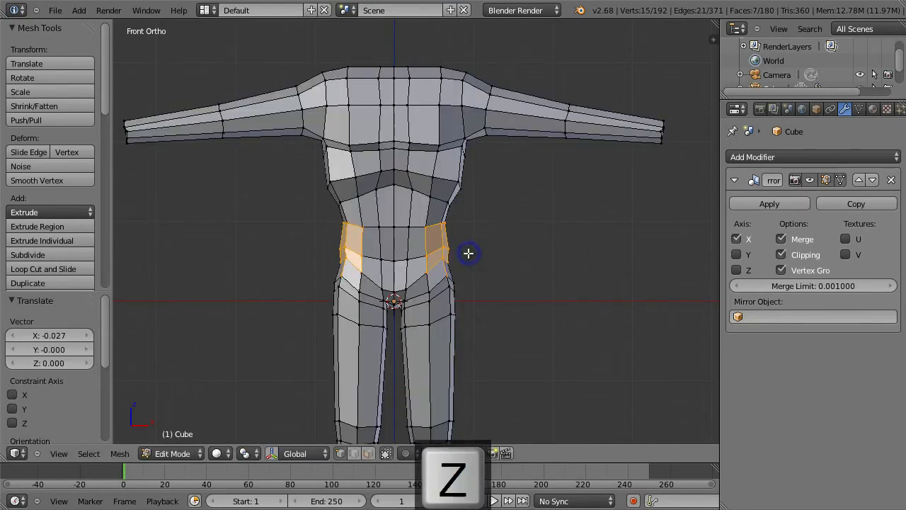
# Step: Nudge the selected waist-side vertices slightly once more and check the body's front silhouette in Object Mode
pyautogui.press('g')
pyautogui.click(466, 253)
pyautogui.press('z')
pyautogui.press('z')
pyautogui.press('Tab')
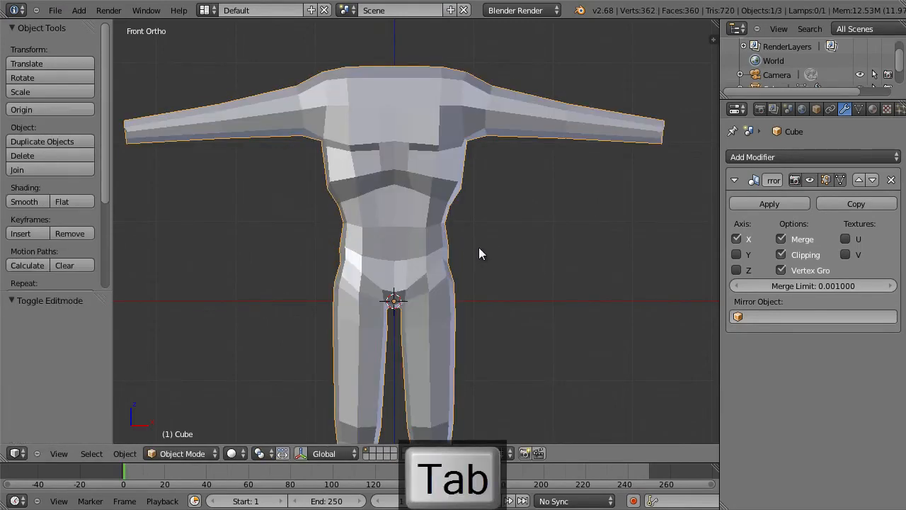
# Step: Return to Edit Mode and move the outer waist vertex below the ribs -0.018 in X and 0.036 in Z
pyautogui.press('Tab')
pyautogui.rightClick(446, 203)
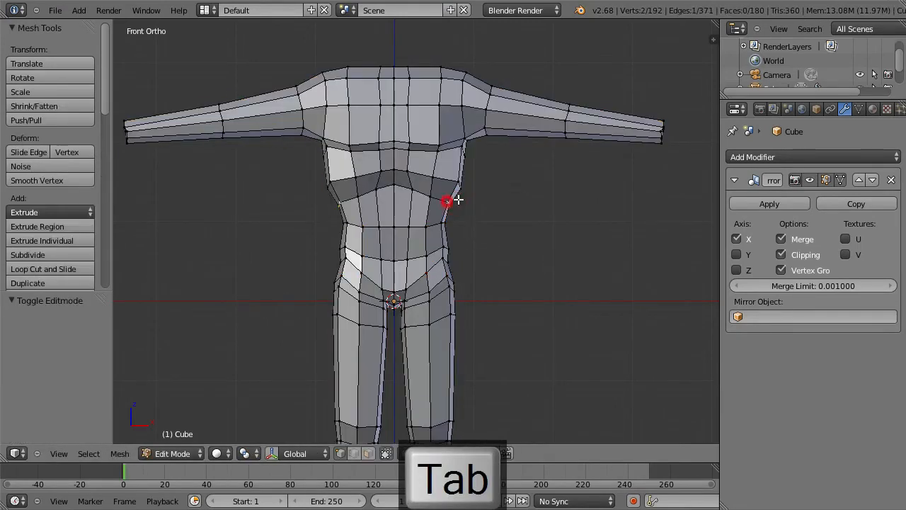
pyautogui.press('g')
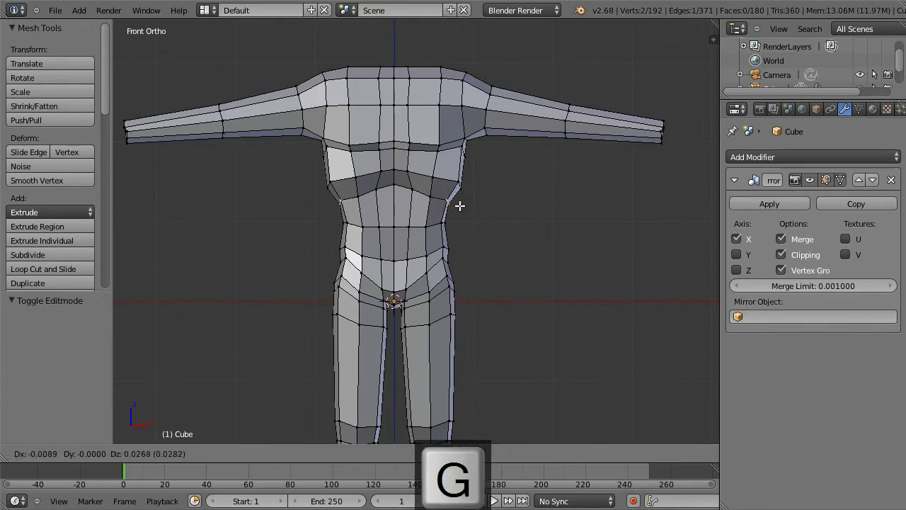
pyautogui.click(459, 205)
# Step: Move the lower outer rib vertex -0.036 in X and -0.009 in Z, and the upper one -0.018 in X and -0.071 in Z
pyautogui.press('g')
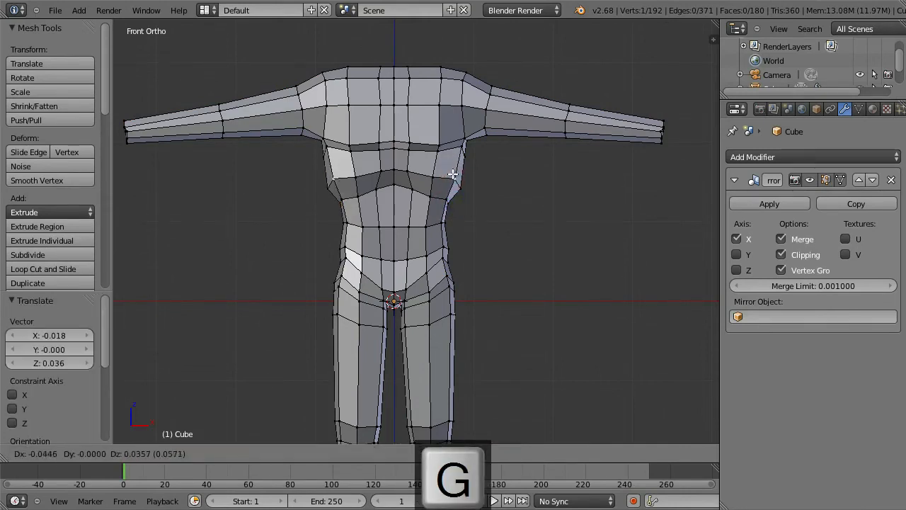
pyautogui.click(453, 178)
pyautogui.press('g')
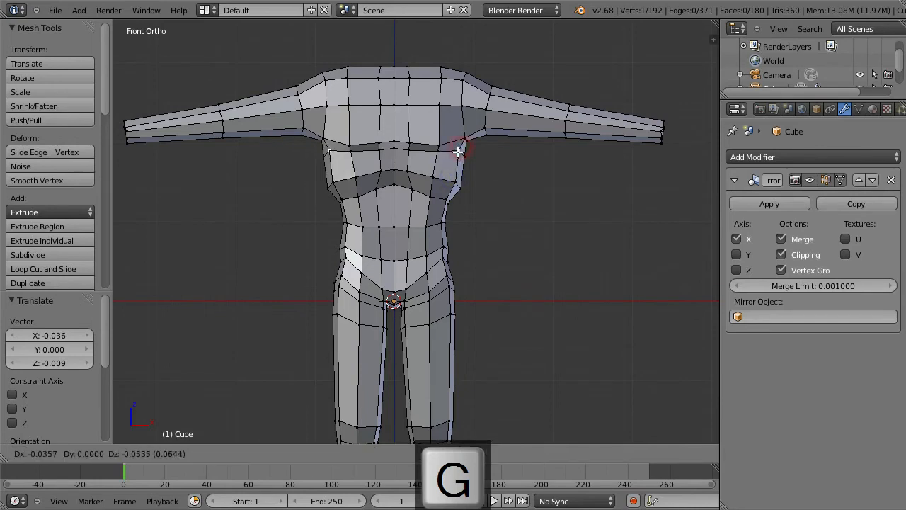
pyautogui.click(460, 150)
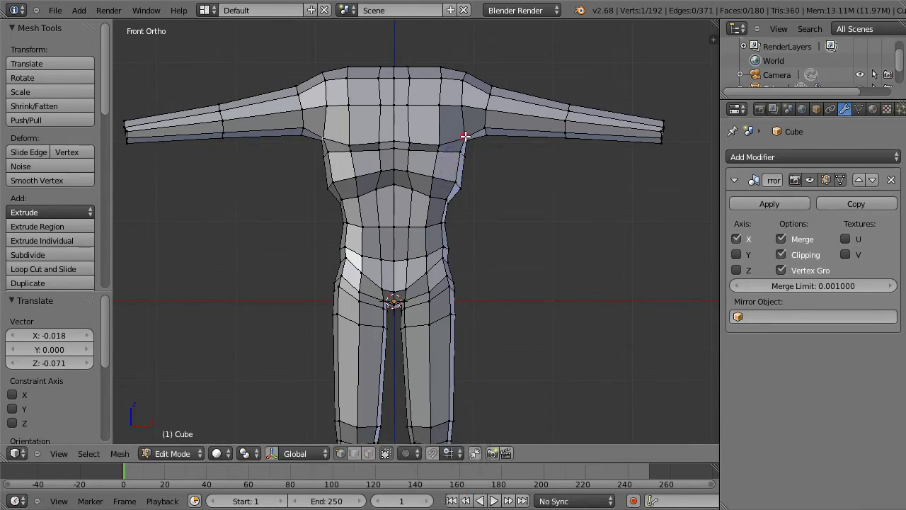
# Step: Reposition the armpit vertices in the front view, starting with -0.027 in X and 0.071 in Z and finishing with 0.027 and 0.018
pyautogui.press('g')
pyautogui.click(470, 132)
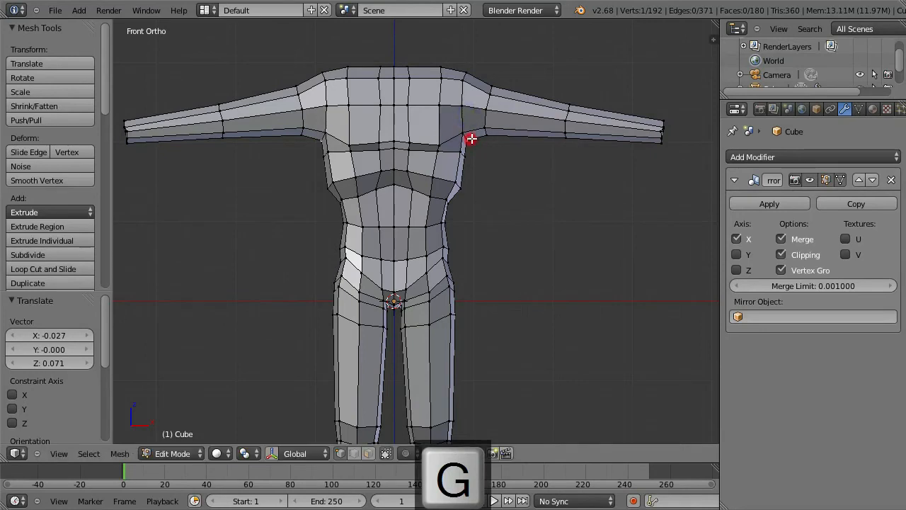
pyautogui.press('g')
pyautogui.click(470, 132)
pyautogui.press('g')
pyautogui.click(485, 119)
pyautogui.press('g')
pyautogui.click(465, 128)
# Step: Move the armpit vertex -0.125 in X and -0.250 in Y from the top, and 0.036 in X and -0.045 in Z from the front
pyautogui.moveTo(465, 127); pyautogui.dragTo(460, 151, button='middle')
pyautogui.press('KP_7')
pyautogui.press('g')
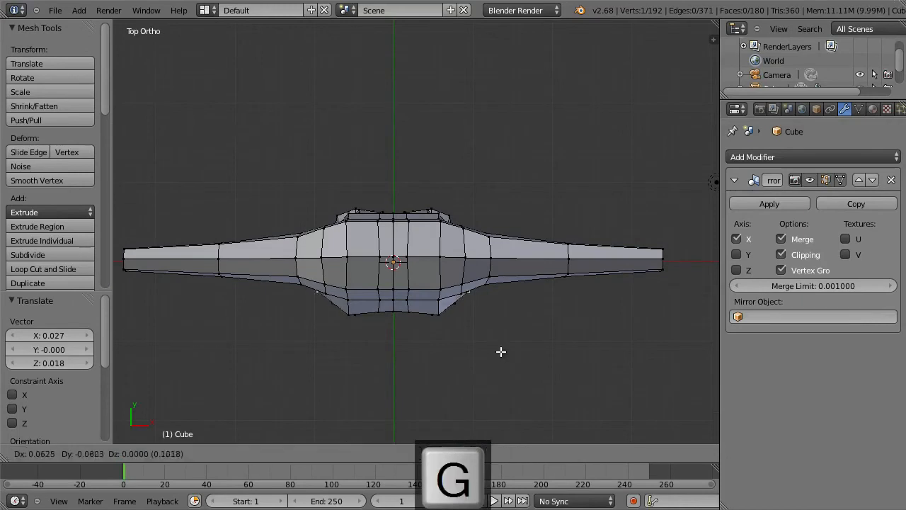
pyautogui.click(487, 361)
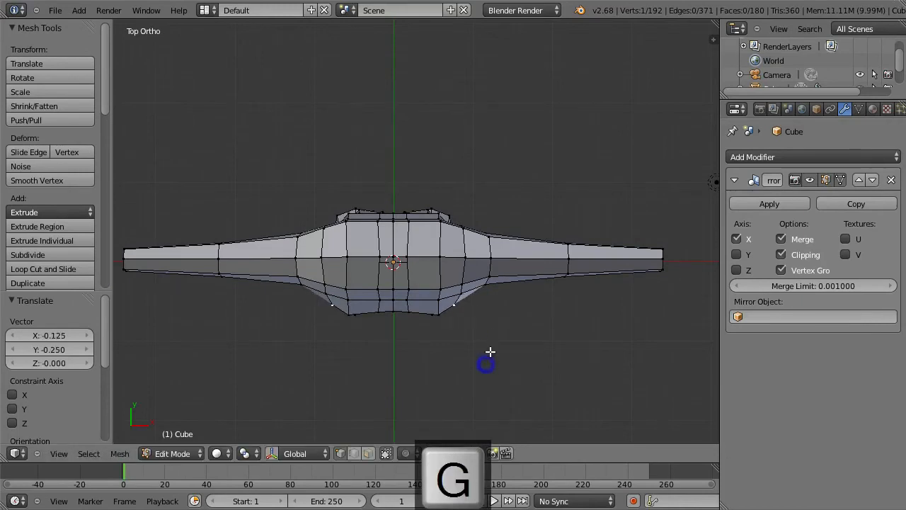
pyautogui.press('KP_1')
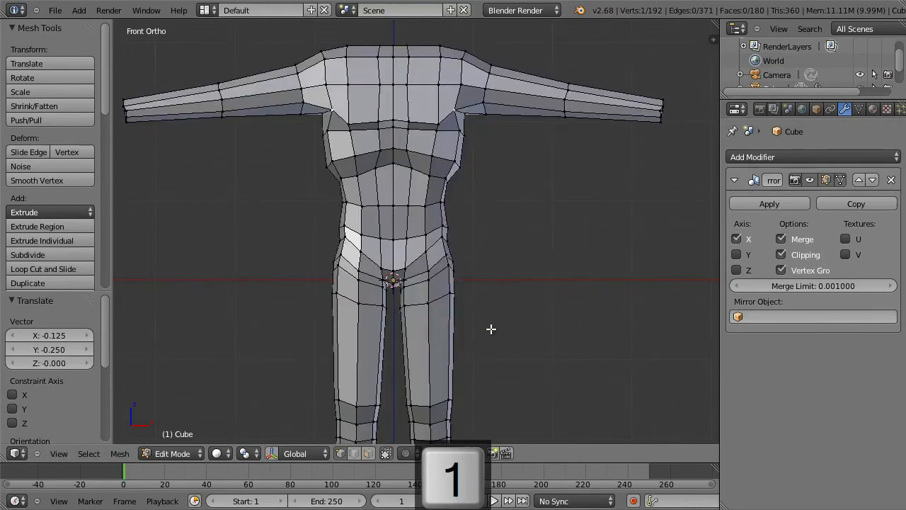
pyautogui.press('g')
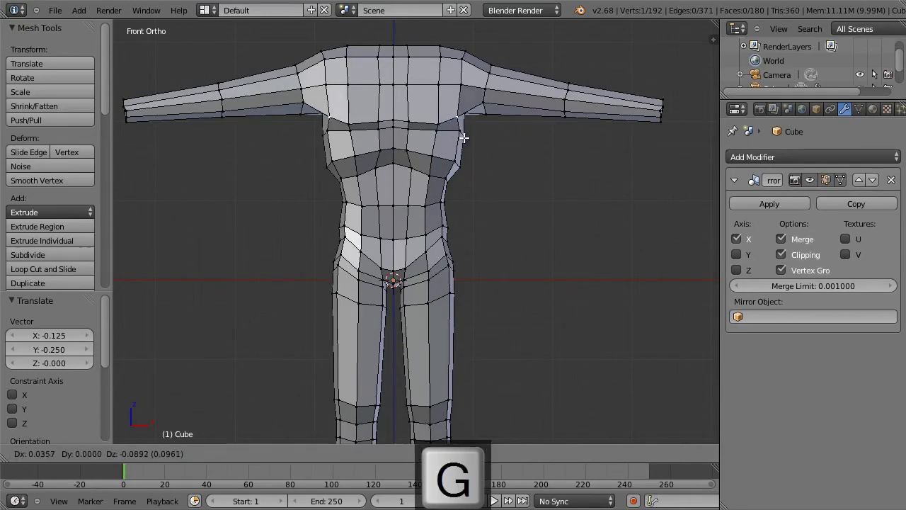
pyautogui.click(463, 135)
pyautogui.moveTo(492, 126); pyautogui.dragTo(498, 124, button='middle')
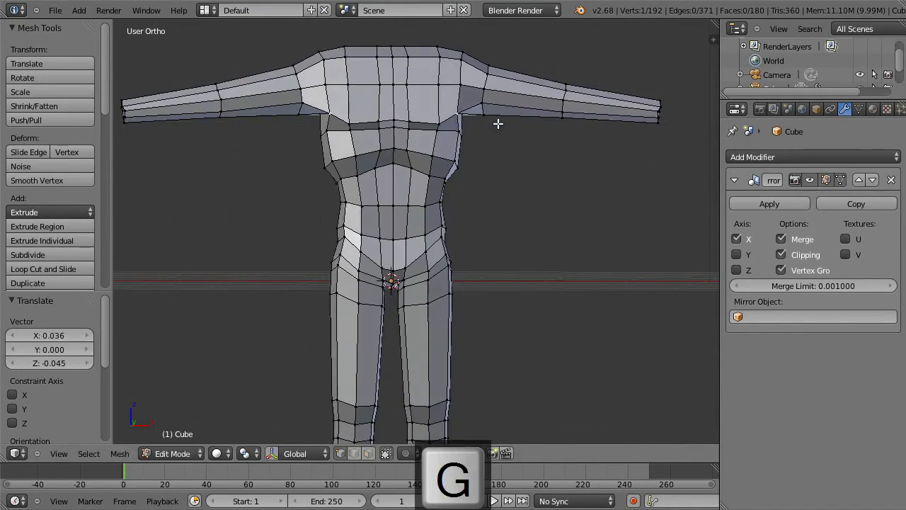
# Step: Move the outer chest vertex beside the shoulder 0.018 in X and -0.062 in Z, and adjust the armpit vertex below it
pyautogui.rightClick(463, 86)
pyautogui.press('g')
pyautogui.click(464, 91)
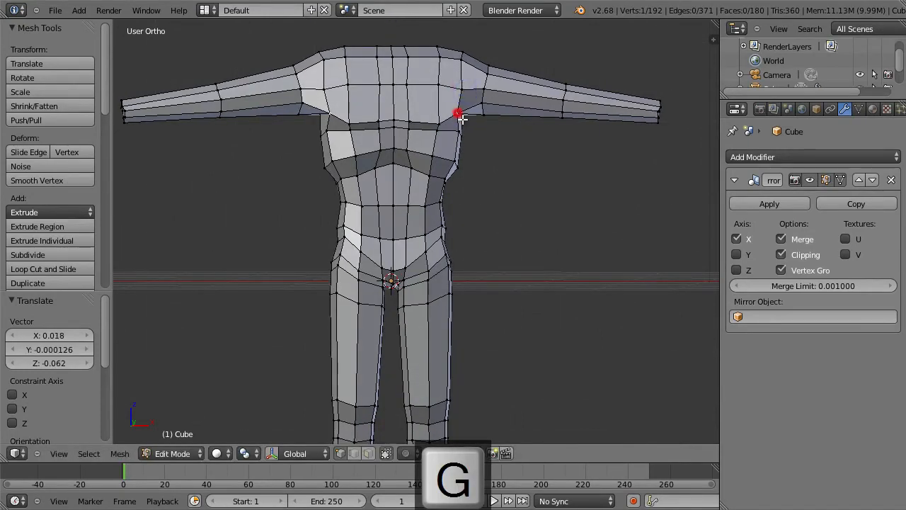
pyautogui.press('g')
pyautogui.click(470, 122)
pyautogui.moveTo(474, 126)
pyautogui.mouseDown(button='middle')
pyautogui.moveTo(482, 134)
pyautogui.moveTo(396, 129)
pyautogui.moveTo(356, 116)
pyautogui.moveTo(378, 137)
pyautogui.moveTo(465, 133)
pyautogui.mouseUp(button='middle')
# Step: Add an edge loop around the shoulder joint between chest and upper arm and scale it to 0.883
pyautogui.hotkey('ctrl', 'r')
pyautogui.click(481, 99)
pyautogui.click(479, 94)
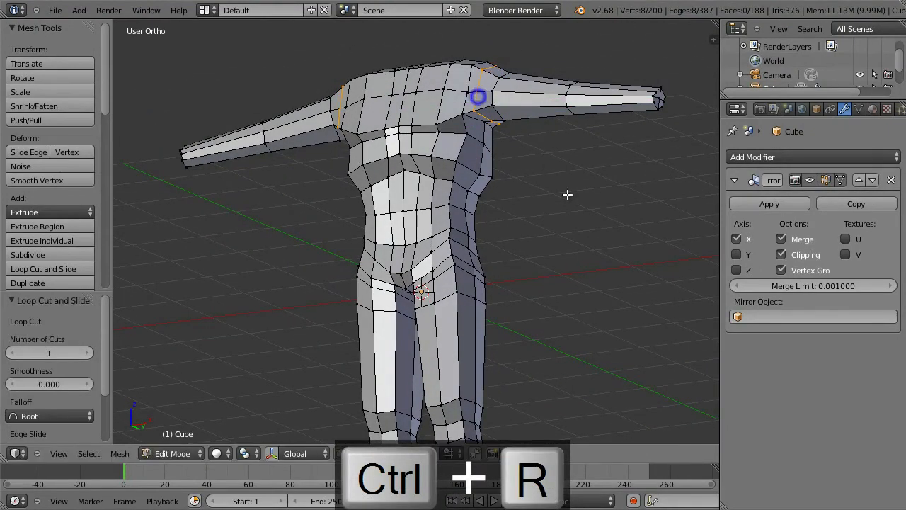
pyautogui.press('s')
pyautogui.click(563, 202)
# Step: Select the underside vertices of the new shoulder loop in the wireframe front view and move them 0.062 in Z
pyautogui.moveTo(519, 183); pyautogui.dragTo(572, 210, button='middle')
pyautogui.rightClick(494, 78)
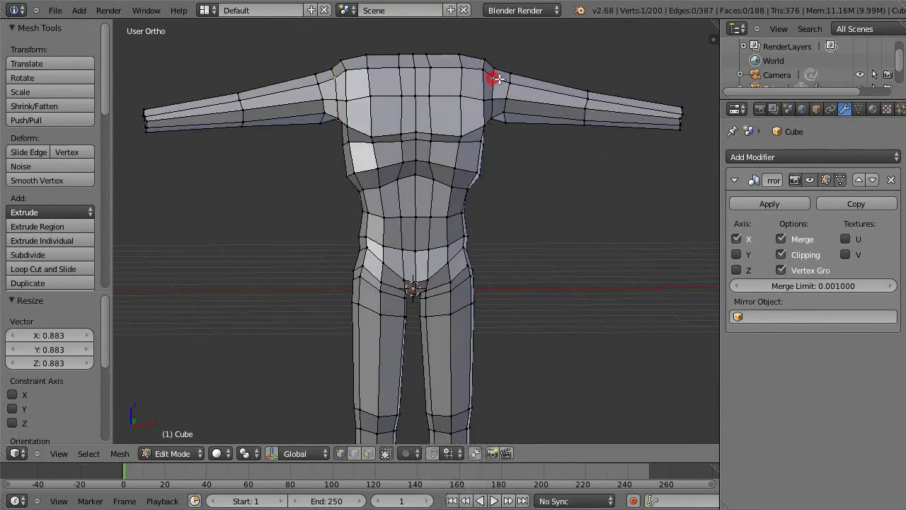
pyautogui.press('KP_1')
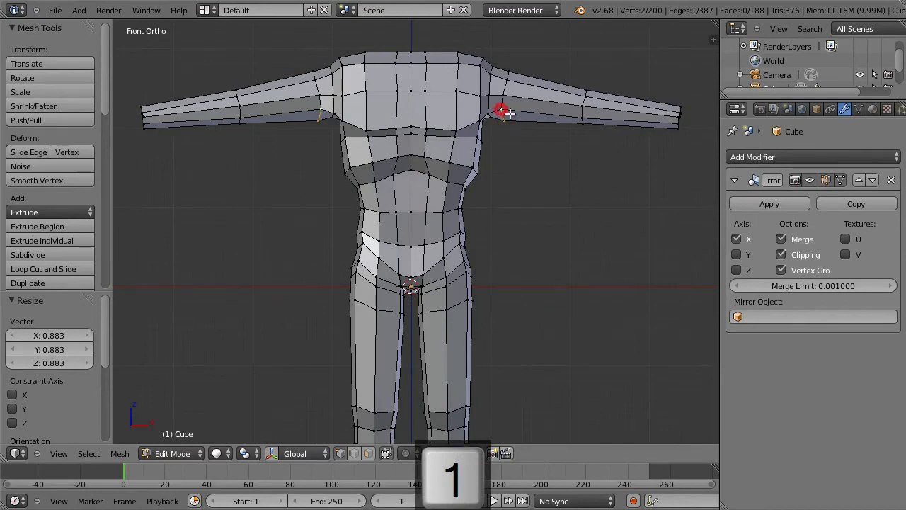
pyautogui.press('z')
pyautogui.press('b')
pyautogui.press('g')
pyautogui.rightClick(500, 113)
pyautogui.press('a')
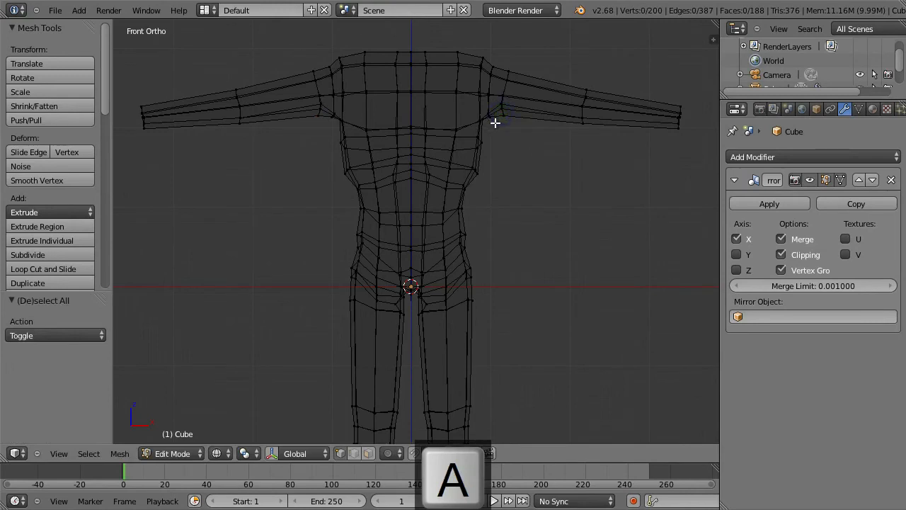
pyautogui.press('b')
pyautogui.moveTo(487, 107); pyautogui.dragTo(486, 107)
pyautogui.press('g')
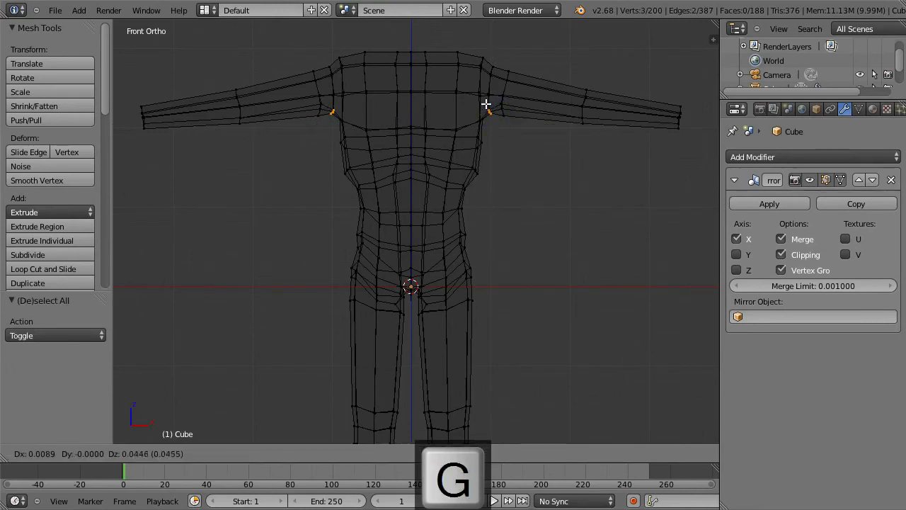
pyautogui.click(485, 105)
pyautogui.press('z')
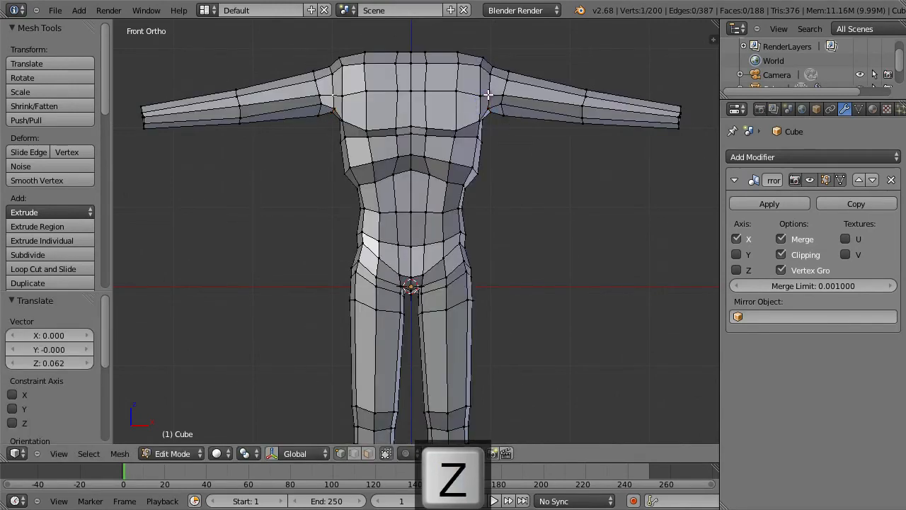
# Step: Select the three vertices along the front middle of the shoulder joint and smooth them once
pyautogui.keyDown('shift'); pyautogui.rightClick(500, 95); pyautogui.keyUp('shift')
pyautogui.press('w')
pyautogui.click(529, 158)
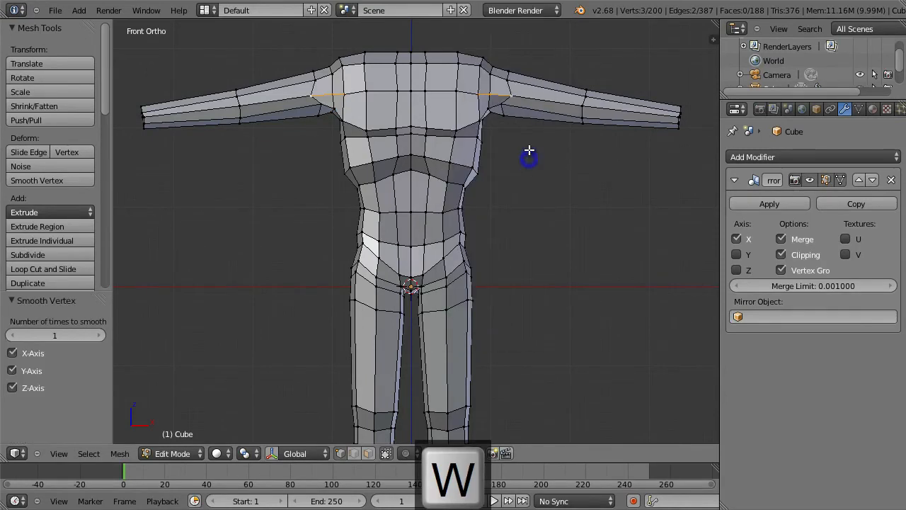
# Step: Lower the outer upper-chest vertex and reshape the shoulder loop's upper vertices, moving the top one 0.036 in X and 0.045 in Z
pyautogui.press('g')
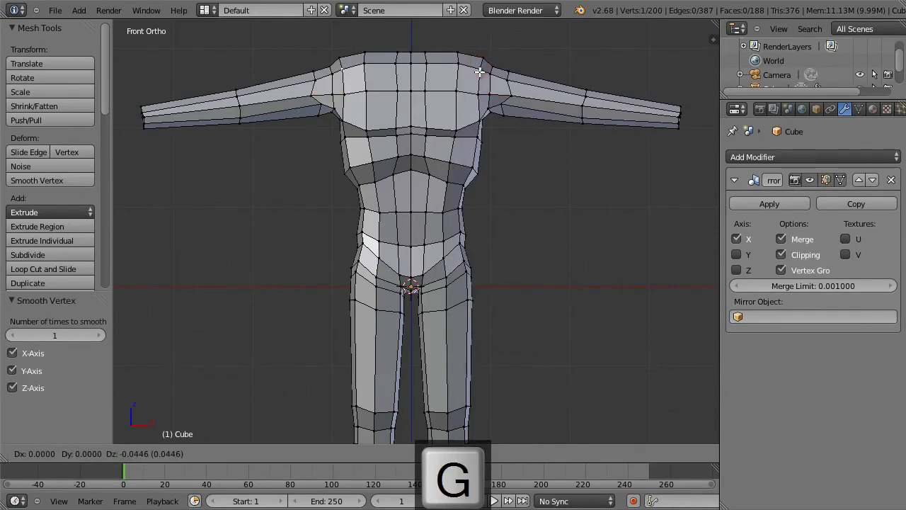
pyautogui.click(479, 77)
pyautogui.press('g')
pyautogui.click(491, 79)
pyautogui.press('g')
pyautogui.click(499, 60)
# Step: Round the top of the shoulder by moving the upper vertices of the loop where the arm begins
pyautogui.rightClick(500, 60)
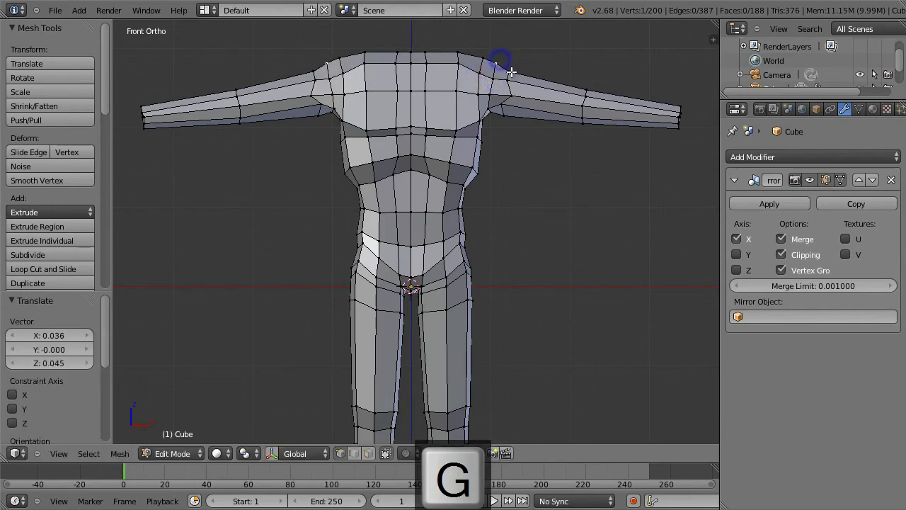
pyautogui.press('g')
pyautogui.click(522, 64)
pyautogui.press('g')
pyautogui.click(509, 74)
pyautogui.rightClick(507, 83)
pyautogui.press('g')
pyautogui.click(505, 85)
# Step: Move the arm-start loop's middle front vertex -0.143 in X and 0.027 in Z, and its underarm vertex -0.009 and 0.054
pyautogui.rightClick(512, 95)
pyautogui.press('g')
pyautogui.click(498, 92)
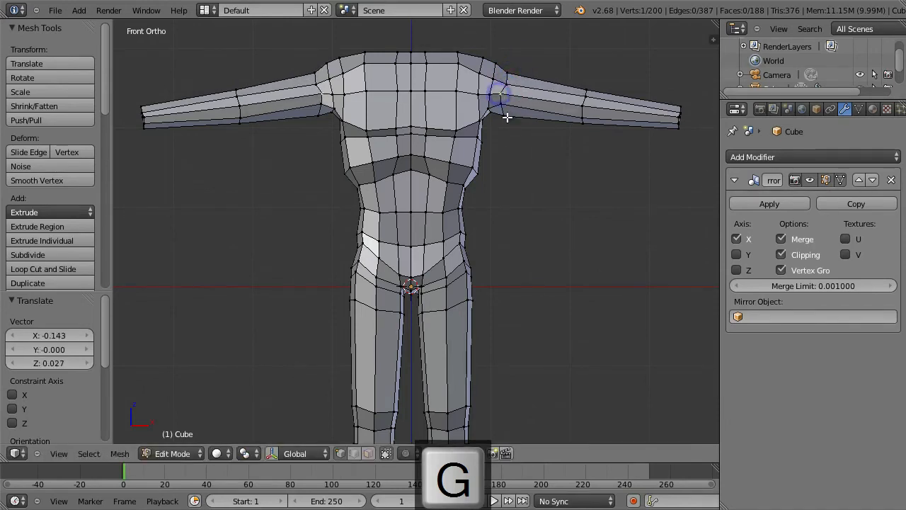
pyautogui.press('g')
pyautogui.click(505, 112)
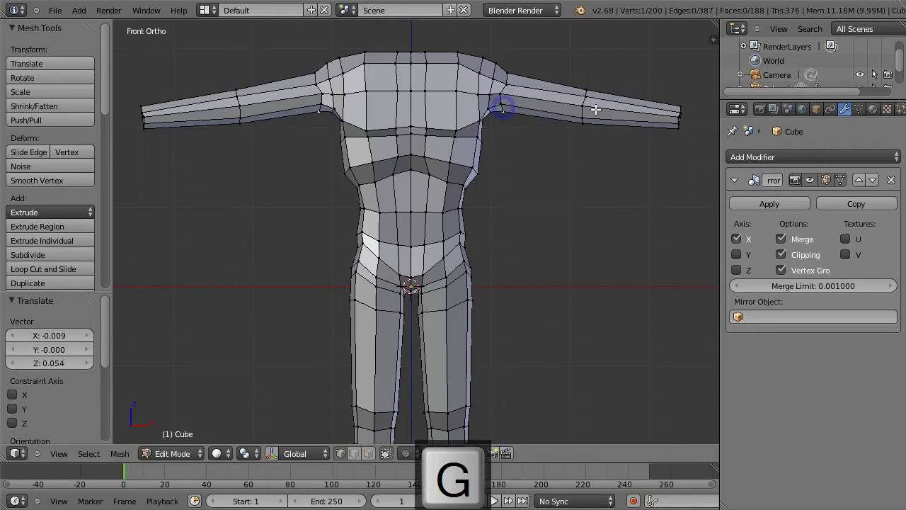
# Step: Add an edge loop on the upper arm close to the elbow and scale it to 0.904
pyautogui.hotkey('ctrl', 'r')
pyautogui.click(575, 98)
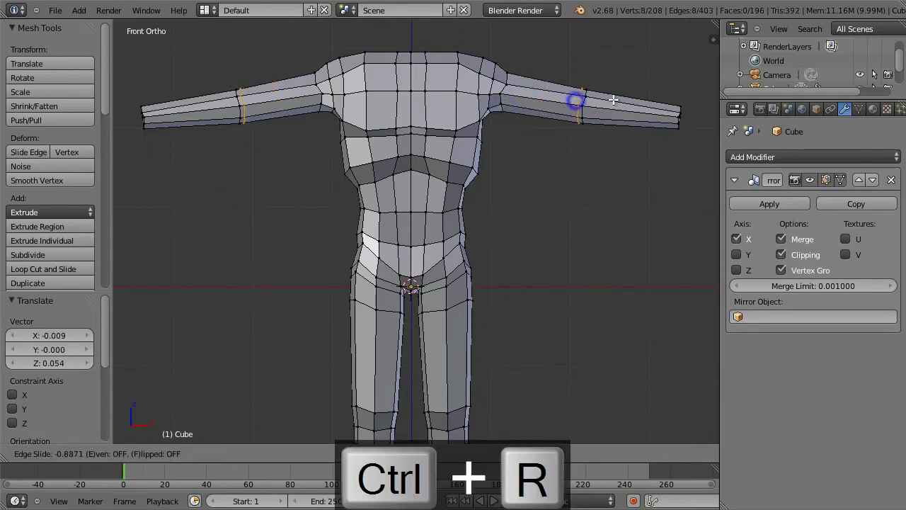
pyautogui.click(610, 99)
pyautogui.press('s')
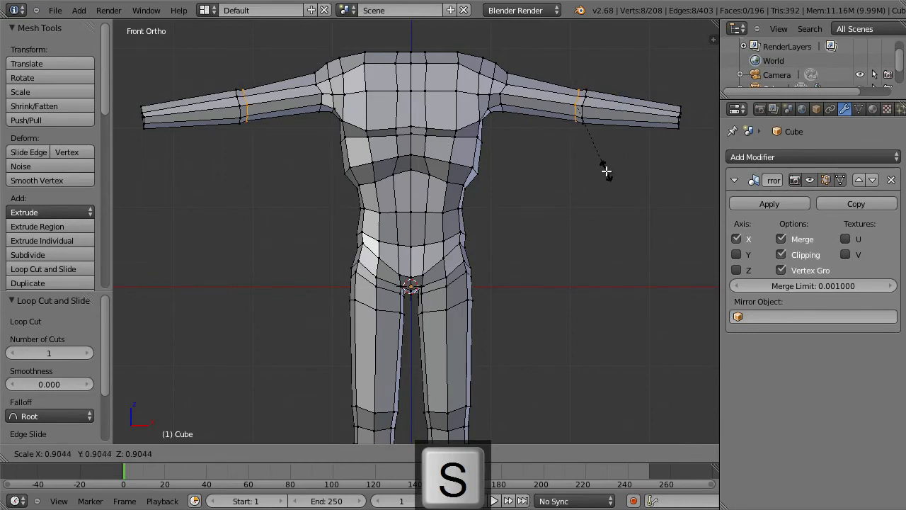
pyautogui.click(605, 170)
# Step: Add an edge loop on the forearm close to the elbow and scale it to 1.088
pyautogui.hotkey('ctrl', 'r')
pyautogui.click(600, 105)
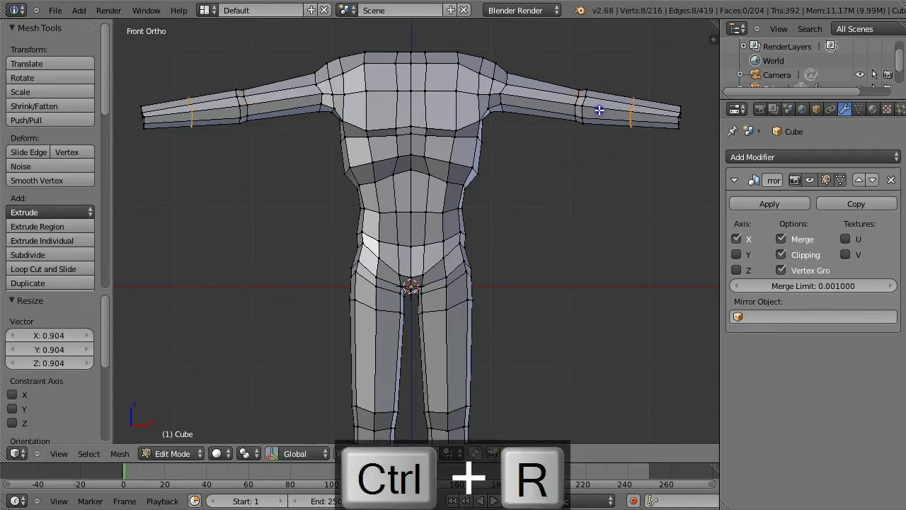
pyautogui.click(564, 116)
pyautogui.press('s')
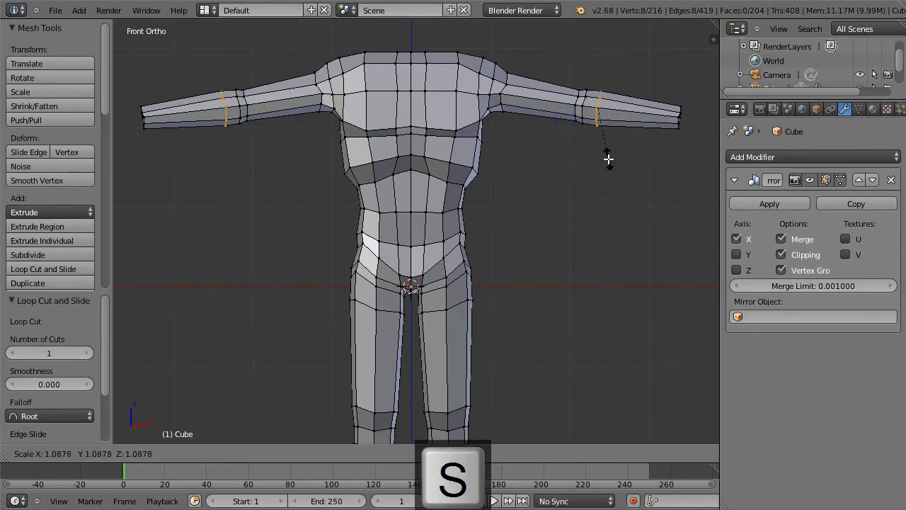
pyautogui.click(608, 159)
# Step: Add an edge loop on the forearm close to the wrist and scale it to about 0.90
pyautogui.hotkey('ctrl', 'r')
pyautogui.click(669, 117)
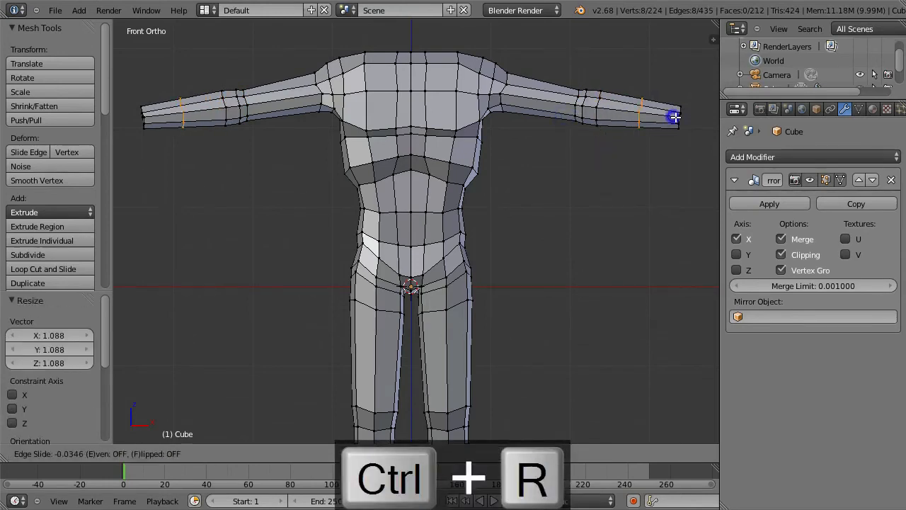
pyautogui.click(707, 117)
pyautogui.press('s')
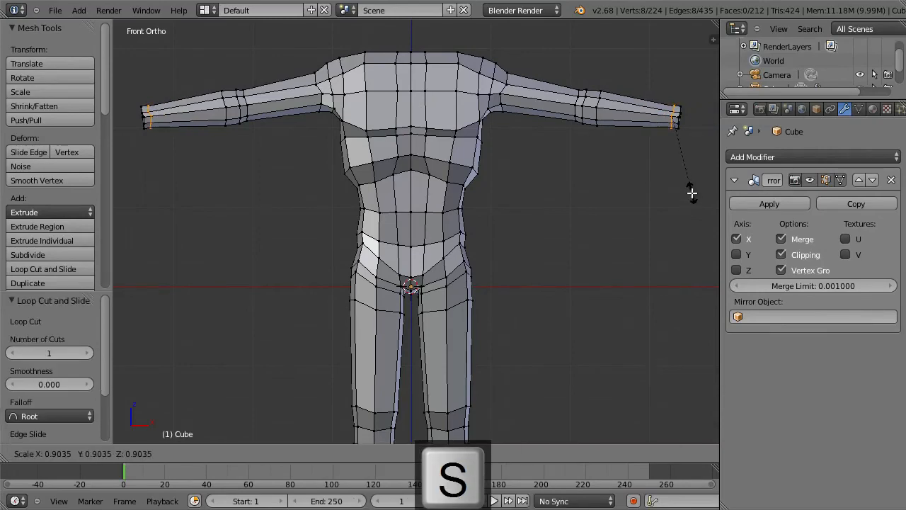
pyautogui.click(693, 193)
# Step: Reposition the back vertices of the elbow's inner loop in top view, including moves of -0.009, -0.045 and 0.018, 0.036 in X and Y
pyautogui.press('a')
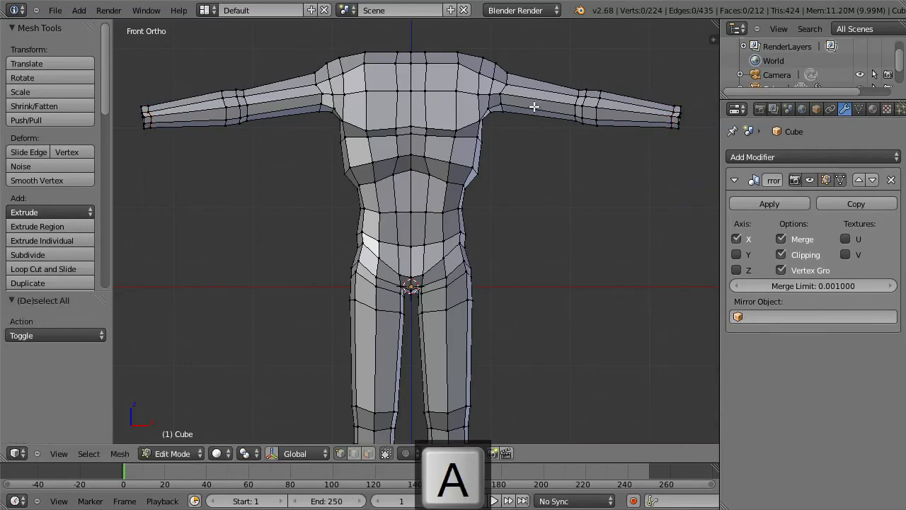
pyautogui.moveTo(555, 90); pyautogui.dragTo(359, 226, button='middle')
pyautogui.press('KP_7')
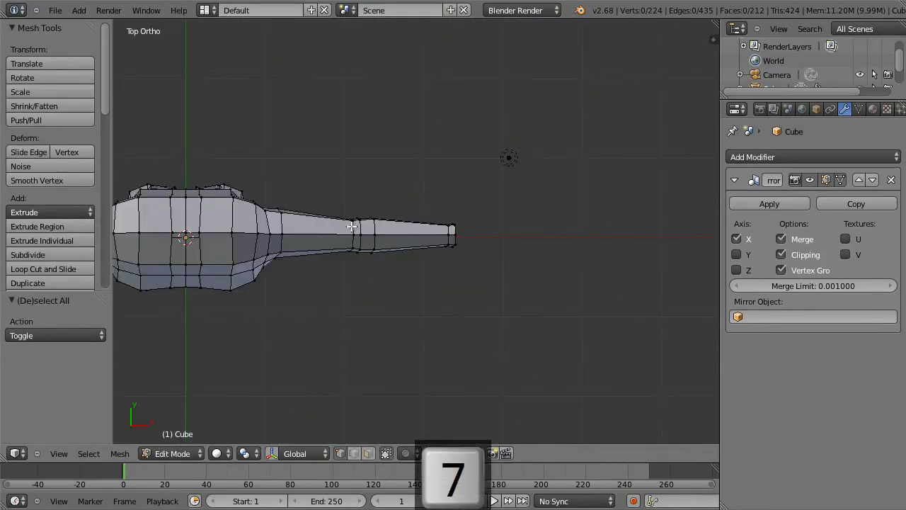
pyautogui.press('g')
pyautogui.click(343, 240)
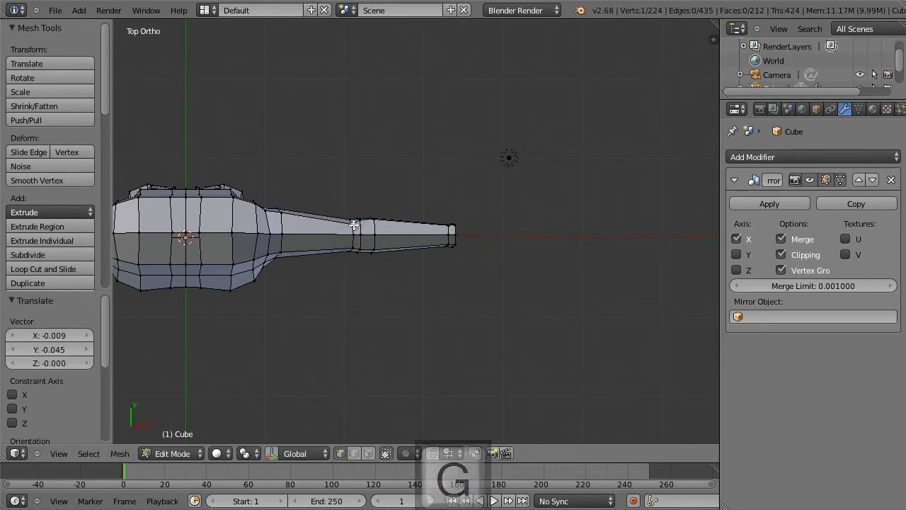
pyautogui.press('g')
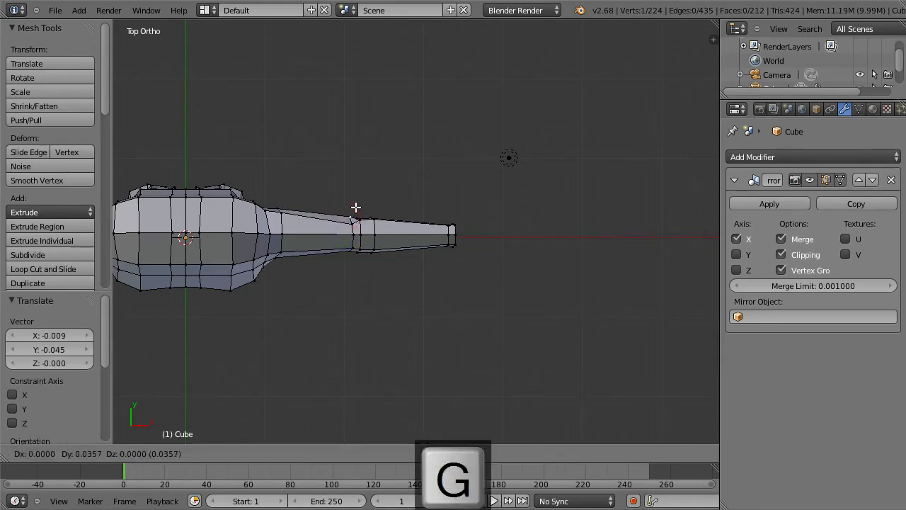
pyautogui.click(356, 207)
pyautogui.press('g')
pyautogui.click(356, 214)
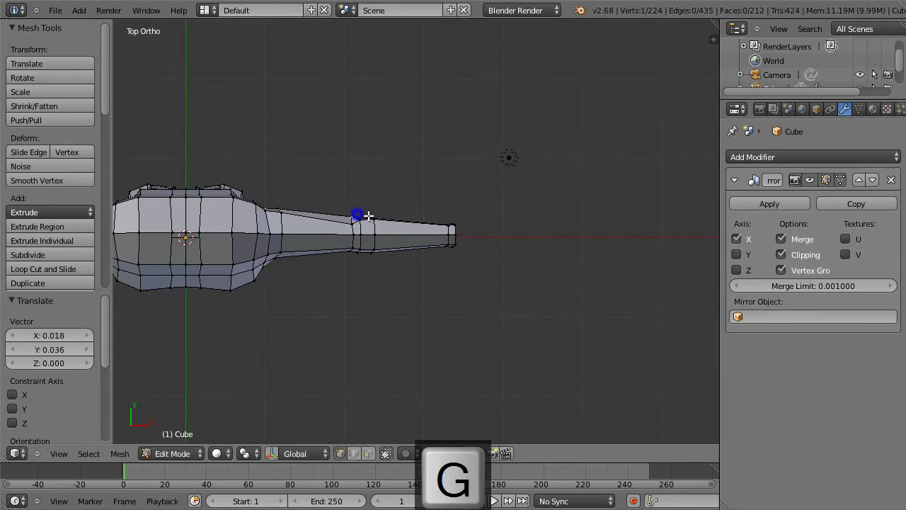
# Step: In wireframe, move the elbow's middle back vertex 0.006 in X and 0.027 in Y, and the forearm-side loop's three back vertices -0.069 in X
pyautogui.scroll(3, 358, 213)
pyautogui.keyDown('shift'); pyautogui.moveTo(309, 203); pyautogui.dragTo(354, 279, button='middle'); pyautogui.keyUp('shift')
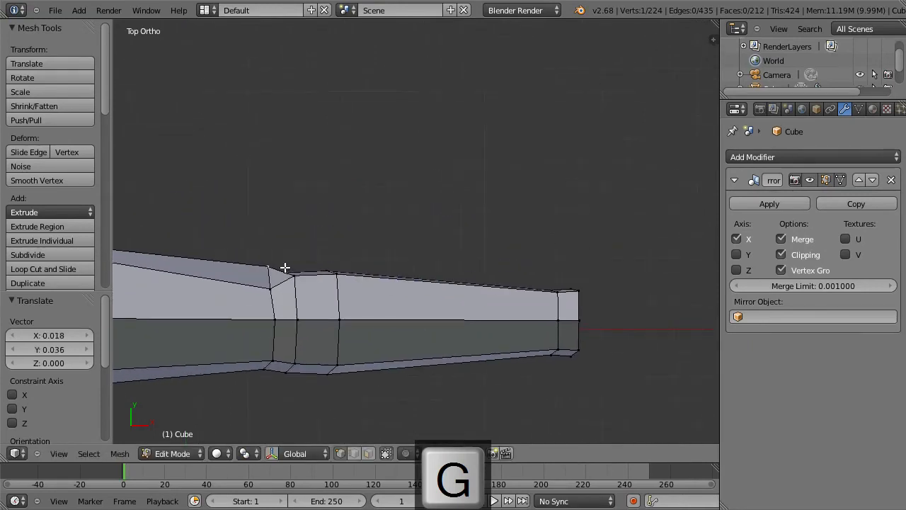
pyautogui.press('z')
pyautogui.rightClick(284, 272)
pyautogui.press('g')
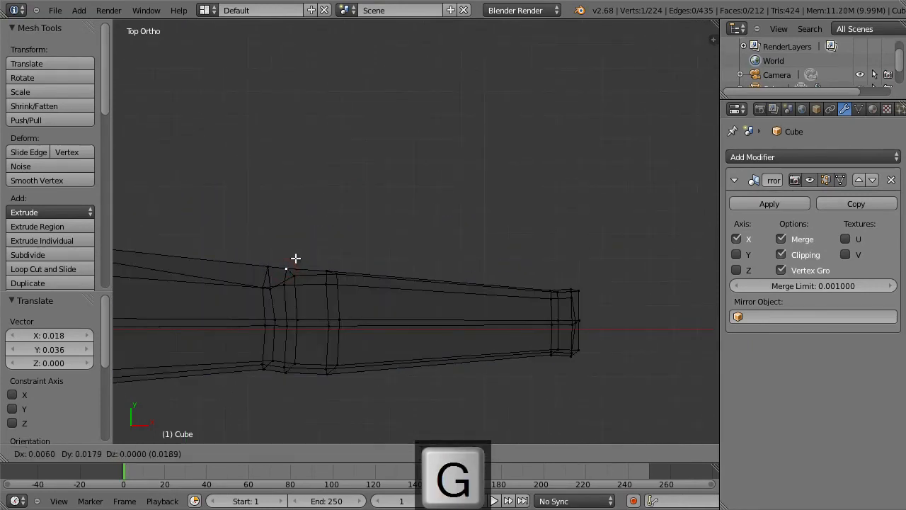
pyautogui.click(295, 256)
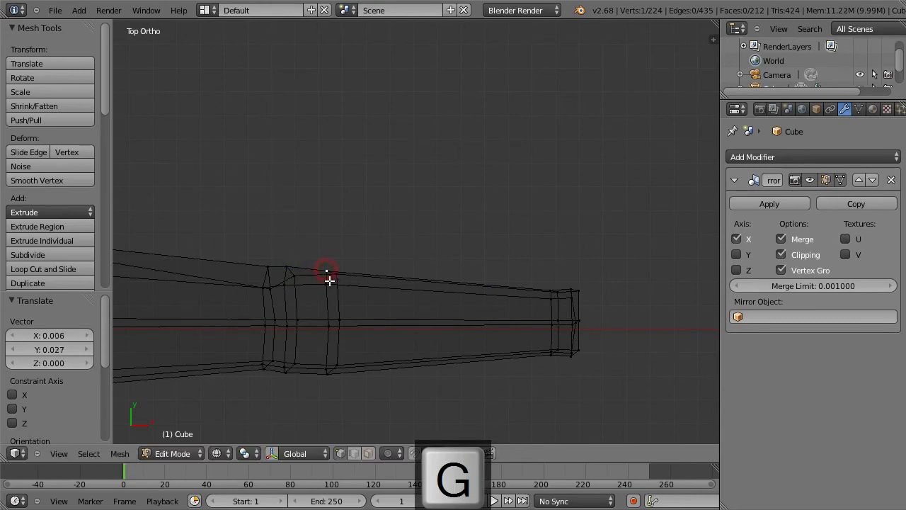
pyautogui.press('g')
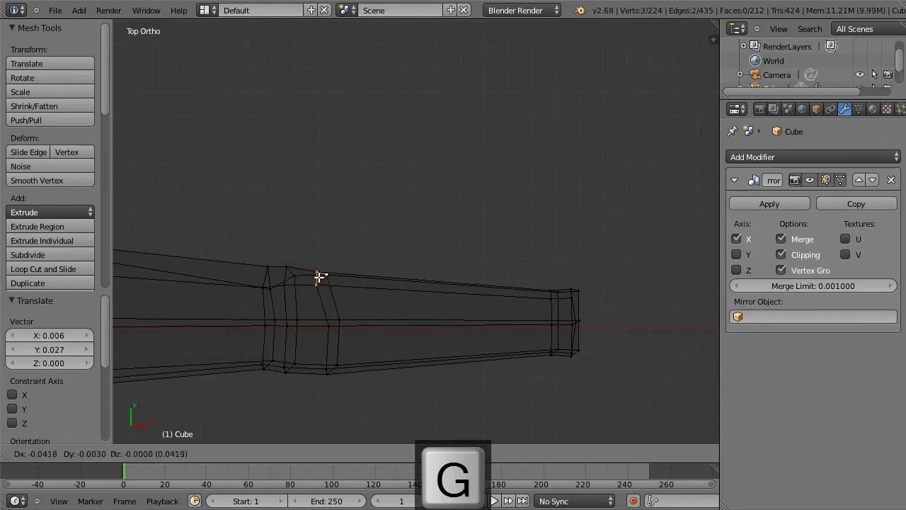
pyautogui.click(314, 275)
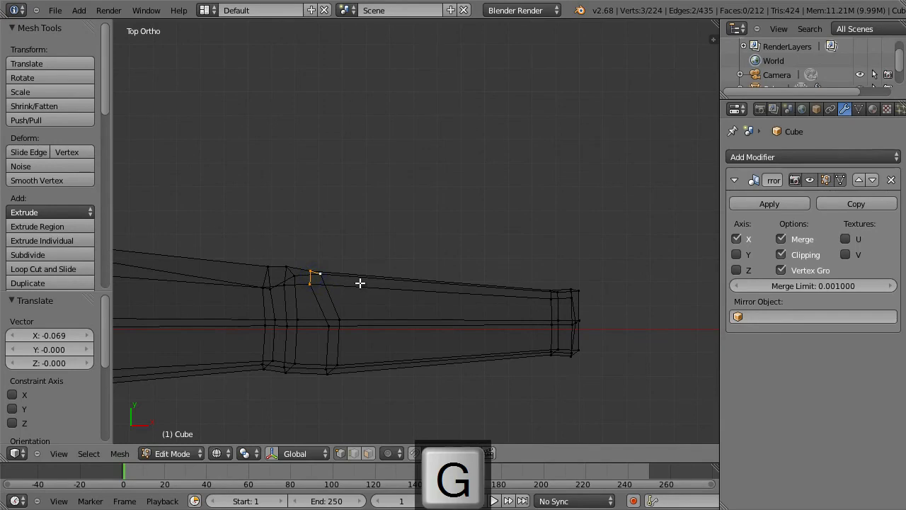
pyautogui.press('Tab')
pyautogui.press('z')
pyautogui.press('Tab')
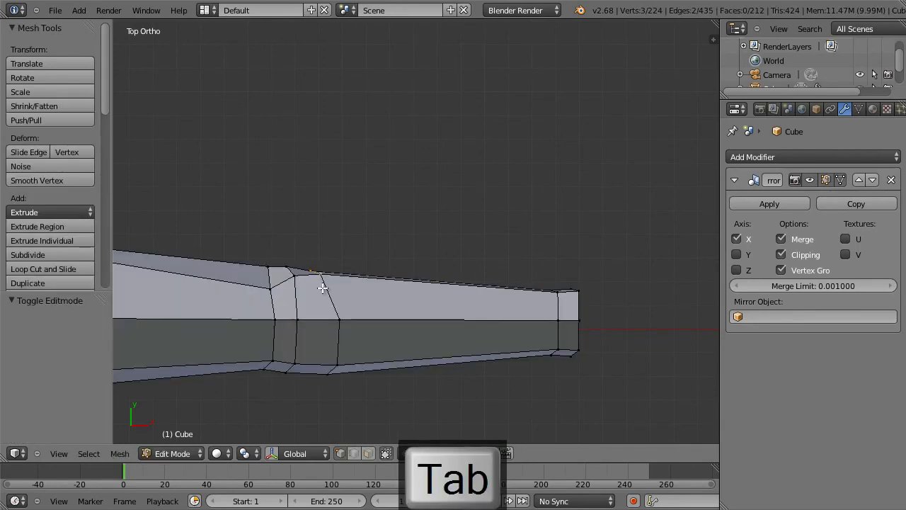
# Step: Nudge the selected elbow vertices -0.003 in Y, and add an edge loop on the upper arm scaled to 1.077
pyautogui.moveTo(319, 288); pyautogui.dragTo(171, 117, button='middle')
pyautogui.moveTo(283, 169); pyautogui.dragTo(256, 261, button='middle')
pyautogui.moveTo(369, 287); pyautogui.dragTo(294, 241, button='middle')
pyautogui.press('g')
pyautogui.click(406, 307)
pyautogui.hotkey('ctrl', 'r')
pyautogui.click(269, 229)
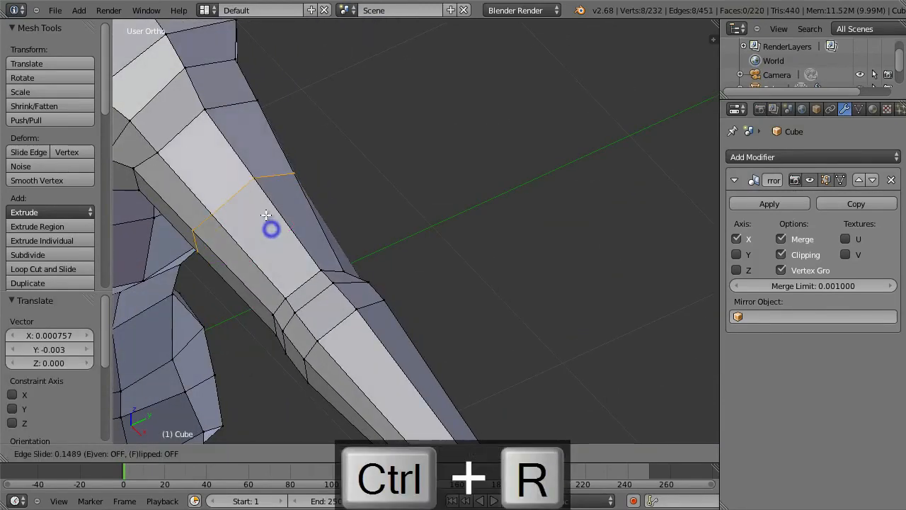
pyautogui.click(265, 214)
pyautogui.press('s')
pyautogui.click(385, 211)
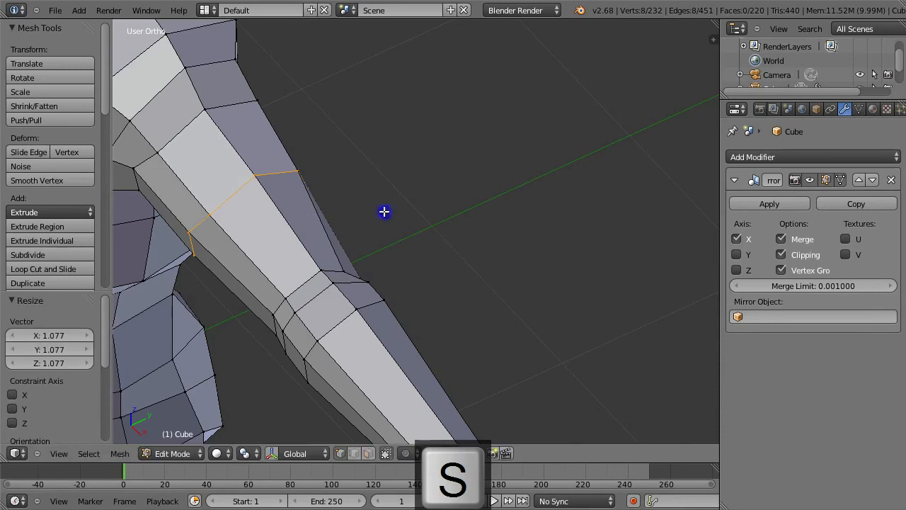
# Step: Edge-slide the new upper-arm loop toward the elbow and scale it to 1.028
pyautogui.press('KP_1')
pyautogui.press('g')
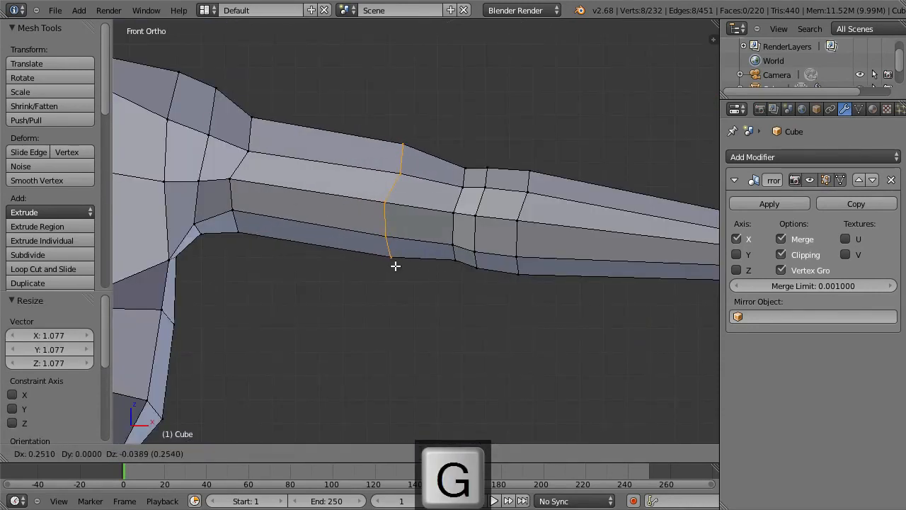
pyautogui.press('Escape')
pyautogui.press('g')
pyautogui.press('g')
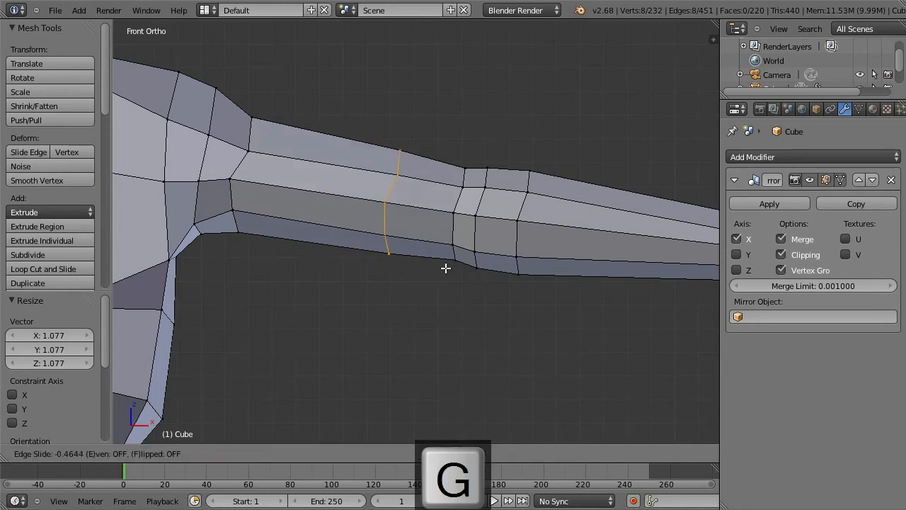
pyautogui.click(453, 268)
pyautogui.press('s')
pyautogui.click(465, 265)
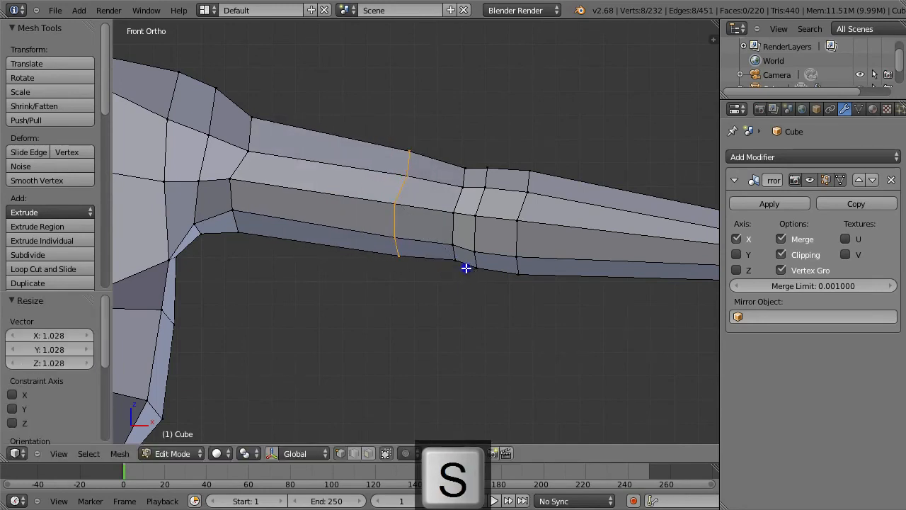
# Step: Smooth the upper-arm loop's vertices and fatten the loop with a Shrink/Fatten offset of -0.036
pyautogui.press('w')
pyautogui.click(468, 269)
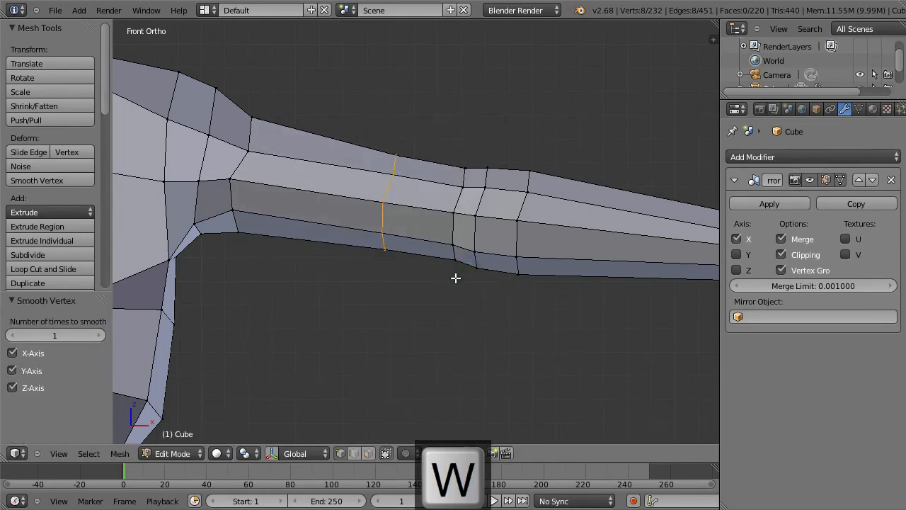
pyautogui.hotkey('alt', 's')
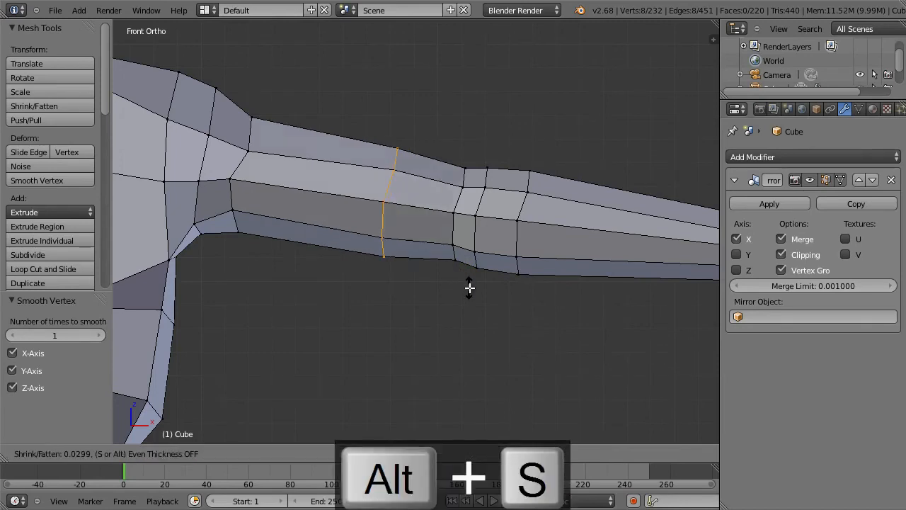
pyautogui.click(469, 287)
# Step: Move the upper-arm loop 0.137 in X and -0.018 in Z, and rotate it in top view with a shift of -0.069 in X and -0.009 in Y
pyautogui.press('g')
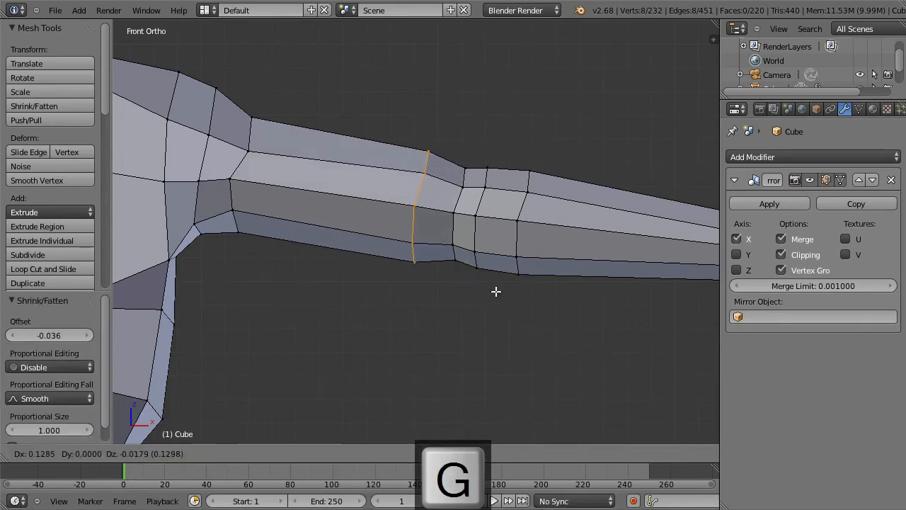
pyautogui.click(498, 291)
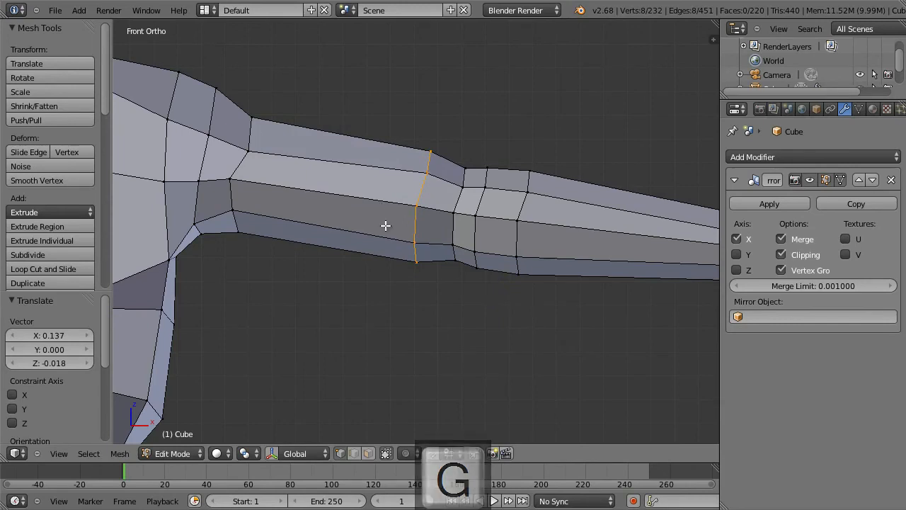
pyautogui.press('KP_7')
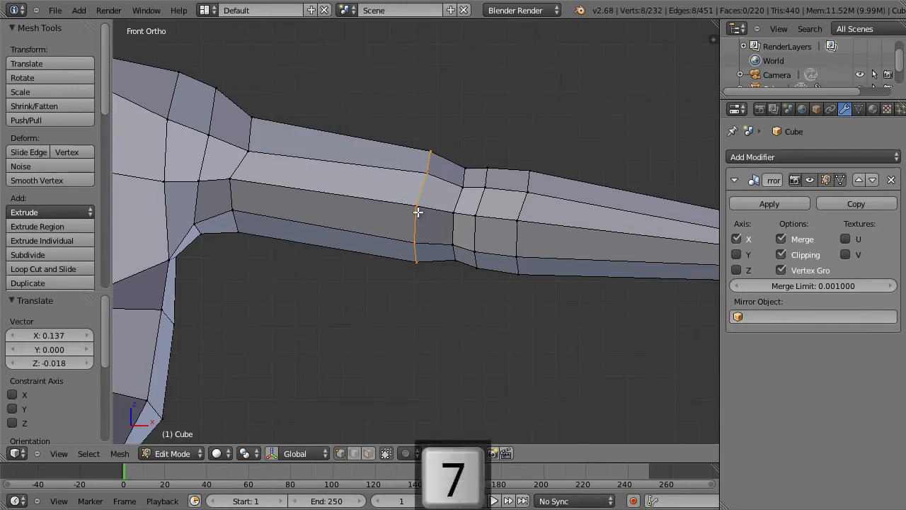
pyautogui.press('r')
pyautogui.click(343, 224)
pyautogui.press('g')
pyautogui.click(322, 225)
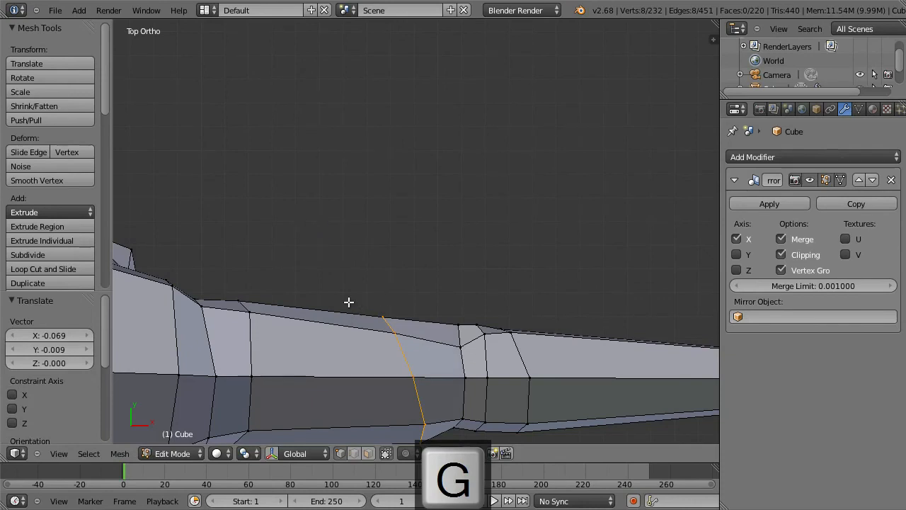
# Step: Add an edge loop between the shoulder and the slanted upper-arm loop, and fatten it with a Shrink/Fatten offset of -0.017
pyautogui.scroll(-2, 349, 301)
pyautogui.hotkey('ctrl', 'r')
pyautogui.click(340, 327)
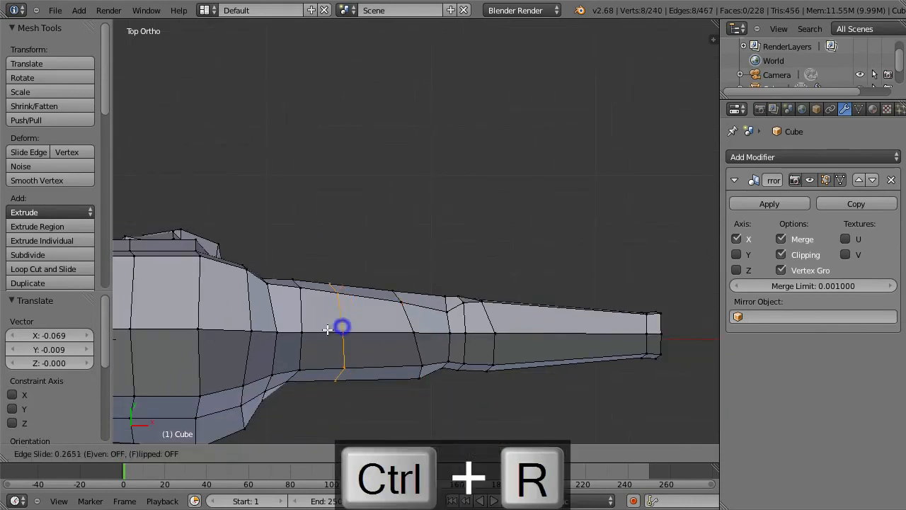
pyautogui.click(333, 329)
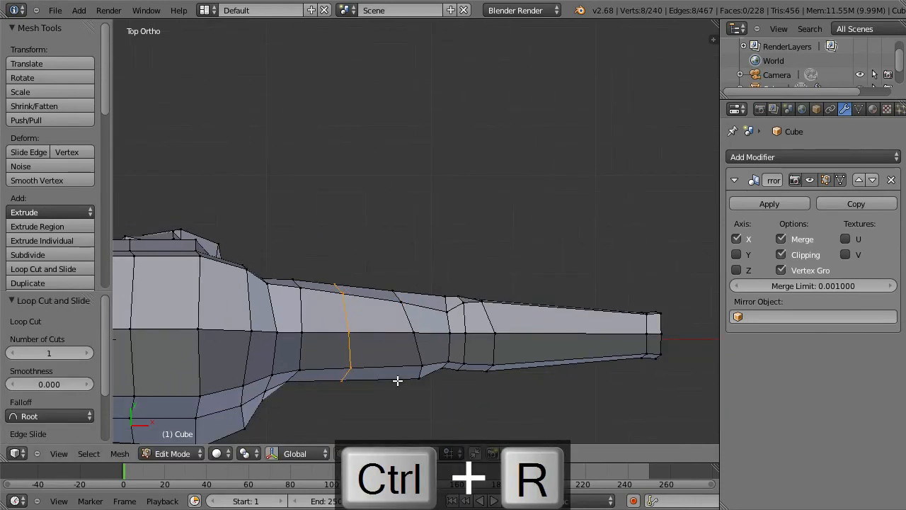
pyautogui.hotkey('alt', 's')
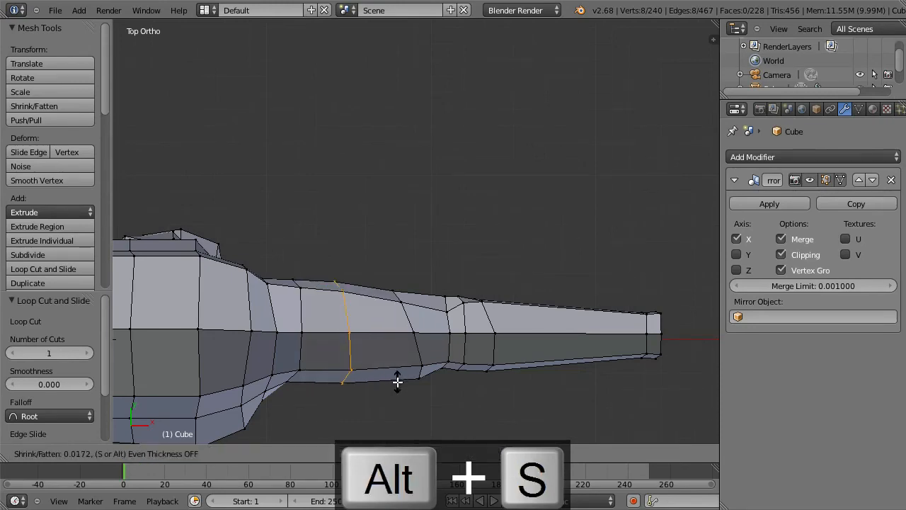
pyautogui.click(397, 381)
# Step: Move the slanted upper-arm loop's three back vertices -0.151 in X and 0.009 in Y
pyautogui.rightClick(394, 291)
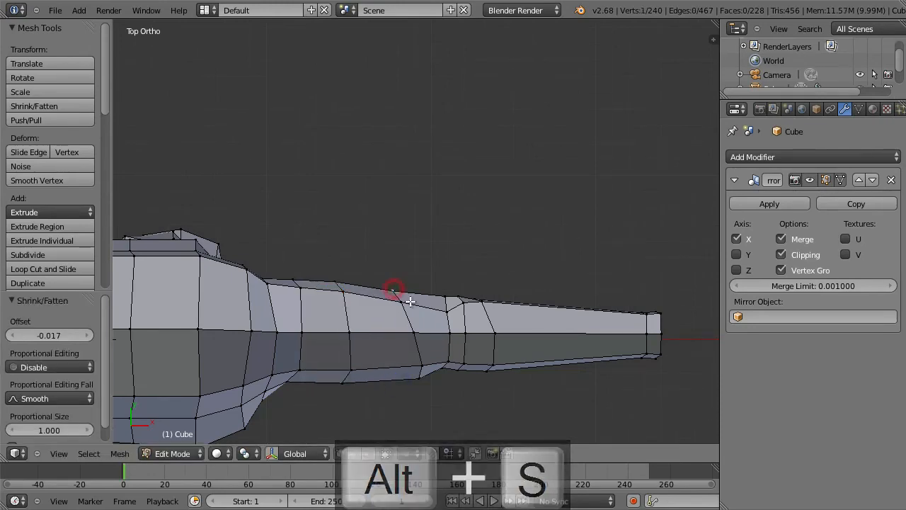
pyautogui.moveTo(415, 304); pyautogui.dragTo(176, 128, button='middle')
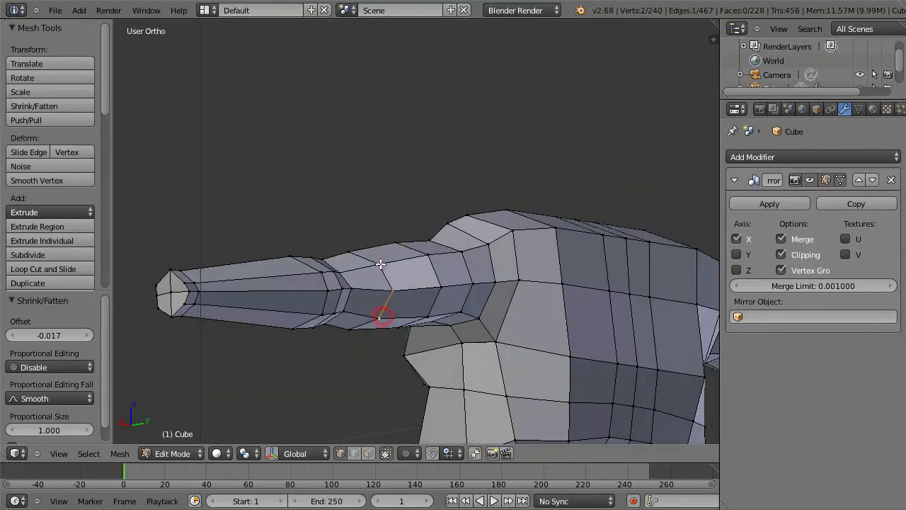
pyautogui.press('KP_7')
pyautogui.press('g')
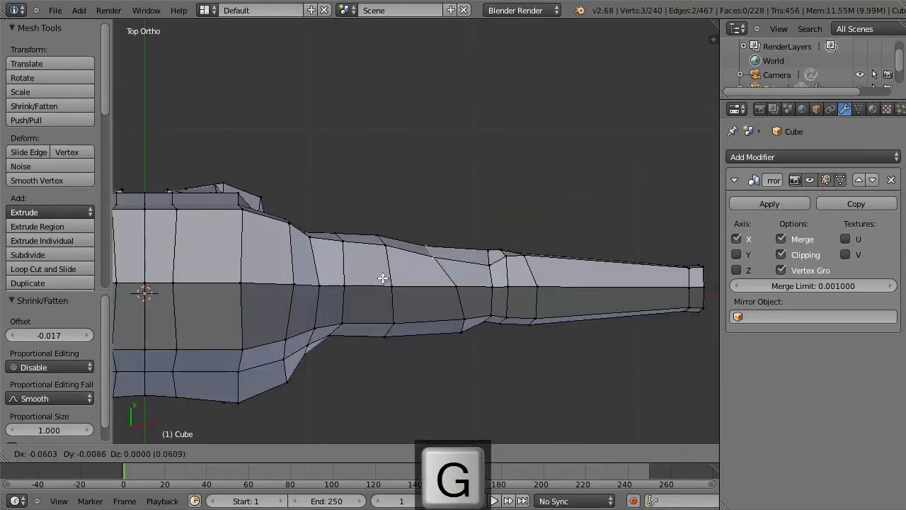
pyautogui.click(368, 275)
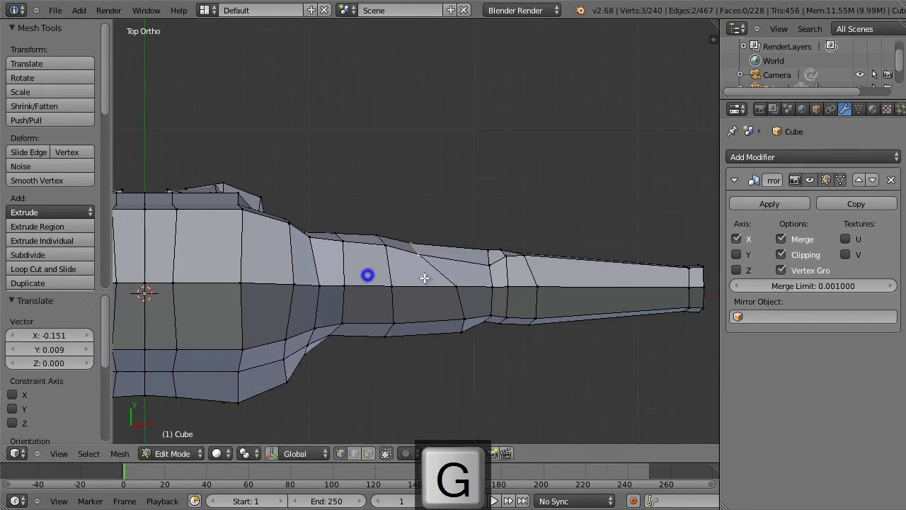
# Step: Shift the whole slanted upper-arm loop slightly toward the shoulder, and move the elbow's inner loop -0.039 in X
pyautogui.keyDown('alt'); pyautogui.rightClick(461, 290); pyautogui.keyUp('alt')
pyautogui.press('g')
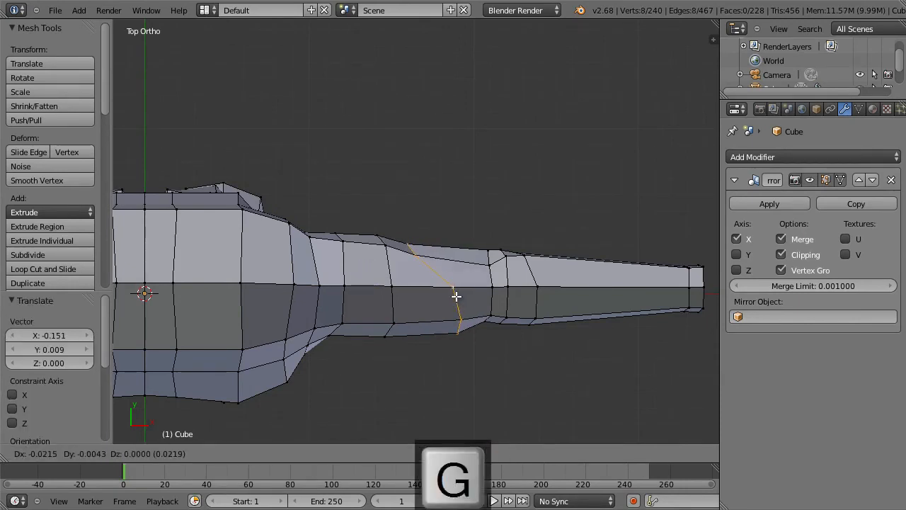
pyautogui.click(457, 298)
pyautogui.press('a')
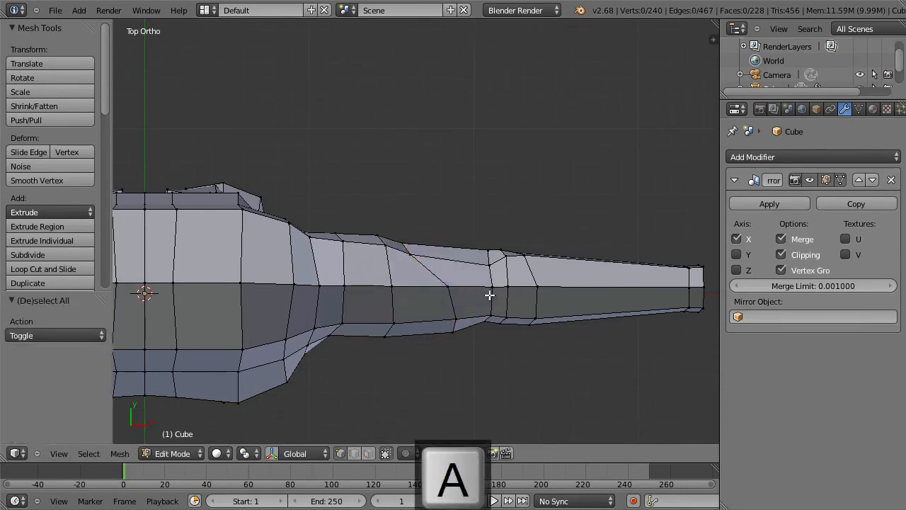
pyautogui.press('g')
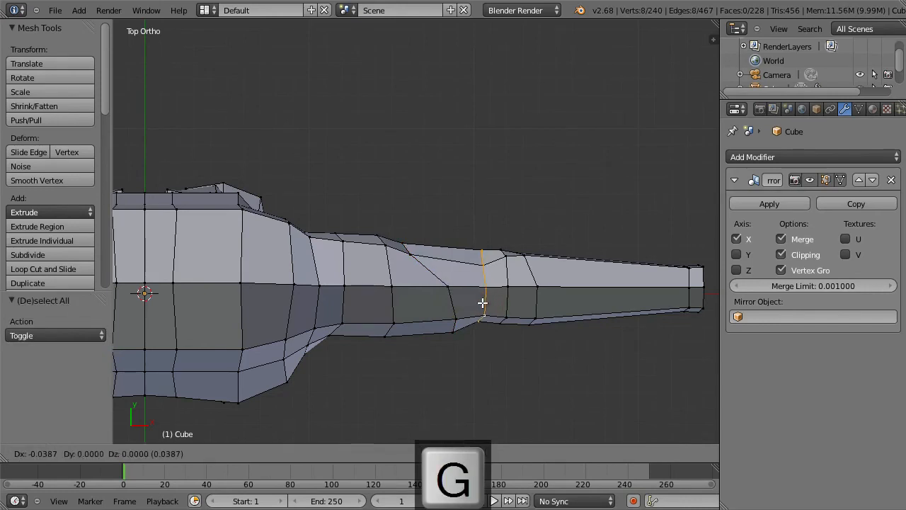
pyautogui.click(482, 303)
# Step: Move one back vertex of the elbow's inner loop 0.004 in X and -0.026 in Y
pyautogui.press('g')
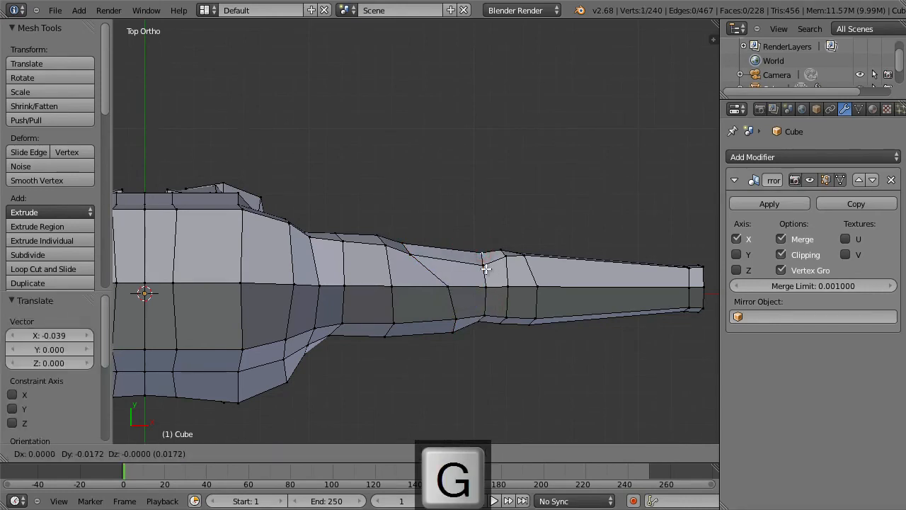
pyautogui.click(486, 269)
pyautogui.scroll(-1, 553, 267)
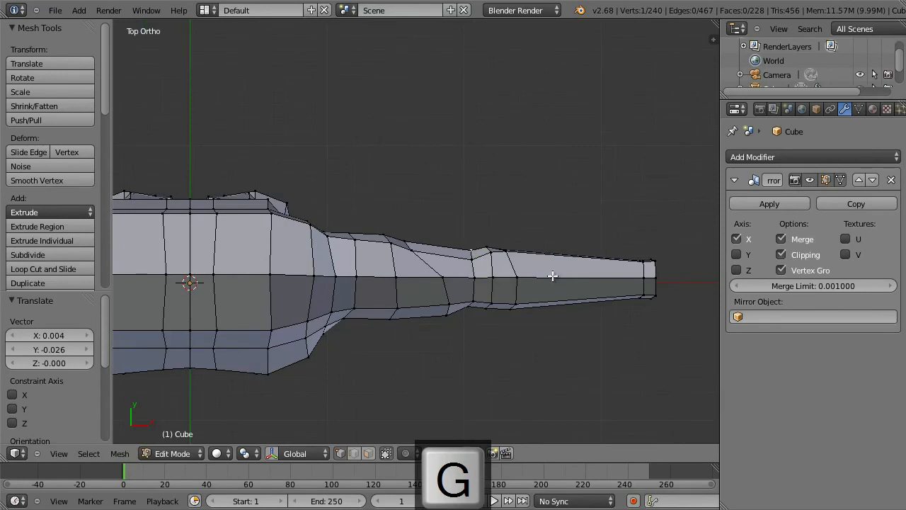
pyautogui.keyDown('shift'); pyautogui.moveTo(579, 291); pyautogui.dragTo(485, 241, button='middle'); pyautogui.keyUp('shift')
pyautogui.scroll(2, 505, 240)
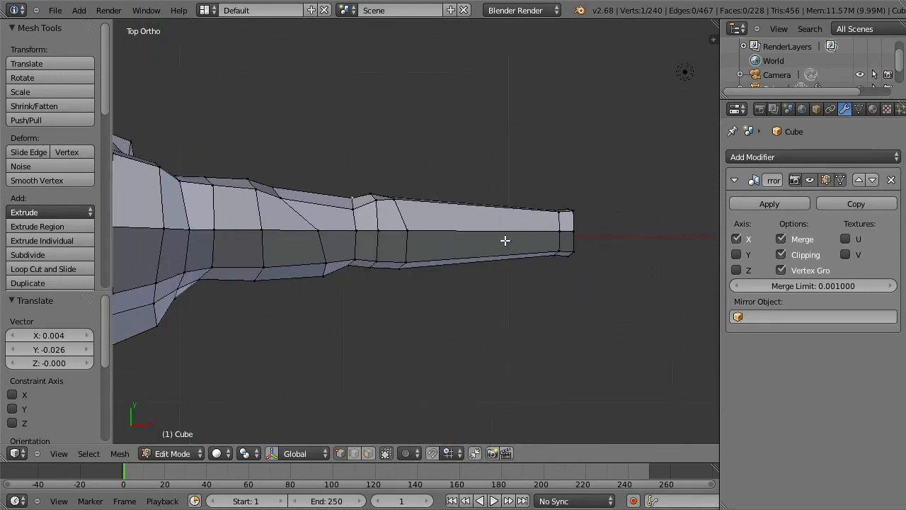
# Step: Add an edge loop on the forearm near the elbow, scale it up about 1.09, and move it 0.050 in X and 0.004 in Y
pyautogui.hotkey('ctrl', 'r')
pyautogui.click(454, 245)
pyautogui.click(416, 249)
pyautogui.press('s')
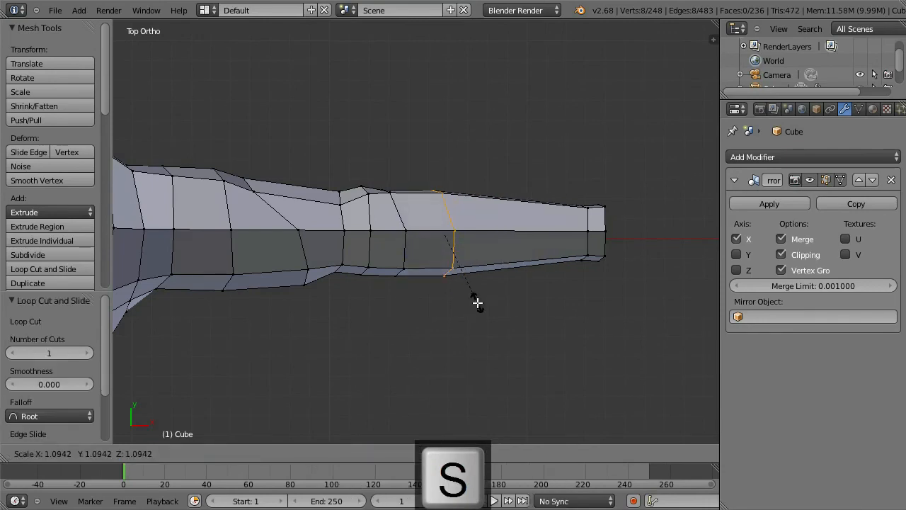
pyautogui.click(477, 301)
pyautogui.press('g')
pyautogui.click(487, 295)
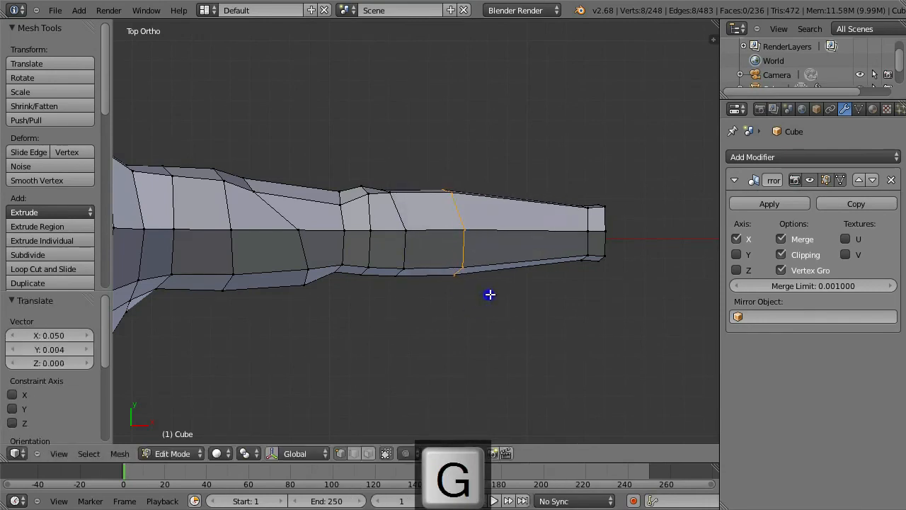
# Step: Move the chest's foremost outer vertex 0.045 in Y, and shift it -0.030 in X and 0.074 in Z in front view
pyautogui.press('a')
pyautogui.scroll(-1, 484, 287)
pyautogui.scroll(-1, 482, 285)
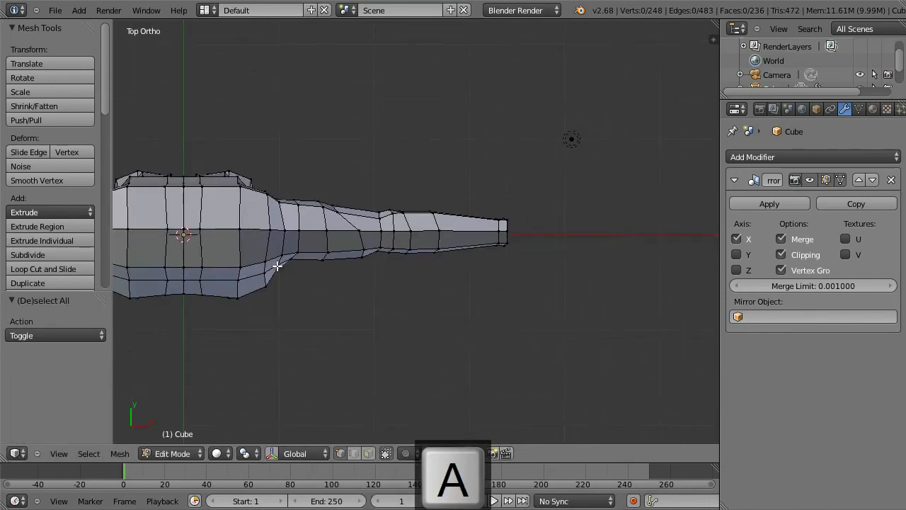
pyautogui.rightClick(238, 299)
pyautogui.press('g')
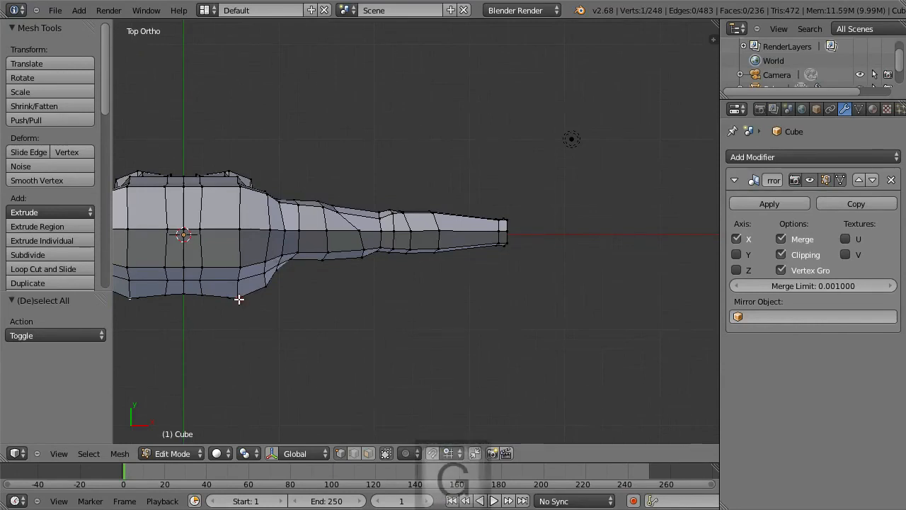
pyautogui.click(241, 289)
pyautogui.press('KP_1')
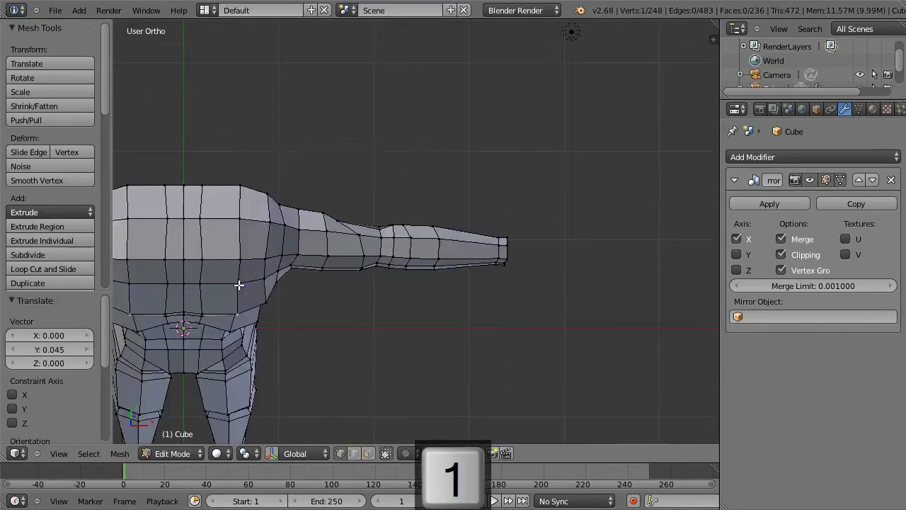
pyautogui.press('g')
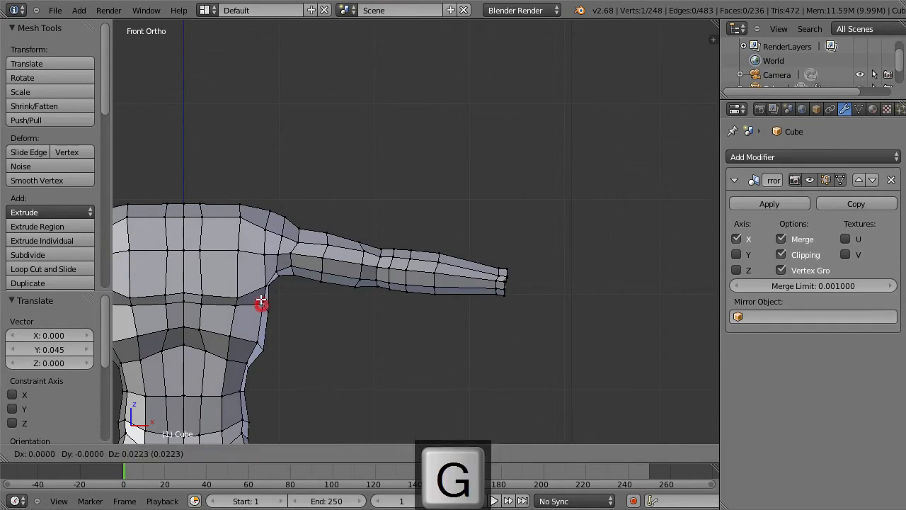
pyautogui.click(257, 294)
# Step: Scale the edge loop just above the knee by 1.033 and the upper-thigh loop by 1.043
pyautogui.scroll(-3, 293, 292)
pyautogui.keyDown('shift'); pyautogui.moveTo(327, 294); pyautogui.dragTo(377, 193, button='middle'); pyautogui.keyUp('shift')
pyautogui.scroll(3, 405, 217)
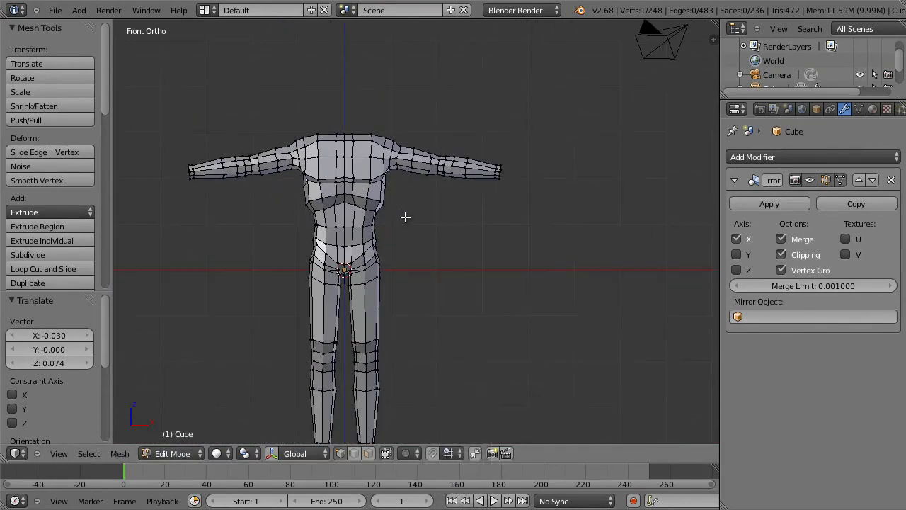
pyautogui.keyDown('shift'); pyautogui.scroll(-3, 410, 210); pyautogui.keyUp('shift')
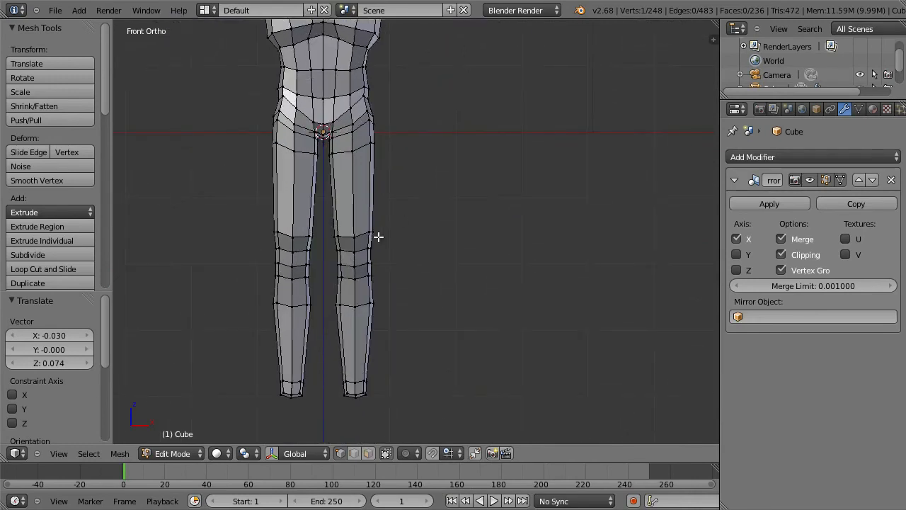
pyautogui.press('g')
pyautogui.click(411, 226)
pyautogui.press('s')
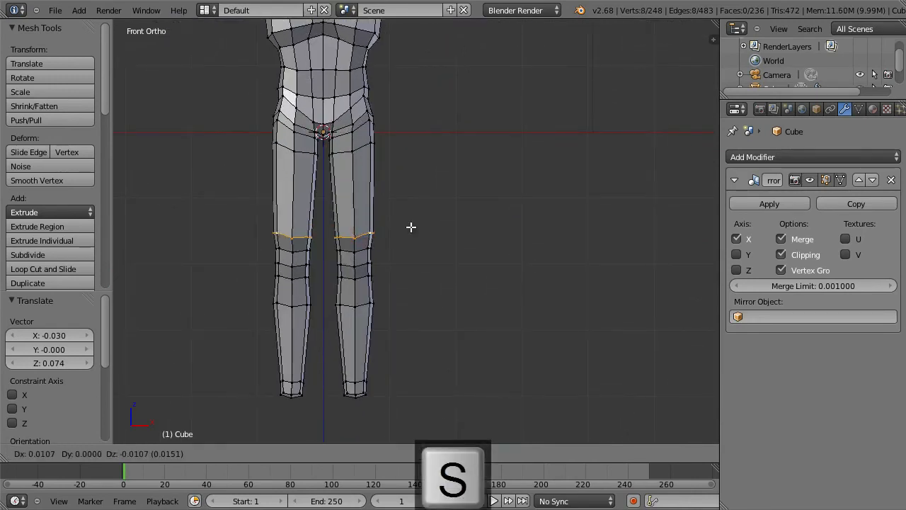
pyautogui.click(413, 227)
pyautogui.keyDown('alt'); pyautogui.rightClick(357, 152); pyautogui.keyUp('alt')
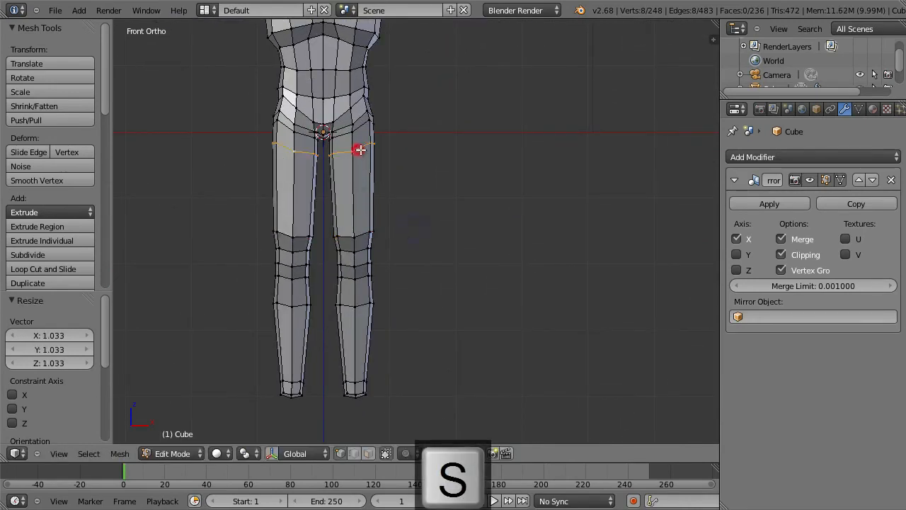
pyautogui.press('s')
pyautogui.click(401, 173)
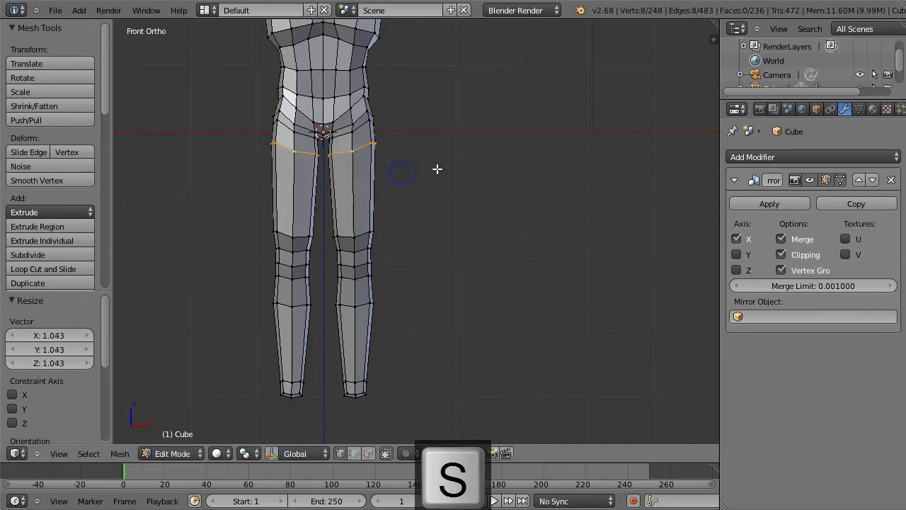
# Step: Smooth the four vertices of the shoulder-blade face on the upper back with one Smooth Vertex pass
pyautogui.press('Tab')
pyautogui.moveTo(484, 152); pyautogui.dragTo(286, 160, button='middle')
pyautogui.scroll(-3, 185, 168)
pyautogui.press('Tab')
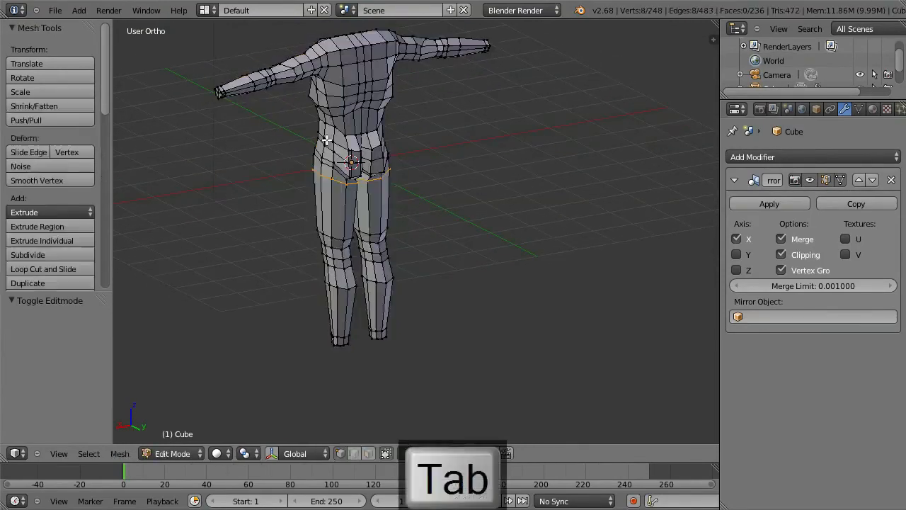
pyautogui.keyDown('shift'); pyautogui.rightClick(358, 64); pyautogui.keyUp('shift')
pyautogui.keyDown('shift'); pyautogui.rightClick(358, 83); pyautogui.keyUp('shift')
pyautogui.press('w')
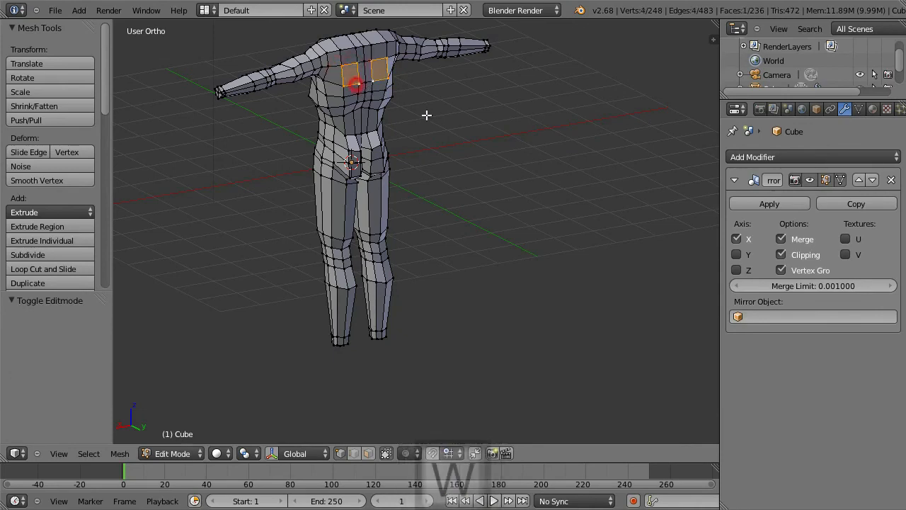
pyautogui.click(457, 155)
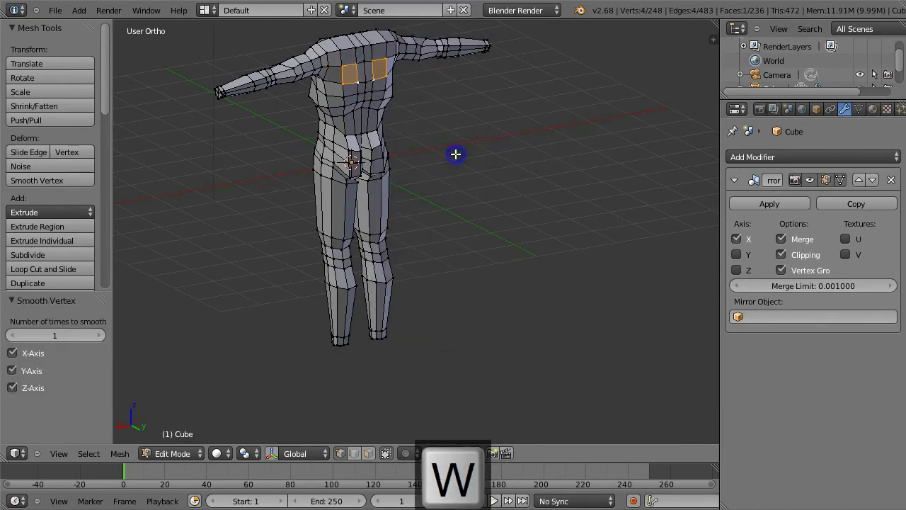
# Step: Scale the shoulder-blade face on the upper back and clear the selection
pyautogui.scroll(3, 440, 143)
pyautogui.keyDown('shift'); pyautogui.scroll(5, 435, 130); pyautogui.keyUp('shift')
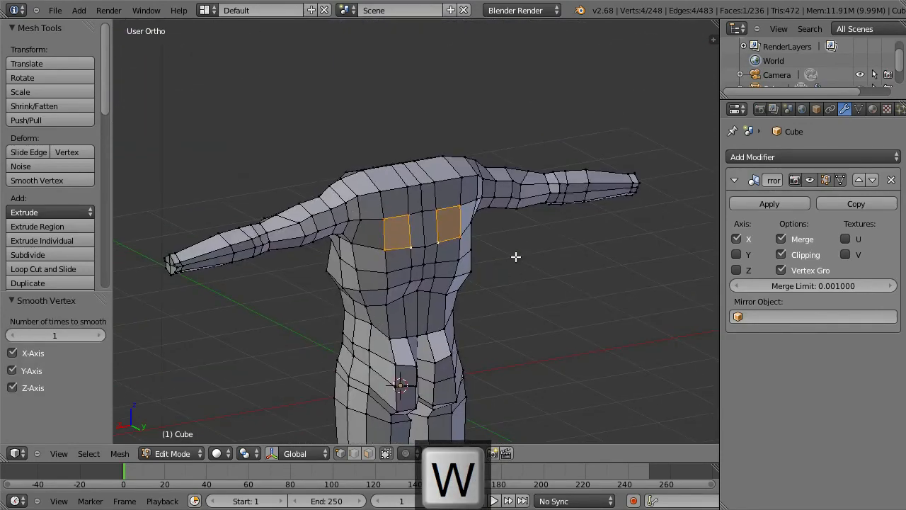
pyautogui.press('s')
pyautogui.click(523, 265)
pyautogui.press('a')
# Step: Move one vertex on the upper back's top edge -0.027 in Y and -0.027 in Z in side view
pyautogui.moveTo(522, 262); pyautogui.dragTo(474, 210, button='middle')
pyautogui.rightClick(452, 178)
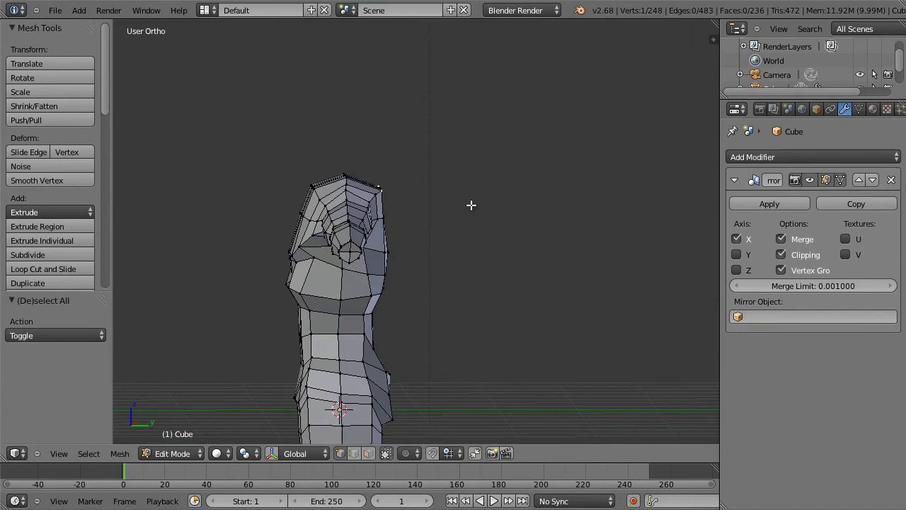
pyautogui.press('3')
pyautogui.press('g')
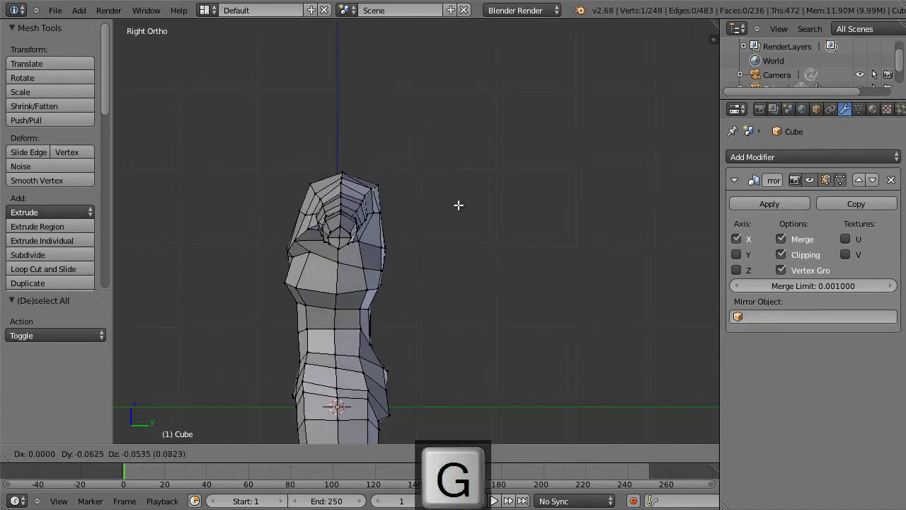
pyautogui.click(461, 203)
# Step: Nudge the neighbouring vertex on the upper back's top edge slightly down and forward, and clear the selection
pyautogui.rightClick(384, 183)
pyautogui.press('g')
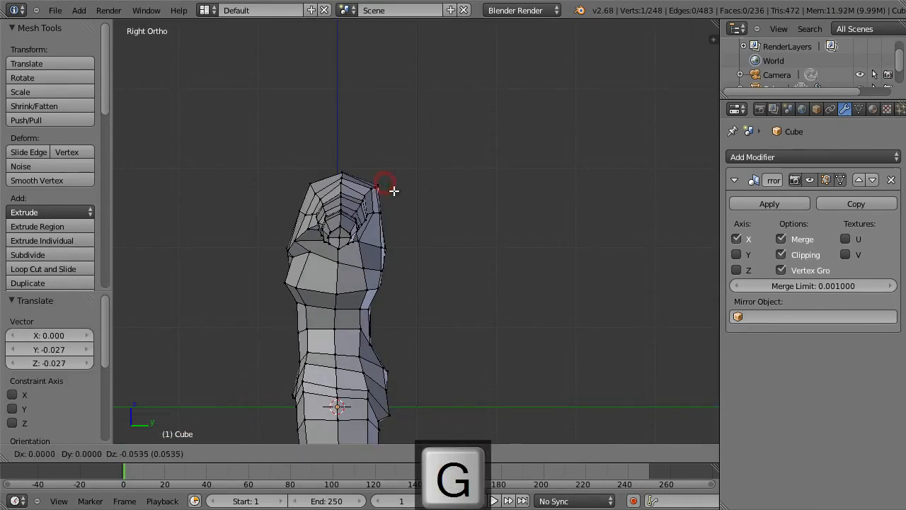
pyautogui.click(390, 188)
pyautogui.press('g')
pyautogui.rightClick(380, 186)
pyautogui.press('a')
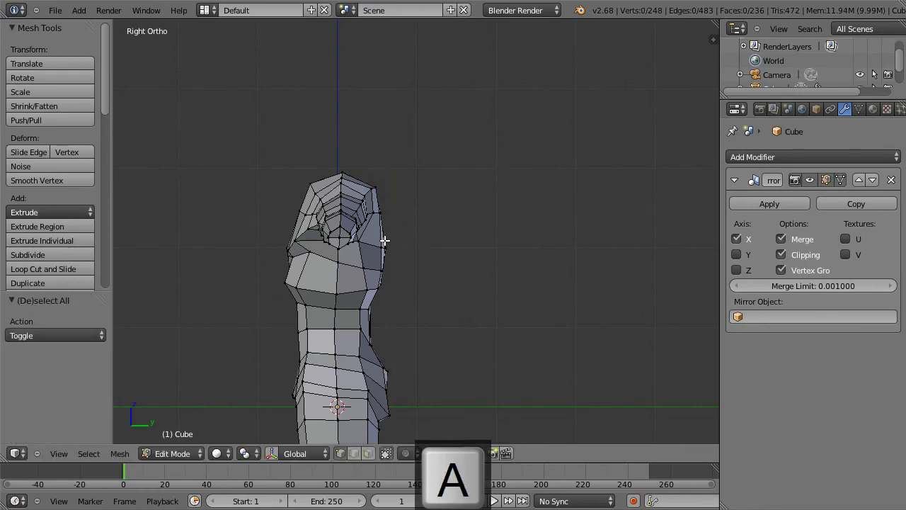
# Step: Box-select the two rearmost shoulder-blade vertices and move them 0.080 in Y and 0.089 in Z with proportional editing enabled
pyautogui.press('a')
pyautogui.press('a')
pyautogui.press('b')
pyautogui.moveTo(398, 247); pyautogui.dragTo(386, 240)
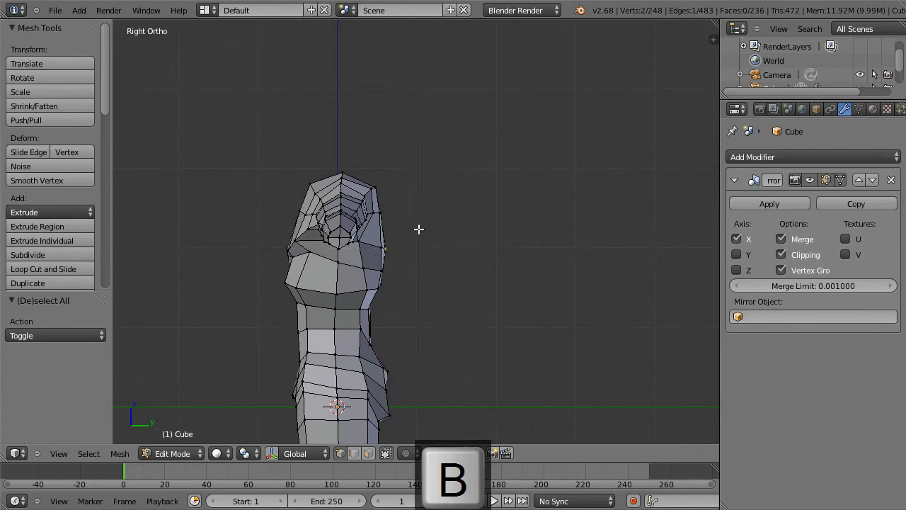
pyautogui.press('o')
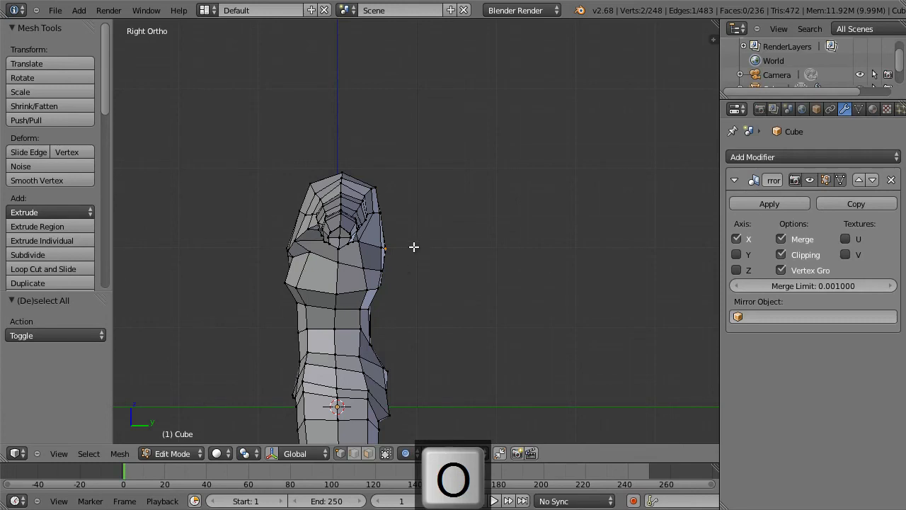
pyautogui.press('g')
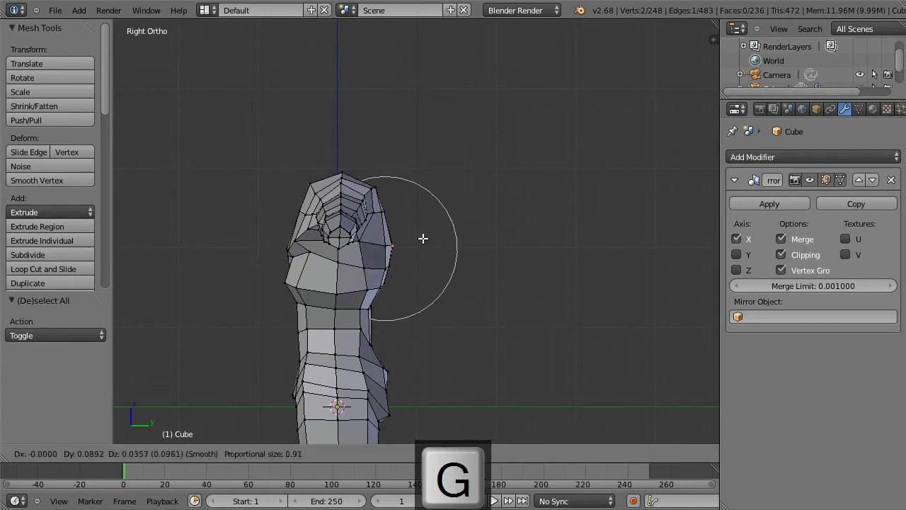
pyautogui.click(422, 234)
# Step: With proportional editing, move the upper back vertex 0.018 in Y and 0.027 in Z, and a lower back vertex -0.027 in Y and 0.018 in Z
pyautogui.rightClick(386, 204)
pyautogui.press('g')
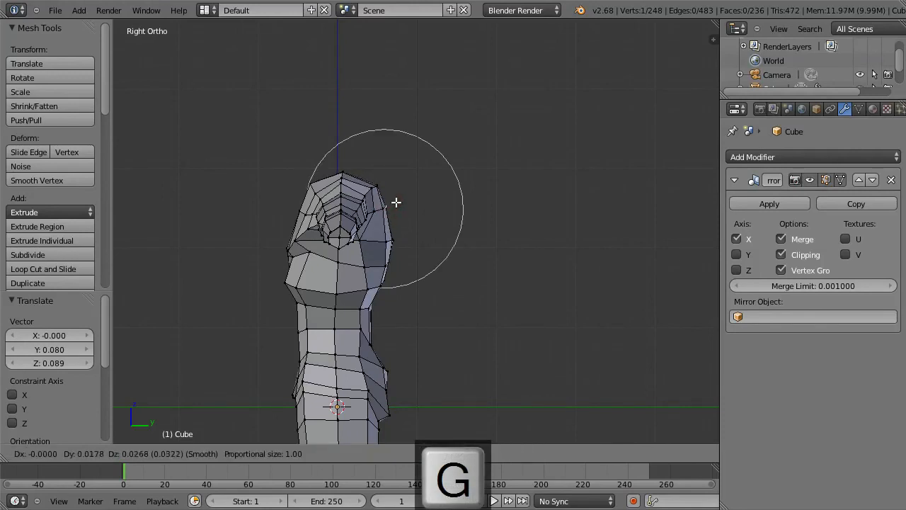
pyautogui.click(396, 203)
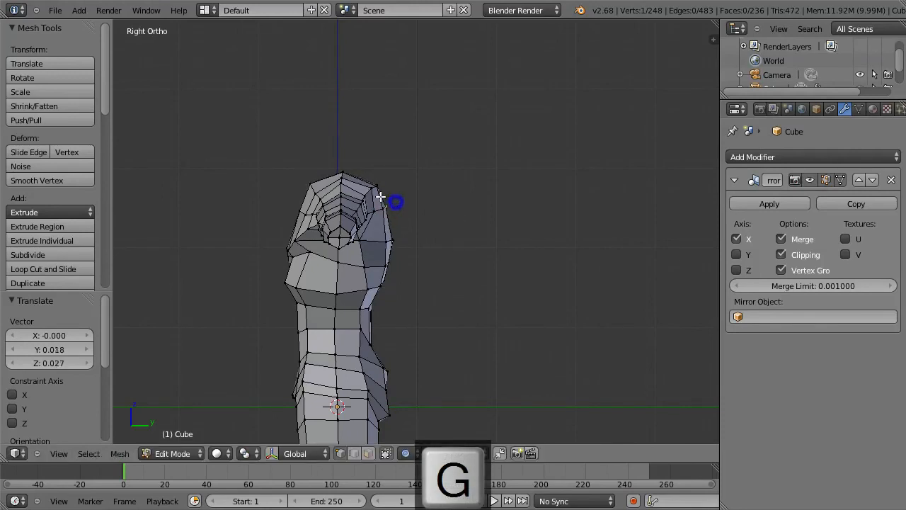
pyautogui.rightClick(375, 284)
pyautogui.press('g')
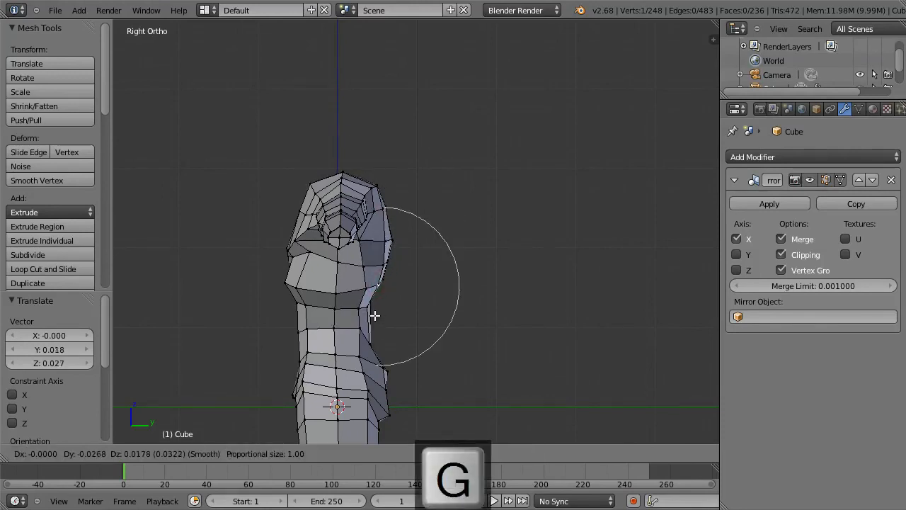
pyautogui.click(374, 315)
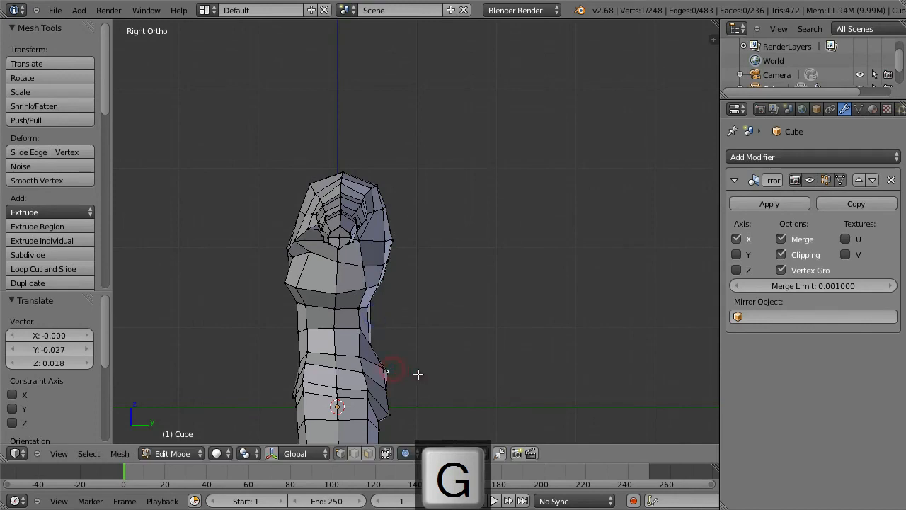
# Step: Nudge the upper buttock vertex slightly forward with the proportional size reduced to 0.68, and turn off proportional editing
pyautogui.press('g')
pyautogui.scroll(4, 418, 374)
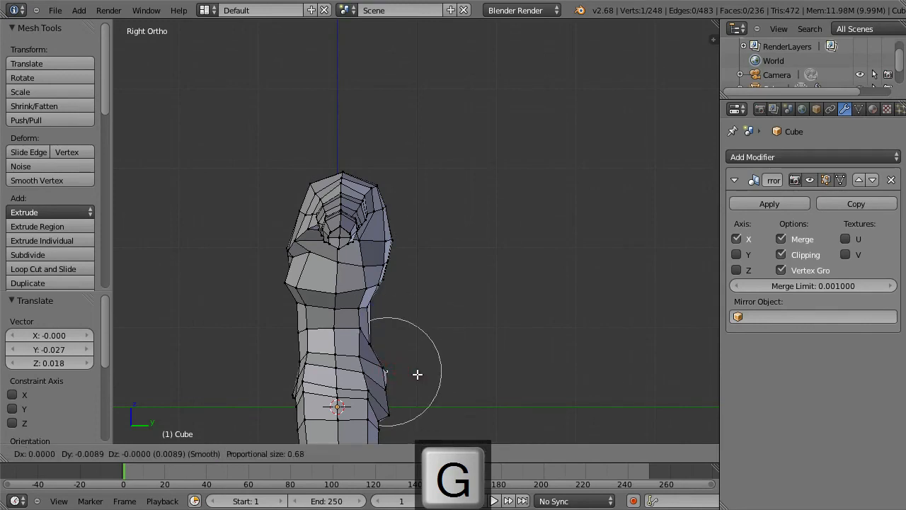
pyautogui.click(418, 374)
pyautogui.press('o')
# Step: Move the lower buttock vertex -0.062 in Y, and the upper one -0.018 in Y and -0.009 in Z
pyautogui.press('g')
pyautogui.click(409, 400)
pyautogui.press('g')
pyautogui.click(382, 415)
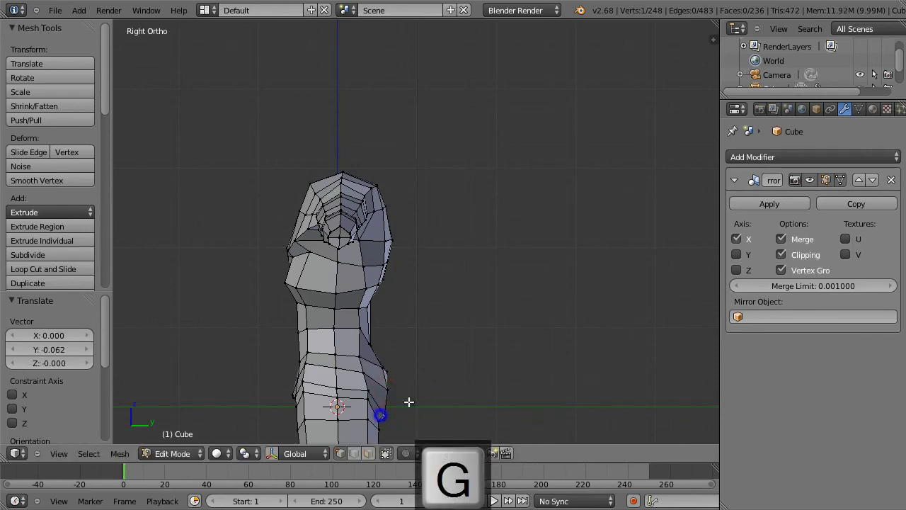
pyautogui.press('g')
pyautogui.click(389, 370)
# Step: Move the middle buttock vertex 0.063 along the Y axis
pyautogui.moveTo(436, 354); pyautogui.dragTo(390, 383, button='middle')
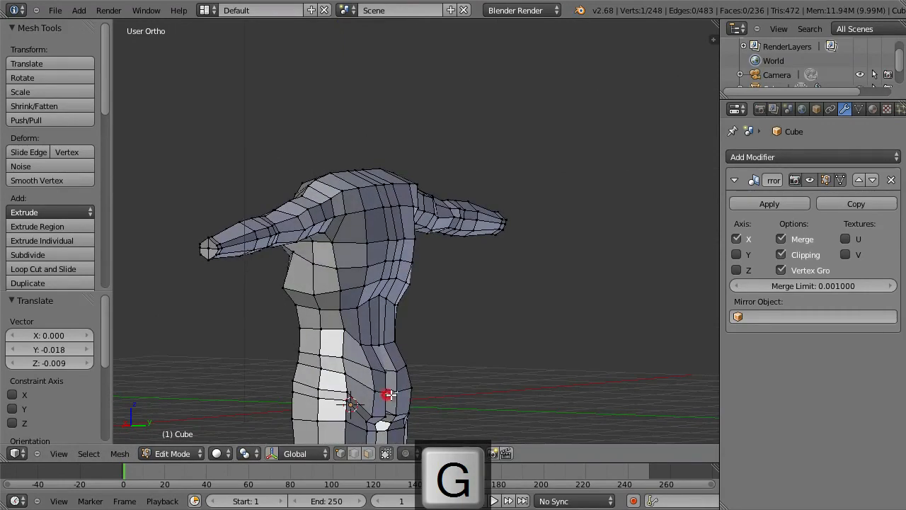
pyautogui.press('g')
pyautogui.press('y')
pyautogui.click(410, 384)
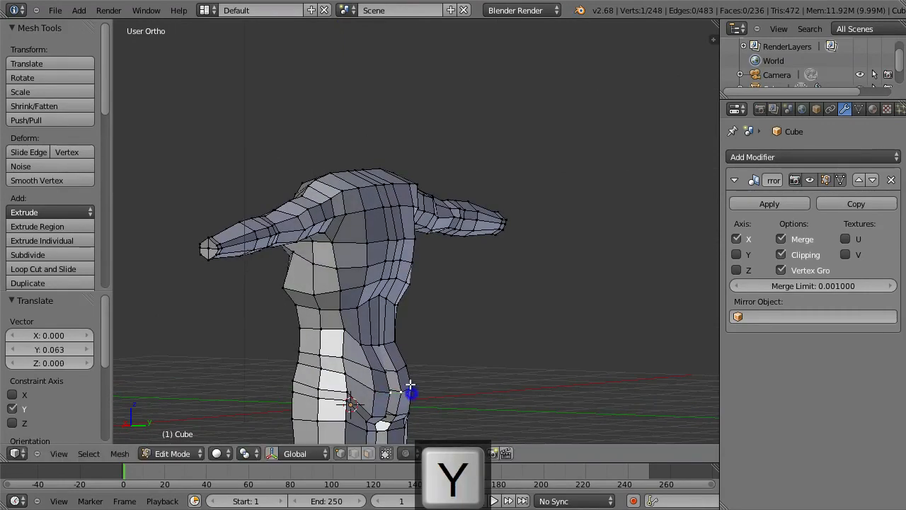
# Step: Add a Subdivision Surface modifier with View subdivisions set to 2, and check the smoothed body from behind in Object Mode
pyautogui.moveTo(411, 374); pyautogui.dragTo(557, 321, button='middle')
pyautogui.press('KP_1')
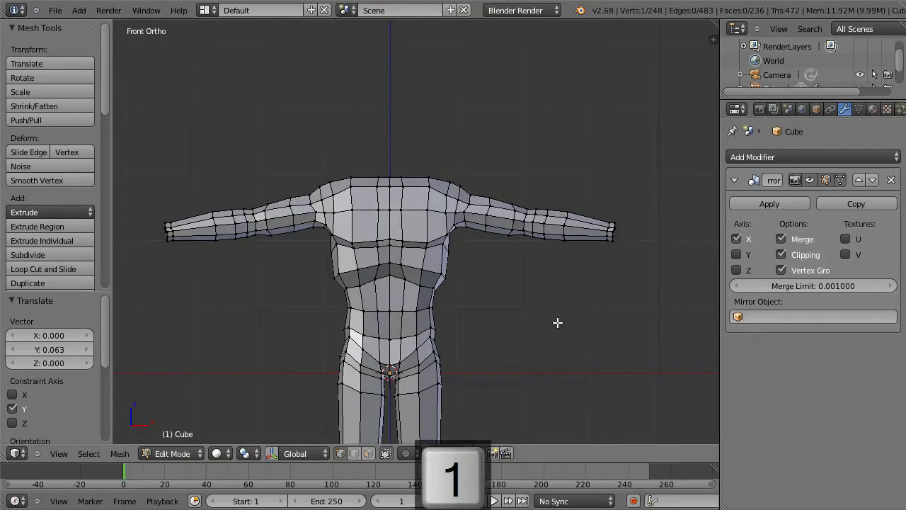
pyautogui.scroll(-3, 557, 322)
pyautogui.keyDown('shift'); pyautogui.moveTo(535, 330); pyautogui.dragTo(505, 247, button='middle'); pyautogui.keyUp('shift')
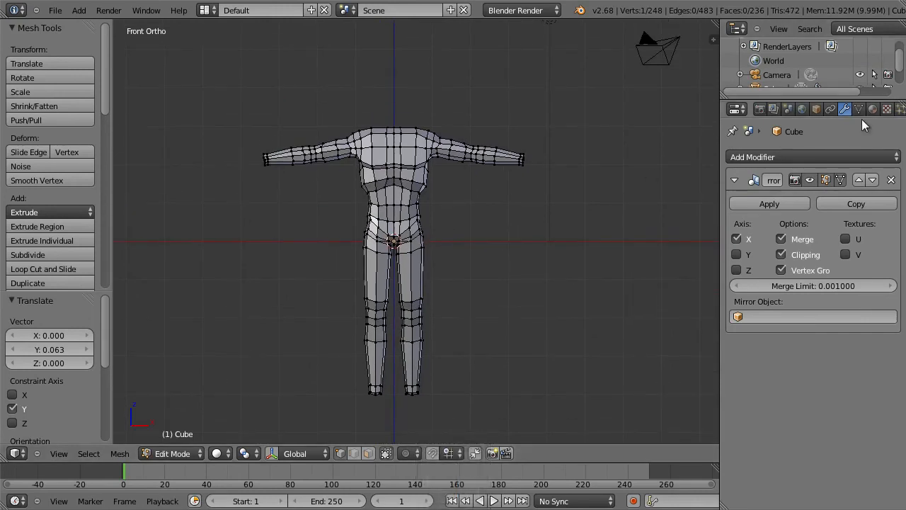
pyautogui.click(819, 156)
pyautogui.click(608, 390)
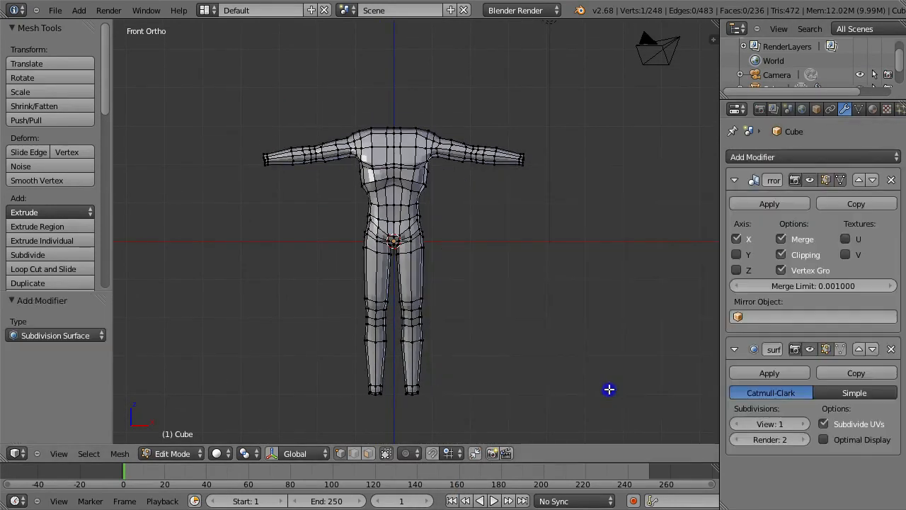
pyautogui.click(805, 423)
pyautogui.press('Tab')
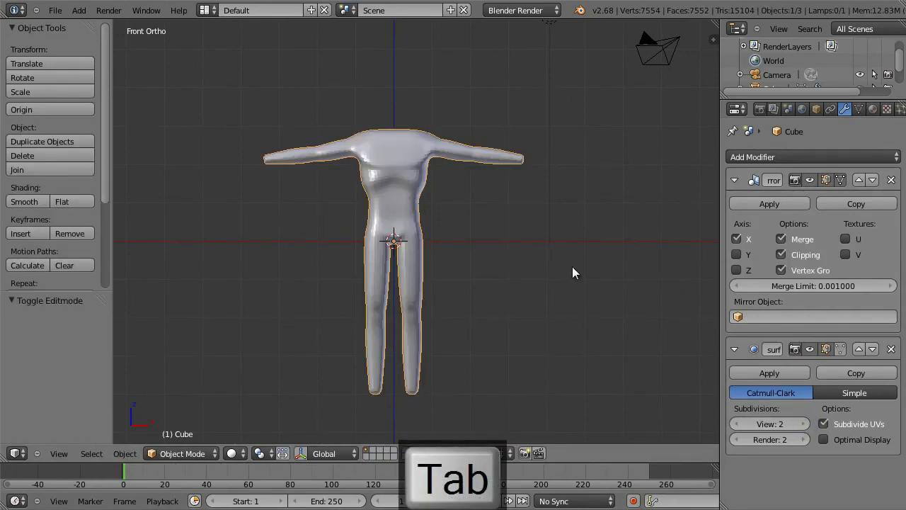
pyautogui.moveTo(560, 230); pyautogui.dragTo(275, 247, button='middle')
pyautogui.press('Tab')
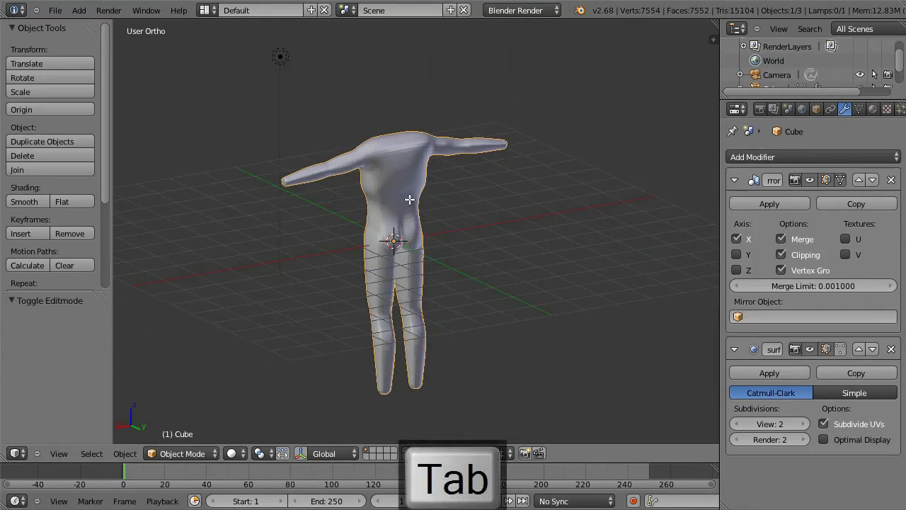
# Step: Try to move the vertical edge line on the upper back together with the buttock vertex -0.043 in Y and 0.011 in Z
pyautogui.scroll(3, 422, 204)
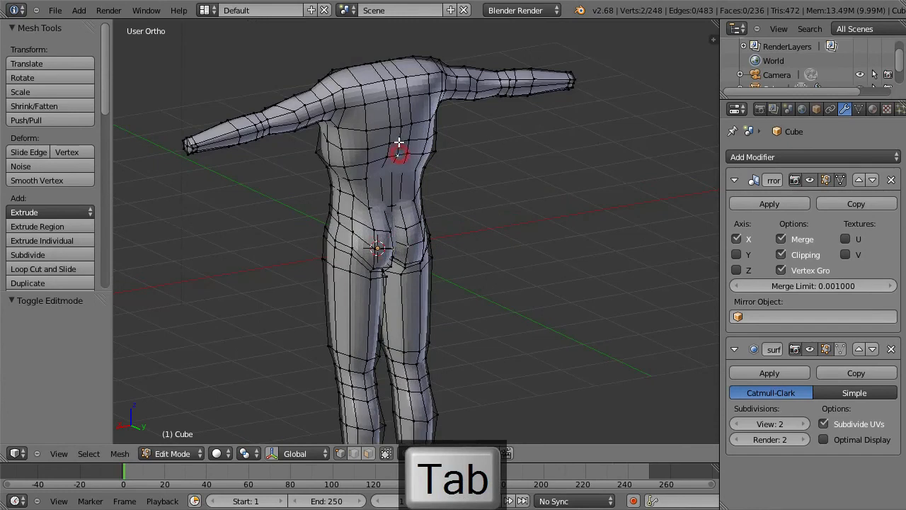
pyautogui.press('KP_3')
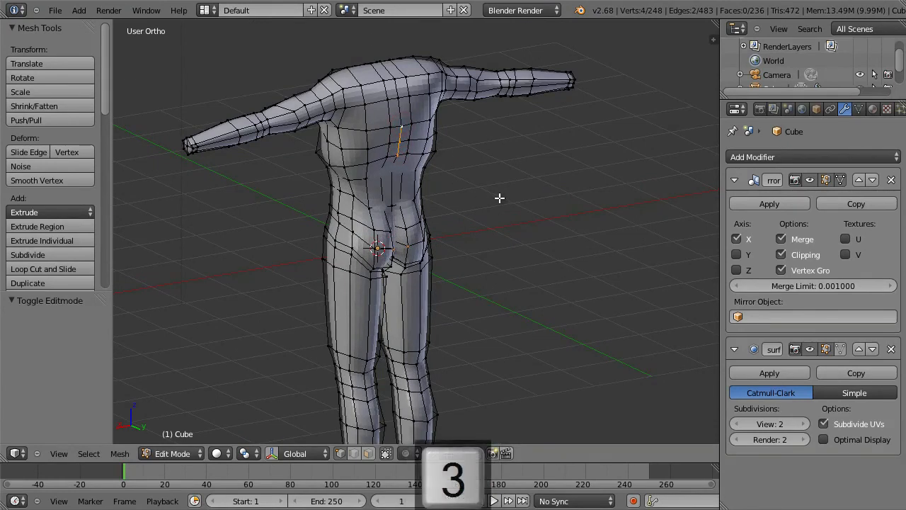
pyautogui.press('z')
pyautogui.press('g')
pyautogui.click(590, 138)
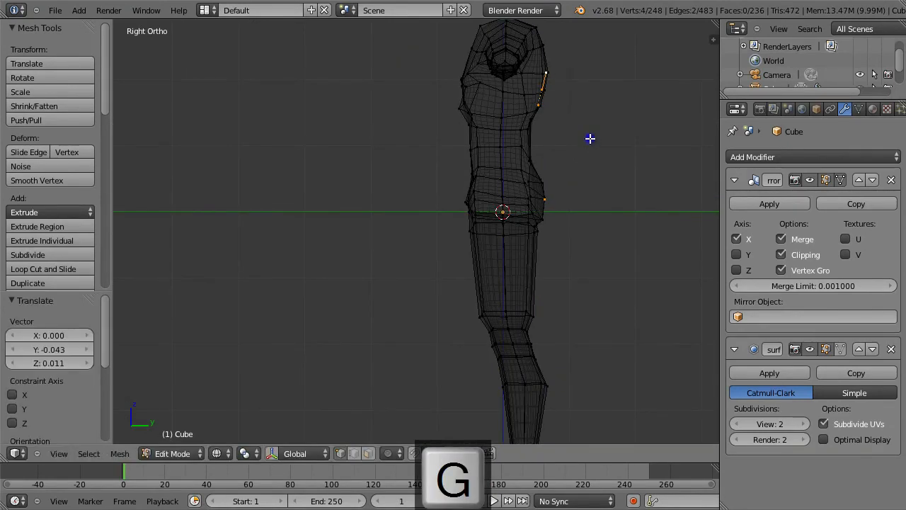
pyautogui.press('Tab')
pyautogui.moveTo(594, 146); pyautogui.dragTo(516, 157, button='middle')
pyautogui.press('z')
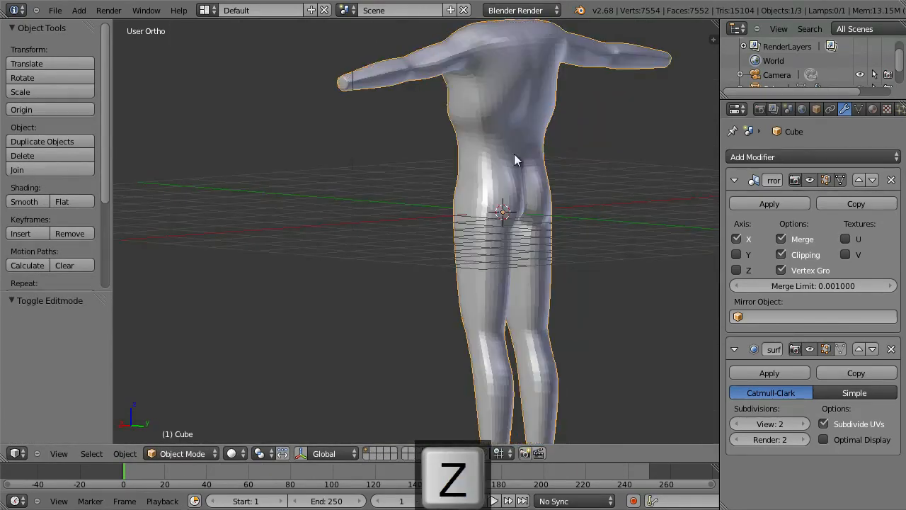
pyautogui.press('Tab')
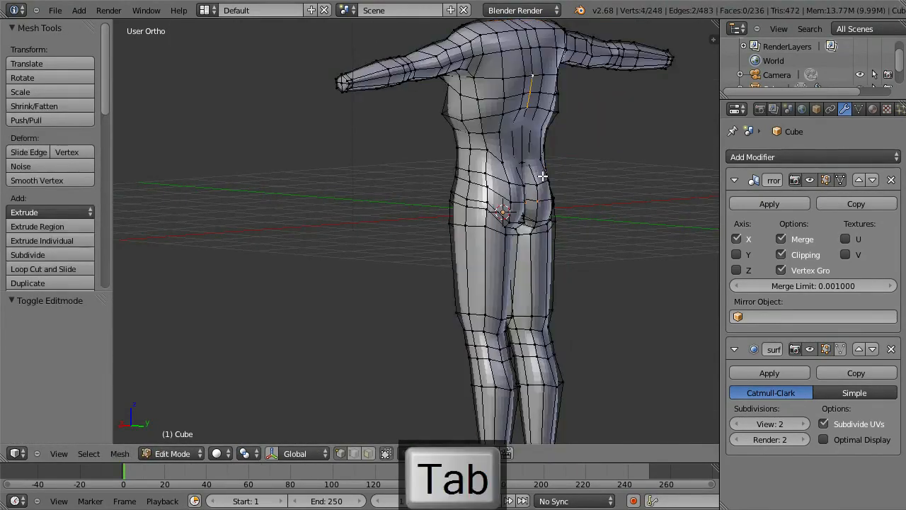
pyautogui.hotkey('ctrl', 'z')
pyautogui.moveTo(562, 203); pyautogui.dragTo(540, 200, button='middle')
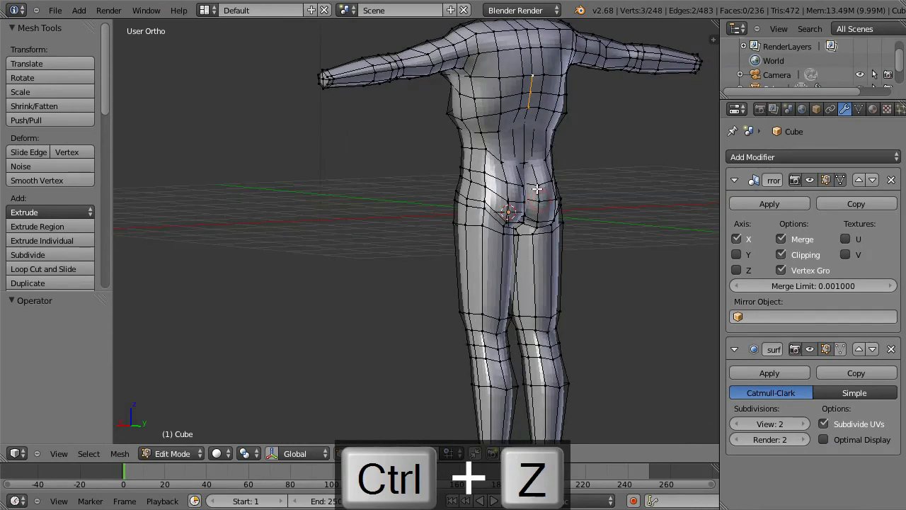
# Step: Move the three vertices of the upper-back edge line about -0.021 in Y, and check the smoothed body from the front in Object Mode
pyautogui.press('KP_3')
pyautogui.press('g')
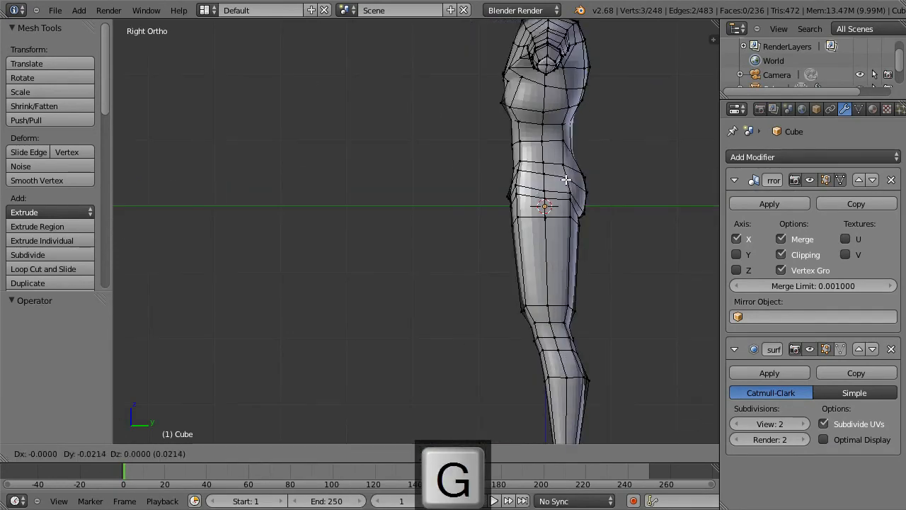
pyautogui.click(565, 182)
pyautogui.press('Tab')
pyautogui.moveTo(604, 154); pyautogui.dragTo(637, 148, button='middle')
pyautogui.scroll(-2, 637, 146)
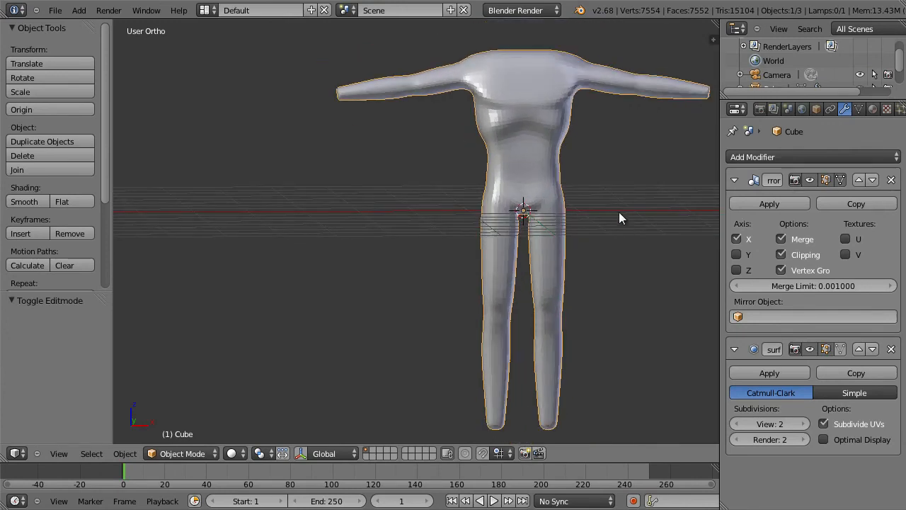
pyautogui.keyDown('shift'); pyautogui.moveTo(603, 177); pyautogui.dragTo(500, 178, button='middle'); pyautogui.keyUp('shift')
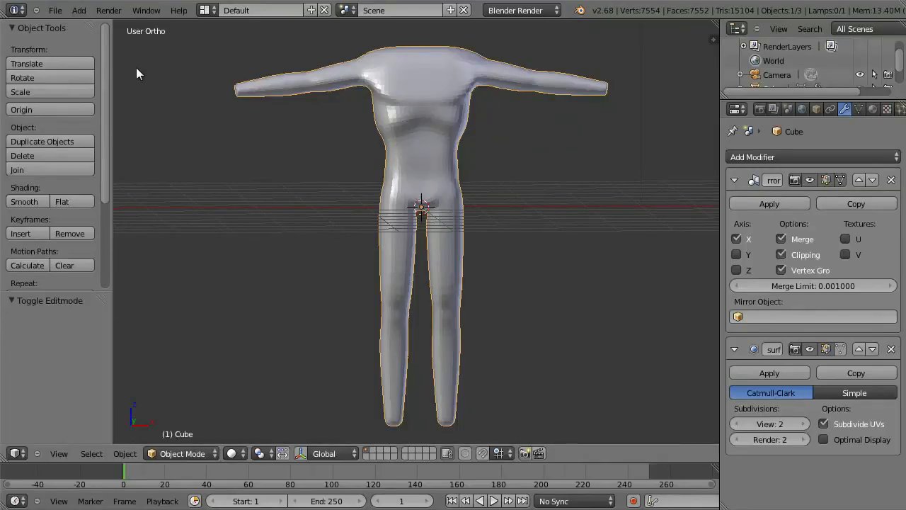
# Step: Save the Blender file to the Desktop folder under the name hero1
pyautogui.click(55, 10)
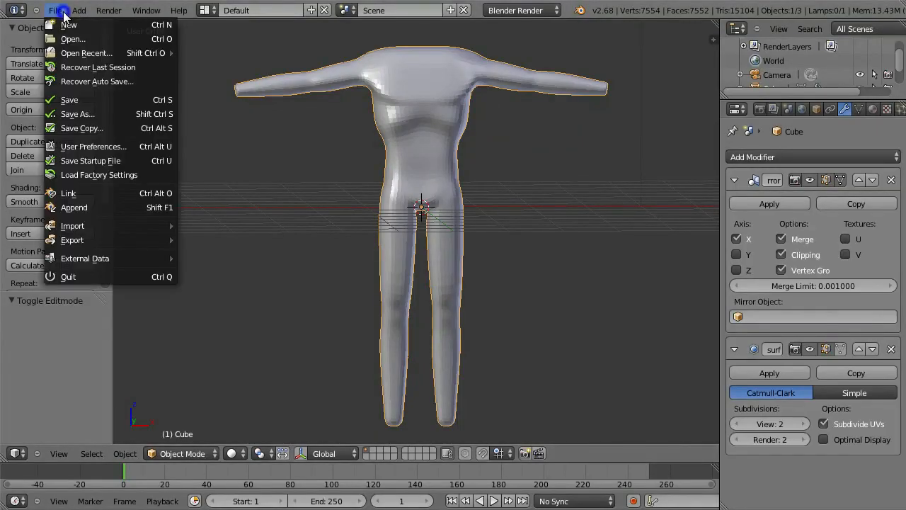
pyautogui.click(118, 100)
pyautogui.click(275, 61)
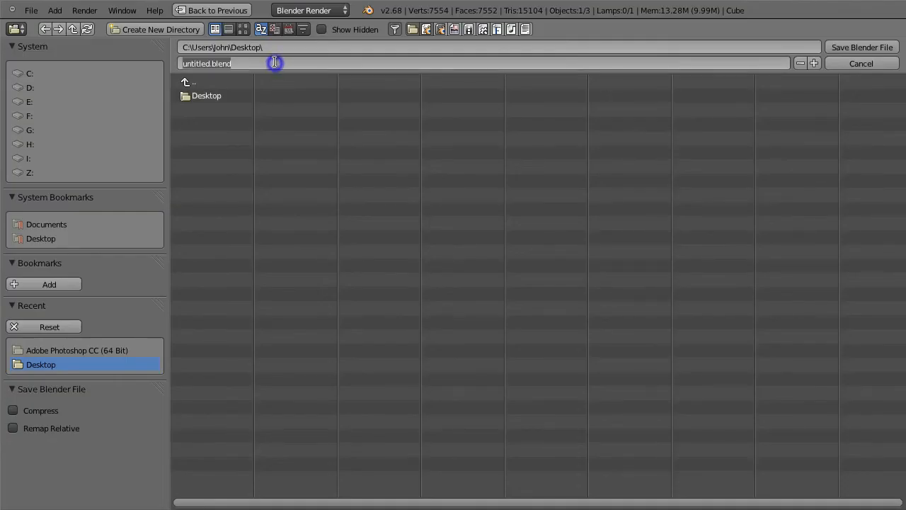
pyautogui.write('hero1')
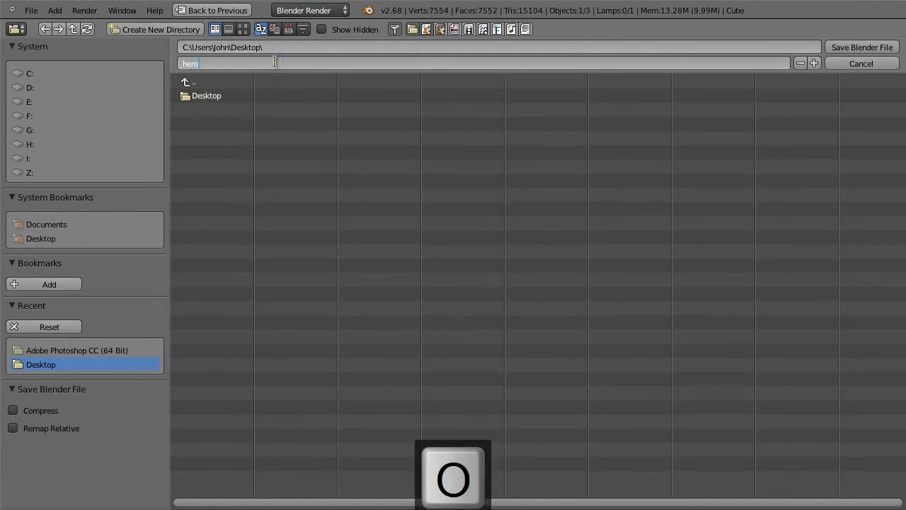
pyautogui.click(852, 48)
pyautogui.click(852, 48)
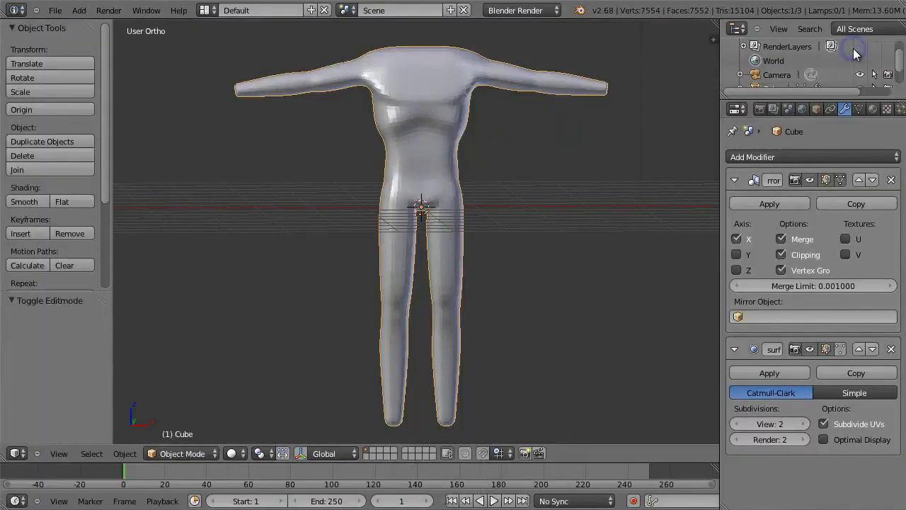